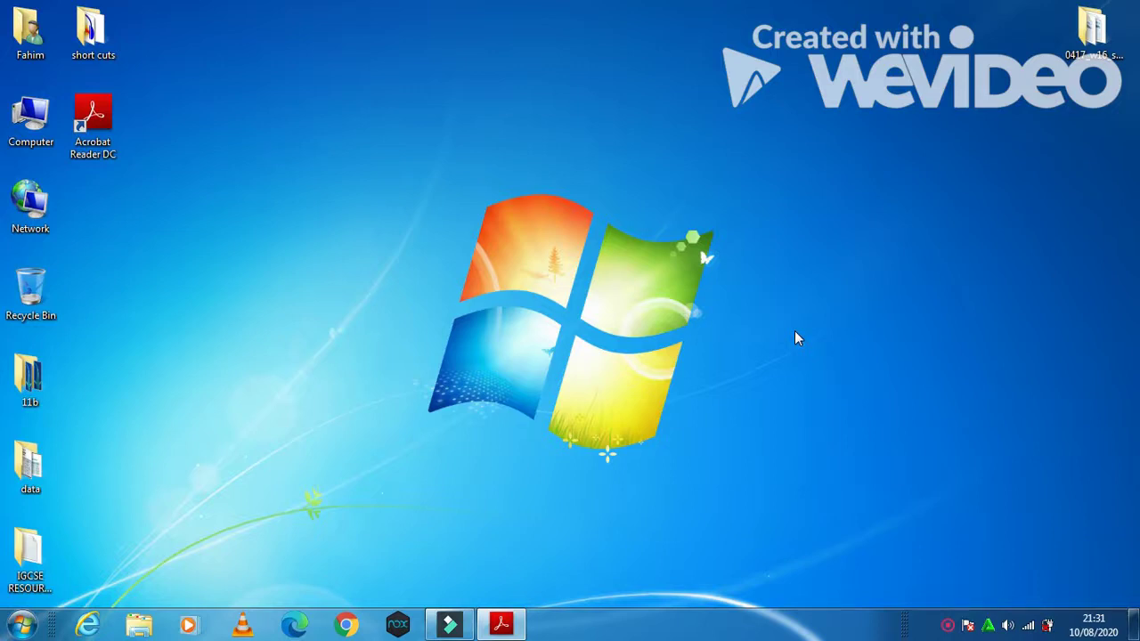
Bring up the exam paper, read Task 1's evidence instructions on page 2, then minimise it
{"action": "left_click", "coordinate": [513, 619]}
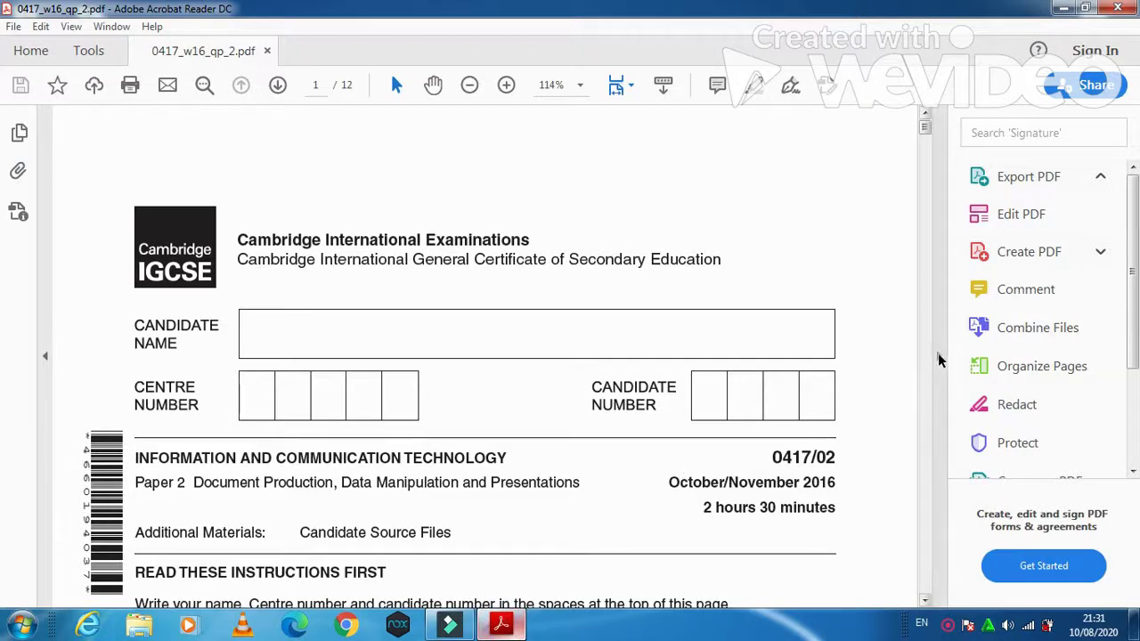
{"action": "left_click", "coordinate": [938, 355]}
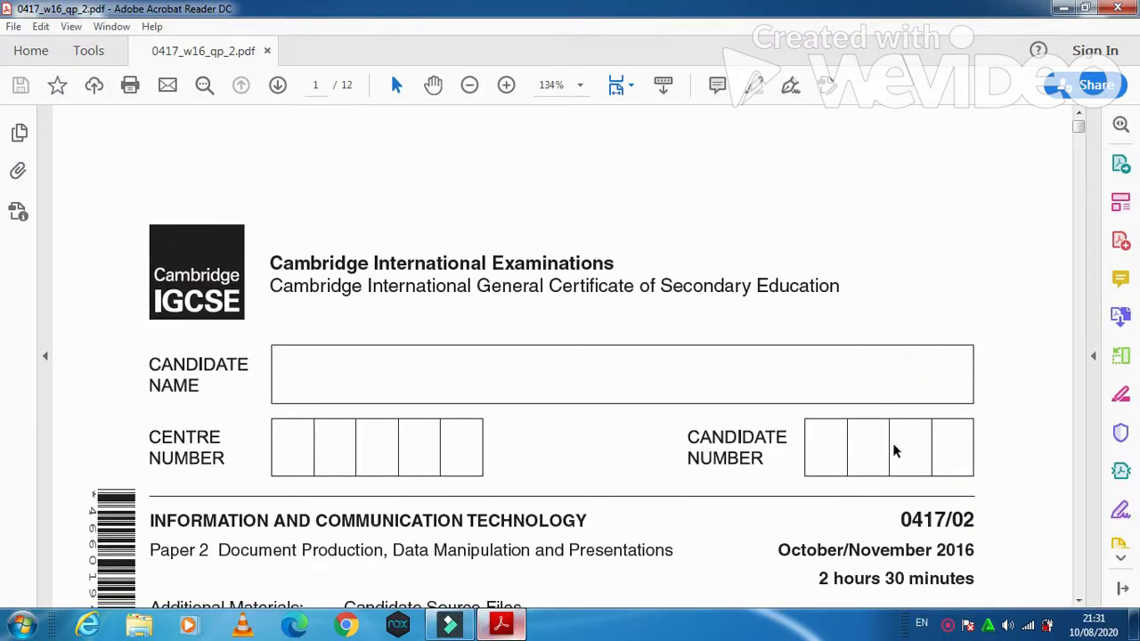
{"action": "scroll", "coordinate": [894, 448], "scroll_direction": "down", "scroll_amount": 1}
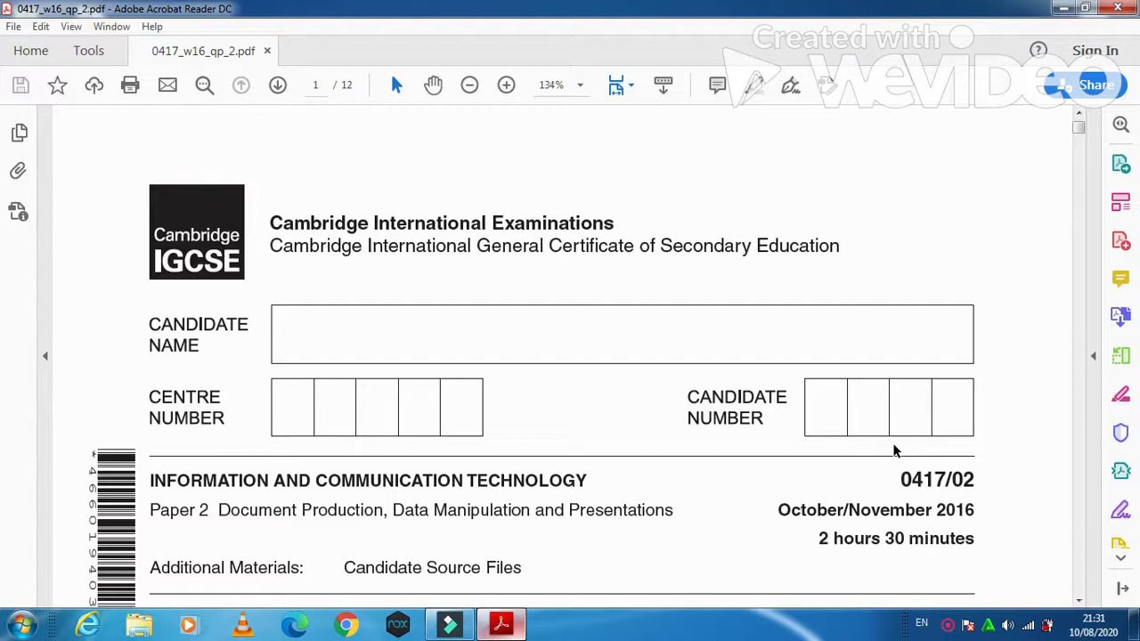
{"action": "scroll", "coordinate": [894, 449], "scroll_direction": "down", "scroll_amount": 15}
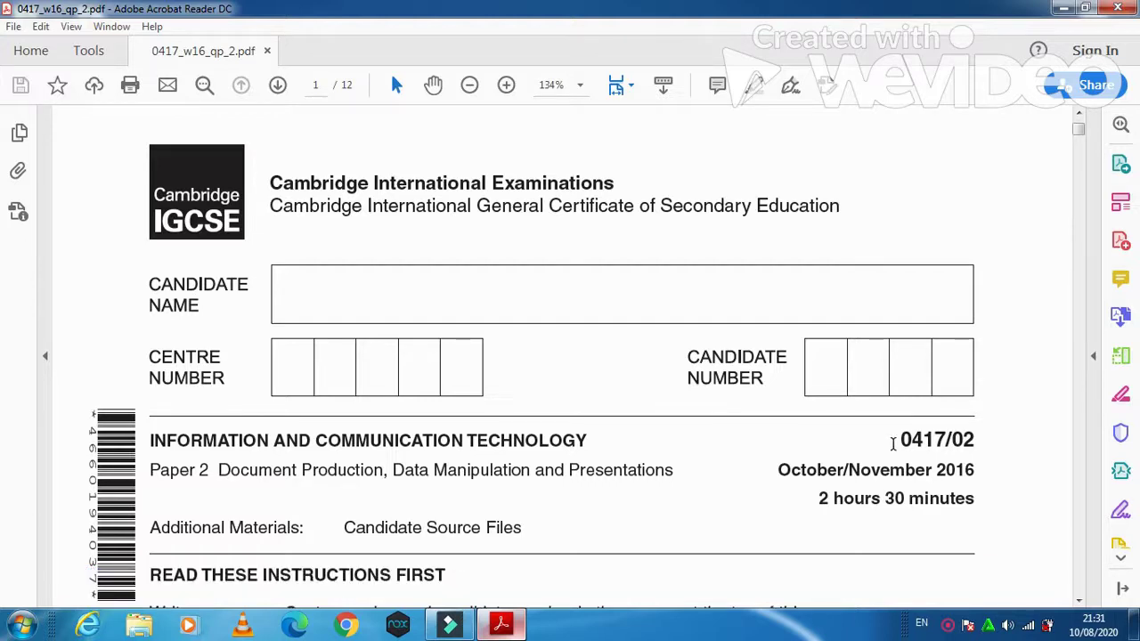
{"action": "scroll", "coordinate": [894, 447], "scroll_direction": "down", "scroll_amount": 20}
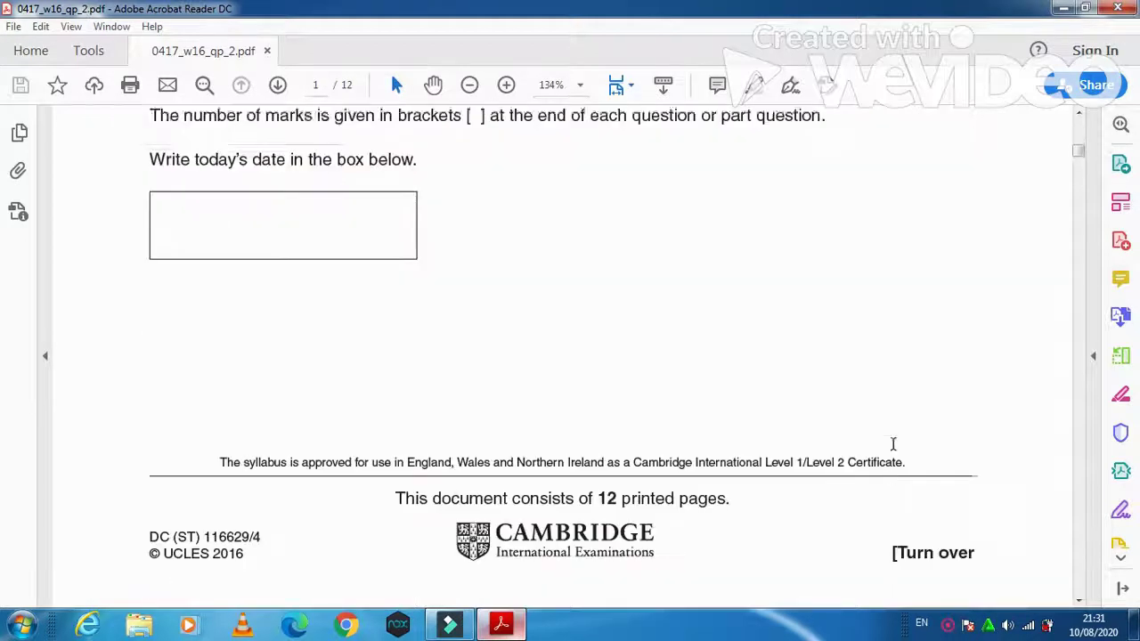
{"action": "scroll", "coordinate": [896, 452], "scroll_direction": "down", "scroll_amount": 2}
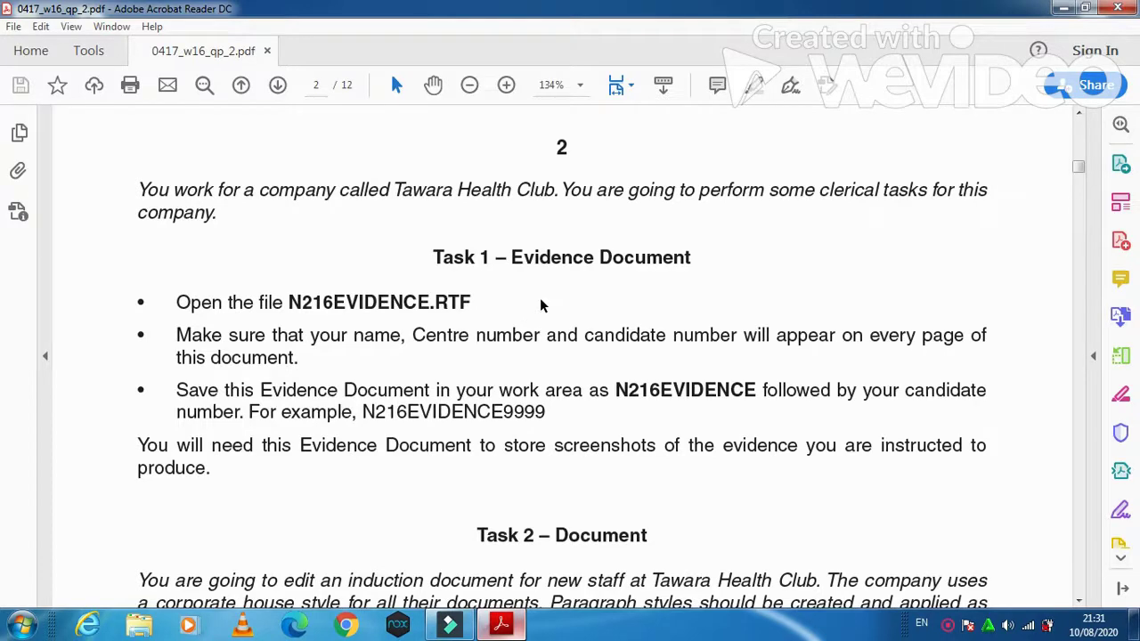
{"action": "left_click", "coordinate": [1067, 9]}
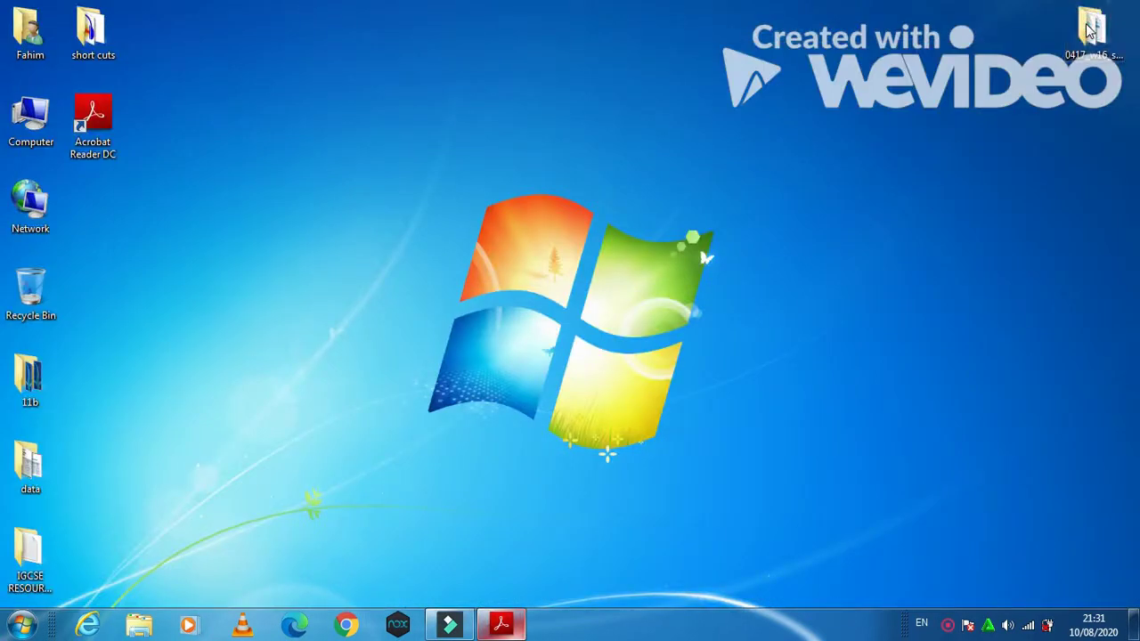
Open the 0417_w16_sf_02 folder and launch N216EVIDENCE in Word
{"action": "double_click", "coordinate": [1089, 31]}
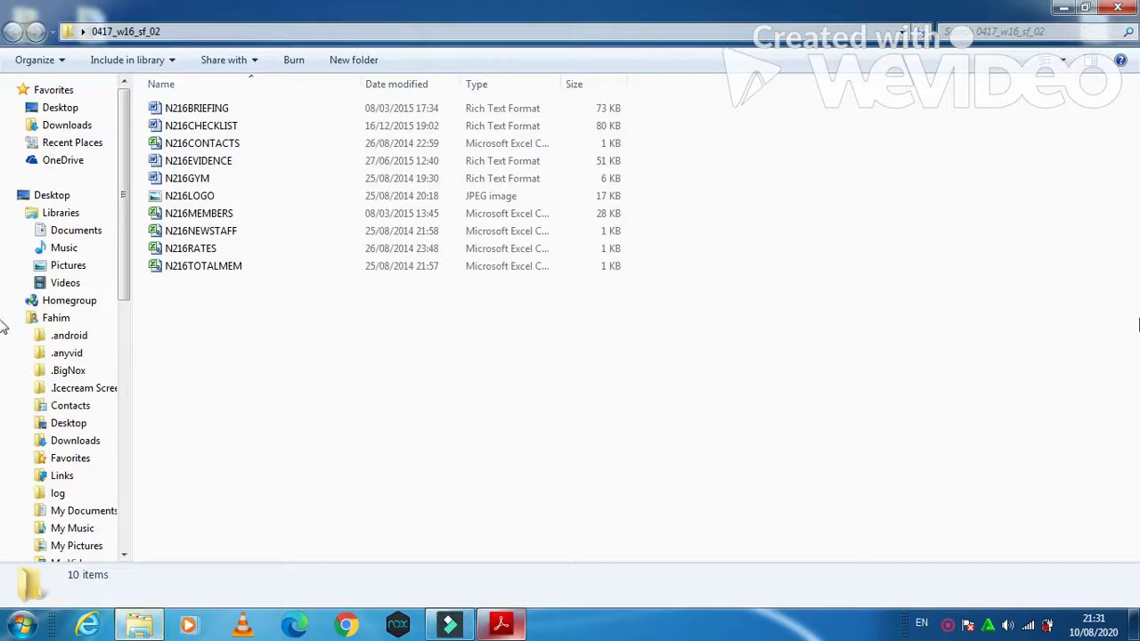
{"action": "left_click", "coordinate": [226, 160]}
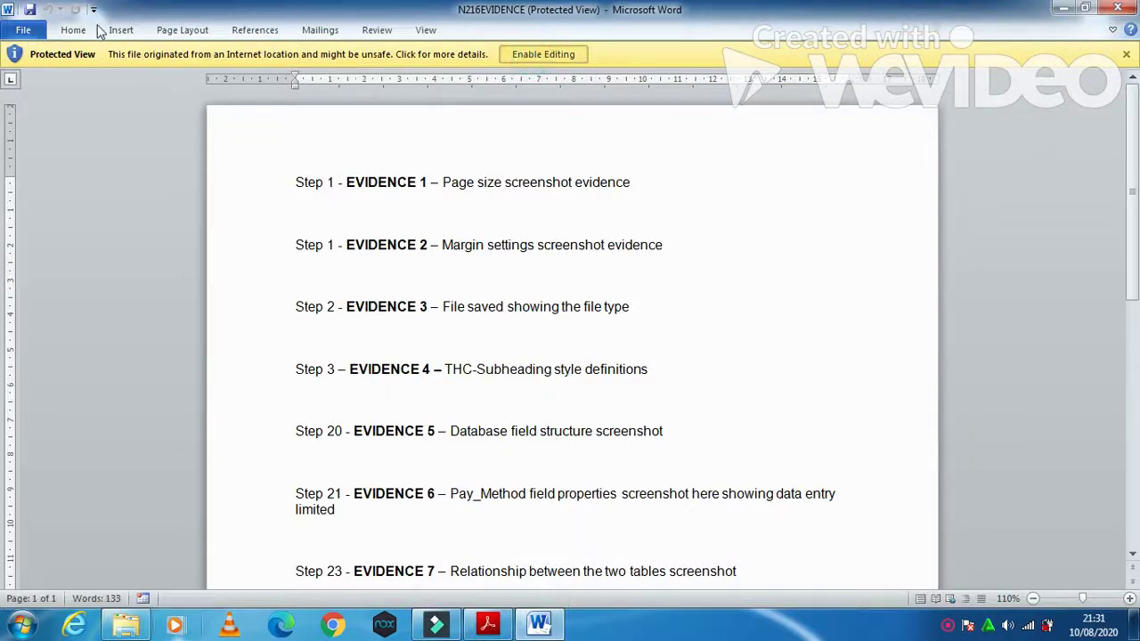
Enable editing and insert a Blank (Three Columns) header into the evidence document
{"action": "left_click", "coordinate": [120, 29]}
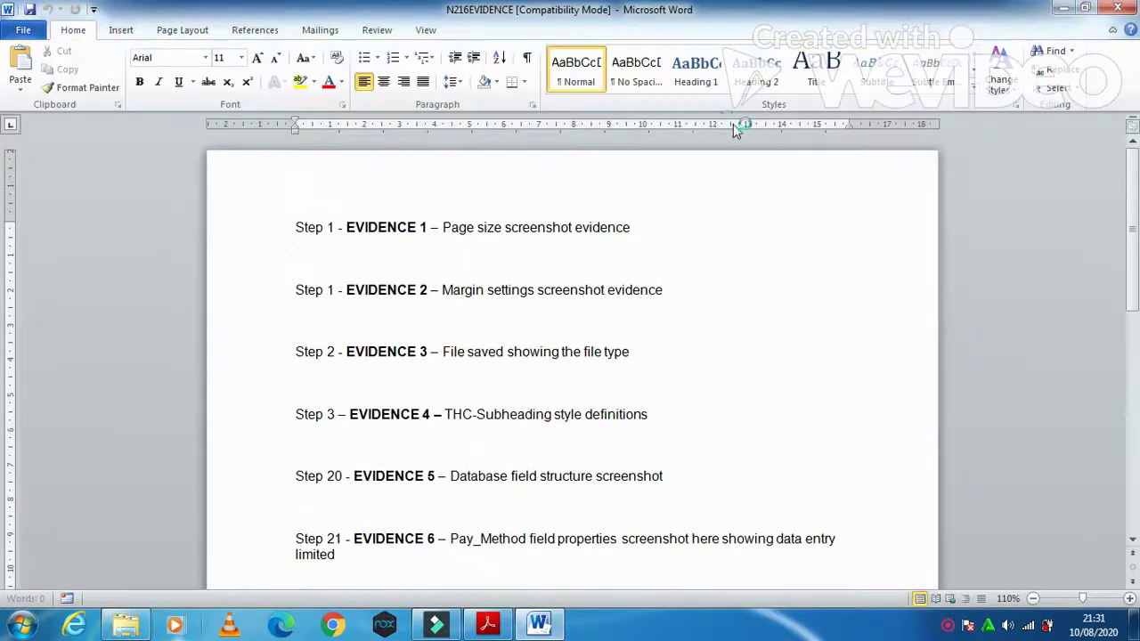
{"action": "left_click", "coordinate": [121, 29]}
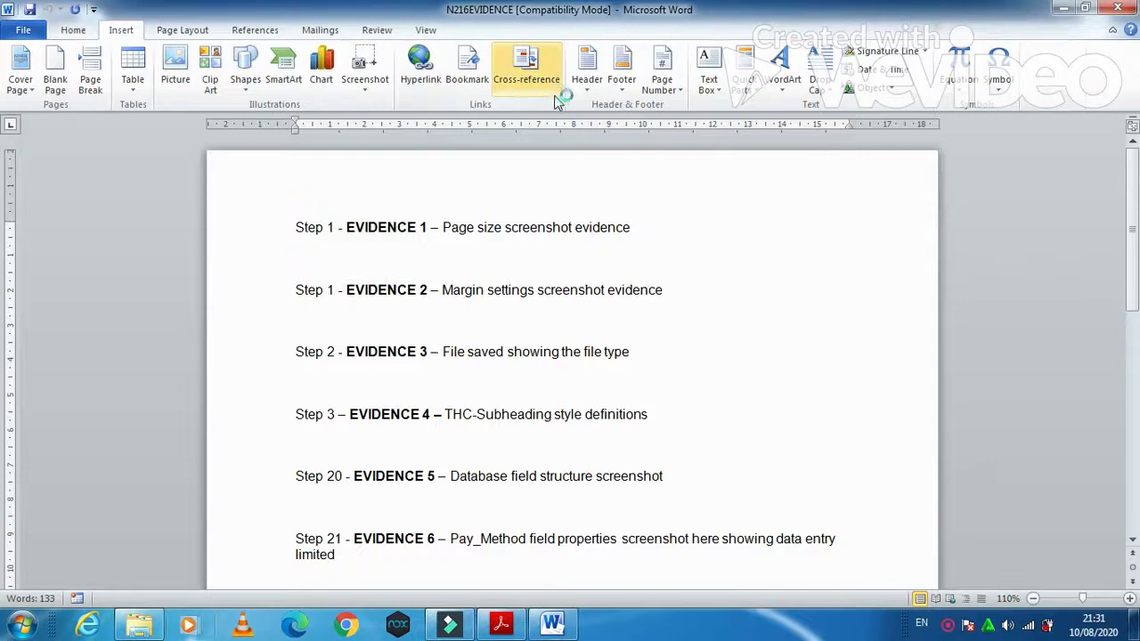
{"action": "left_click", "coordinate": [585, 96]}
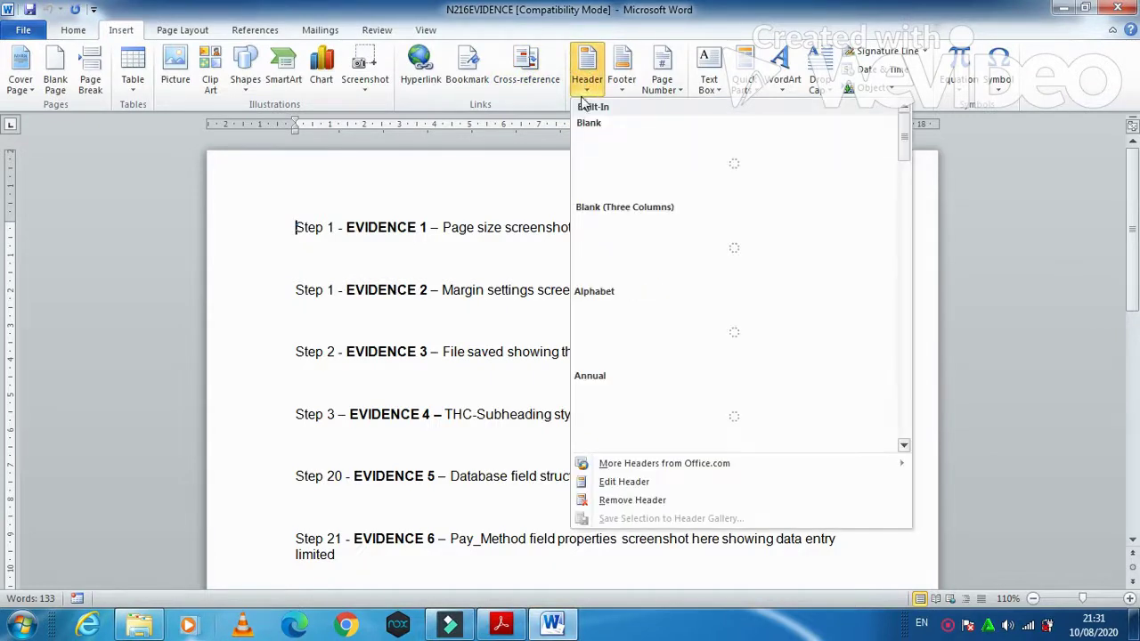
{"action": "left_click", "coordinate": [605, 254]}
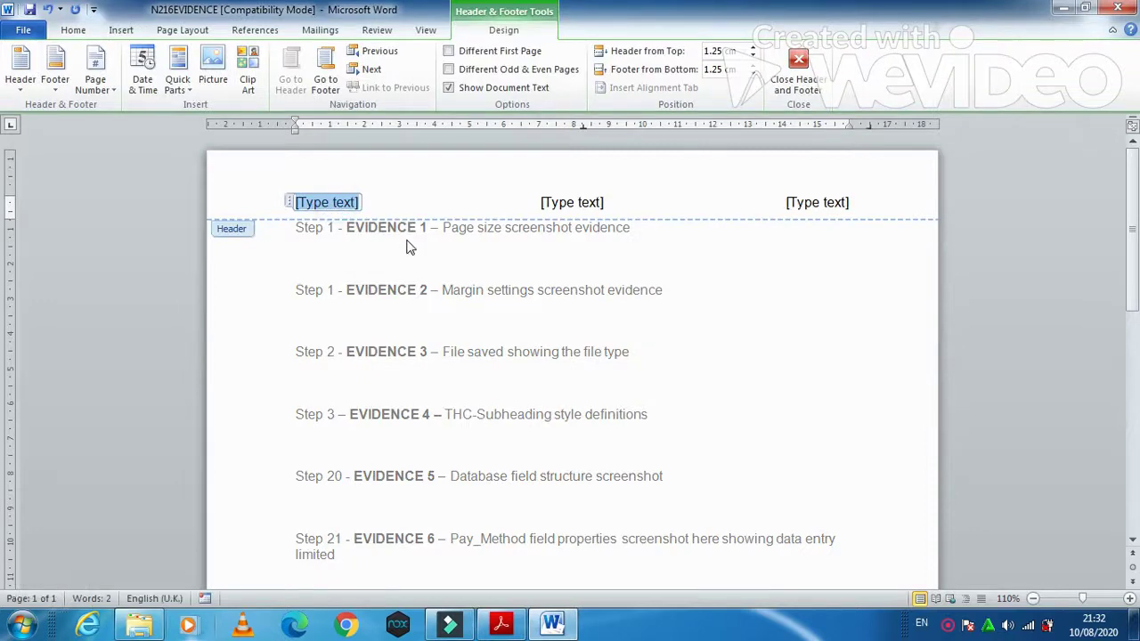
Fill the header with the candidate's name, centre number and candidate number, then close it
{"action": "type", "text": "Fahim"}
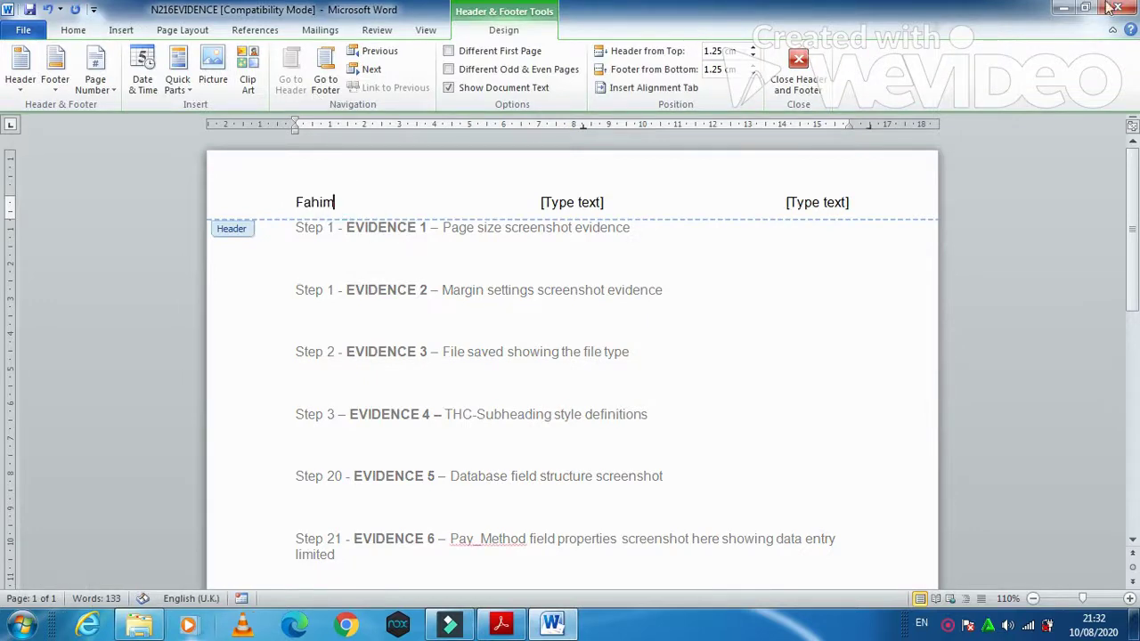
{"action": "left_click", "coordinate": [587, 201]}
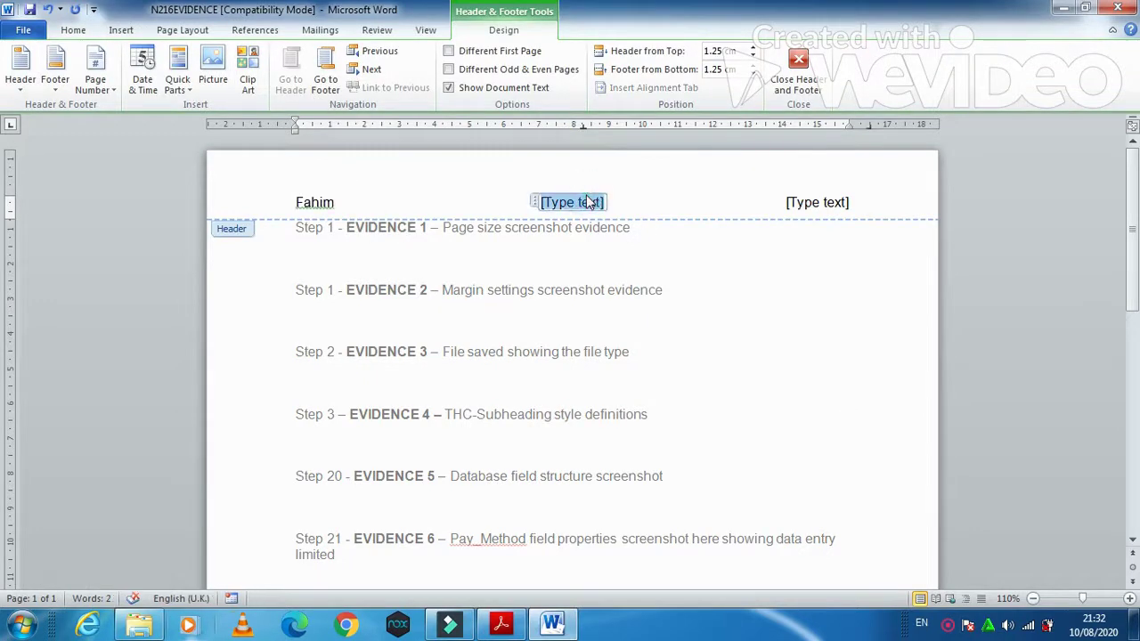
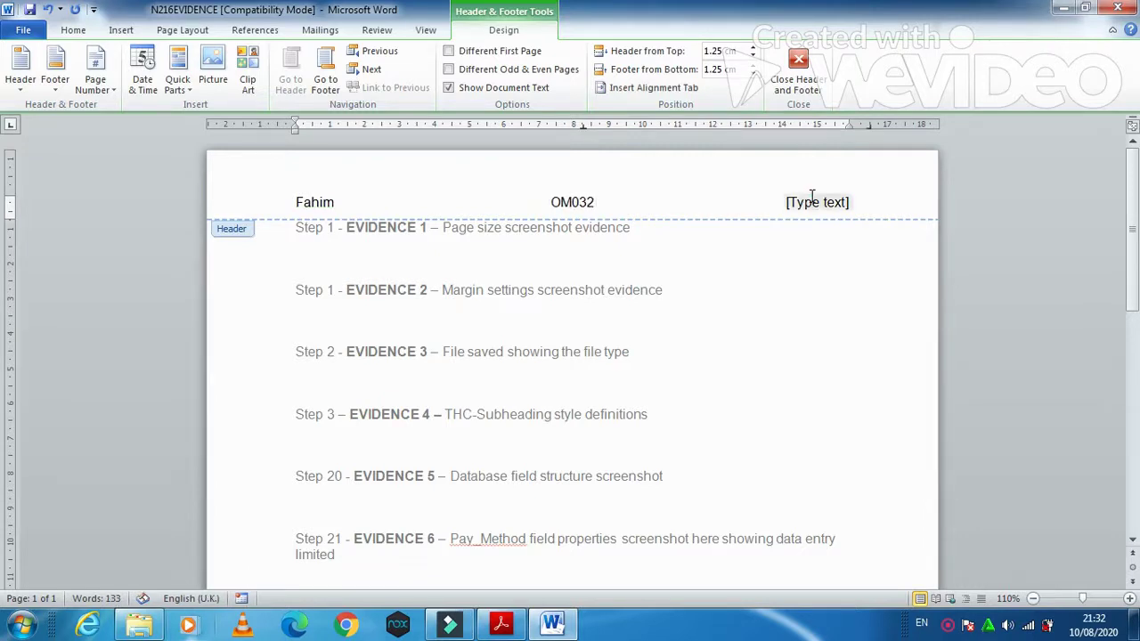
{"action": "left_click", "coordinate": [806, 201]}
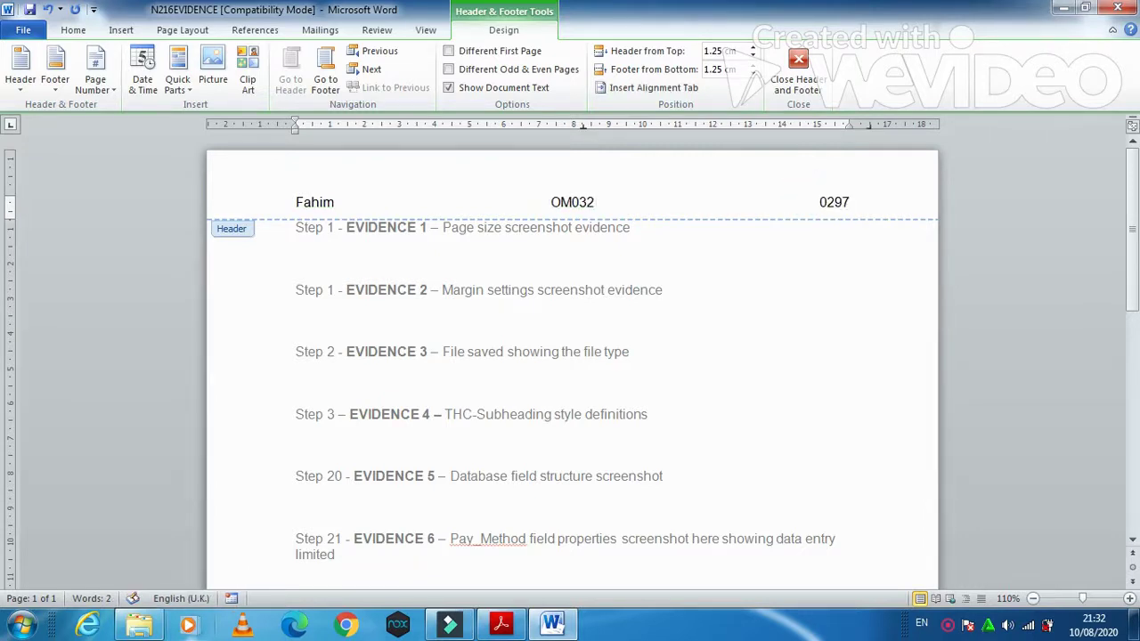
{"action": "left_click", "coordinate": [784, 67]}
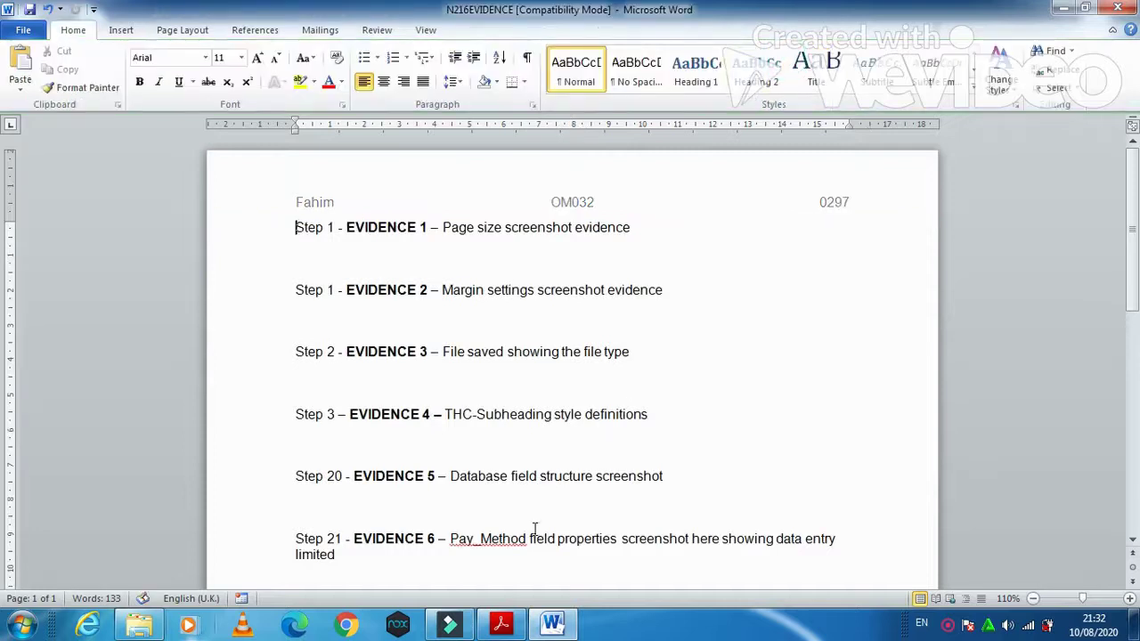
{"action": "left_click", "coordinate": [500, 624]}
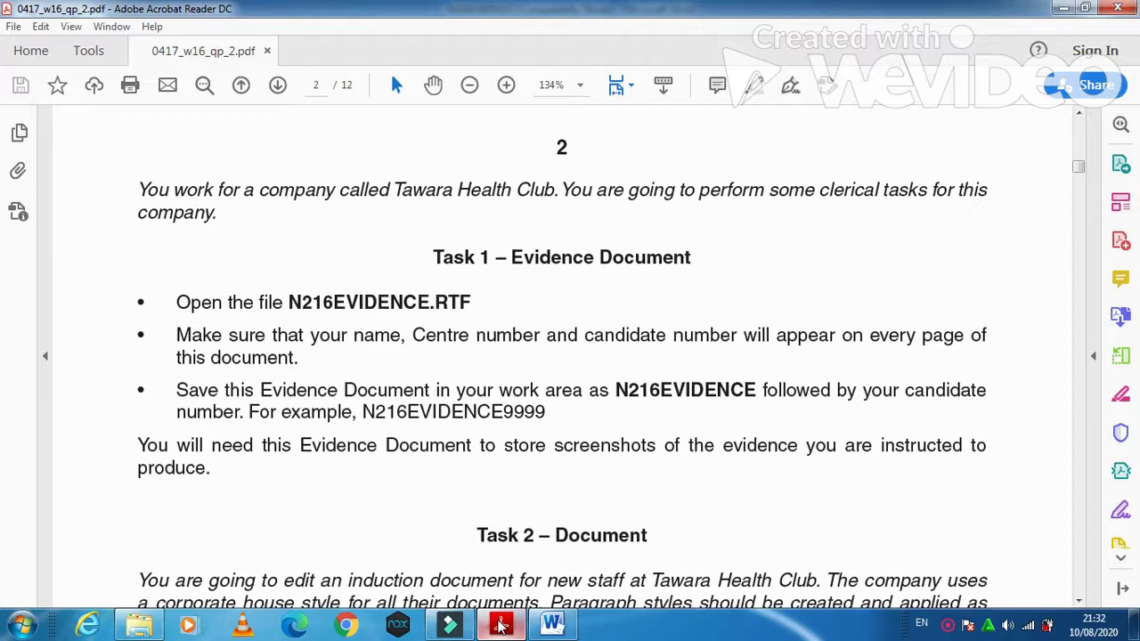
Start Save As for the evidence document with the Word Document format
{"action": "left_click", "coordinate": [552, 624]}
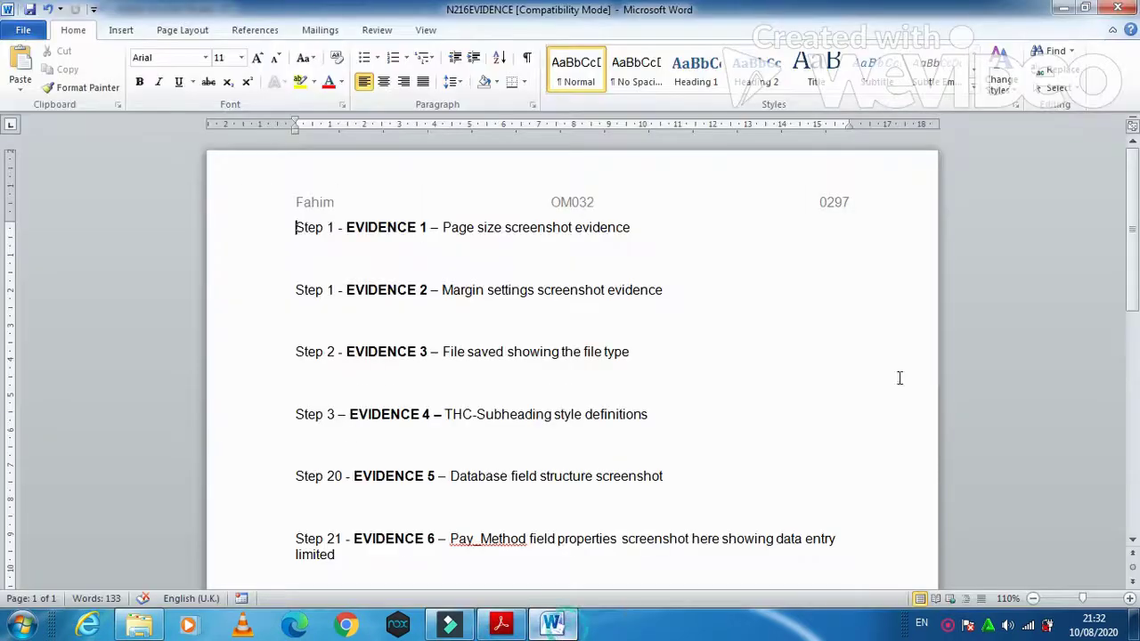
{"action": "left_click", "coordinate": [35, 32]}
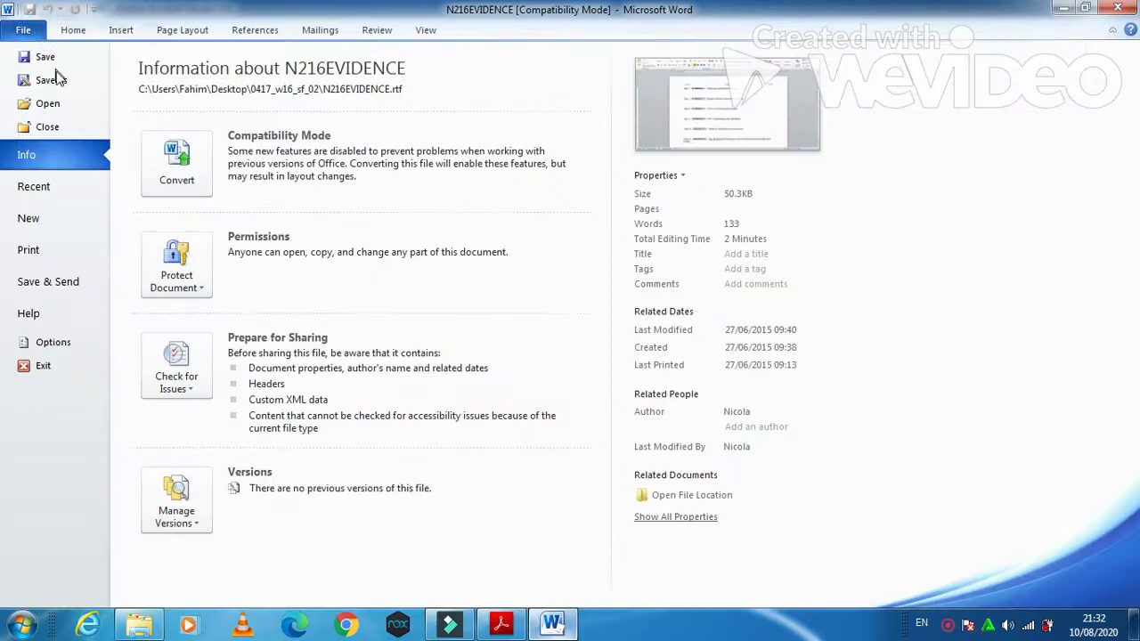
{"action": "left_click", "coordinate": [49, 55]}
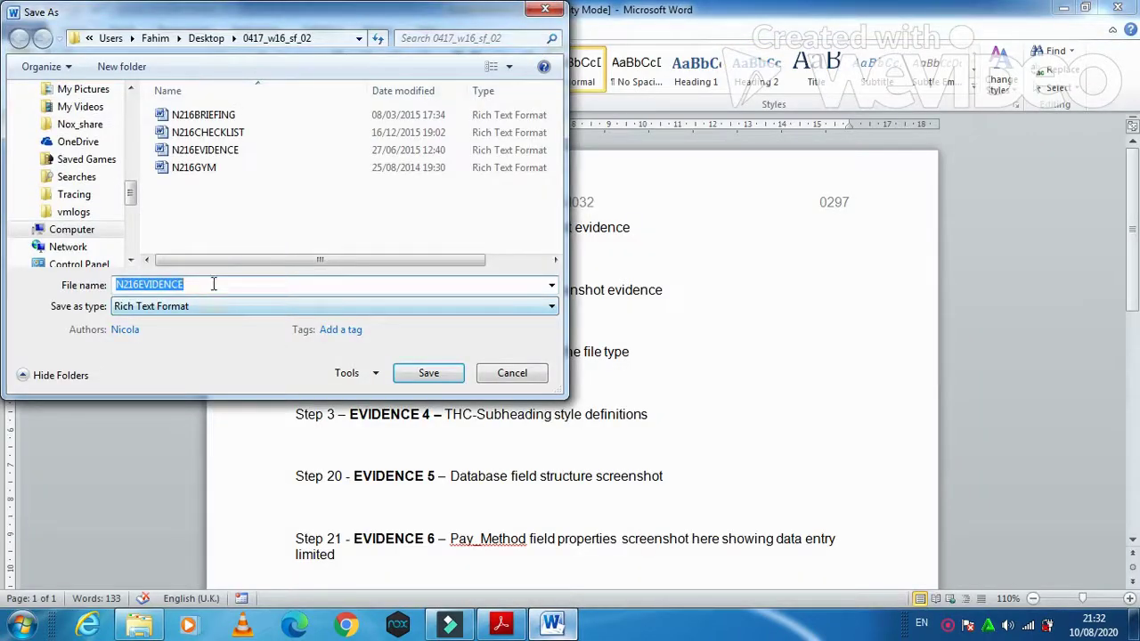
{"action": "left_click", "coordinate": [214, 284]}
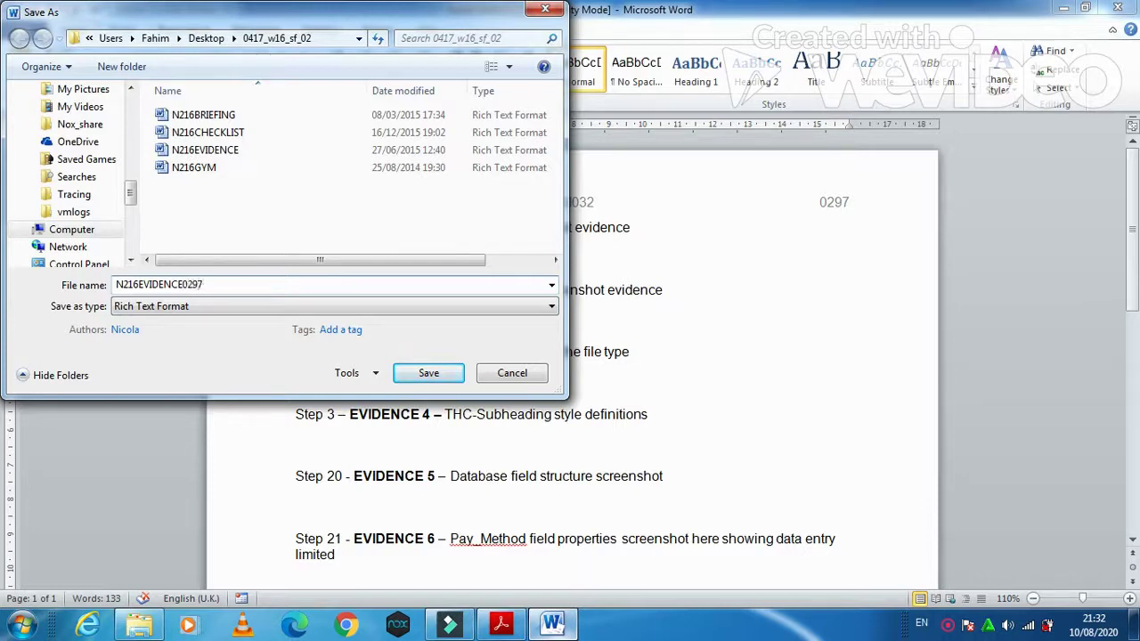
{"action": "left_click", "coordinate": [204, 307]}
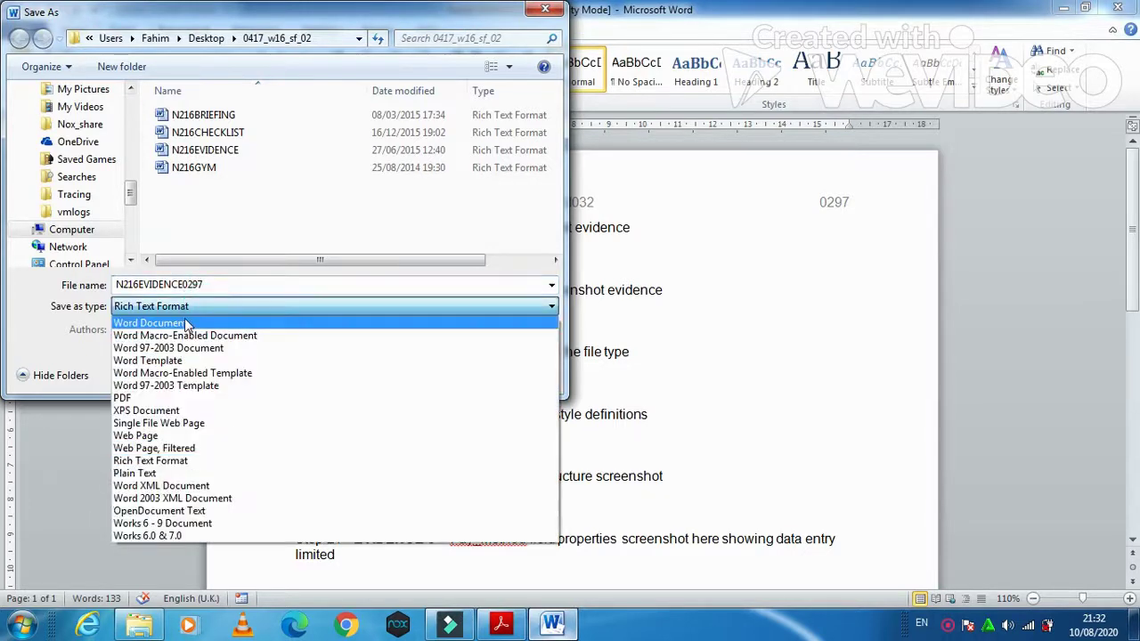
{"action": "left_click", "coordinate": [151, 323]}
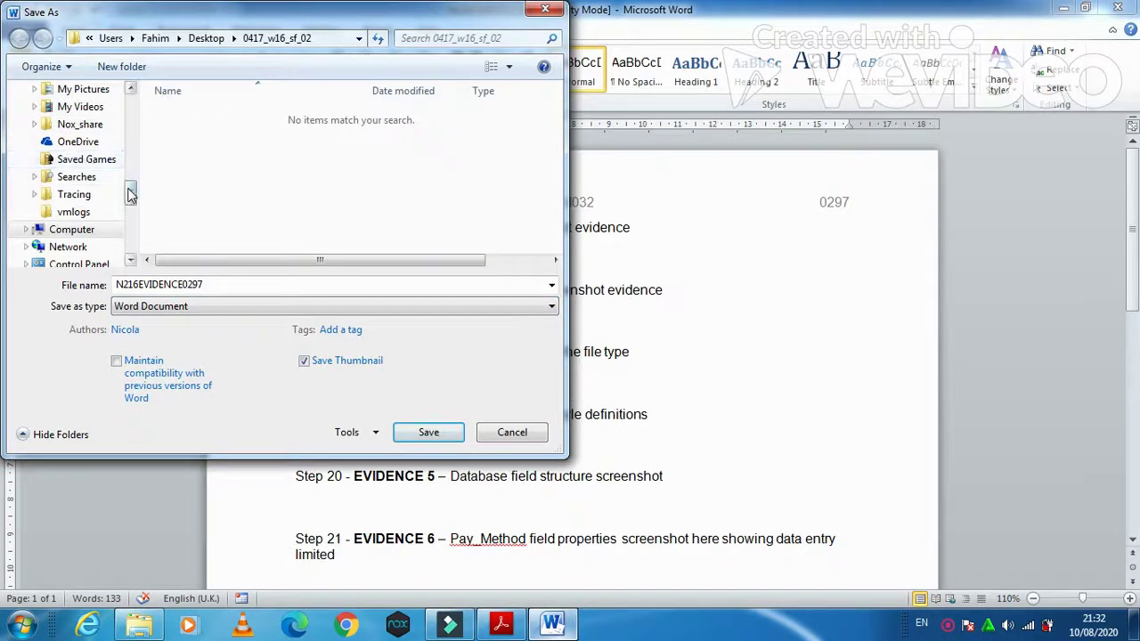
Create a new folder named P2 2017 OCT on the Desktop
{"action": "scroll", "coordinate": [129, 194], "scroll_direction": "up", "scroll_amount": 5}
{"action": "left_click", "coordinate": [68, 168]}
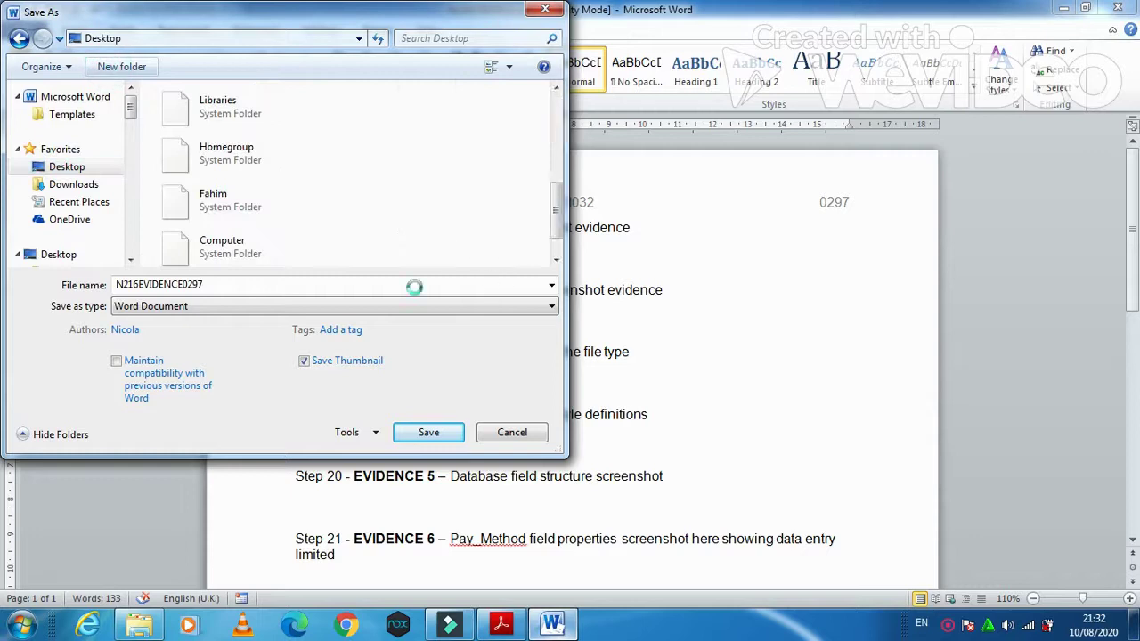
{"action": "type", "text": "P2 2017 OCT"}
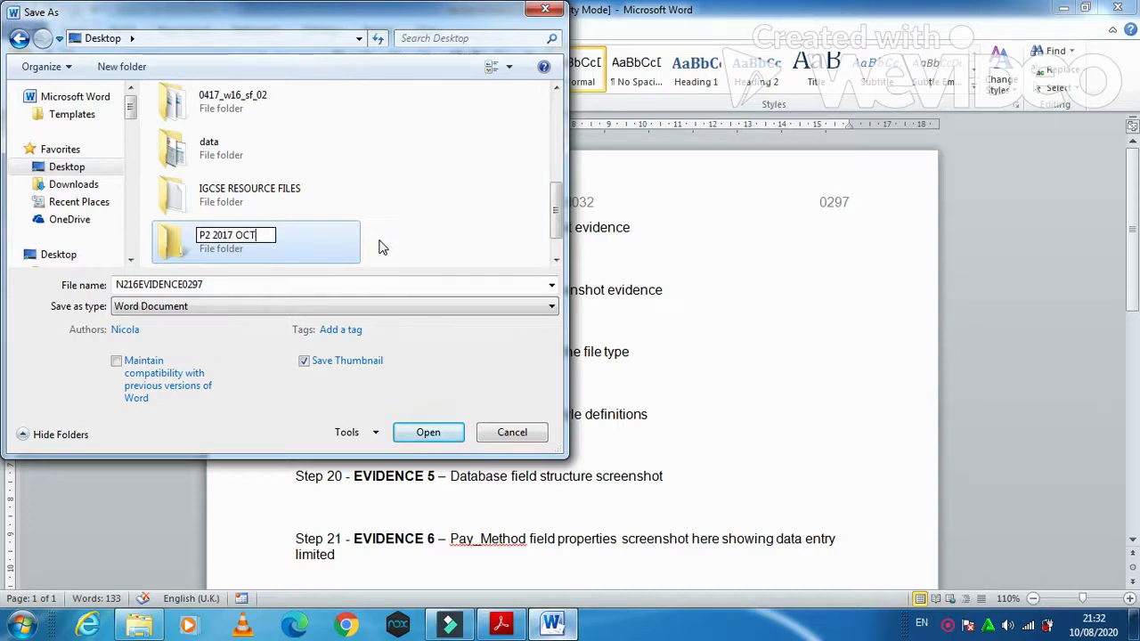
{"action": "key", "text": "Return"}
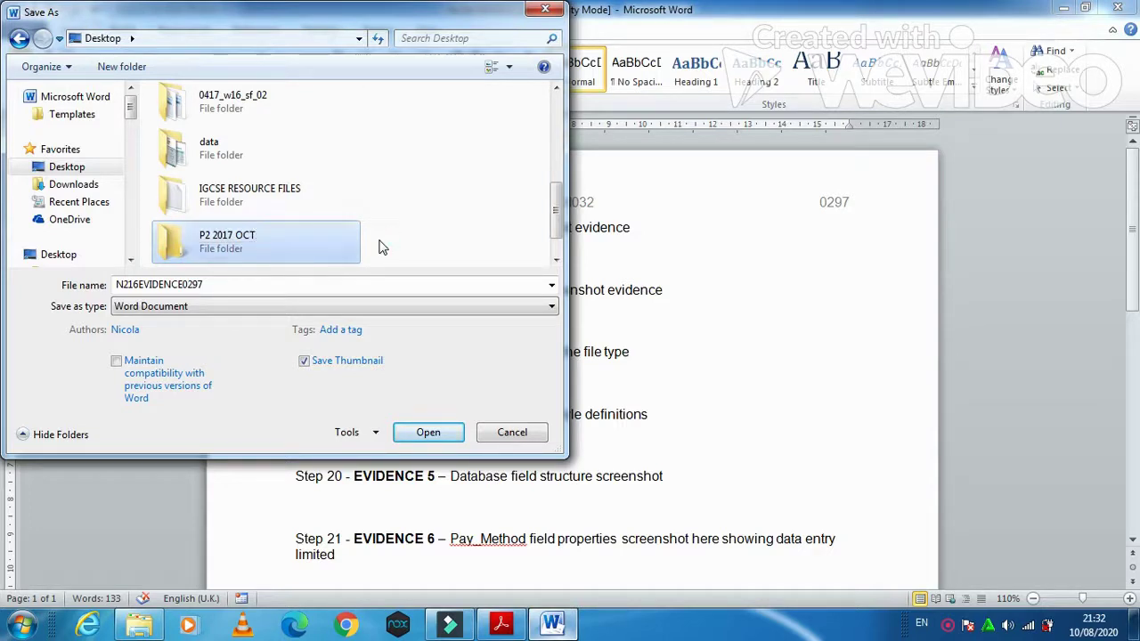
Rename the folder to P2 2016 OCT and save N216EVIDENCE0297 inside it
{"action": "right_click", "coordinate": [288, 254]}
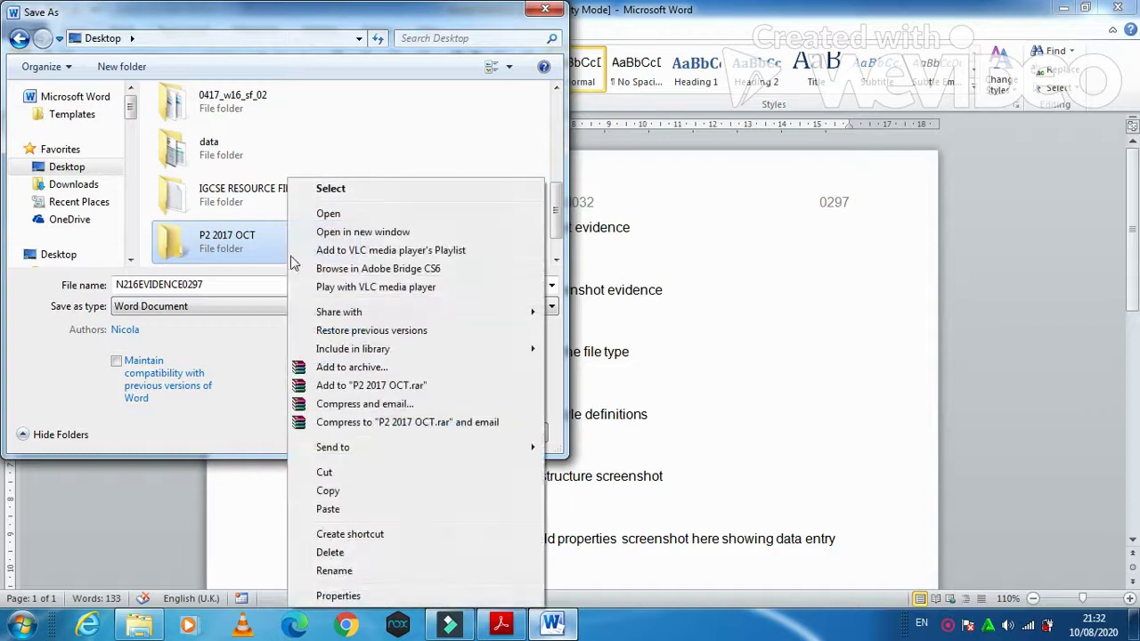
{"action": "left_click", "coordinate": [331, 571]}
{"action": "left_click", "coordinate": [234, 235]}
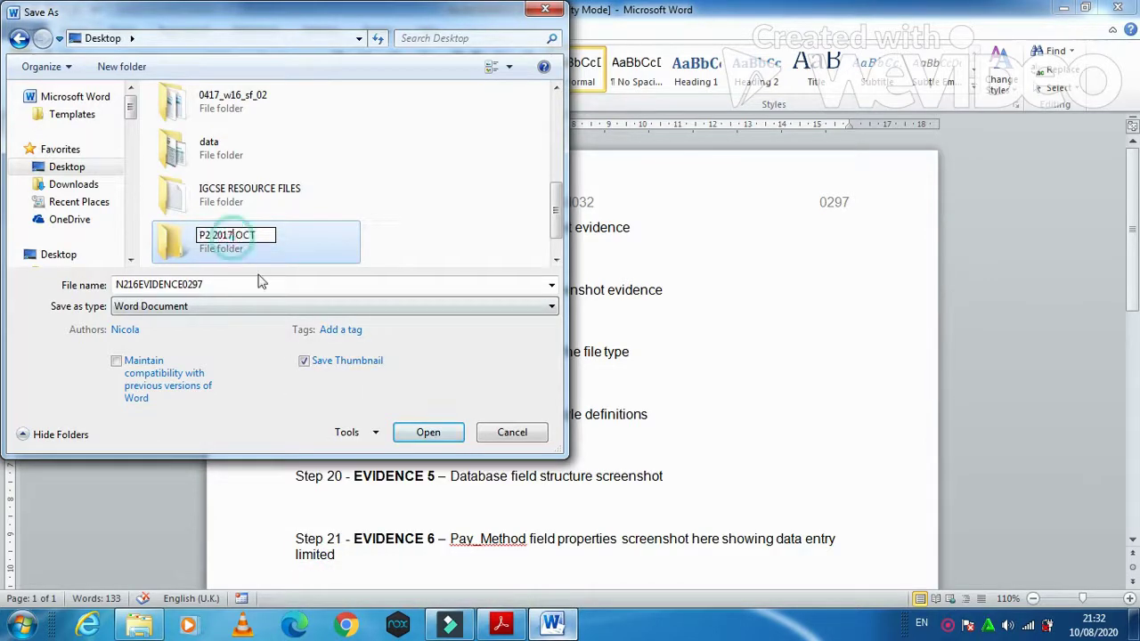
{"action": "key", "text": "BackSpace"}
{"action": "type", "text": "6"}
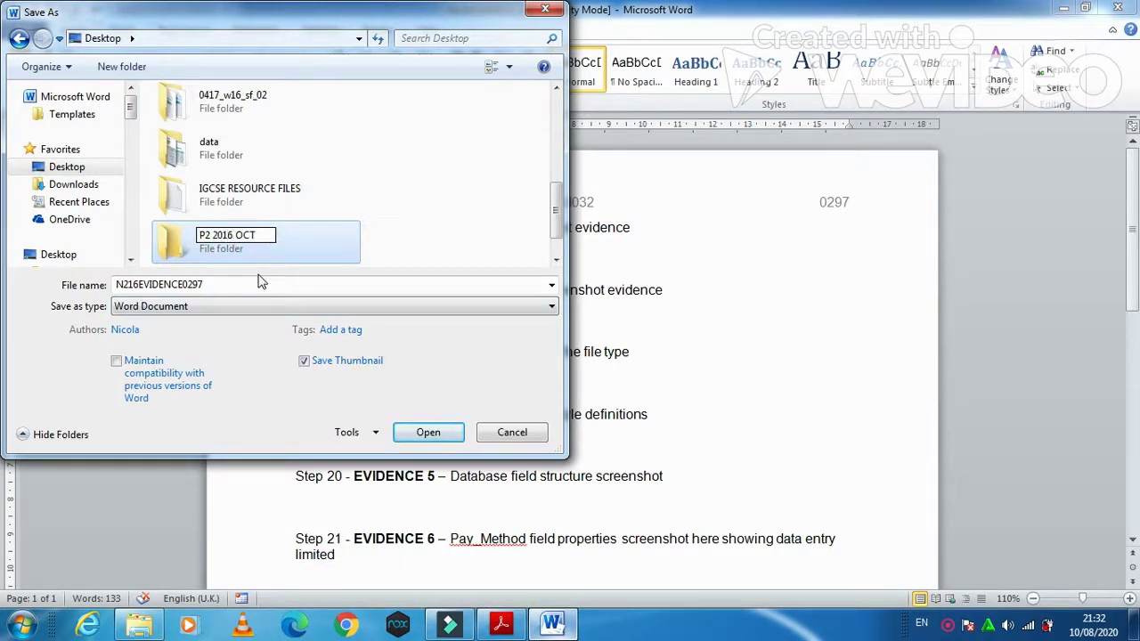
{"action": "key", "text": "Return"}
{"action": "key", "text": "Return"}
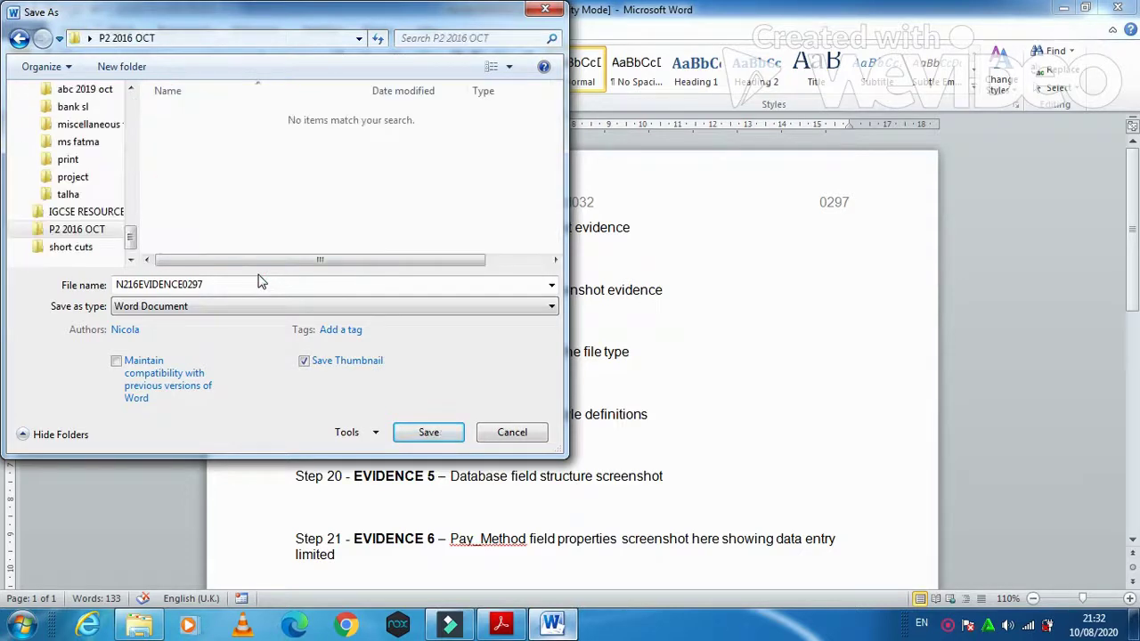
{"action": "left_click", "coordinate": [436, 434]}
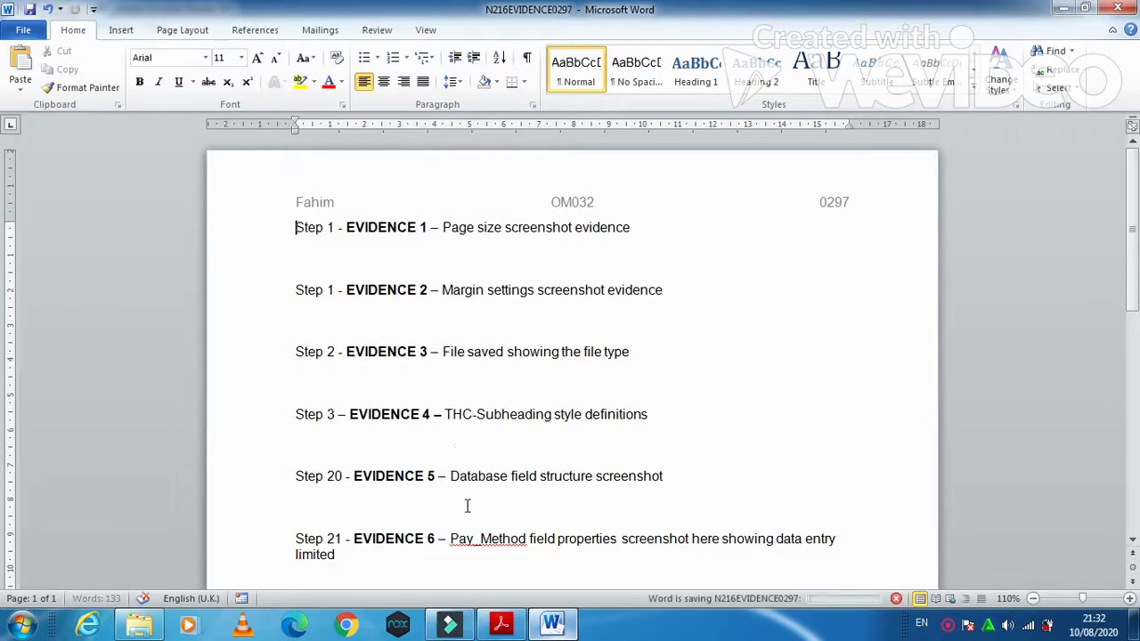
{"action": "left_click", "coordinate": [500, 624]}
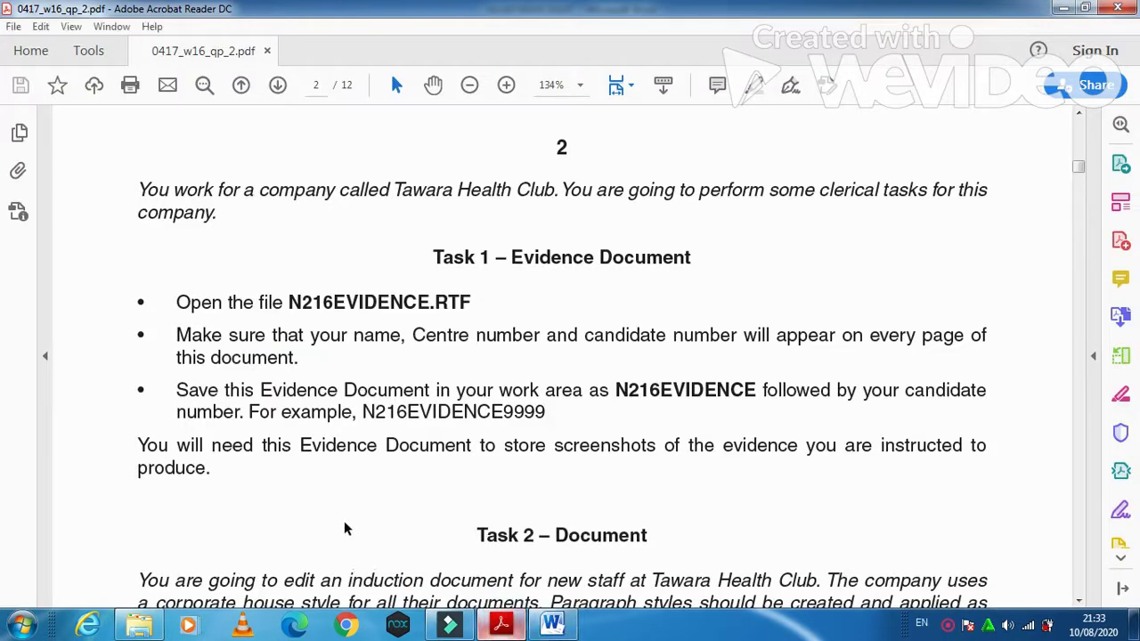
Scroll to Task 2 and highlight its introduction and corporate house style sentences, then minimise
{"action": "scroll", "coordinate": [344, 521], "scroll_direction": "down", "scroll_amount": 5}
{"action": "scroll", "coordinate": [344, 523], "scroll_direction": "down", "scroll_amount": 2}
{"action": "mouse_move", "coordinate": [138, 179]}
{"action": "left_mouse_down"}
{"action": "mouse_move", "coordinate": [422, 182]}
{"action": "mouse_move", "coordinate": [395, 203]}
{"action": "mouse_move", "coordinate": [418, 188]}
{"action": "mouse_move", "coordinate": [495, 182]}
{"action": "mouse_move", "coordinate": [987, 181]}
{"action": "left_mouse_up"}
{"action": "mouse_move", "coordinate": [137, 202]}
{"action": "left_mouse_down"}
{"action": "mouse_move", "coordinate": [637, 207]}
{"action": "mouse_move", "coordinate": [667, 222]}
{"action": "mouse_move", "coordinate": [960, 203]}
{"action": "left_mouse_up"}
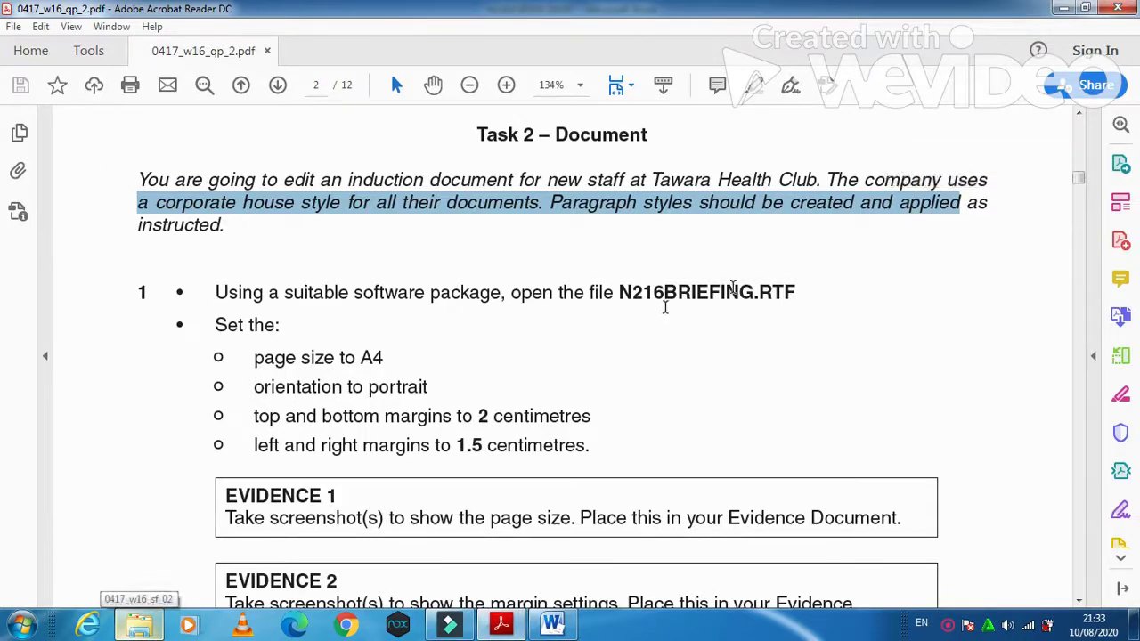
{"action": "left_click", "coordinate": [1065, 10]}
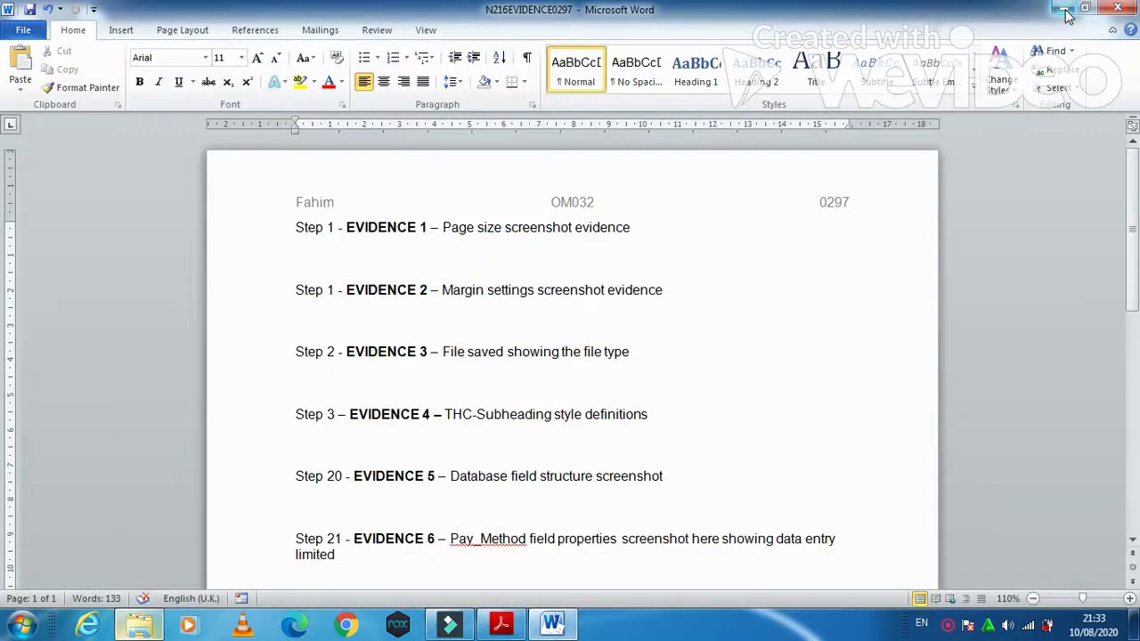
Open N216BRIEFING from the source folder, enable editing, and return to the exam instructions
{"action": "left_click", "coordinate": [1066, 9]}
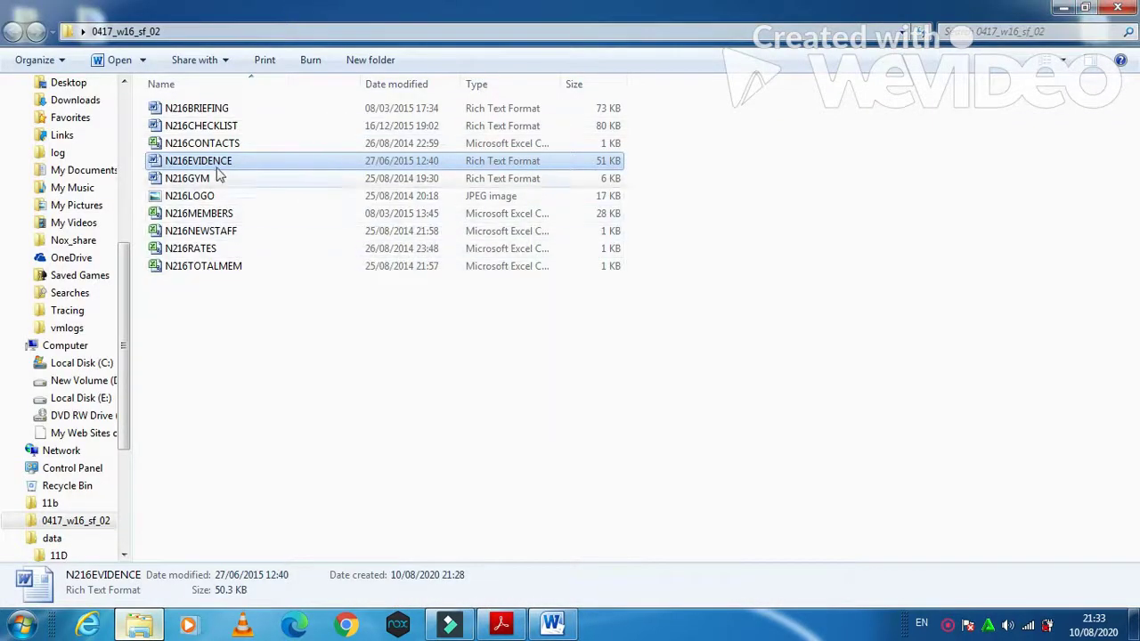
{"action": "double_click", "coordinate": [221, 109]}
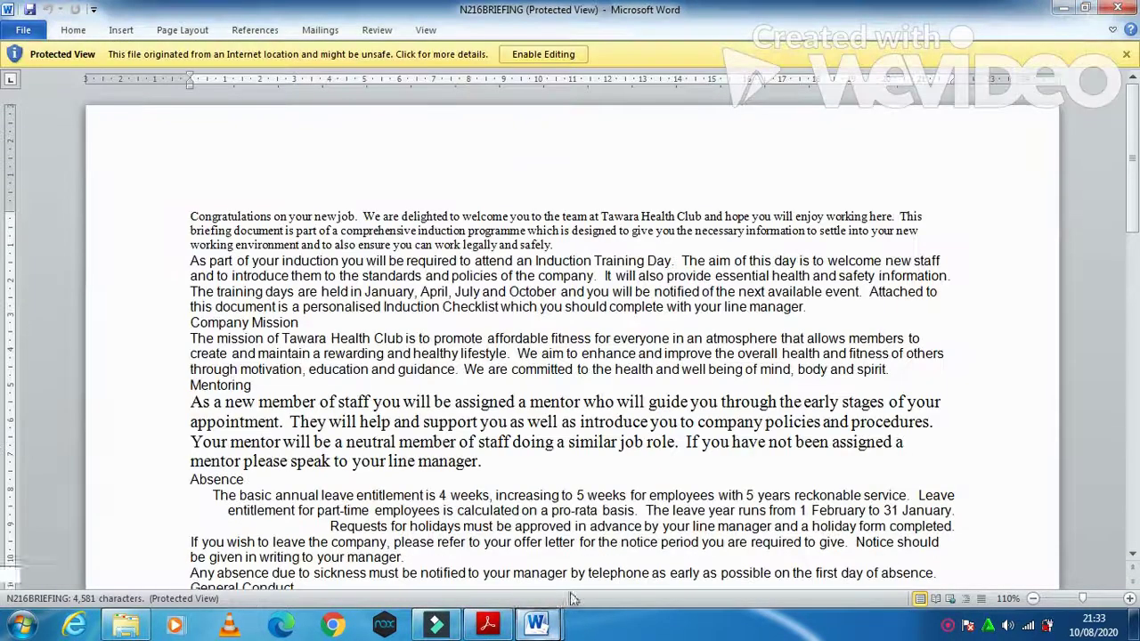
{"action": "left_click", "coordinate": [538, 56]}
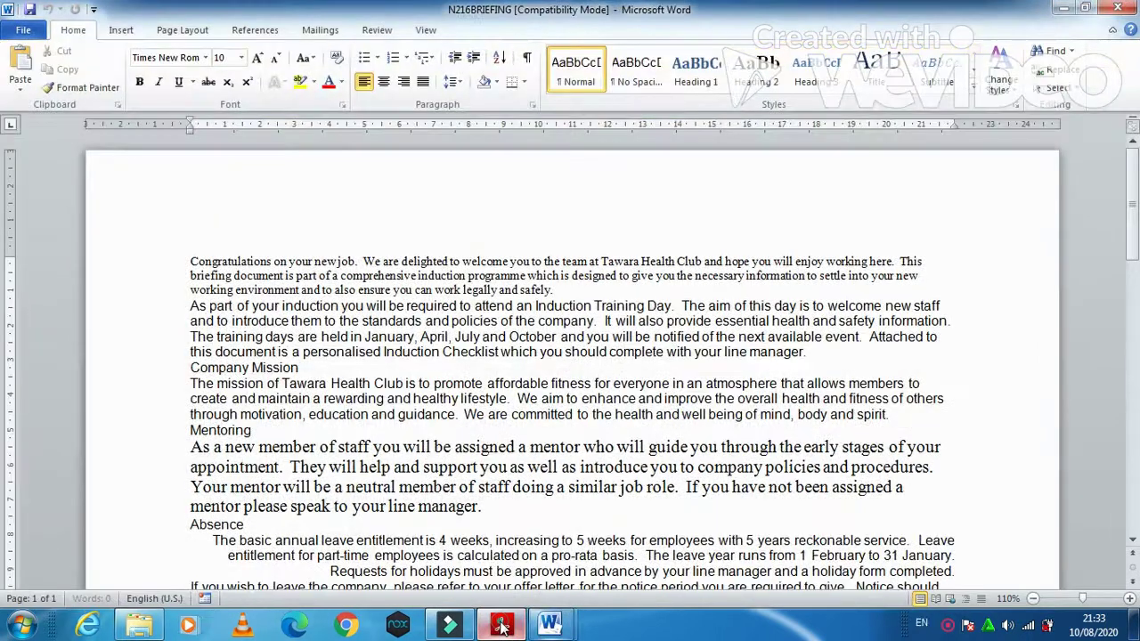
{"action": "left_click", "coordinate": [501, 626]}
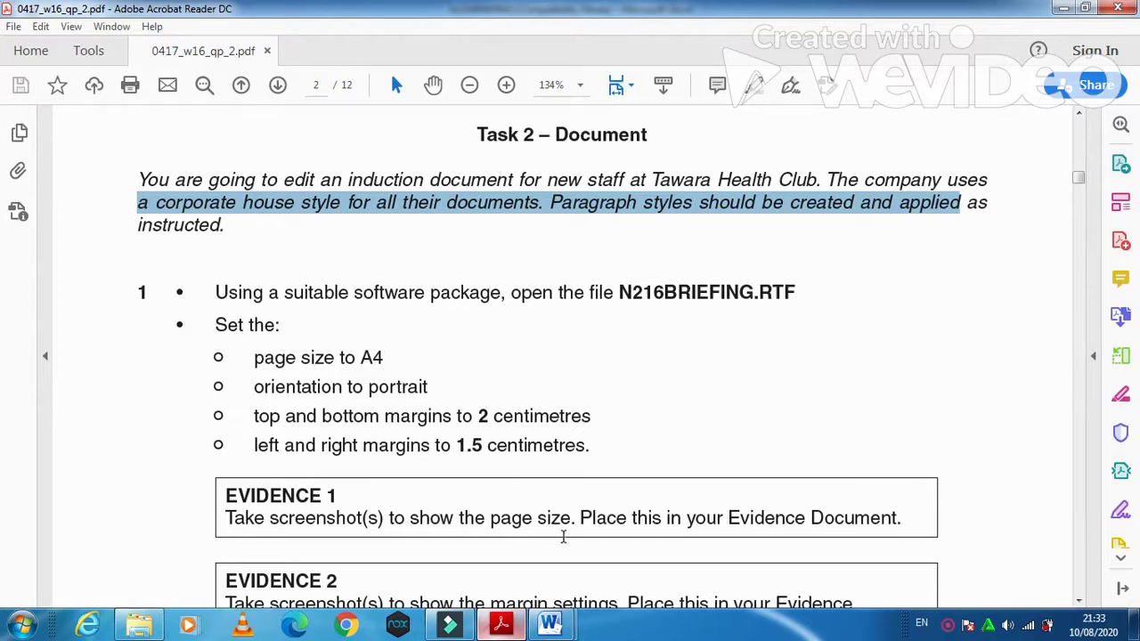
Set N216BRIEFING to Portrait orientation and A4 paper size
{"action": "left_click", "coordinate": [549, 625]}
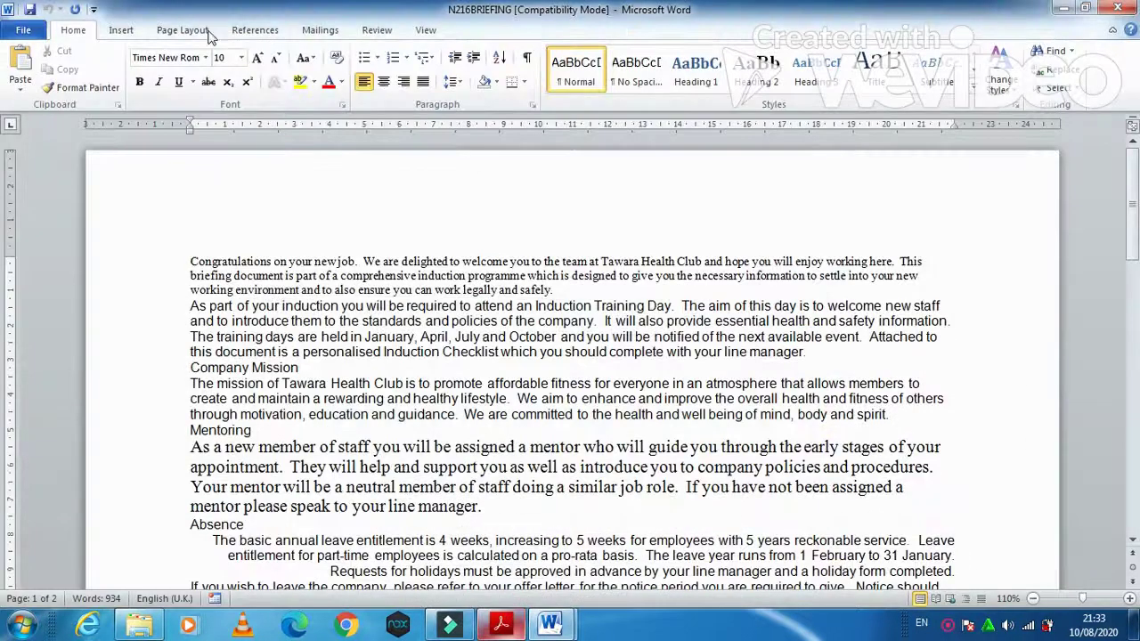
{"action": "left_click", "coordinate": [189, 32]}
{"action": "left_click", "coordinate": [171, 92]}
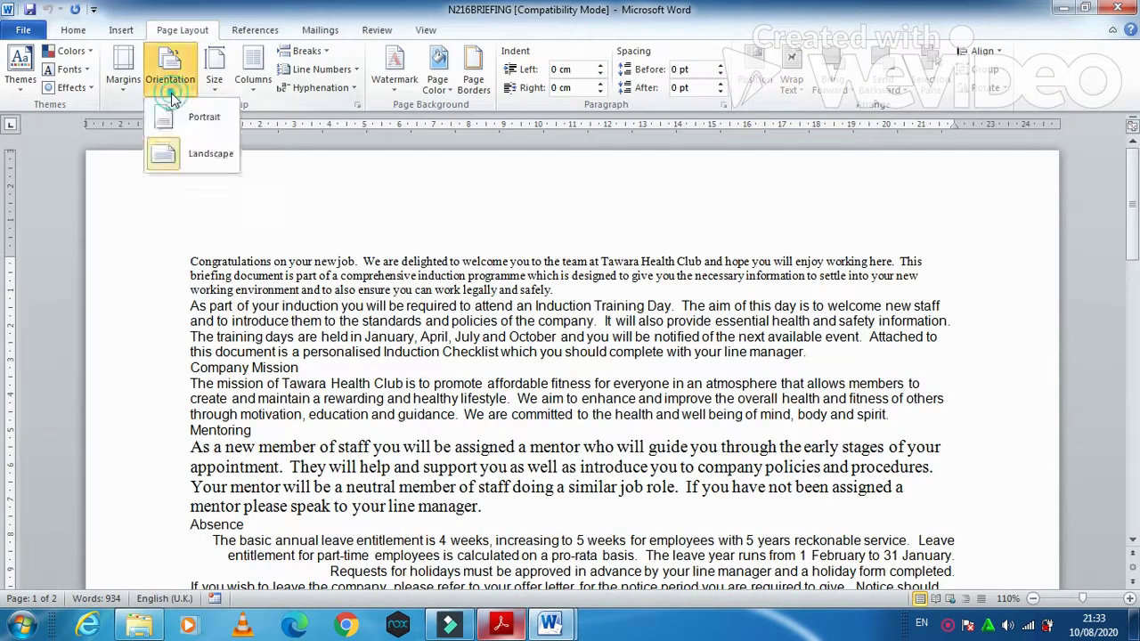
{"action": "left_click", "coordinate": [192, 118]}
{"action": "left_click", "coordinate": [213, 78]}
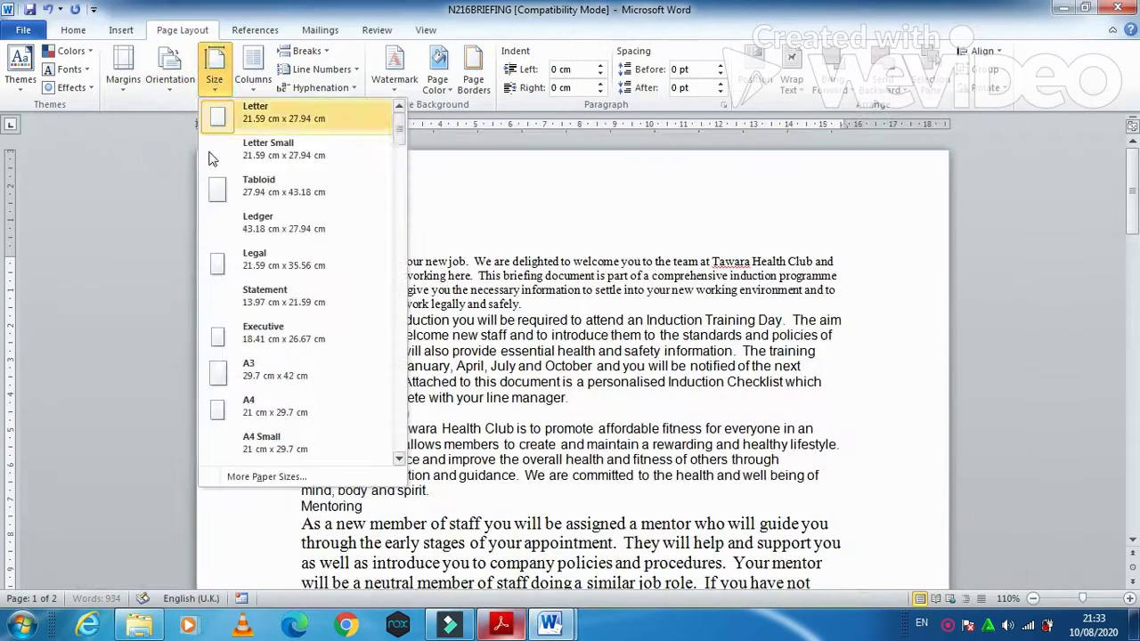
{"action": "left_click", "coordinate": [258, 409]}
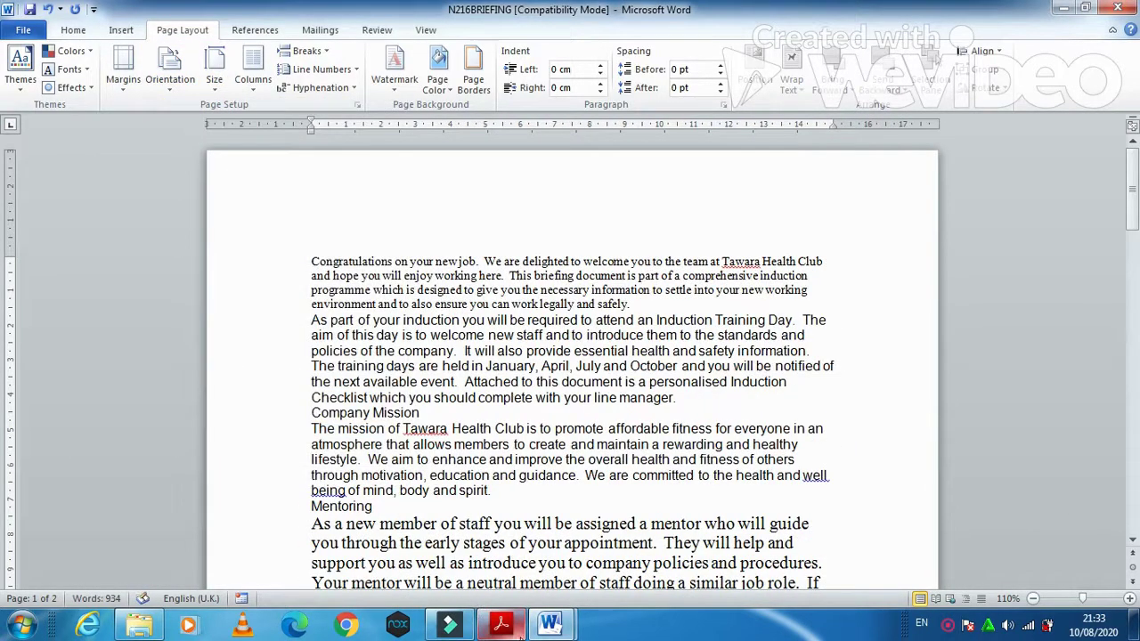
{"action": "left_click", "coordinate": [501, 625]}
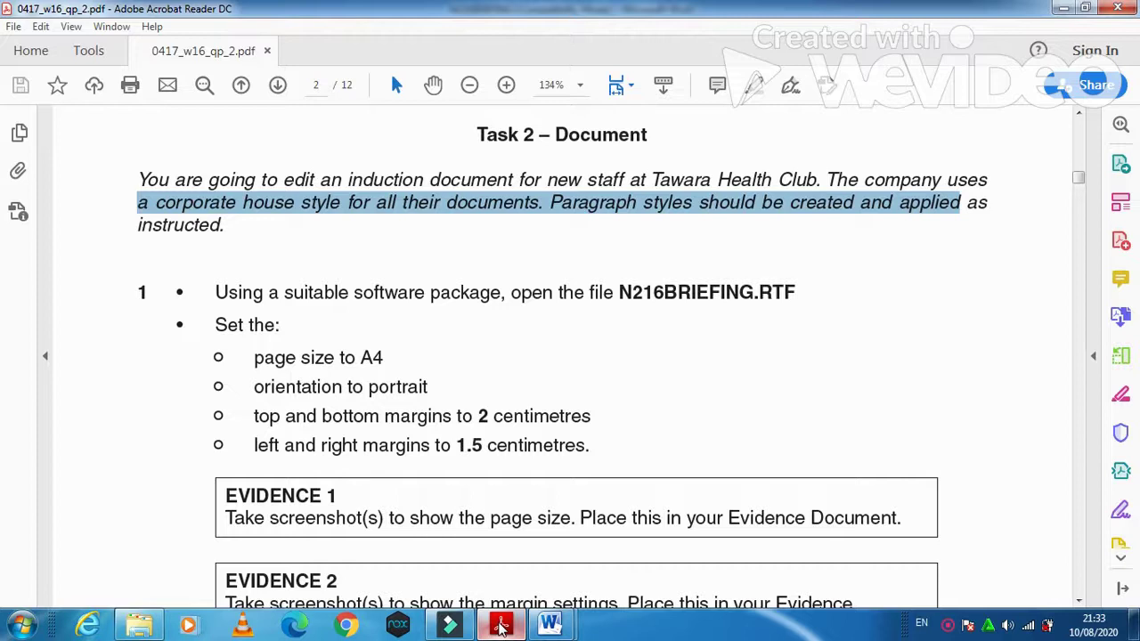
{"action": "left_click", "coordinate": [501, 625]}
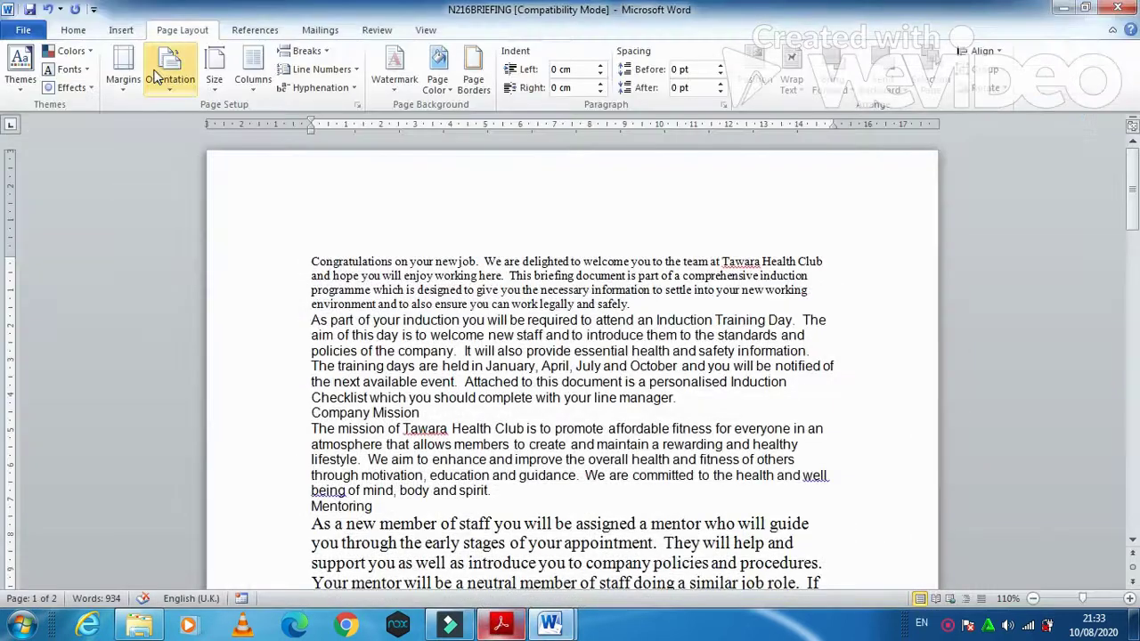
In Page Setup, set margins to Top 2, Bottom 2, Left 1.5, Right 1.5 cm
{"action": "left_click", "coordinate": [357, 105]}
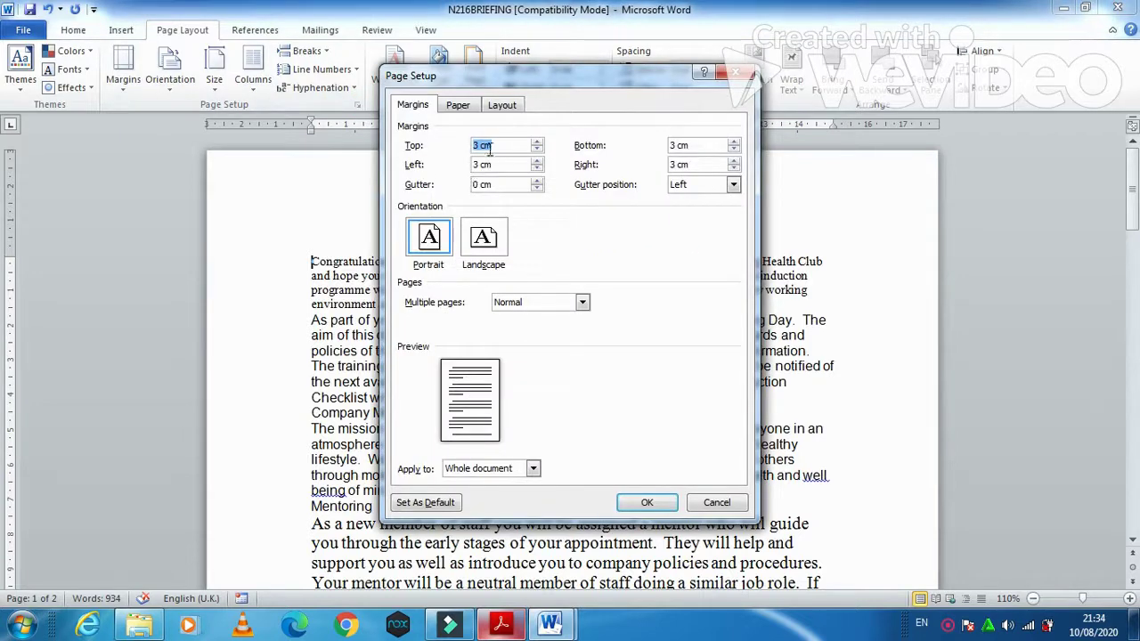
{"action": "type", "text": "2"}
{"action": "key", "text": "Tab"}
{"action": "type", "text": "2"}
{"action": "key", "text": "Tab"}
{"action": "type", "text": "1"}
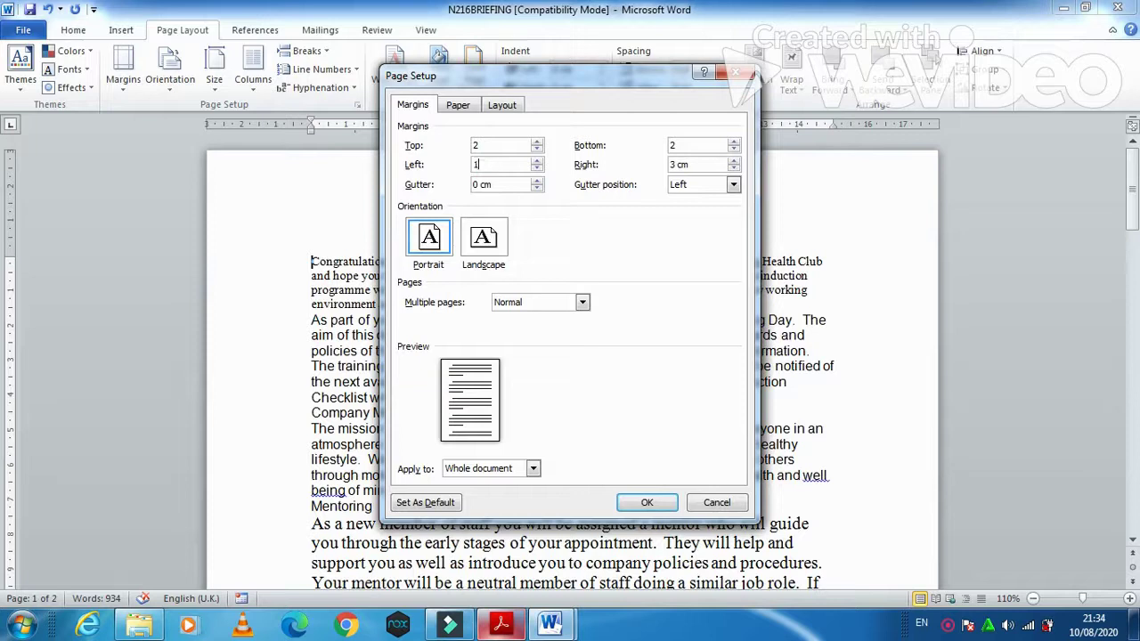
{"action": "type", "text": ".5"}
{"action": "key", "text": "Tab"}
{"action": "type", "text": "1"}
{"action": "left_click", "coordinate": [653, 505]}
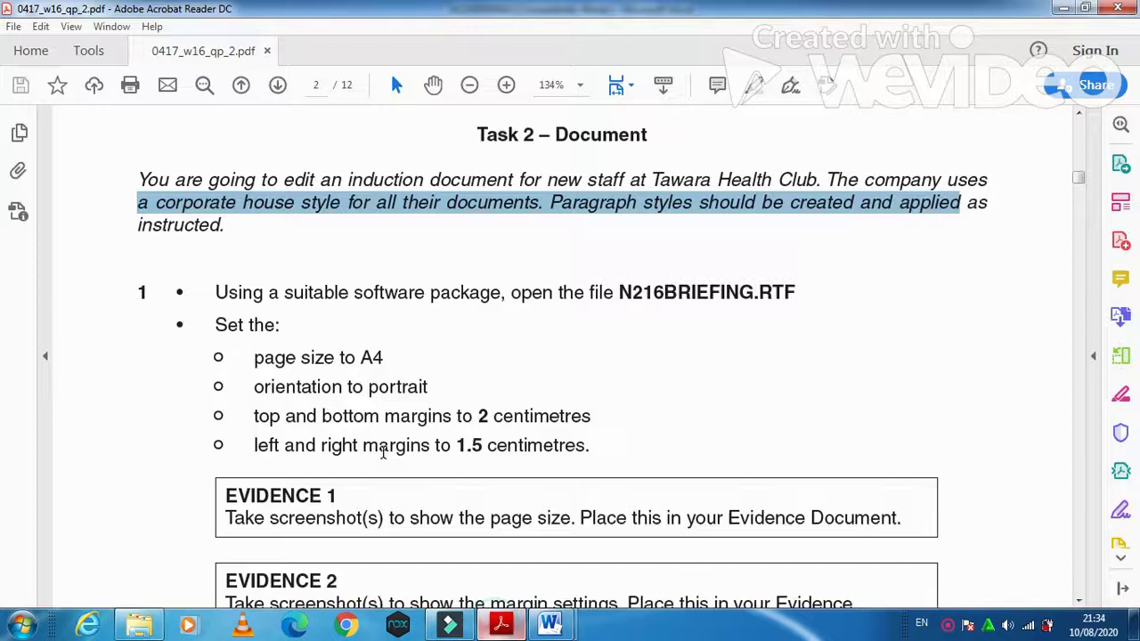
Read the INDUCTION save step and Evidence 1 and 2 screenshot requirements, then return to N216BRIEFING
{"action": "scroll", "coordinate": [381, 445], "scroll_direction": "down", "scroll_amount": 2}
{"action": "scroll", "coordinate": [382, 453], "scroll_direction": "down", "scroll_amount": 2}
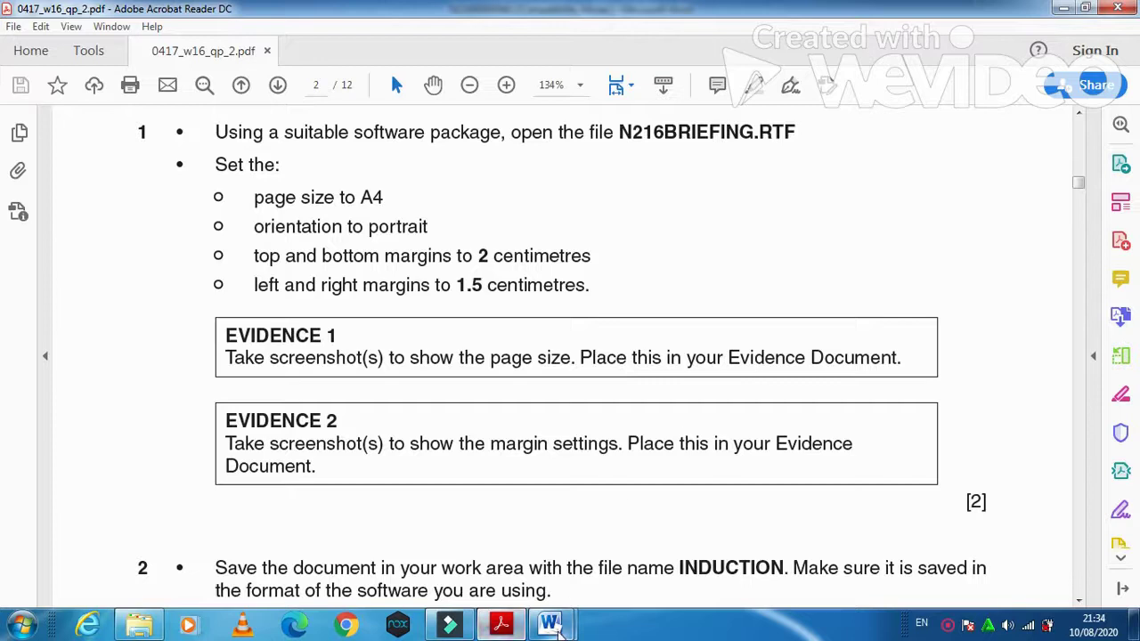
{"action": "mouse_move", "coordinate": [550, 624]}
{"action": "left_click", "coordinate": [708, 485]}
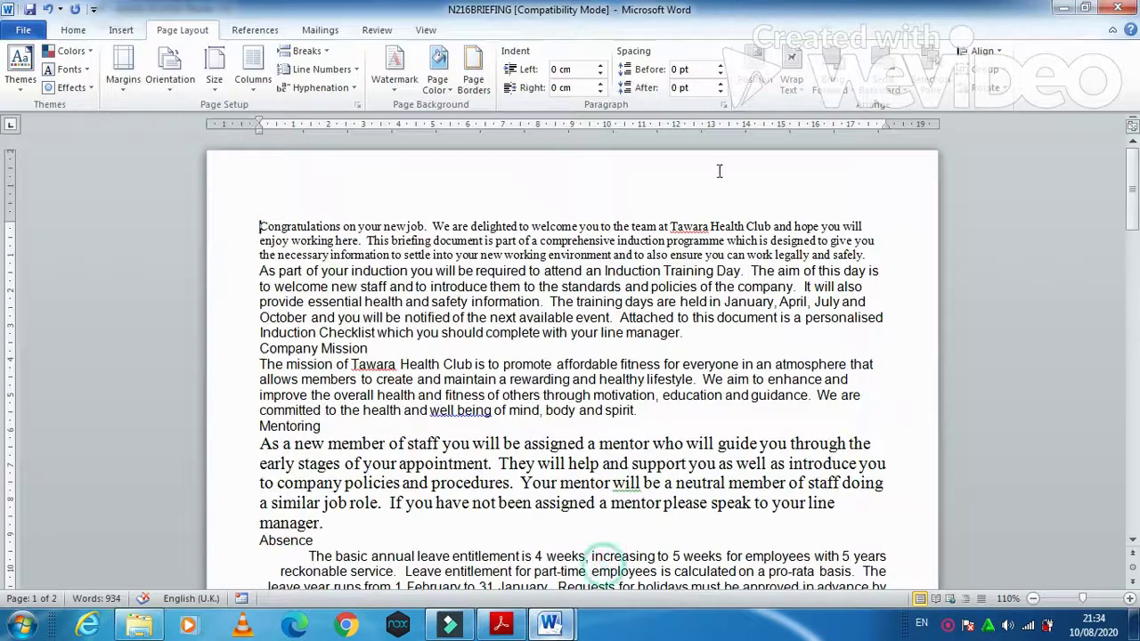
Reapply A4 paper size and confirm it on Page Setup's Paper tab
{"action": "left_click", "coordinate": [214, 93]}
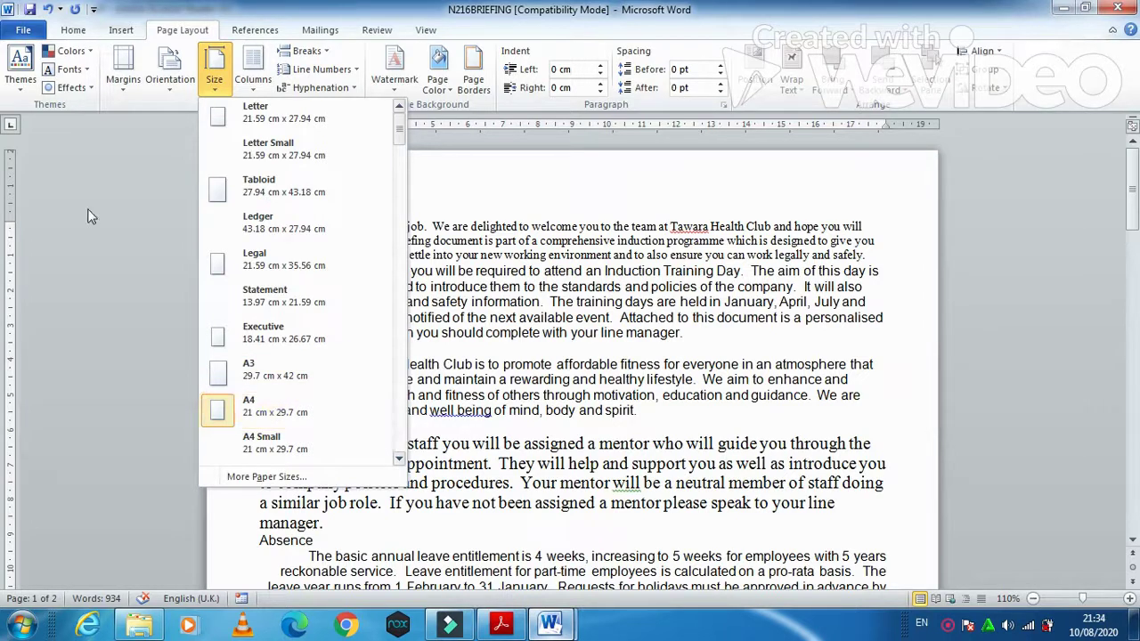
{"action": "left_click", "coordinate": [250, 414]}
{"action": "left_click", "coordinate": [357, 105]}
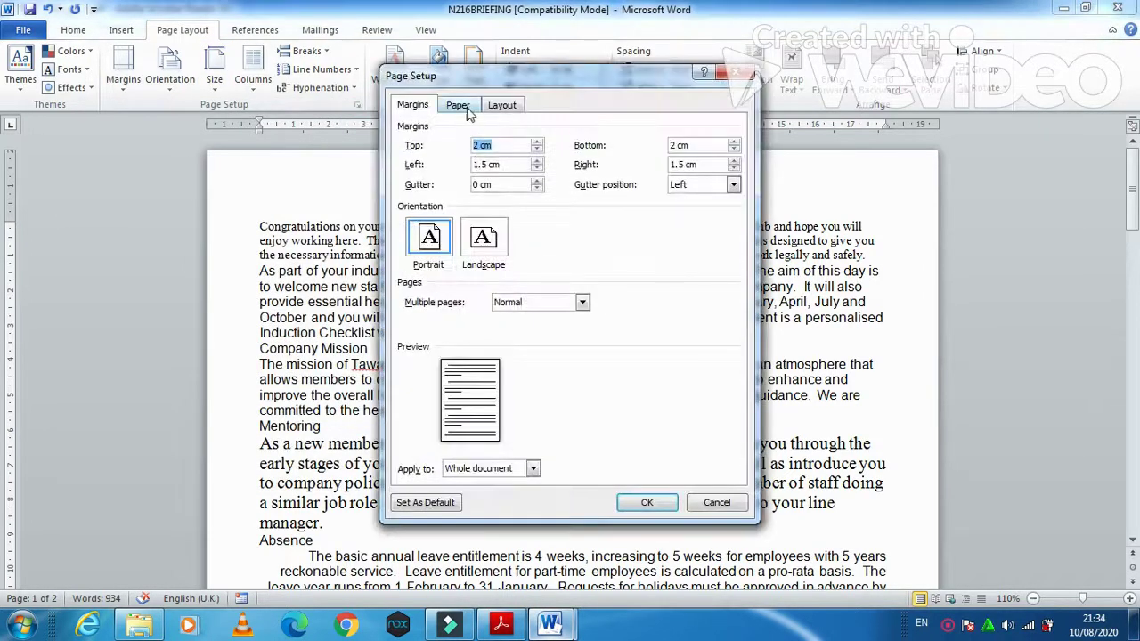
{"action": "left_click", "coordinate": [459, 107]}
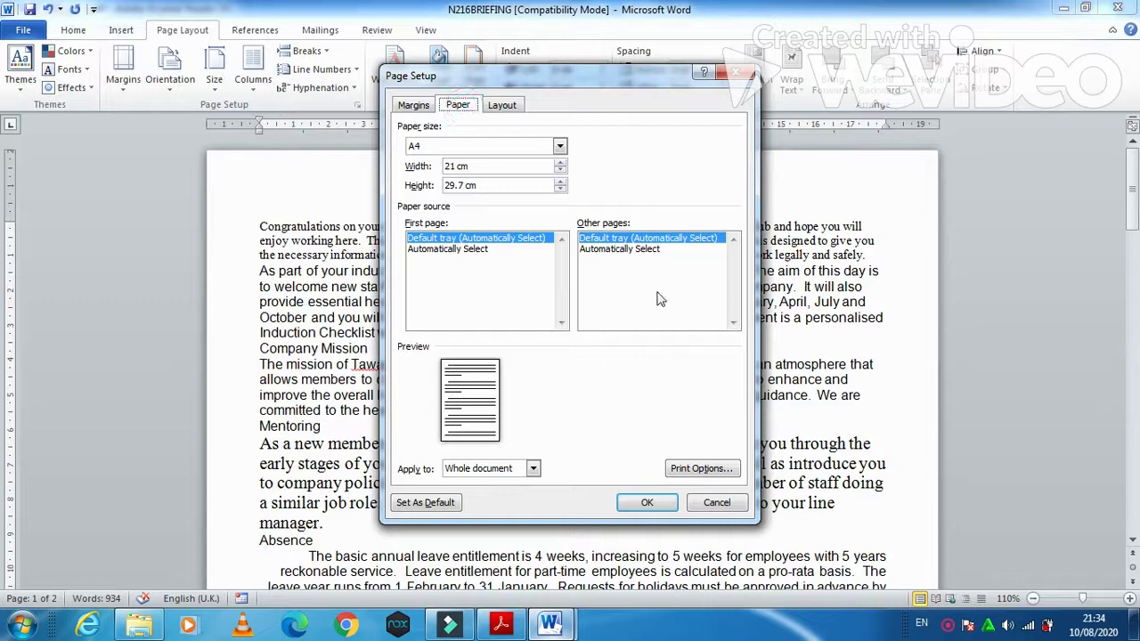
{"action": "left_click", "coordinate": [647, 502]}
Paste the A4 paper size screenshot below the EVIDENCE 1 line in N216EVIDENCE0297
{"action": "mouse_move", "coordinate": [548, 623]}
{"action": "left_click", "coordinate": [516, 570]}
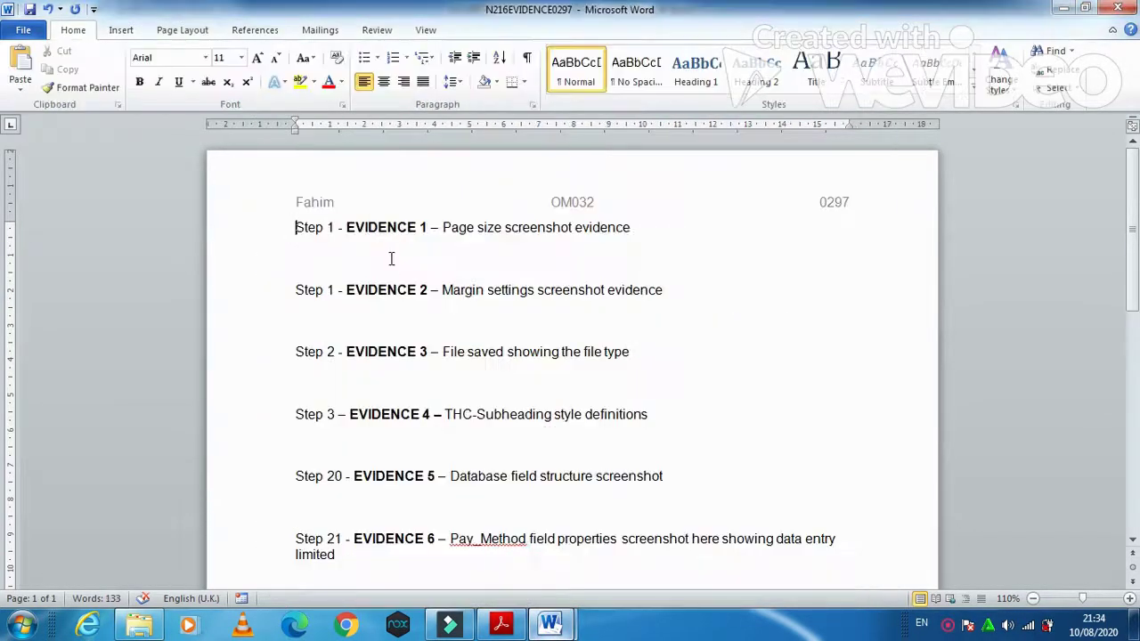
{"action": "left_click", "coordinate": [391, 257]}
{"action": "key", "text": "ctrl+v"}
Crop the screenshot to the A4 21 cm × 29.7 cm paper settings and enlarge it
{"action": "left_click", "coordinate": [534, 352]}
{"action": "left_click", "coordinate": [483, 31]}
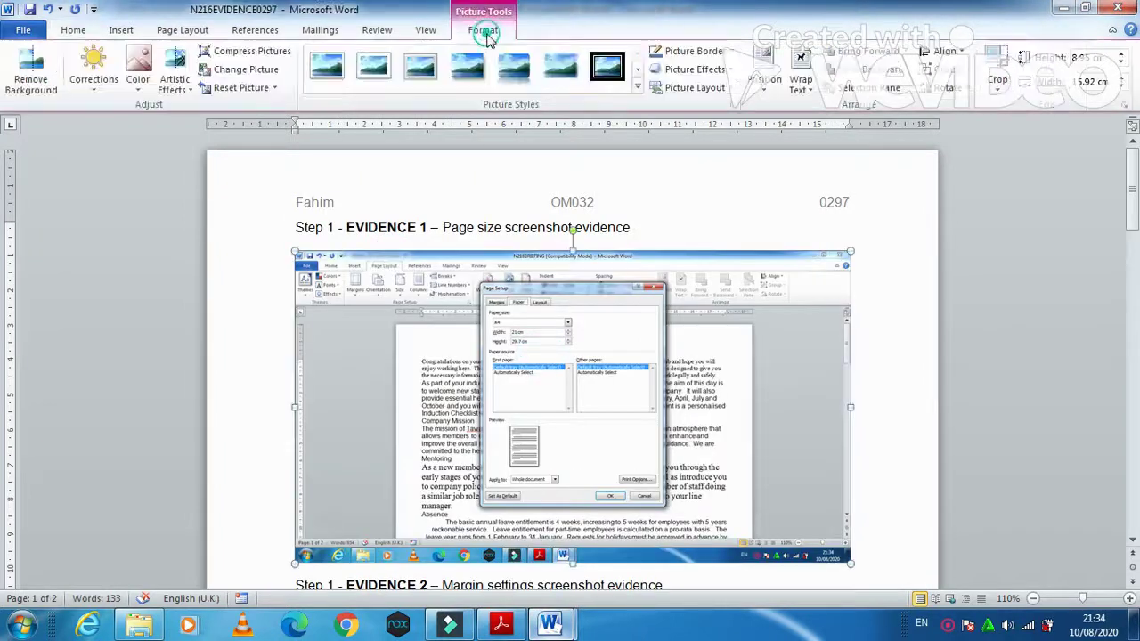
{"action": "left_click", "coordinate": [997, 71]}
{"action": "left_click_drag", "start_coordinate": [847, 561], "coordinate": [661, 351]}
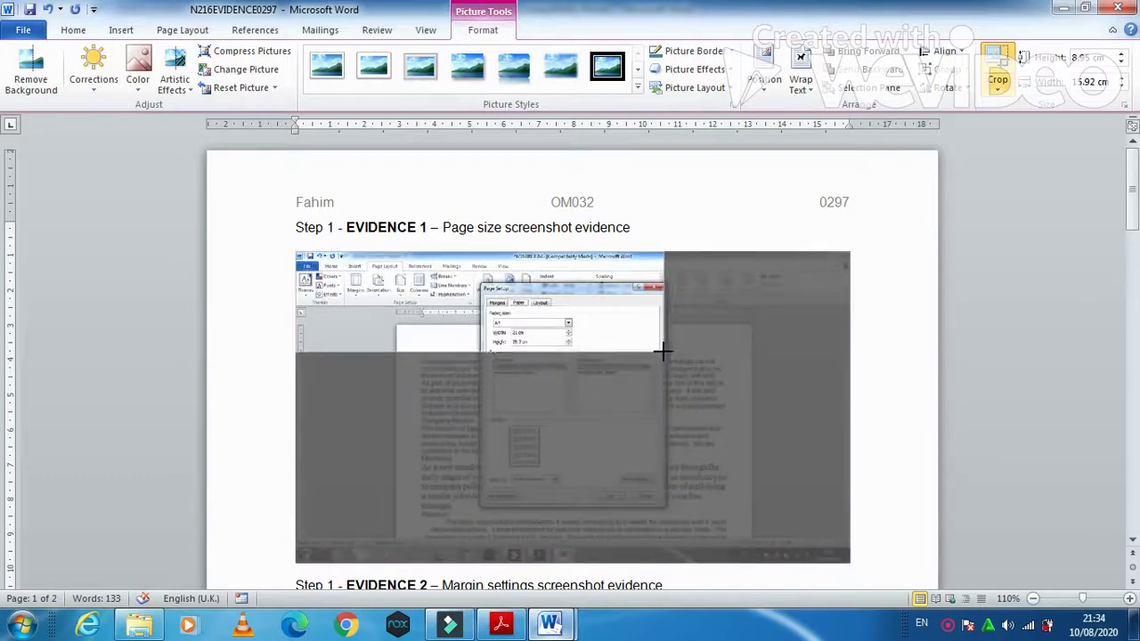
{"action": "left_click_drag", "start_coordinate": [299, 254], "coordinate": [479, 283]}
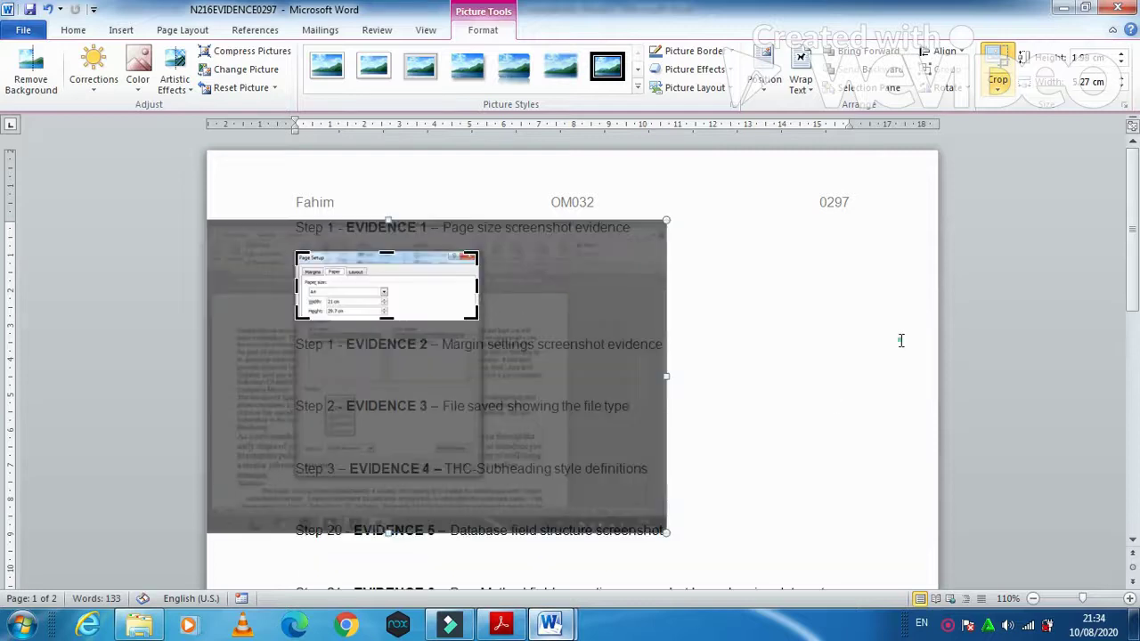
{"action": "left_click", "coordinate": [900, 338]}
{"action": "left_click", "coordinate": [389, 278]}
{"action": "left_click_drag", "start_coordinate": [479, 323], "coordinate": [587, 361]}
{"action": "left_click", "coordinate": [606, 407]}
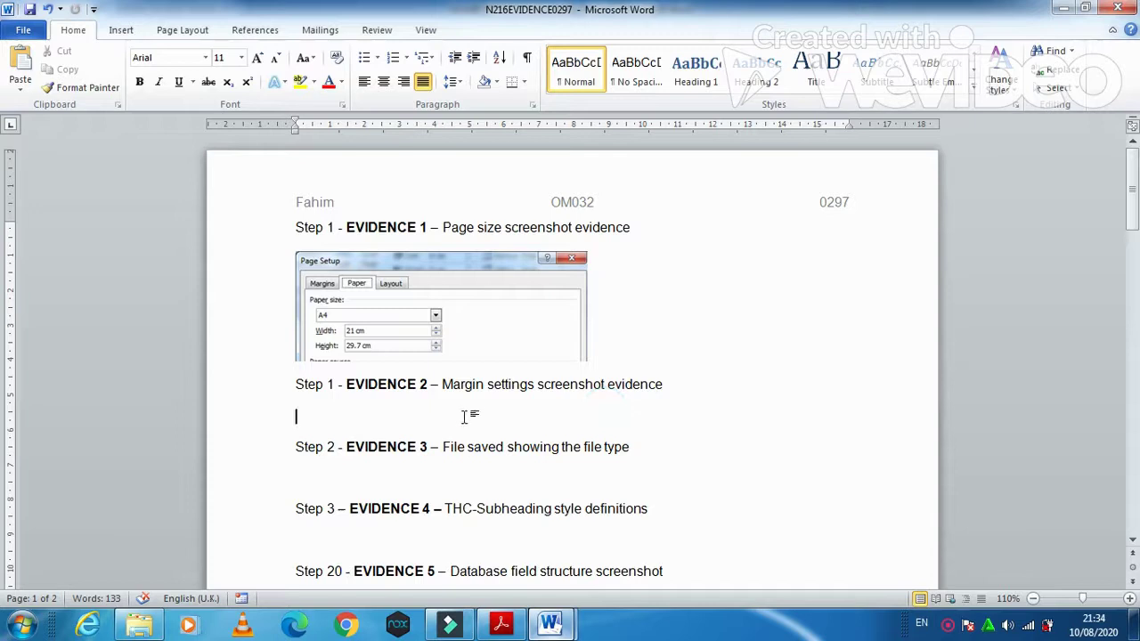
{"action": "mouse_move", "coordinate": [549, 623]}
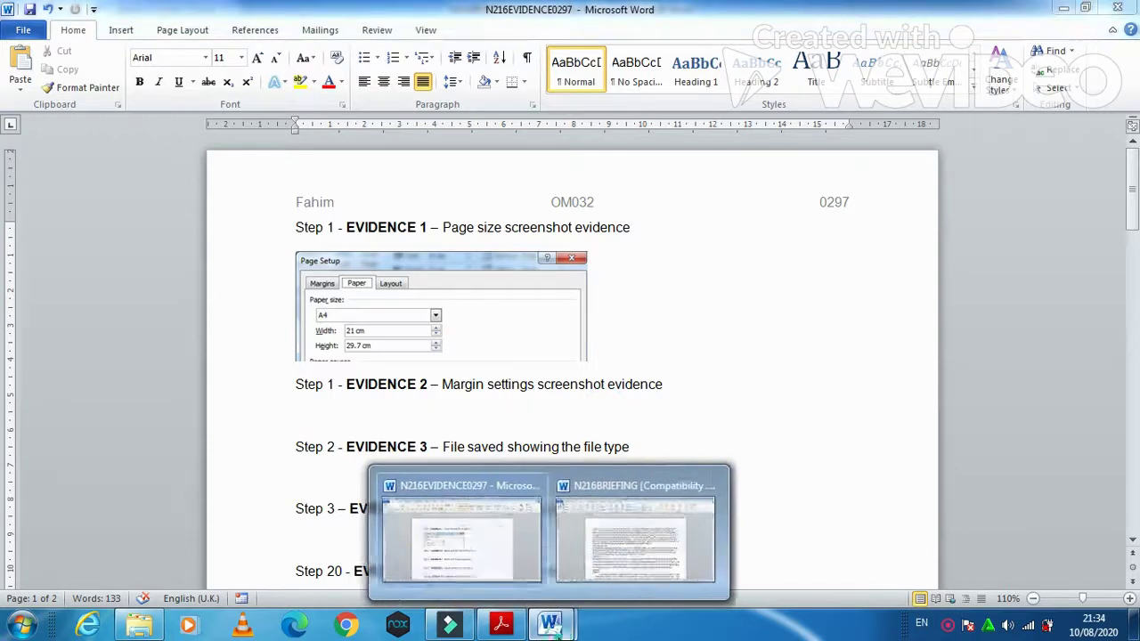
{"action": "left_click", "coordinate": [592, 561]}
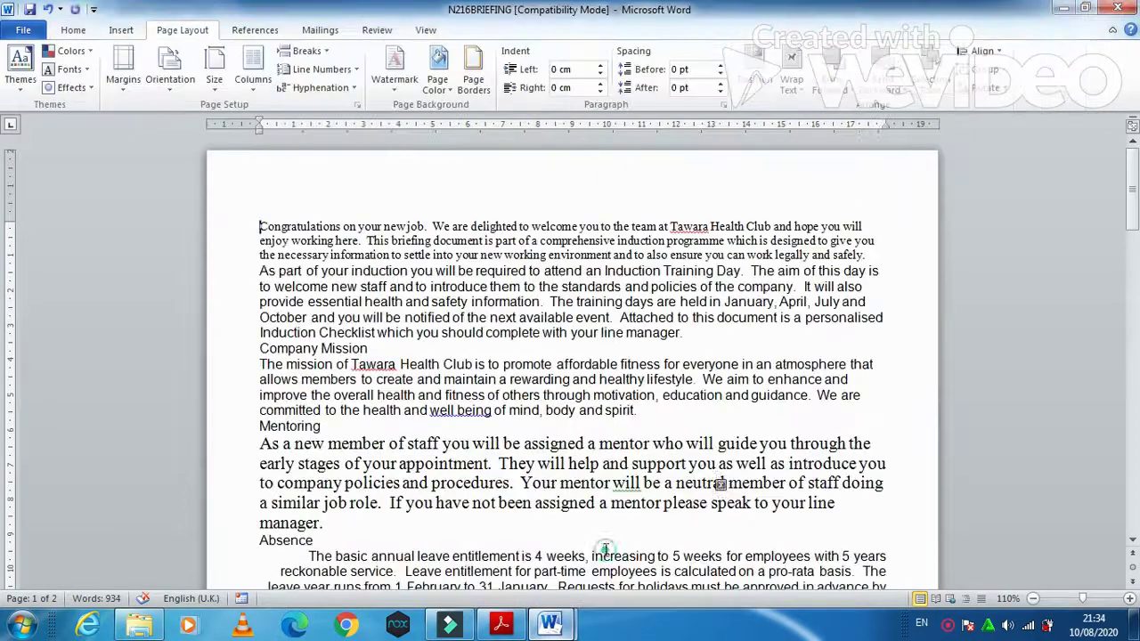
{"action": "left_click", "coordinate": [355, 104]}
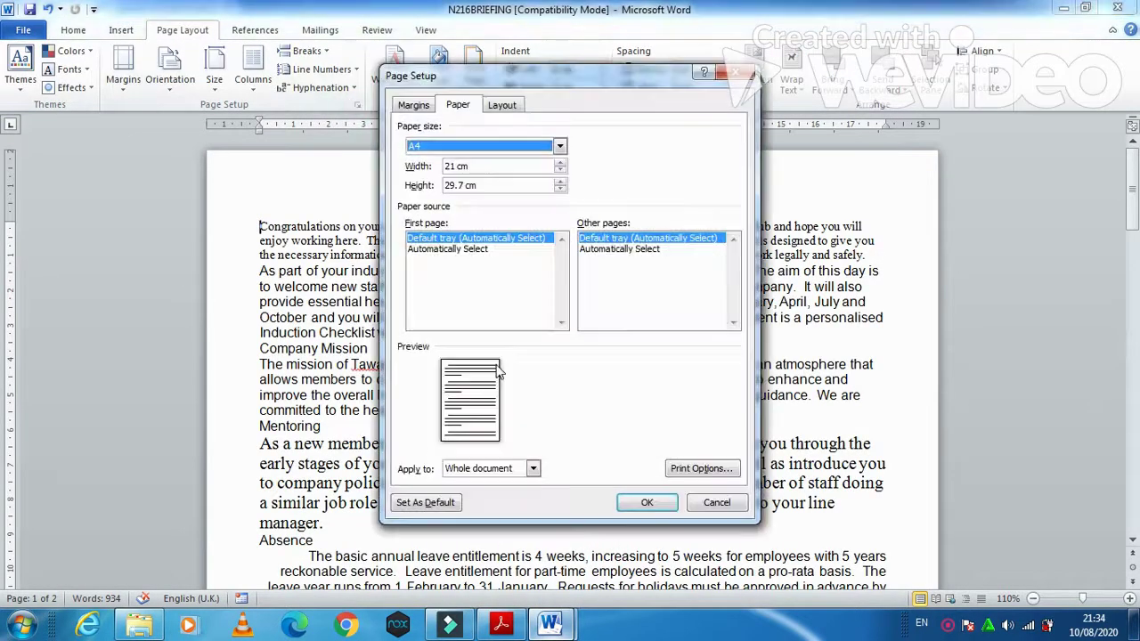
{"action": "left_click", "coordinate": [412, 104]}
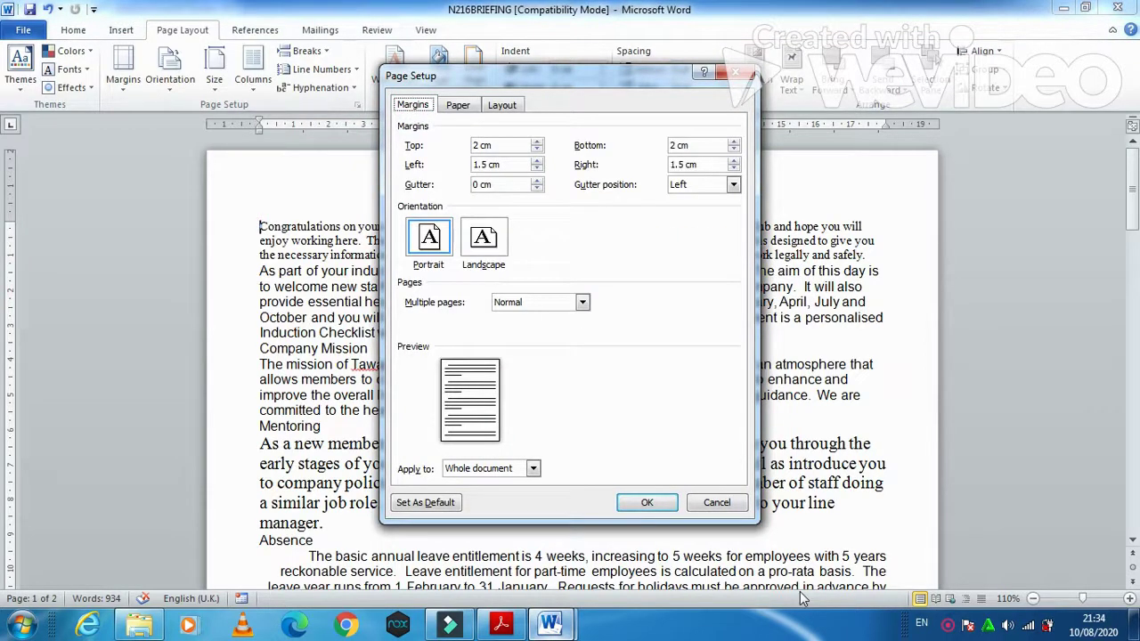
{"action": "left_click", "coordinate": [662, 502]}
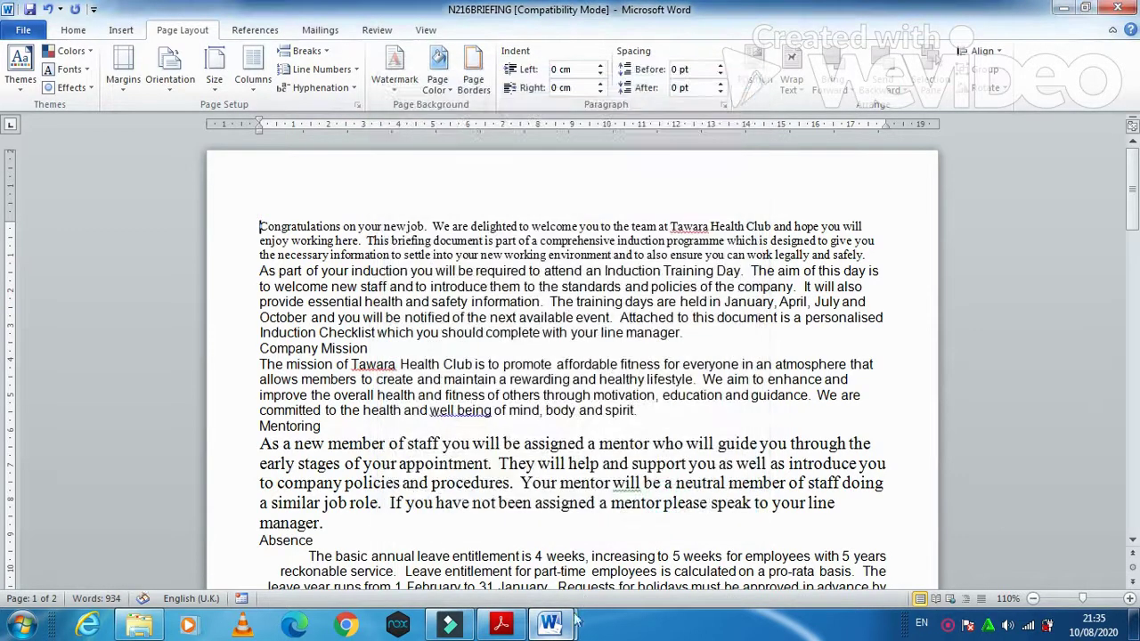
{"action": "mouse_move", "coordinate": [549, 623]}
{"action": "left_click", "coordinate": [521, 543]}
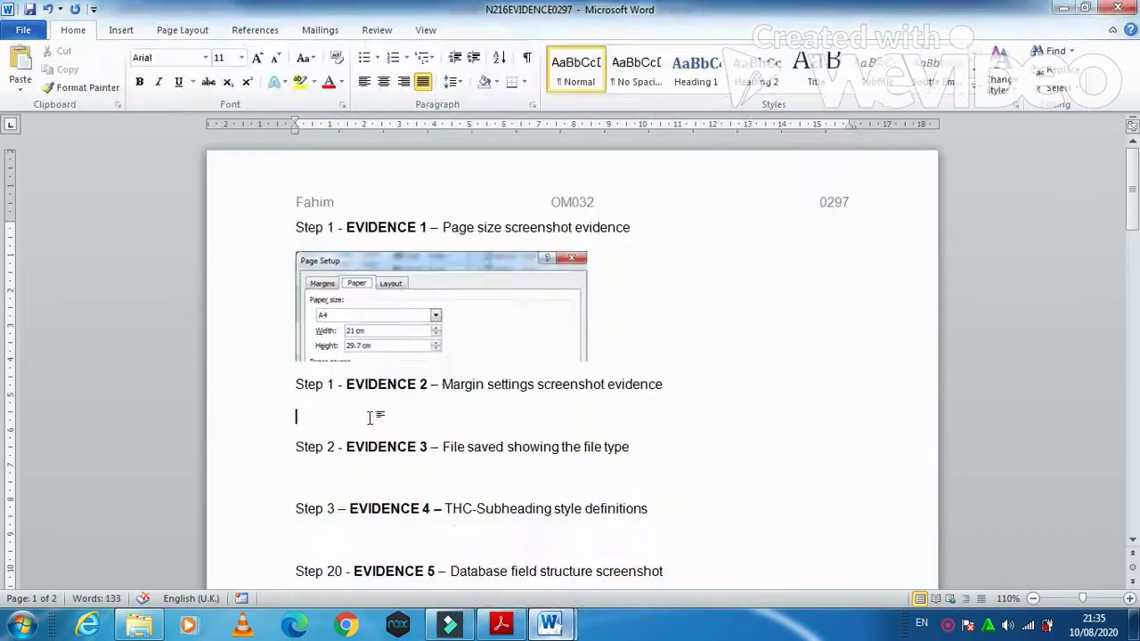
Paste the margin settings screenshot under EVIDENCE 2 and crop it to the Page Setup dialog
{"action": "left_click", "coordinate": [29, 65]}
{"action": "left_click", "coordinate": [510, 356]}
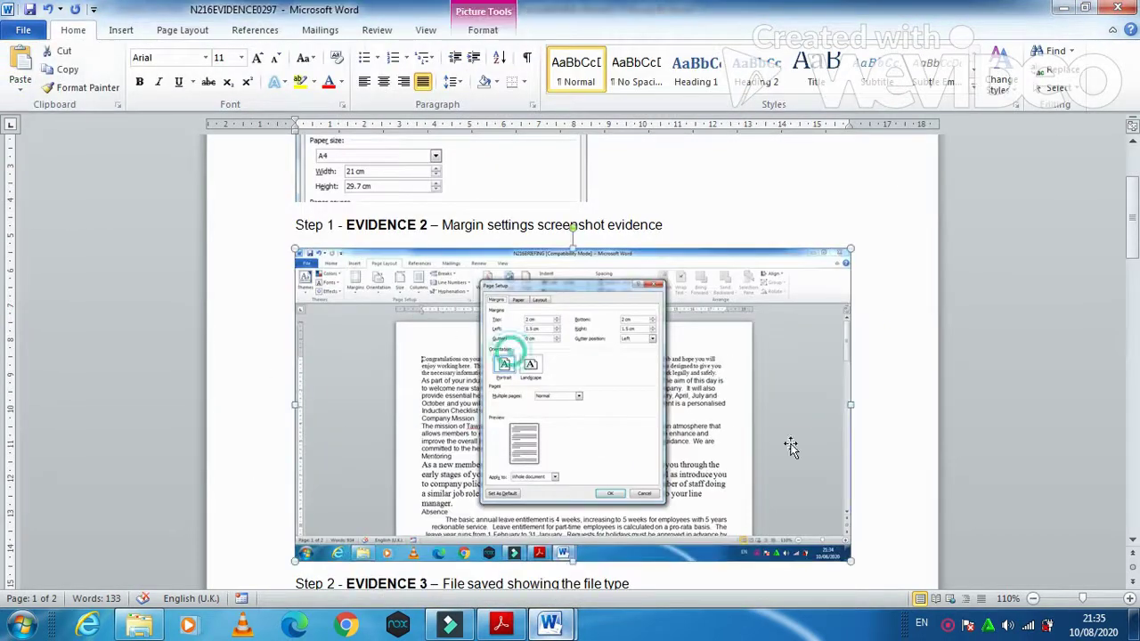
{"action": "left_click", "coordinate": [484, 29]}
{"action": "left_click", "coordinate": [997, 67]}
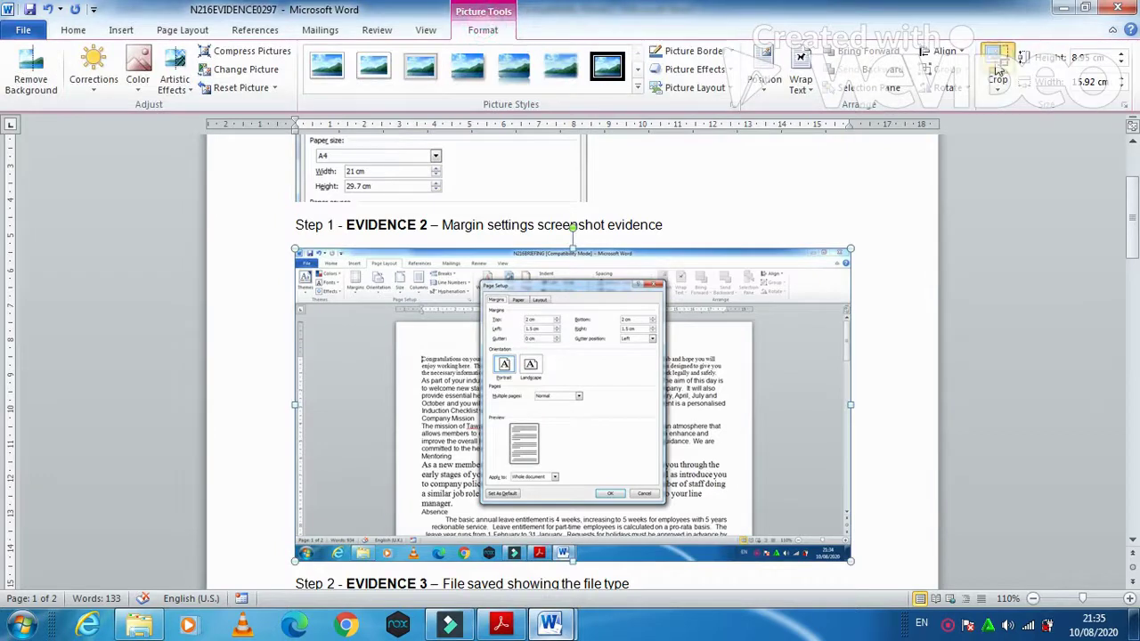
{"action": "mouse_move", "coordinate": [842, 554]}
{"action": "left_mouse_down"}
{"action": "mouse_move", "coordinate": [819, 529]}
{"action": "mouse_move", "coordinate": [853, 558]}
{"action": "left_mouse_up"}
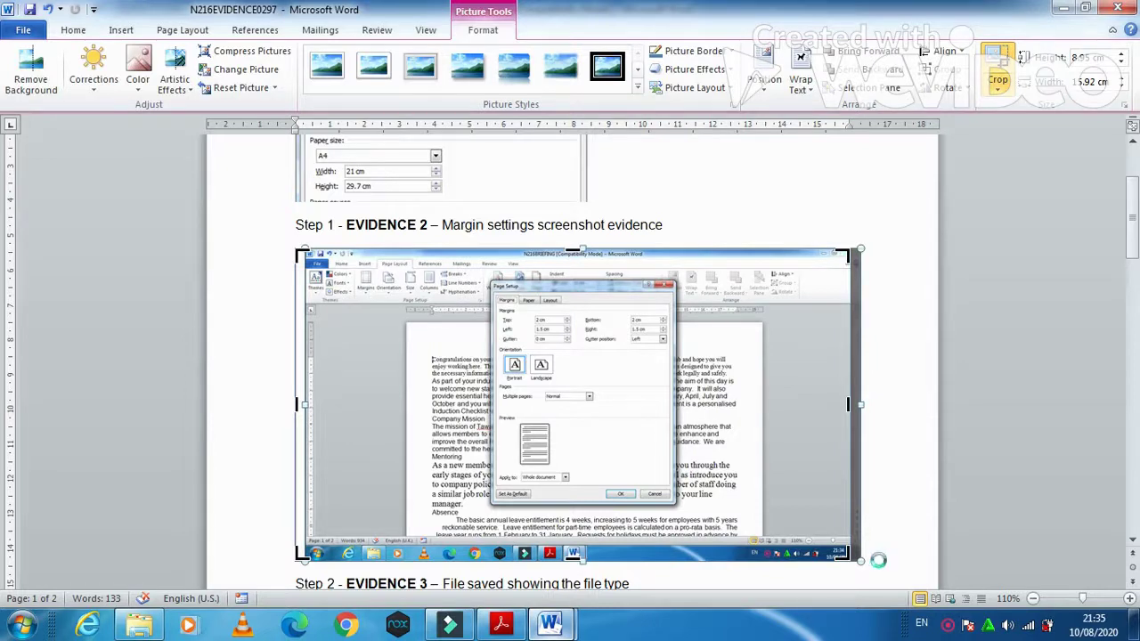
{"action": "left_click_drag", "start_coordinate": [850, 555], "coordinate": [661, 407]}
{"action": "left_click_drag", "start_coordinate": [299, 252], "coordinate": [480, 280]}
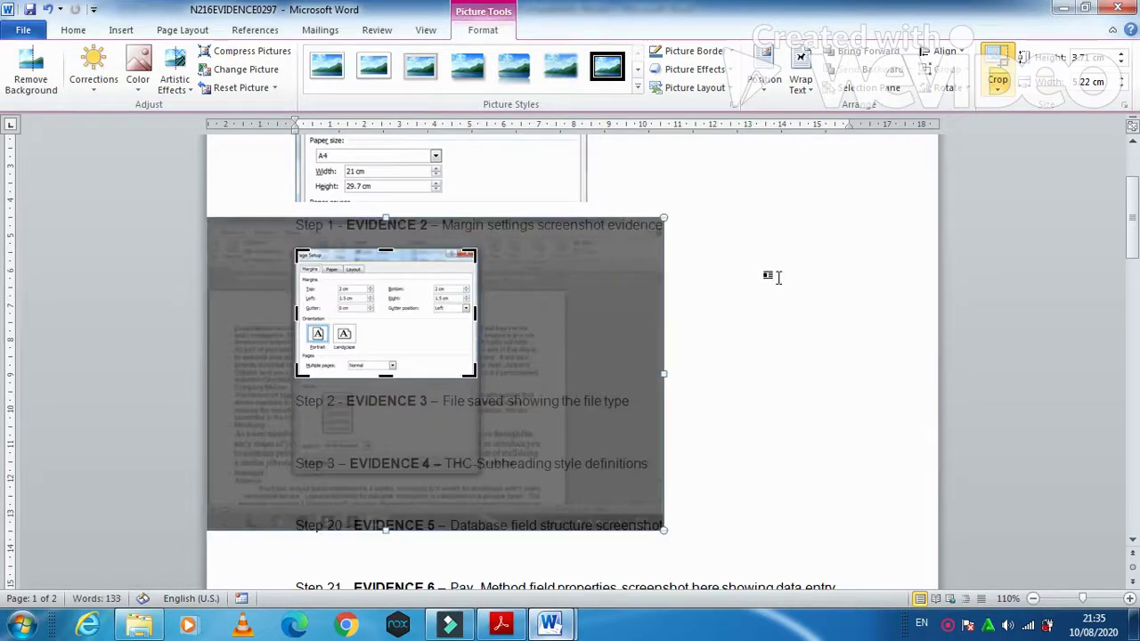
Enlarge the cropped Page Setup screenshot
{"action": "left_click", "coordinate": [777, 277]}
{"action": "left_click", "coordinate": [441, 299]}
{"action": "left_click_drag", "start_coordinate": [475, 377], "coordinate": [609, 461]}
Find question 2 in the exam paper and highlight the file name INDUCTION
{"action": "left_click", "coordinate": [501, 623]}
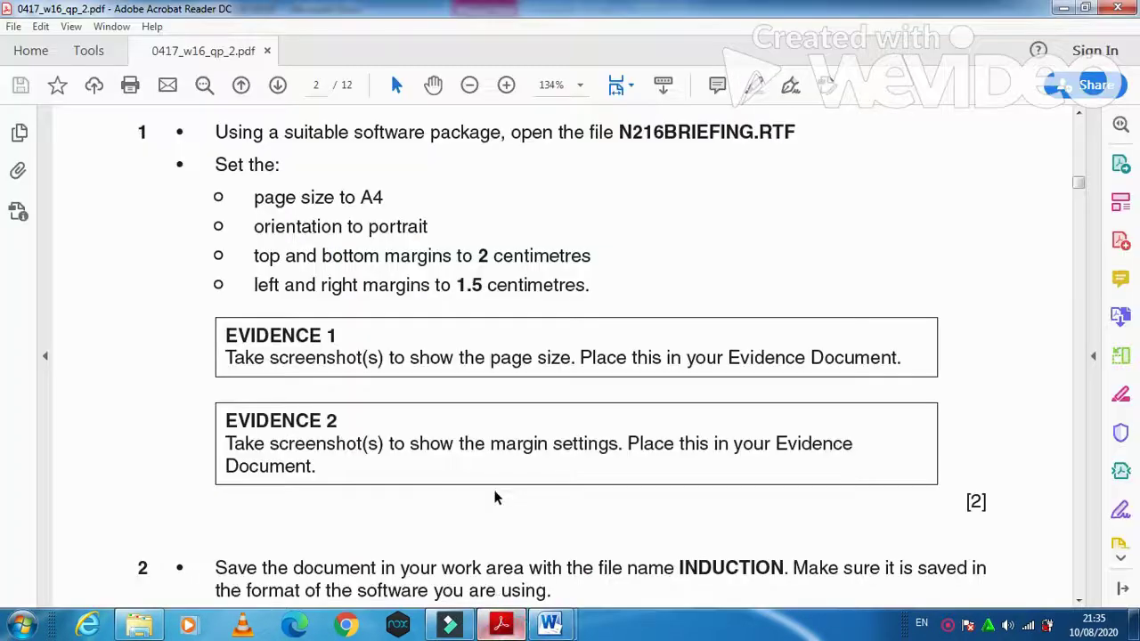
{"action": "scroll", "coordinate": [496, 496], "scroll_direction": "down", "scroll_amount": 5}
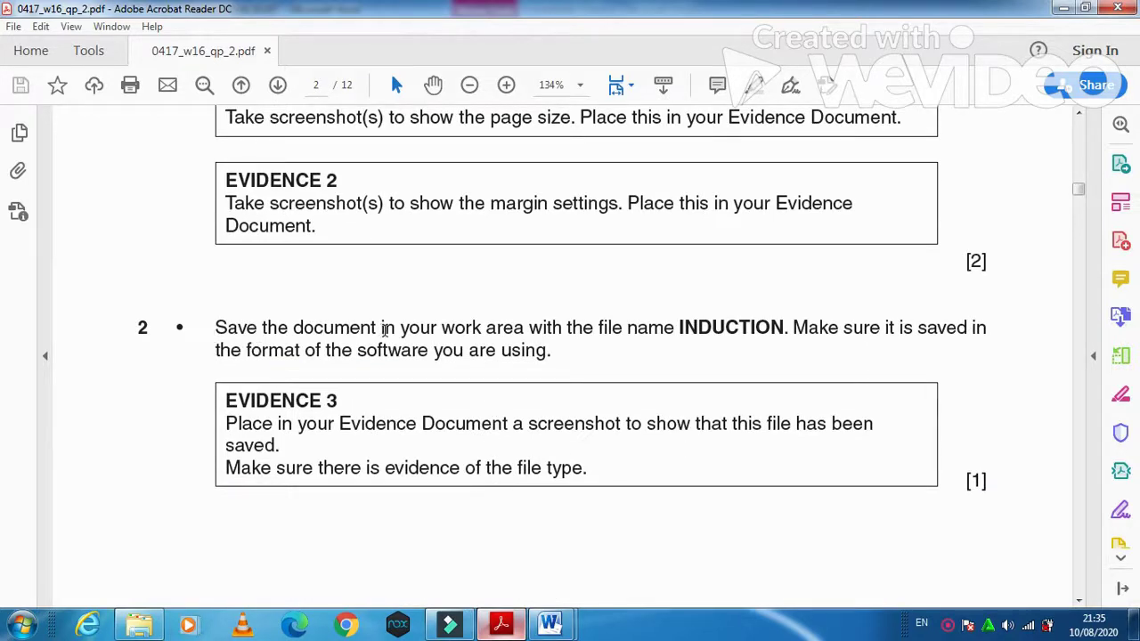
{"action": "left_click_drag", "start_coordinate": [679, 325], "coordinate": [783, 328]}
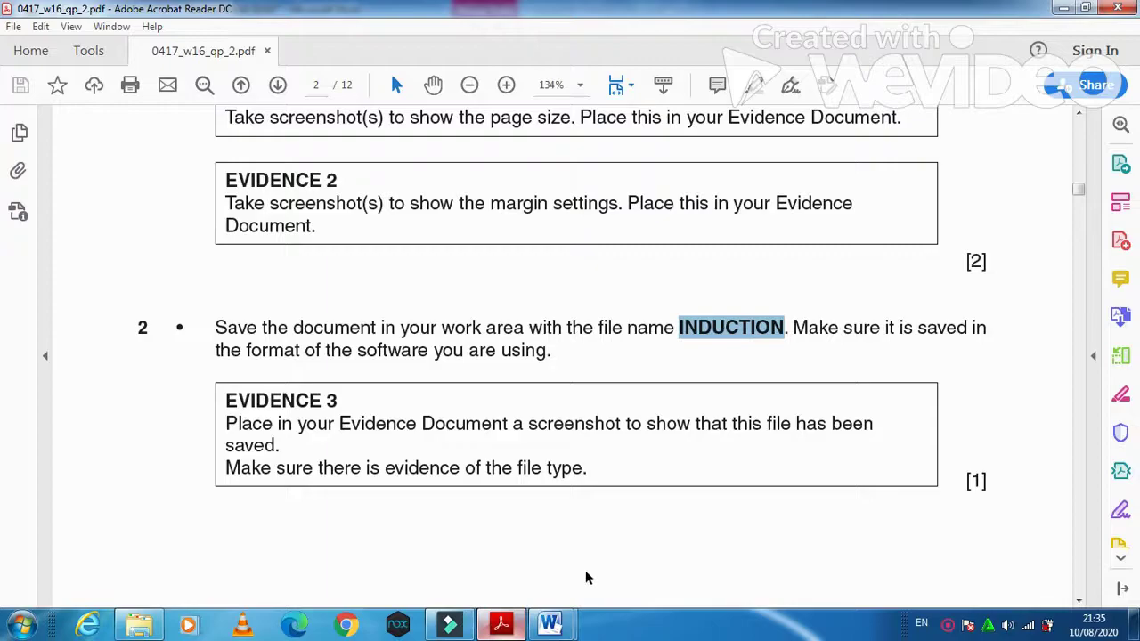
{"action": "mouse_move", "coordinate": [549, 623]}
{"action": "left_click", "coordinate": [564, 587]}
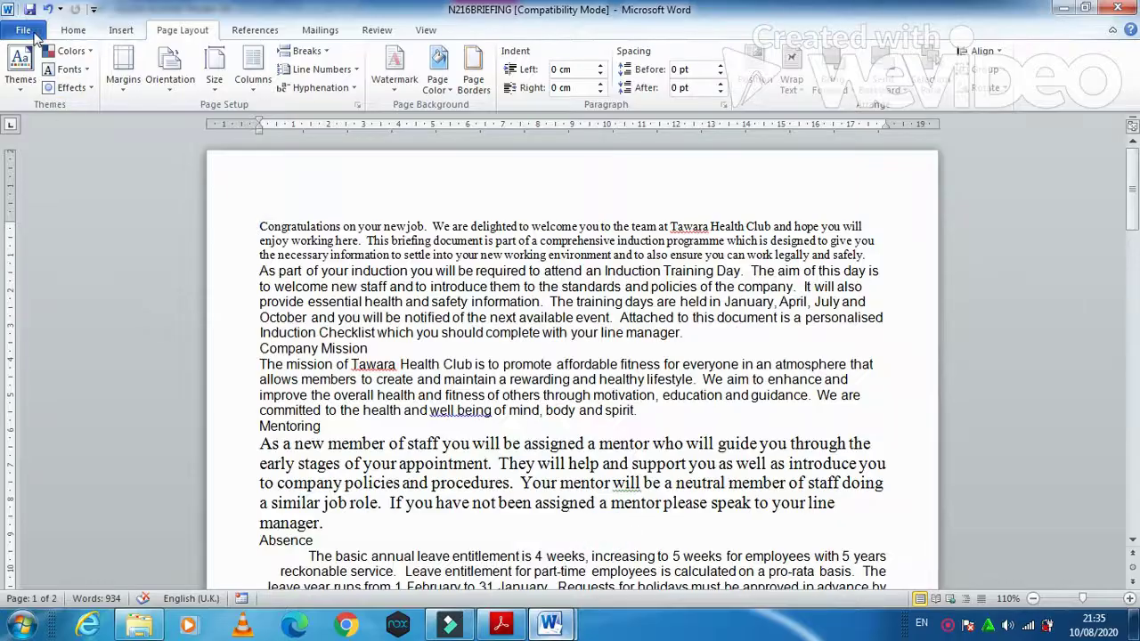
Save a copy named INDUCTION into the Desktop's P2 2016 OCT folder
{"action": "left_click", "coordinate": [24, 31]}
{"action": "left_click", "coordinate": [40, 79]}
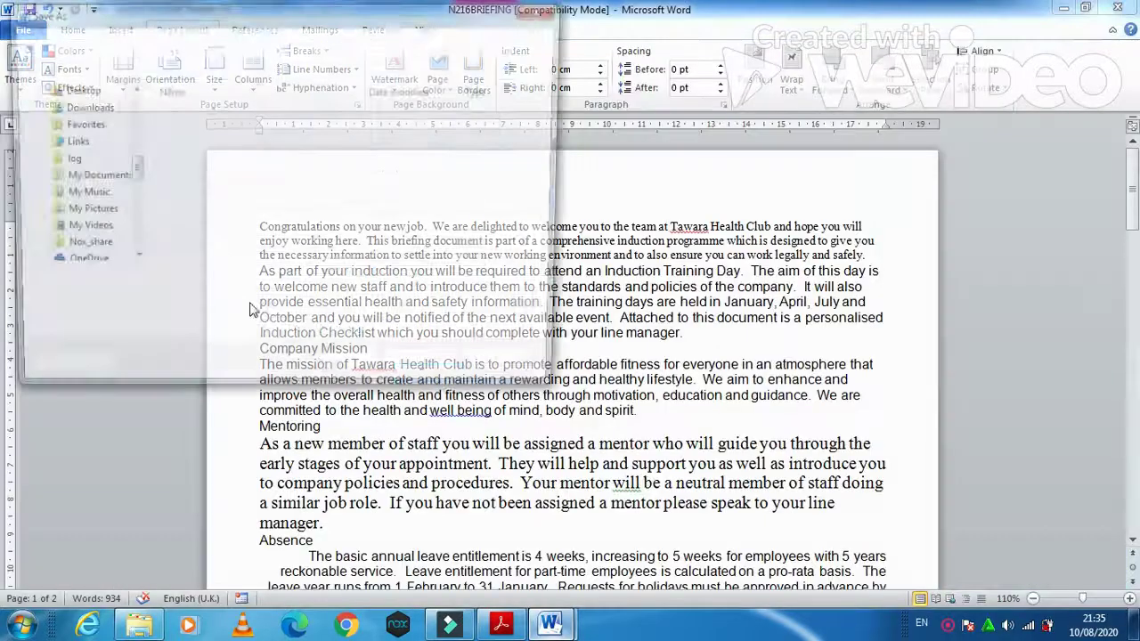
{"action": "type", "text": "INDUCTION"}
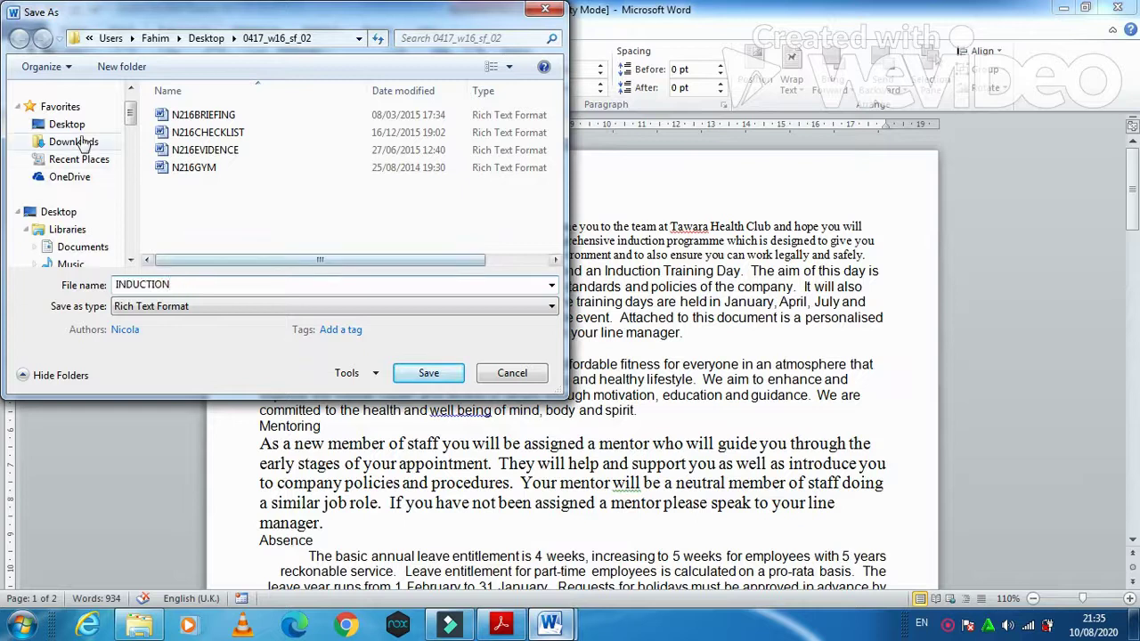
{"action": "left_click", "coordinate": [67, 124]}
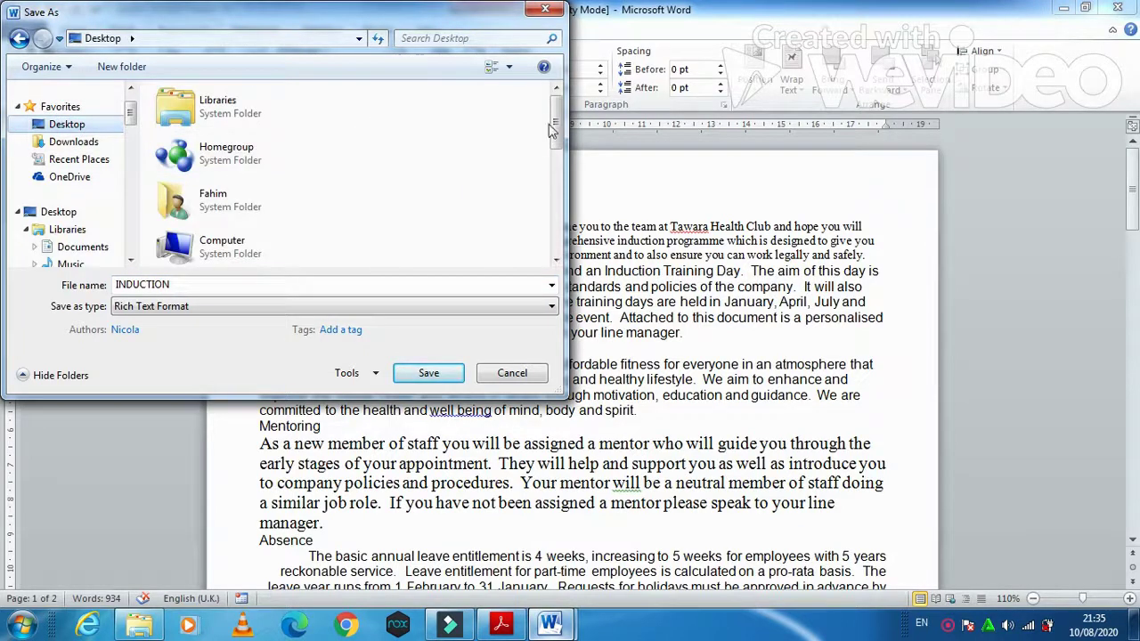
{"action": "scroll", "coordinate": [552, 131], "scroll_direction": "down", "scroll_amount": 3}
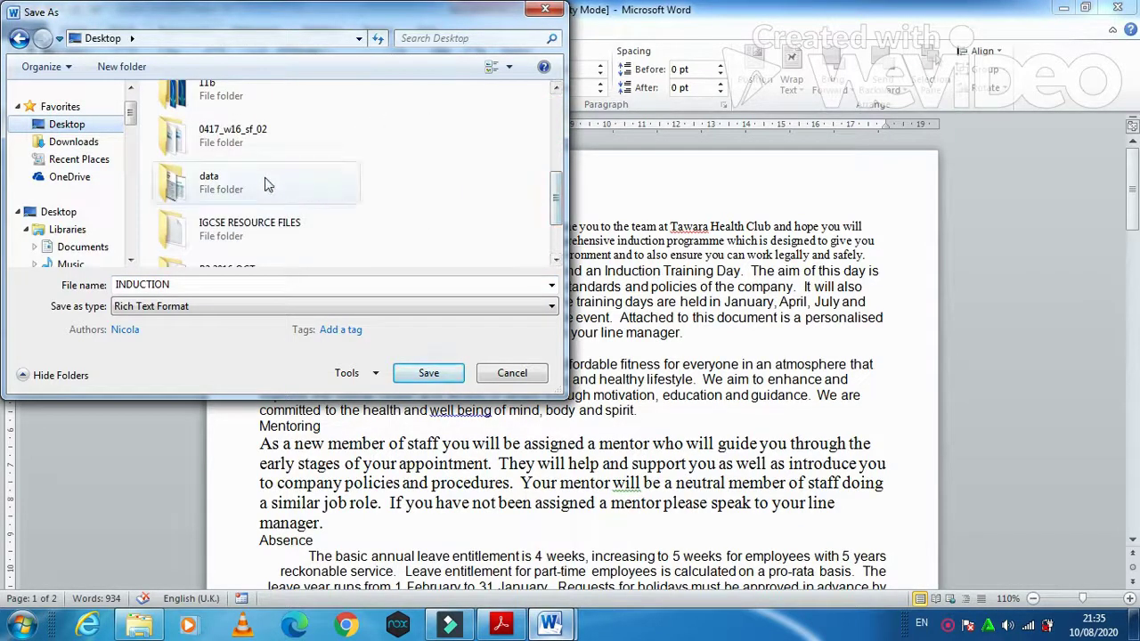
{"action": "left_click", "coordinate": [252, 228]}
{"action": "scroll", "coordinate": [245, 221], "scroll_direction": "down", "scroll_amount": 1}
{"action": "left_click", "coordinate": [236, 207]}
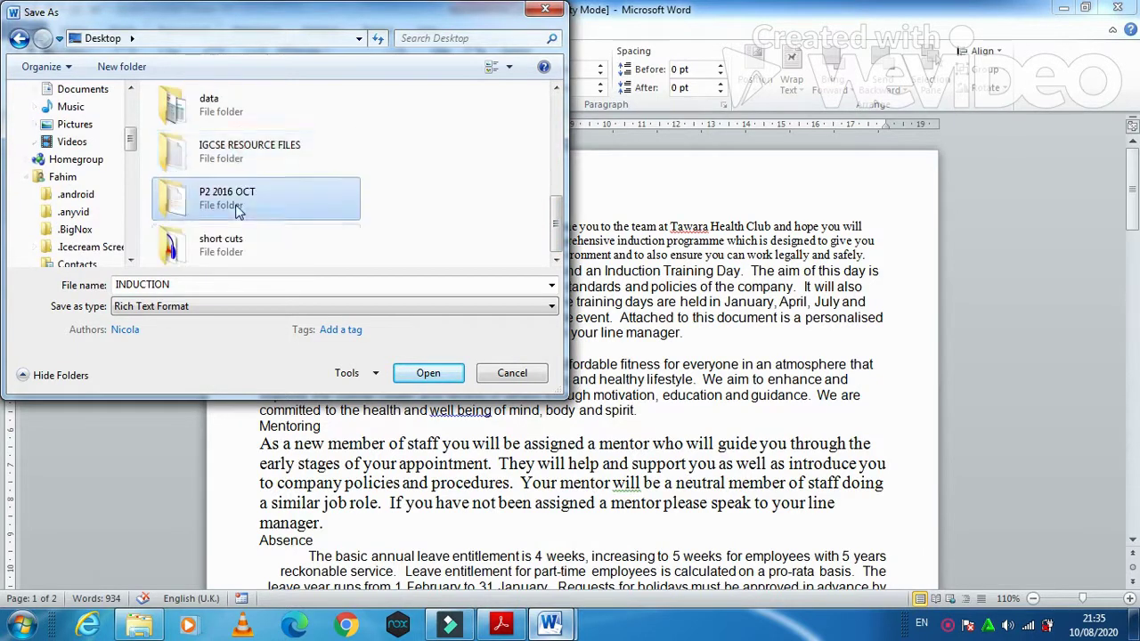
{"action": "double_click", "coordinate": [236, 207]}
Change the file type from Rich Text to Word Document and save
{"action": "left_click", "coordinate": [279, 306]}
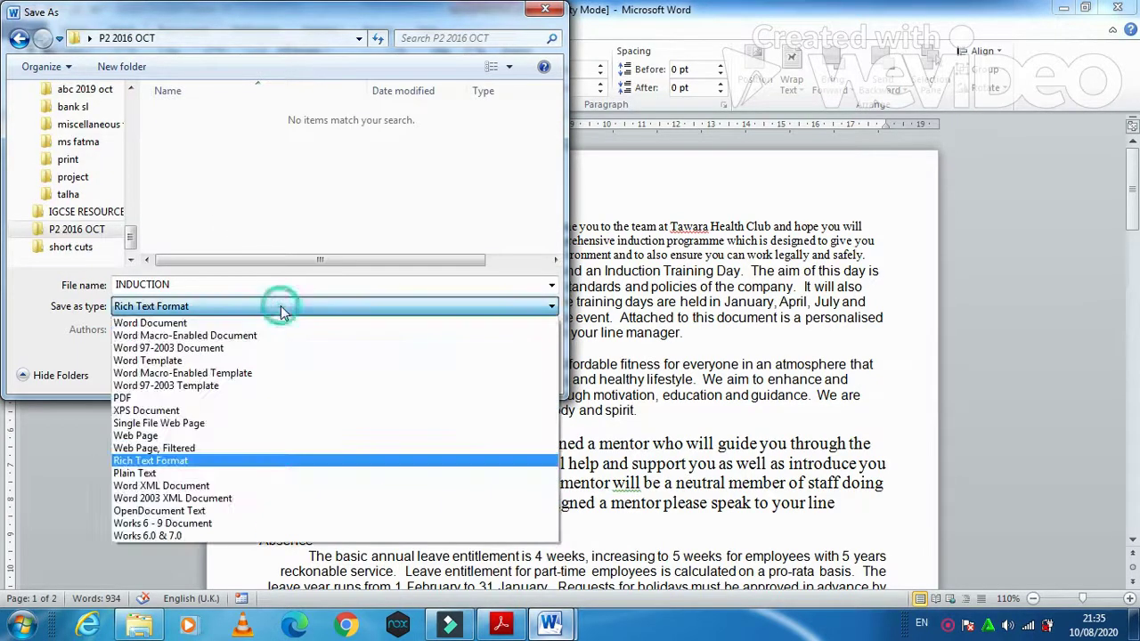
{"action": "left_click", "coordinate": [249, 323]}
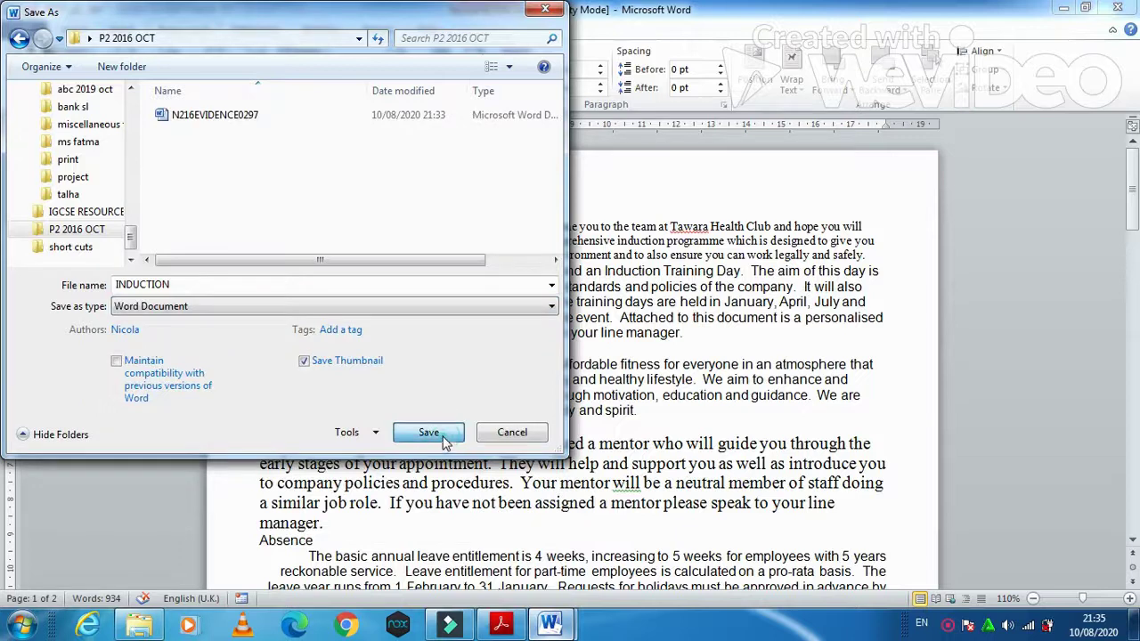
{"action": "left_click", "coordinate": [443, 440]}
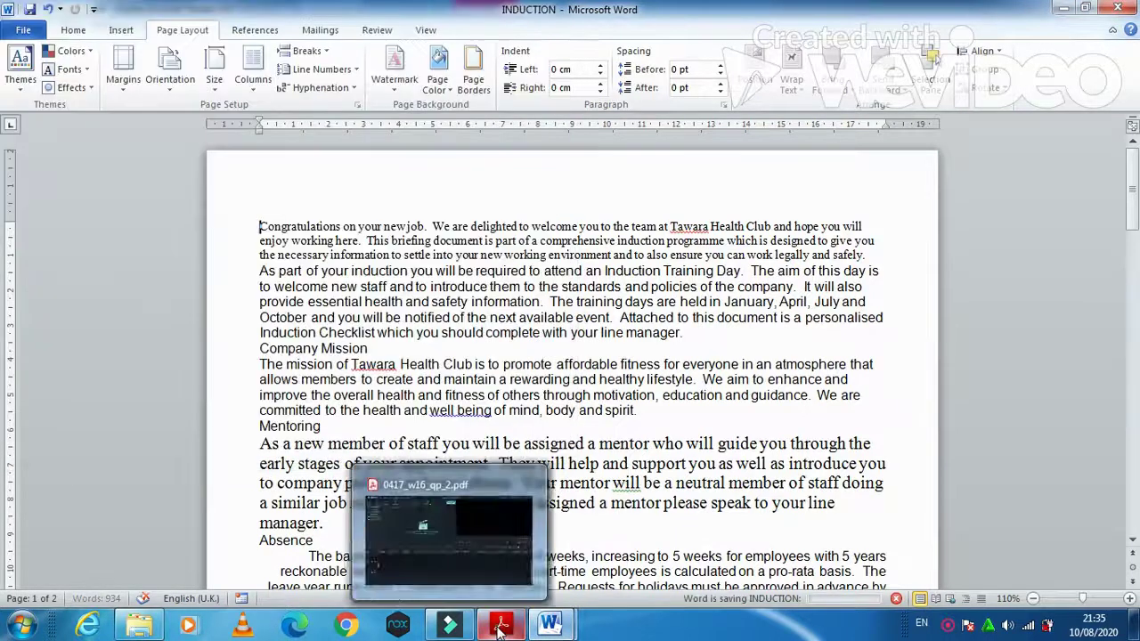
{"action": "left_click", "coordinate": [501, 624]}
Read Evidence 3's requirement to screenshot the saved INDUCTION file with its type
{"action": "scroll", "coordinate": [483, 398], "scroll_direction": "down", "scroll_amount": 2}
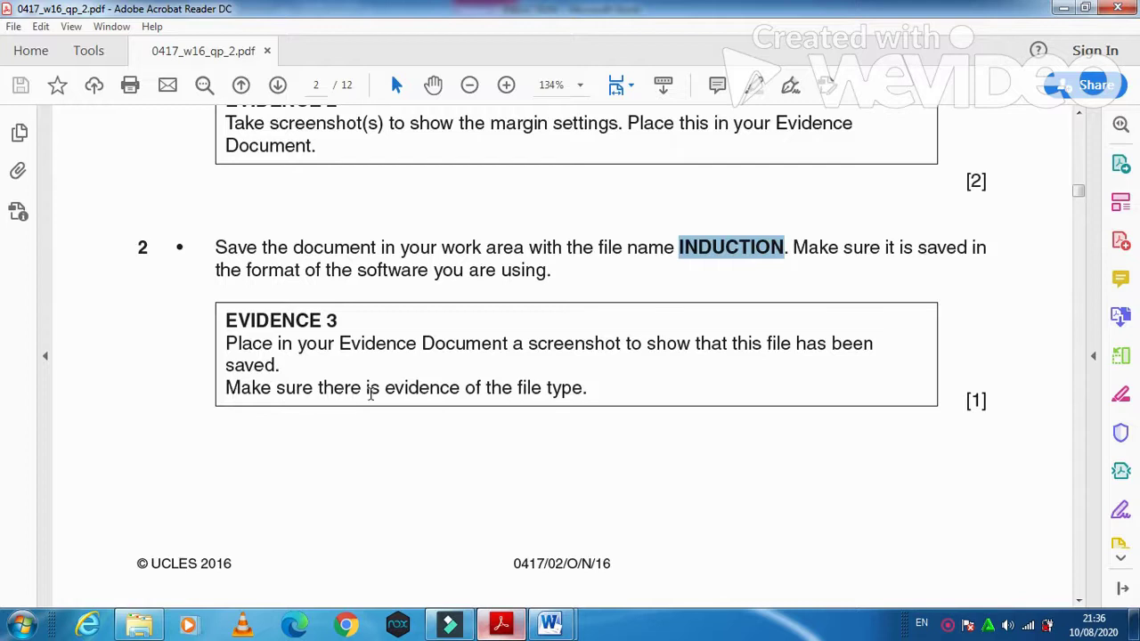
{"action": "left_click", "coordinate": [136, 626]}
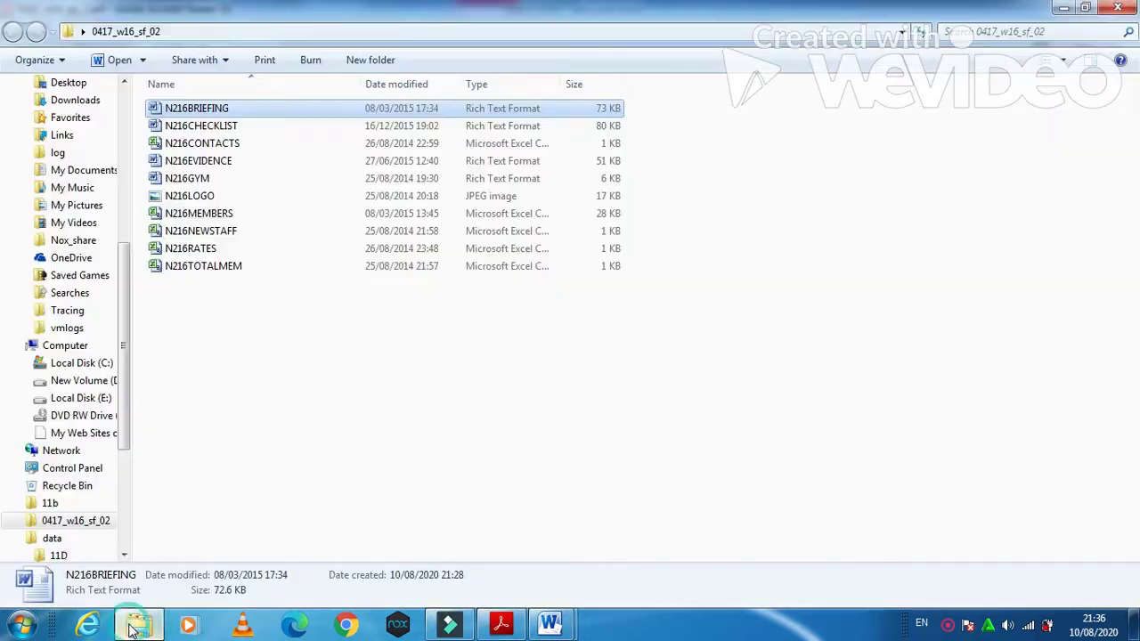
Open Desktop > P2 2016 OCT and select INDUCTION, listed as a Microsoft Word Document
{"action": "left_click", "coordinate": [71, 82]}
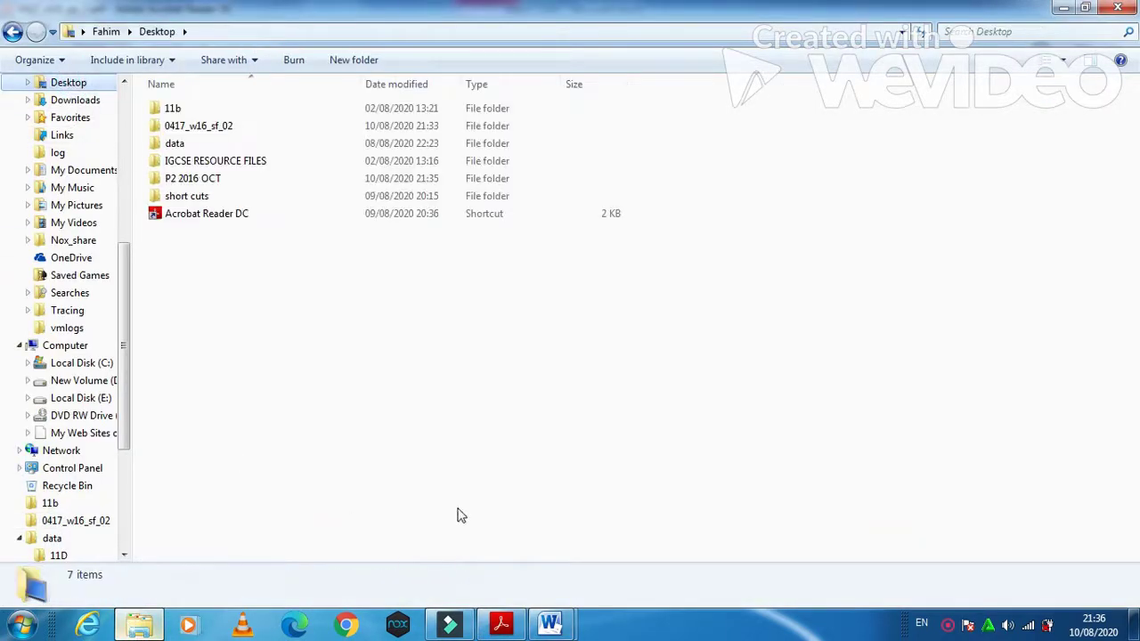
{"action": "left_click", "coordinate": [188, 180]}
{"action": "double_click", "coordinate": [187, 179]}
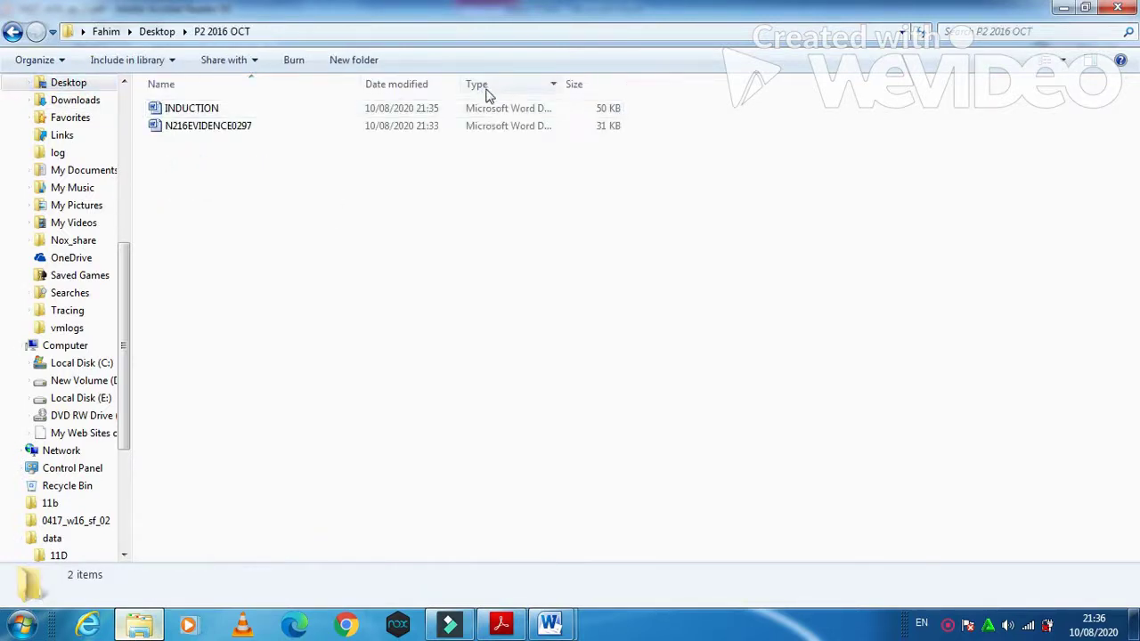
{"action": "left_click", "coordinate": [188, 109]}
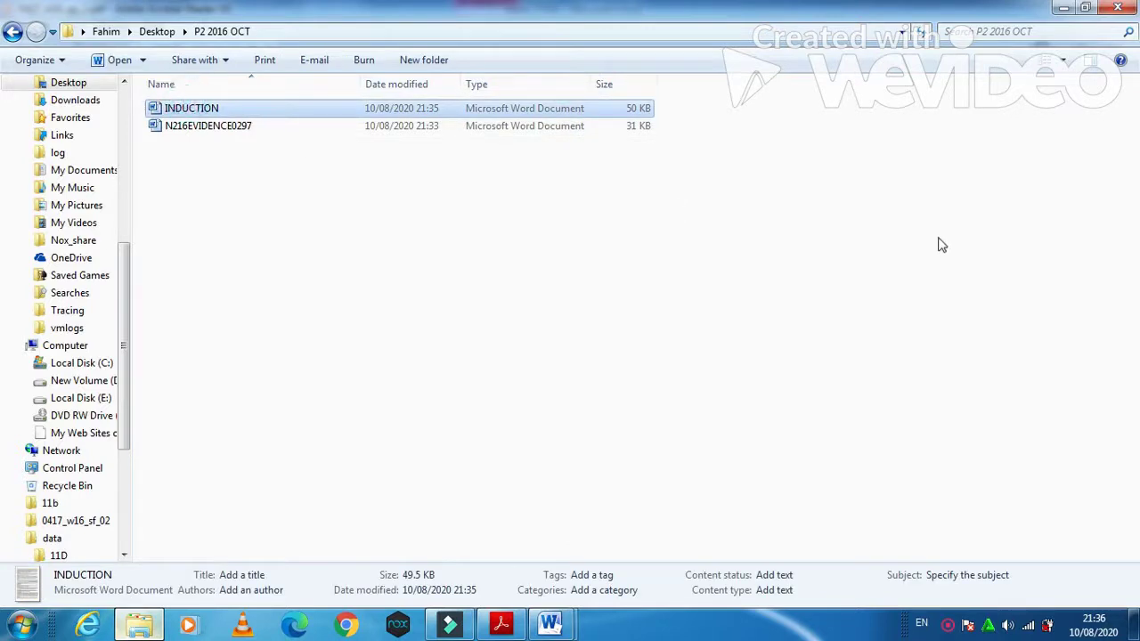
{"action": "left_click", "coordinate": [549, 623]}
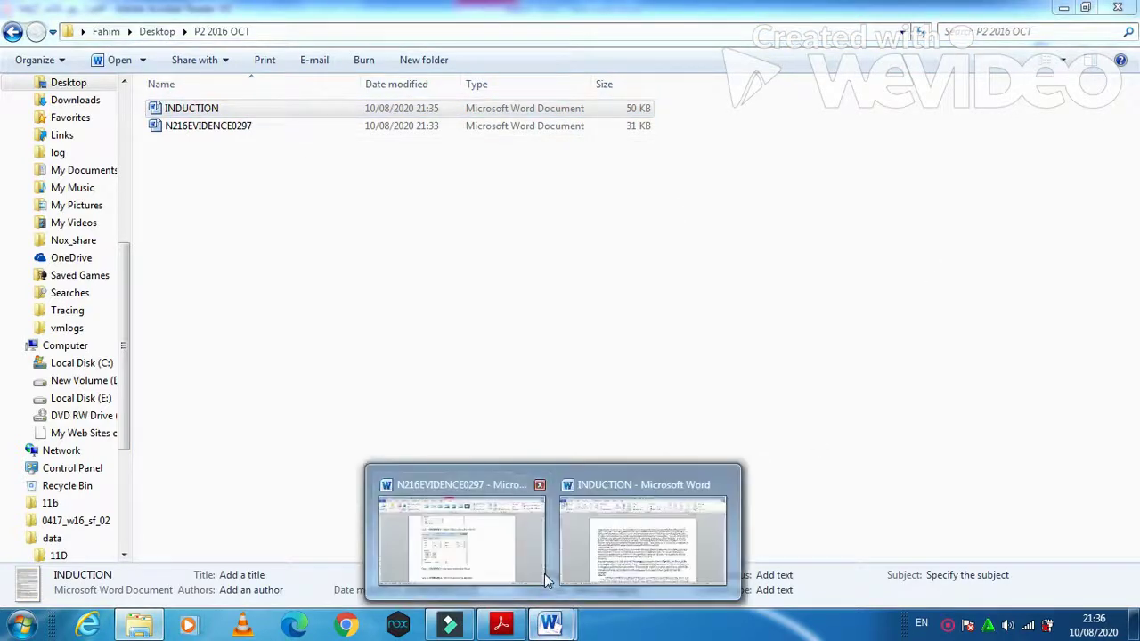
{"action": "left_click", "coordinate": [532, 562]}
Paste the Explorer screenshot below the EVIDENCE 3 line
{"action": "left_click", "coordinate": [456, 512]}
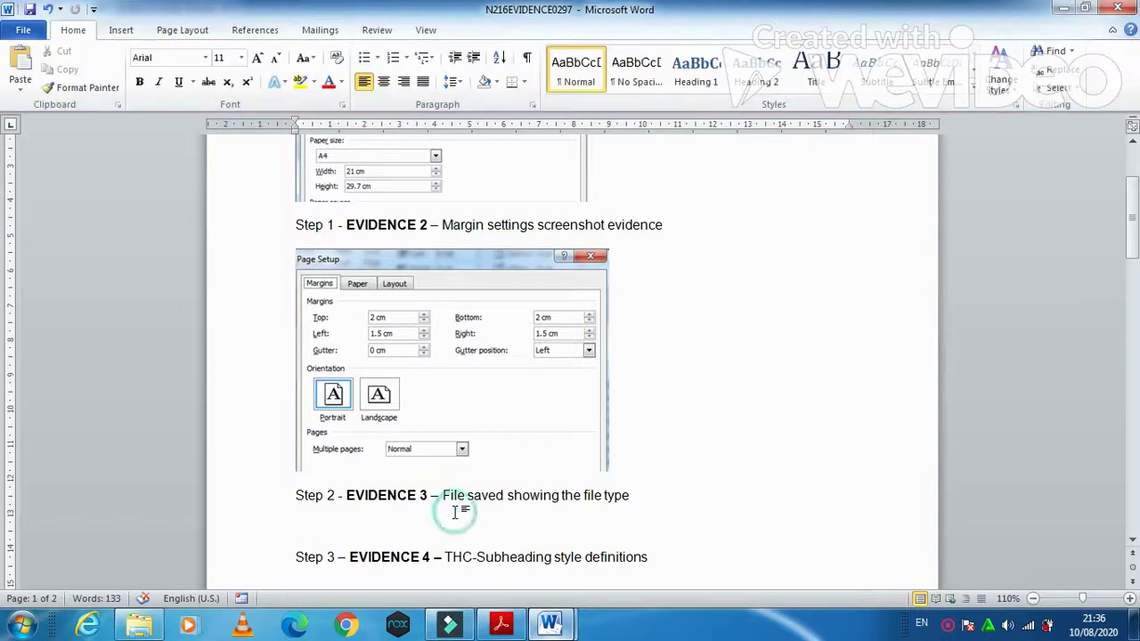
{"action": "key", "text": "ctrl+v"}
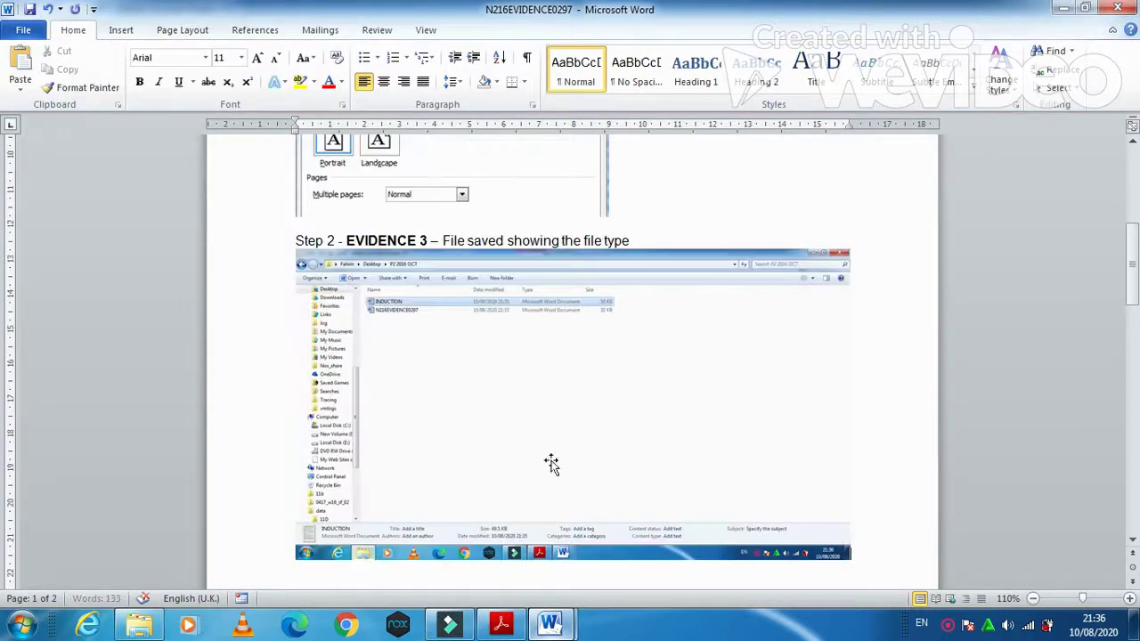
{"action": "left_click", "coordinate": [611, 394]}
{"action": "left_click", "coordinate": [490, 30]}
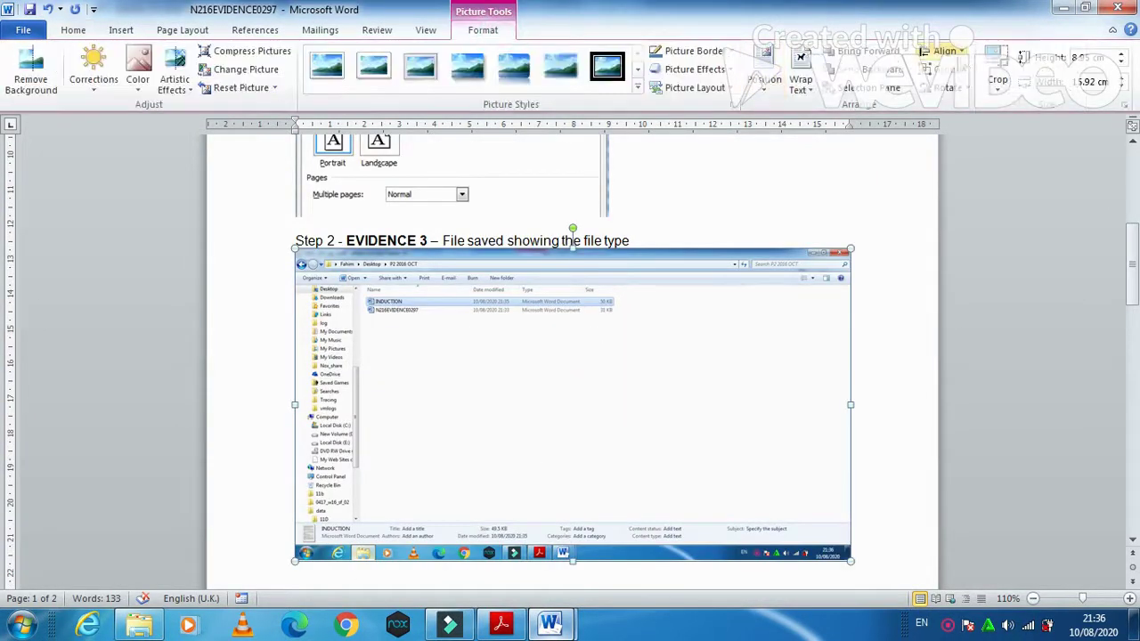
Crop the screenshot down to its file list and widen it across the page
{"action": "left_click", "coordinate": [997, 71]}
{"action": "left_click_drag", "start_coordinate": [842, 557], "coordinate": [621, 326]}
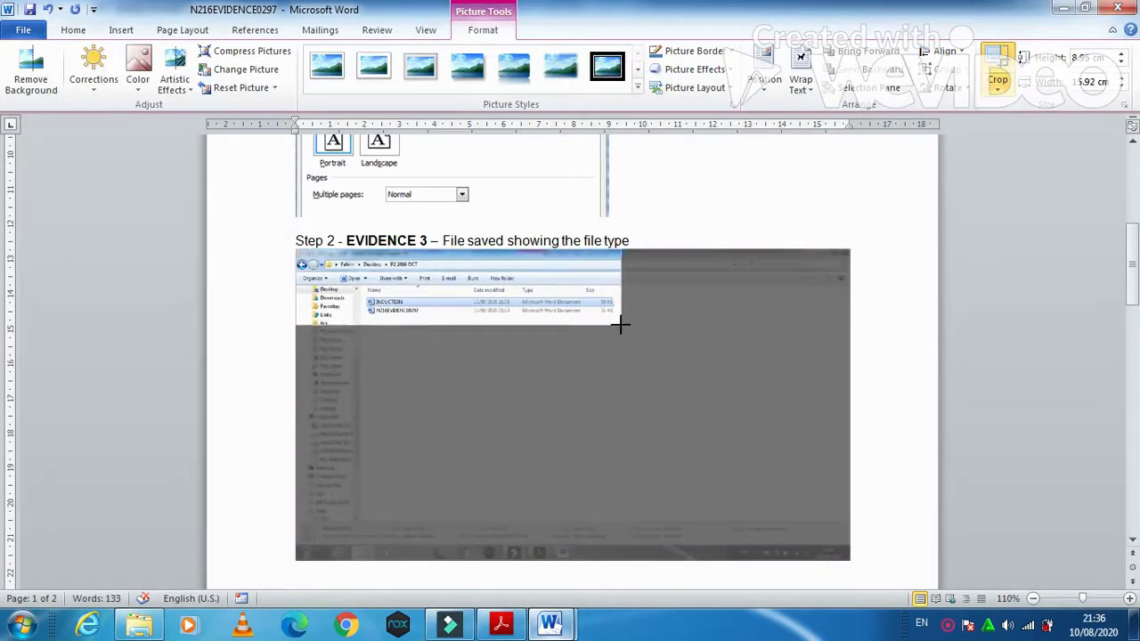
{"action": "left_click", "coordinate": [881, 288]}
{"action": "left_click", "coordinate": [610, 294]}
{"action": "left_click_drag", "start_coordinate": [617, 325], "coordinate": [763, 380]}
{"action": "left_click", "coordinate": [500, 623]}
Scroll to the house style table on page 3 and highlight THC-Header_footer
{"action": "scroll", "coordinate": [525, 473], "scroll_direction": "down", "scroll_amount": 5}
{"action": "scroll", "coordinate": [534, 452], "scroll_direction": "down", "scroll_amount": 3}
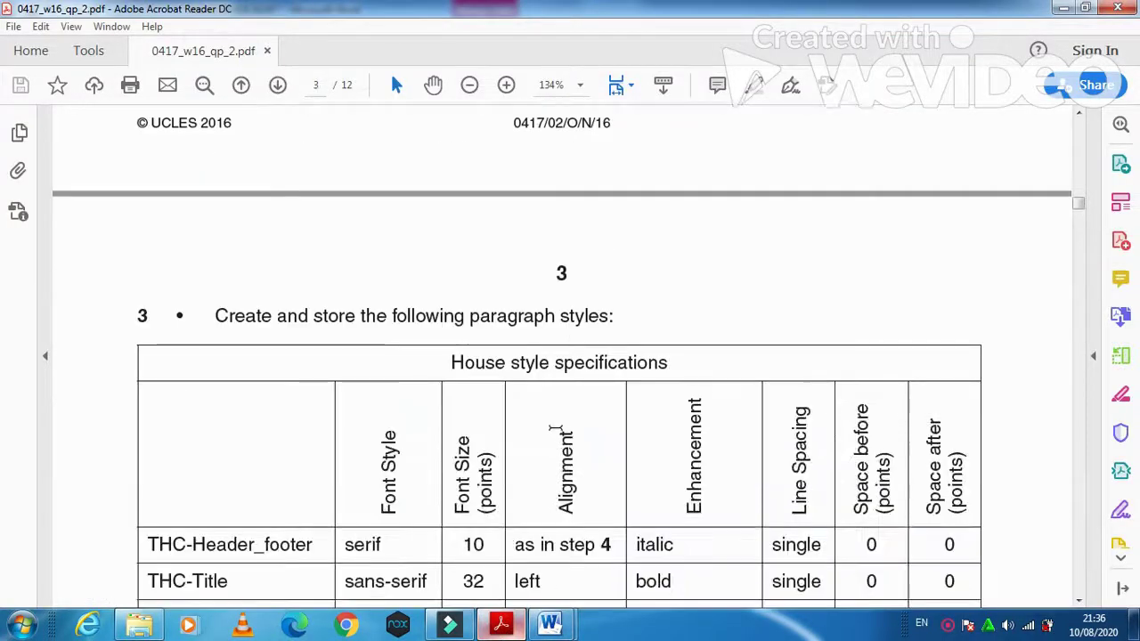
{"action": "scroll", "coordinate": [448, 400], "scroll_direction": "down", "scroll_amount": 2}
{"action": "scroll", "coordinate": [563, 267], "scroll_direction": "down", "scroll_amount": 1}
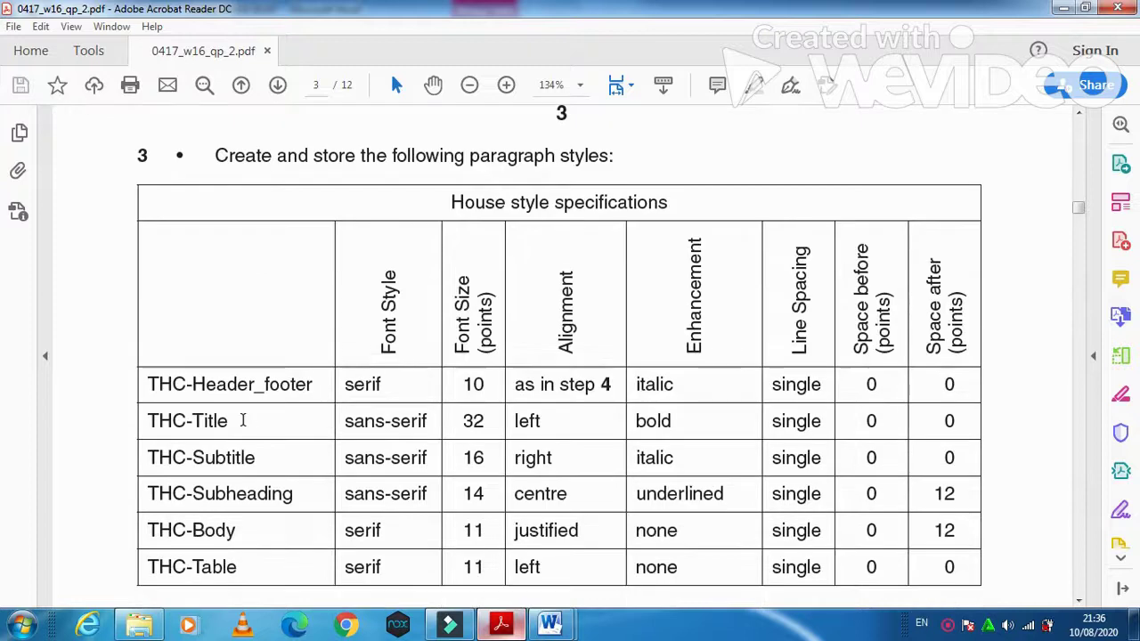
{"action": "left_click_drag", "start_coordinate": [313, 385], "coordinate": [139, 374]}
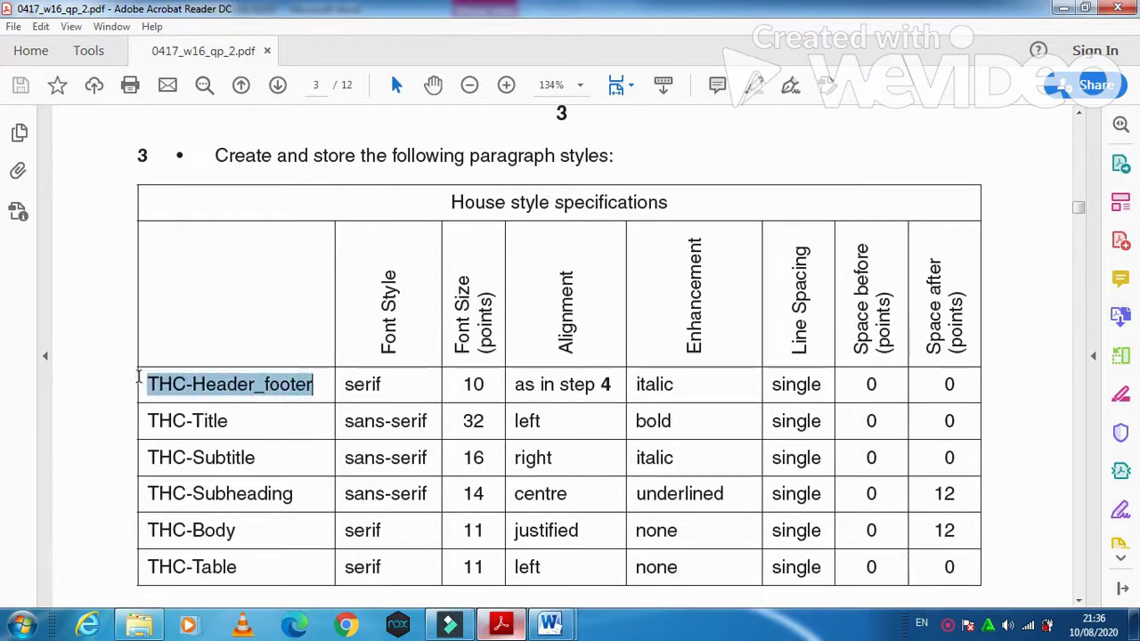
{"action": "left_click", "coordinate": [552, 626]}
{"action": "left_click", "coordinate": [618, 525]}
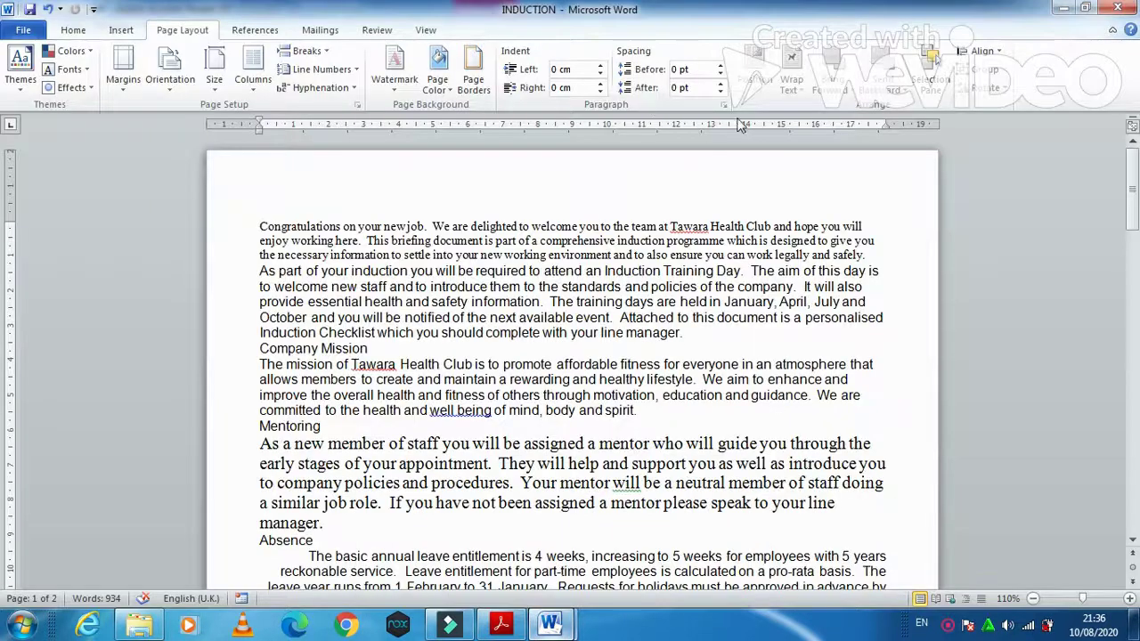
Save the opening paragraph's formatting as a new quick style named THC-Header_footer
{"action": "left_click", "coordinate": [73, 31]}
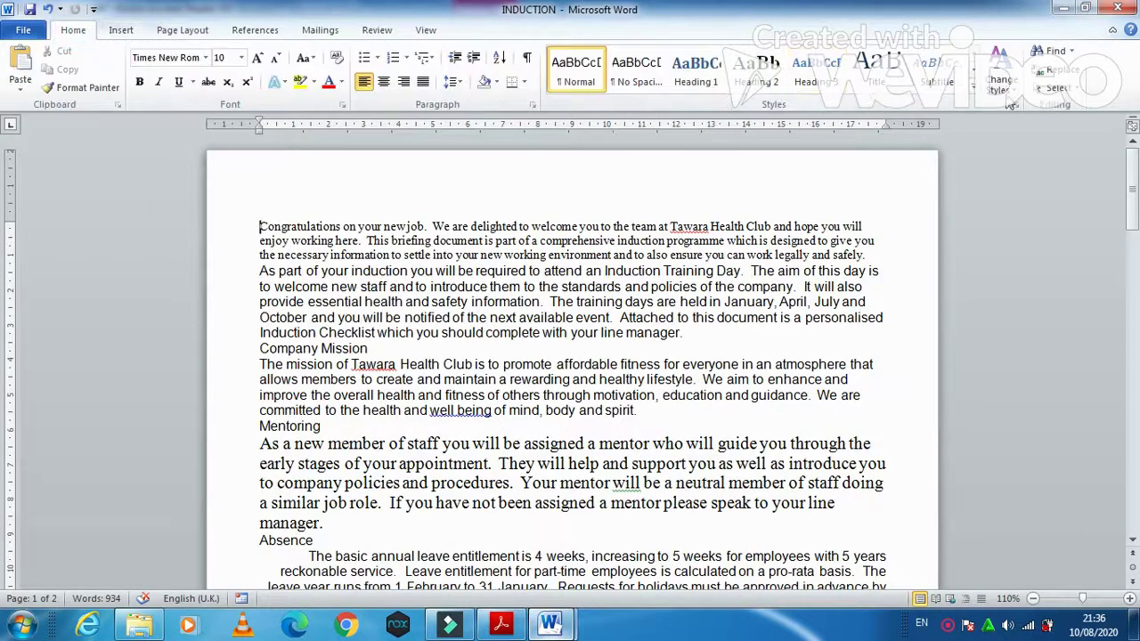
{"action": "left_click", "coordinate": [973, 90]}
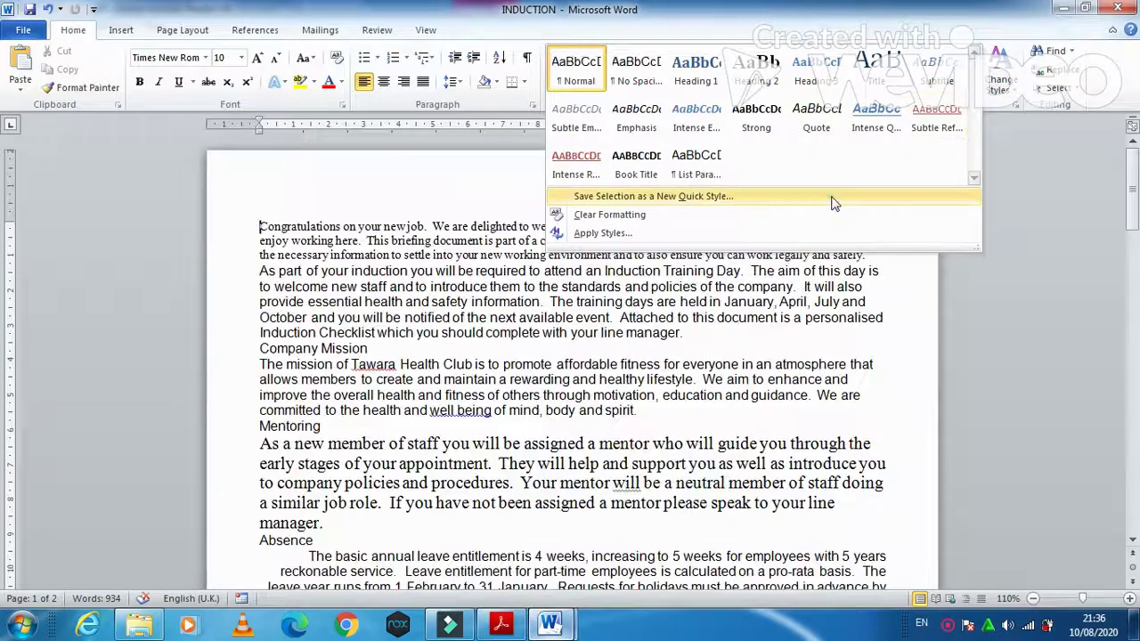
{"action": "left_click", "coordinate": [832, 195]}
{"action": "type", "text": "THC-Header_footer"}
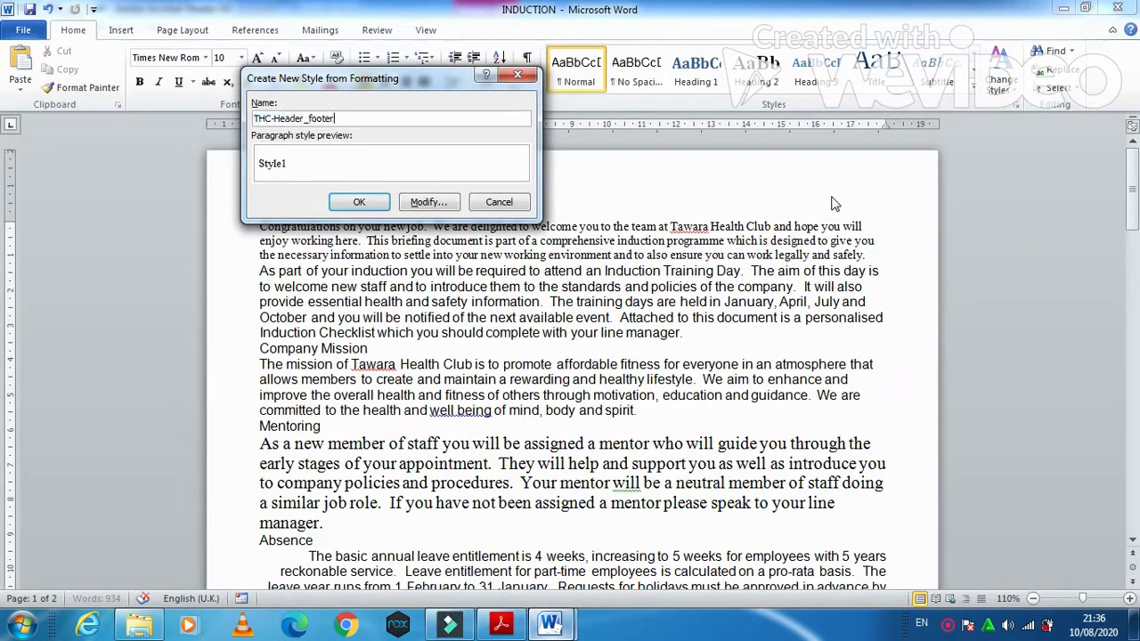
{"action": "left_click", "coordinate": [435, 204]}
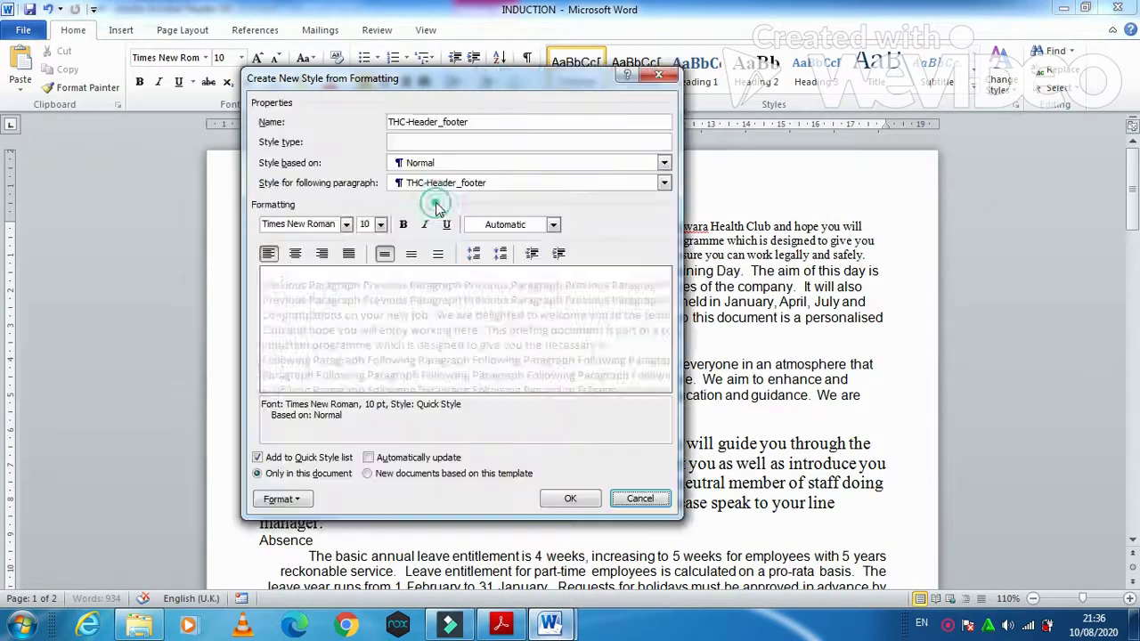
Check the specification and keep Times New Roman as the style's serif font
{"action": "key", "text": "alt+Tab"}
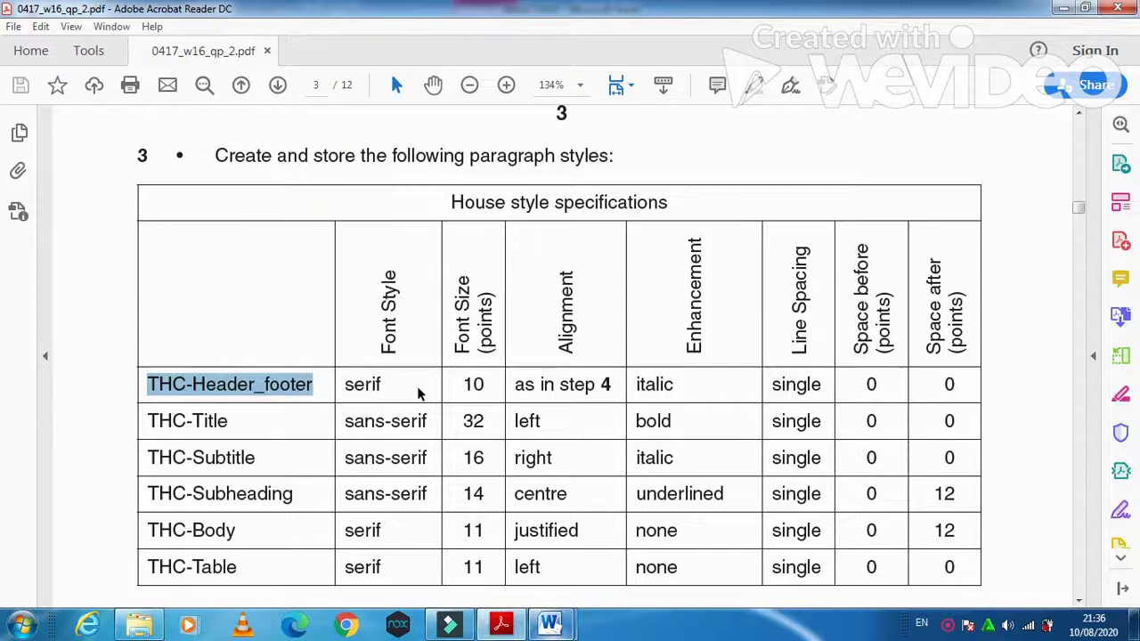
{"action": "key", "text": "alt+Tab"}
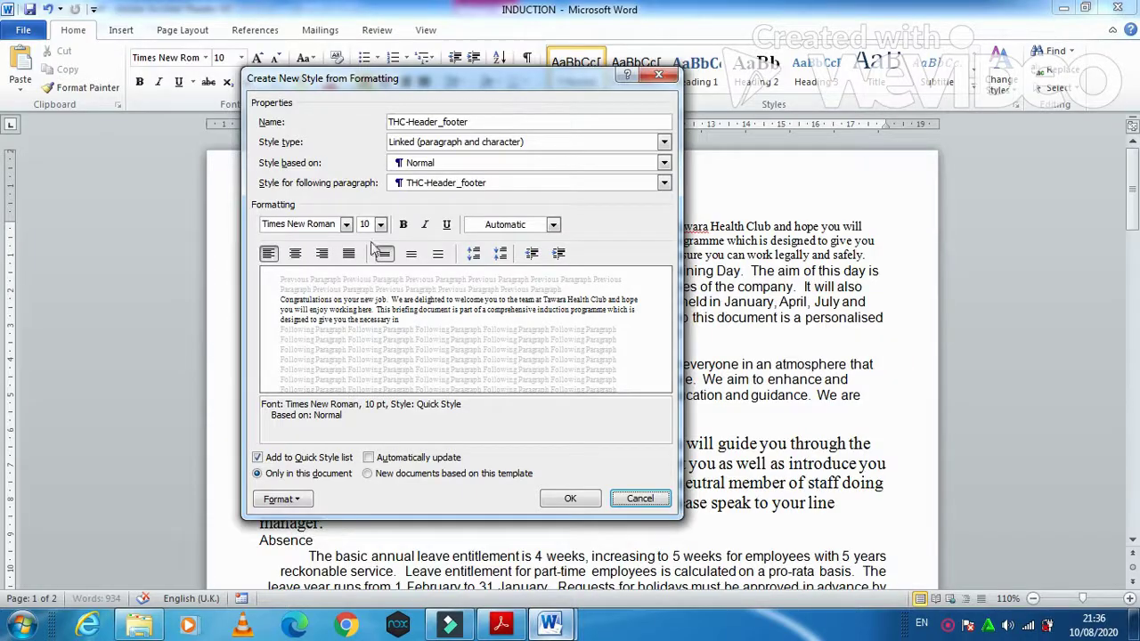
{"action": "left_click", "coordinate": [346, 224]}
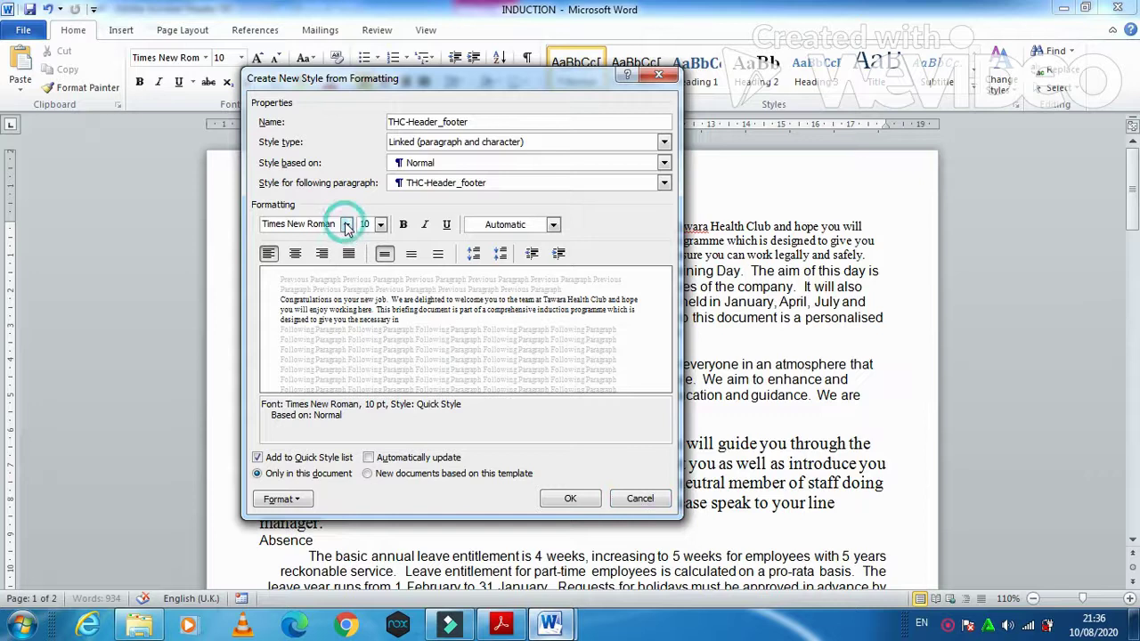
{"action": "left_click", "coordinate": [320, 336]}
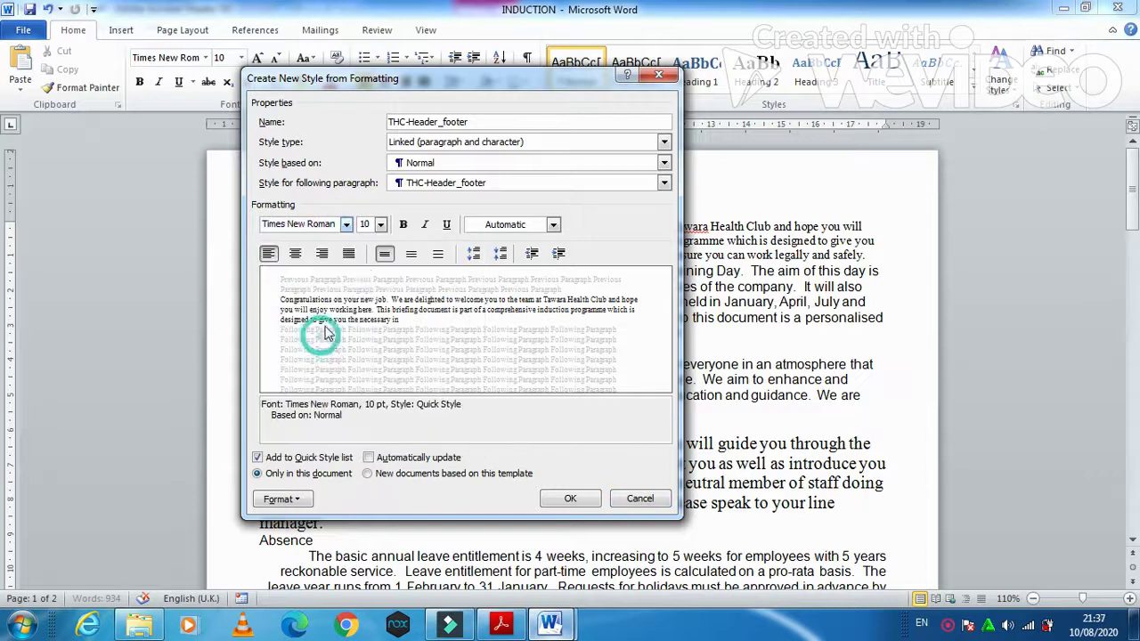
{"action": "key", "text": "alt+Tab"}
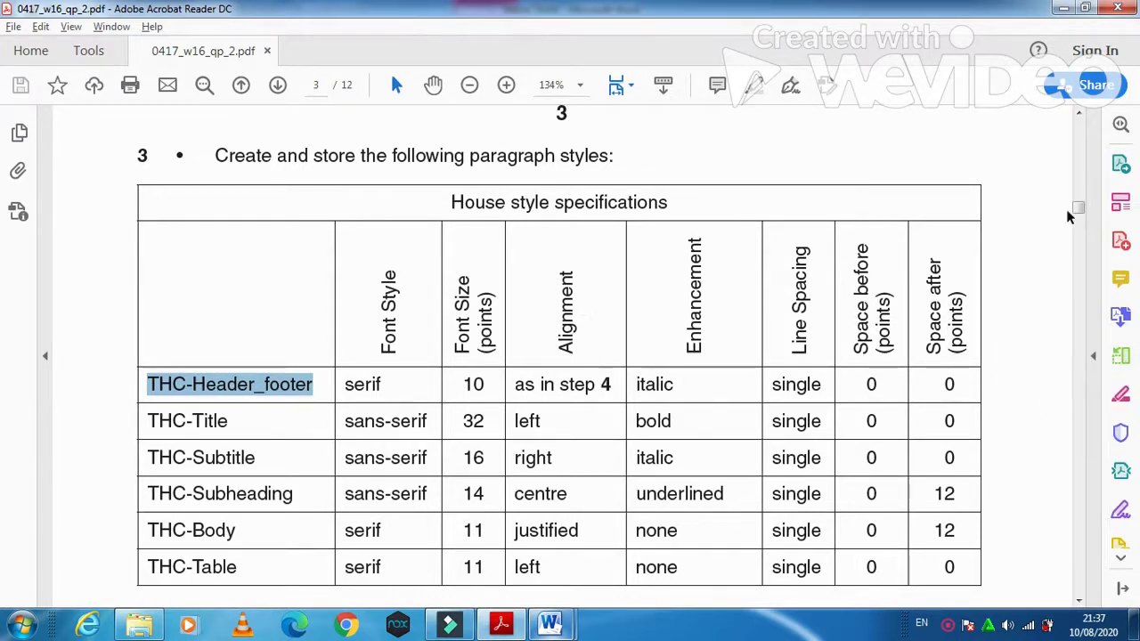
Check step 4's header and footer alignment requirements, then revisit the style table
{"action": "scroll", "coordinate": [529, 473], "scroll_direction": "down", "scroll_amount": 6}
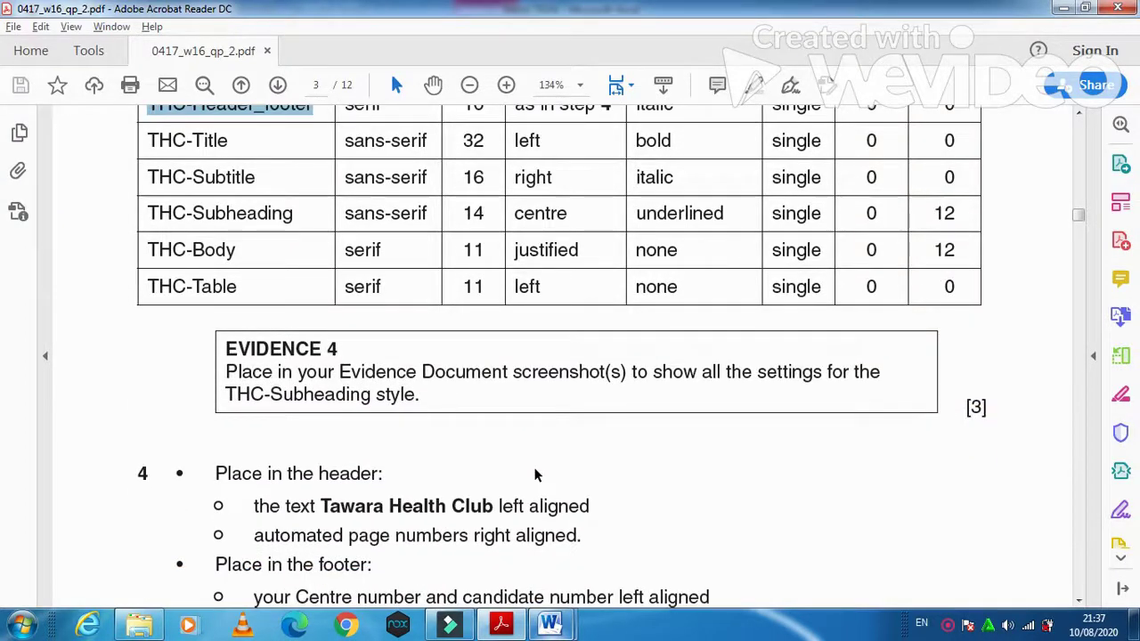
{"action": "scroll", "coordinate": [535, 475], "scroll_direction": "down", "scroll_amount": 2}
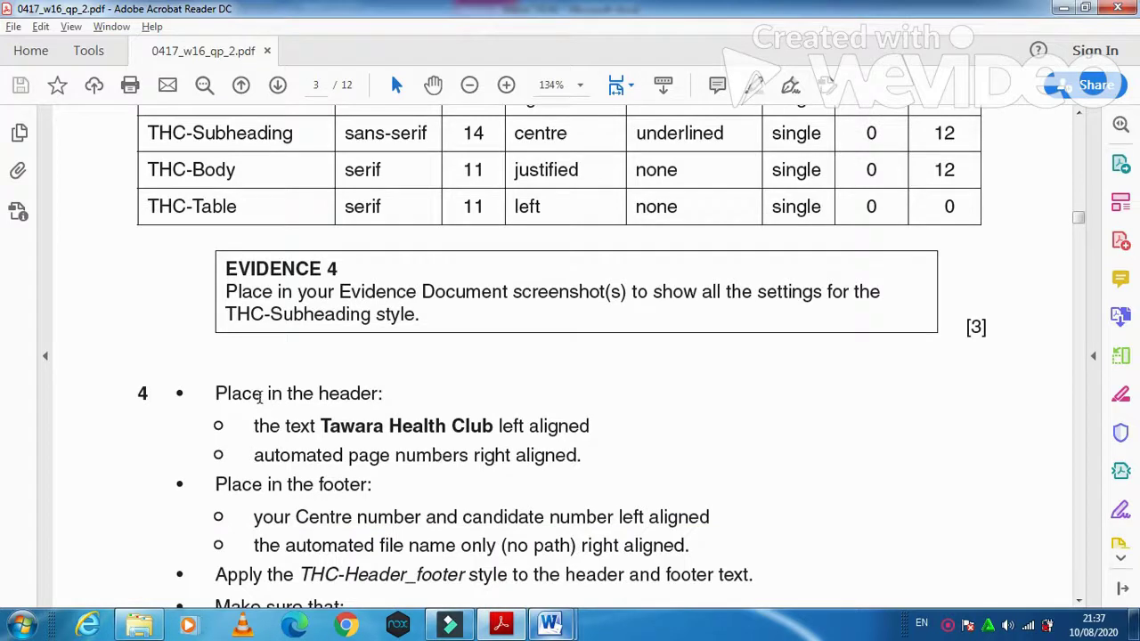
{"action": "scroll", "coordinate": [592, 534], "scroll_direction": "up", "scroll_amount": 5}
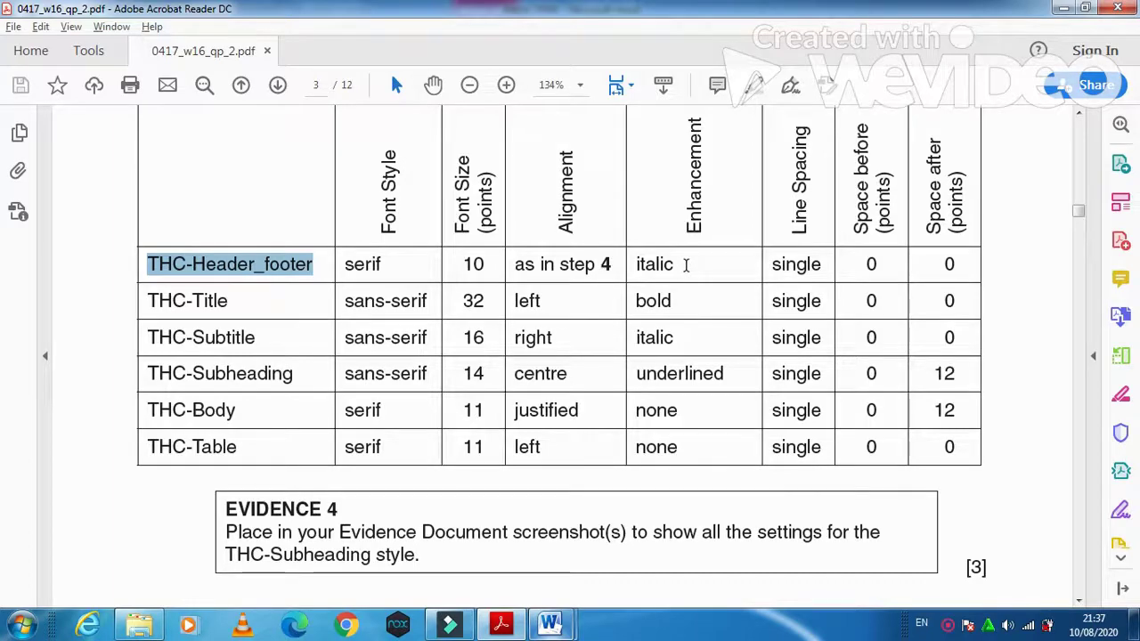
{"action": "key", "text": "alt+Tab"}
Make the THC-Header_footer style italic, checking it against the PDF specification
{"action": "left_click", "coordinate": [426, 225]}
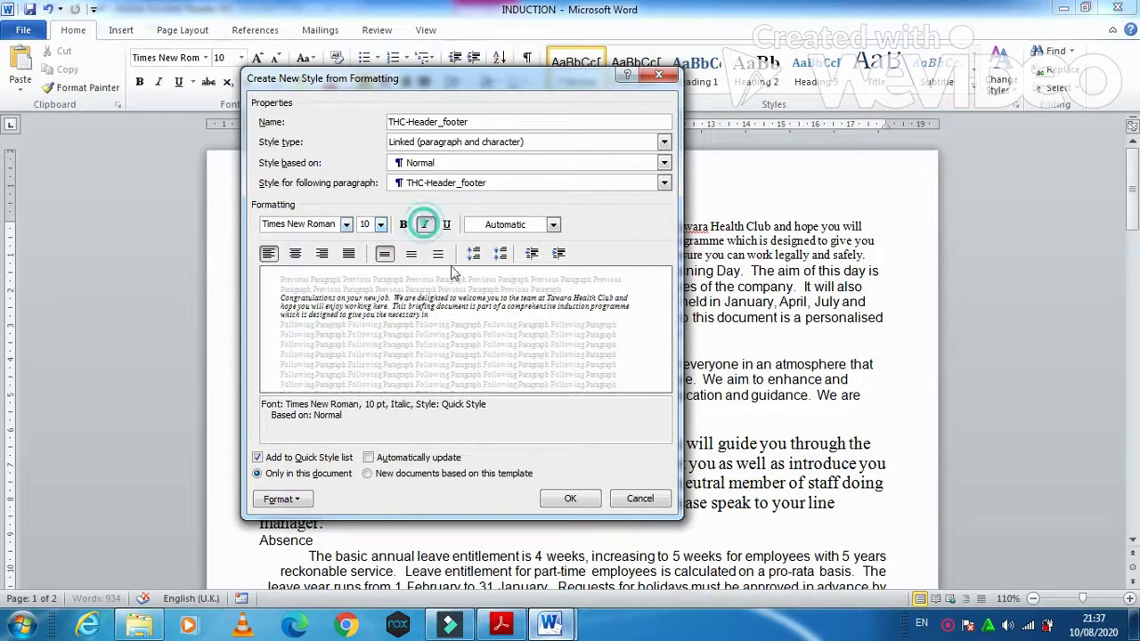
{"action": "key", "text": "alt+Tab"}
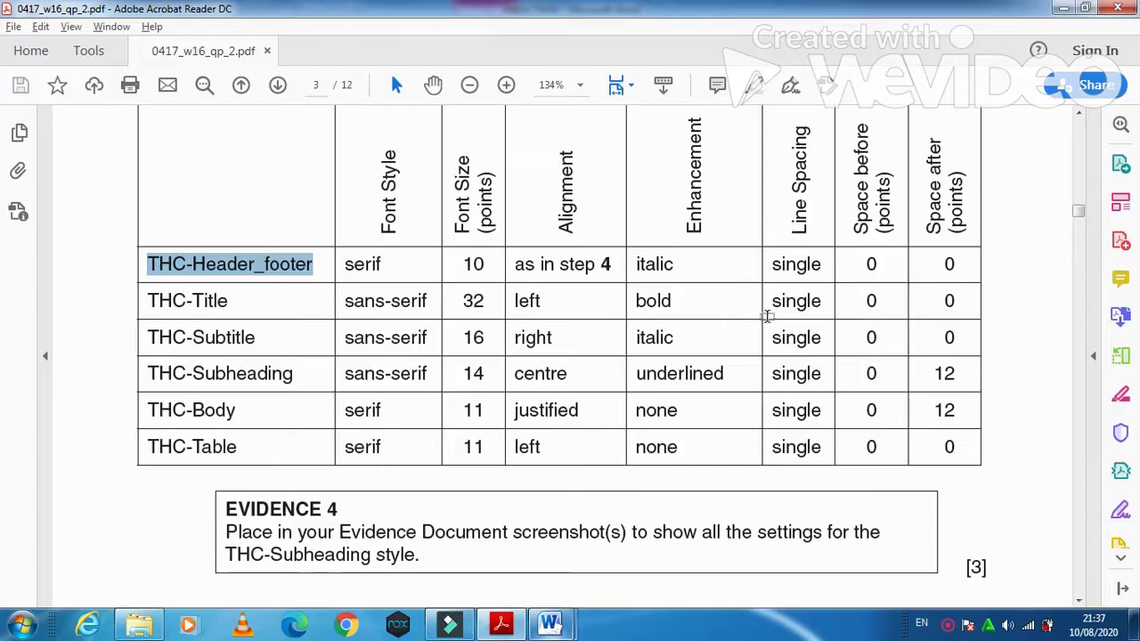
{"action": "key", "text": "alt+Tab"}
{"action": "left_click", "coordinate": [299, 501]}
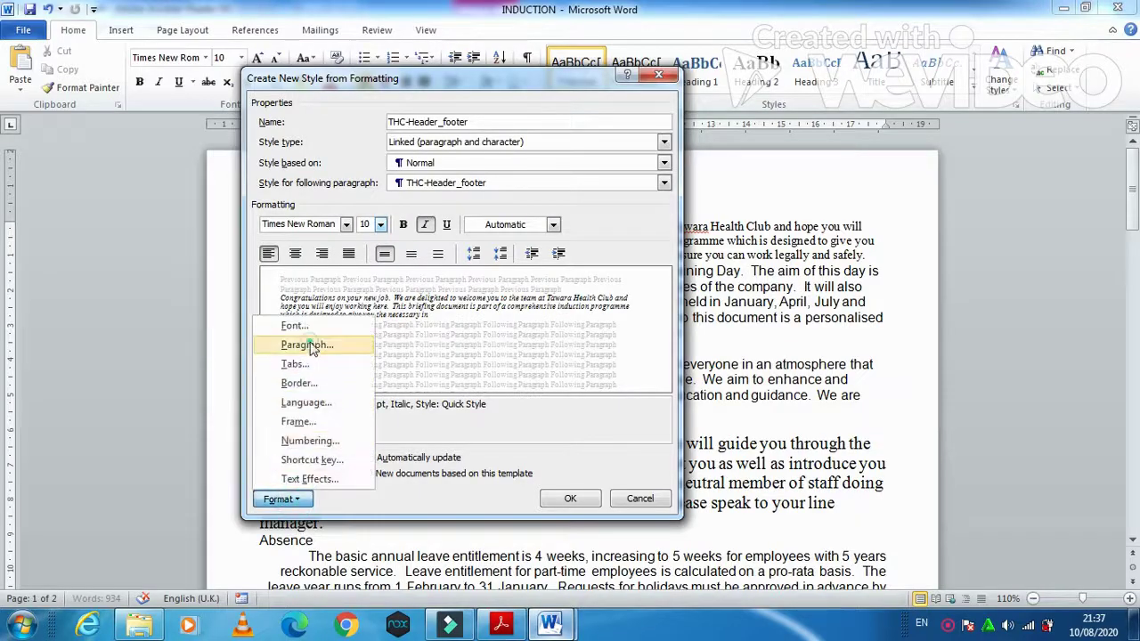
{"action": "left_click", "coordinate": [310, 345]}
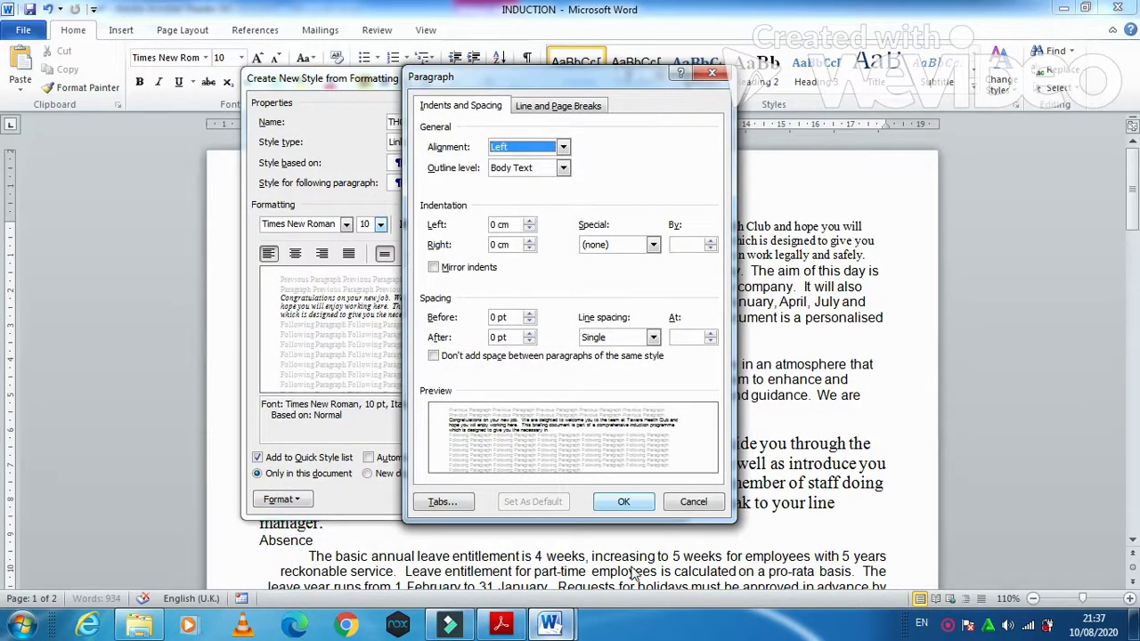
{"action": "left_click", "coordinate": [627, 501]}
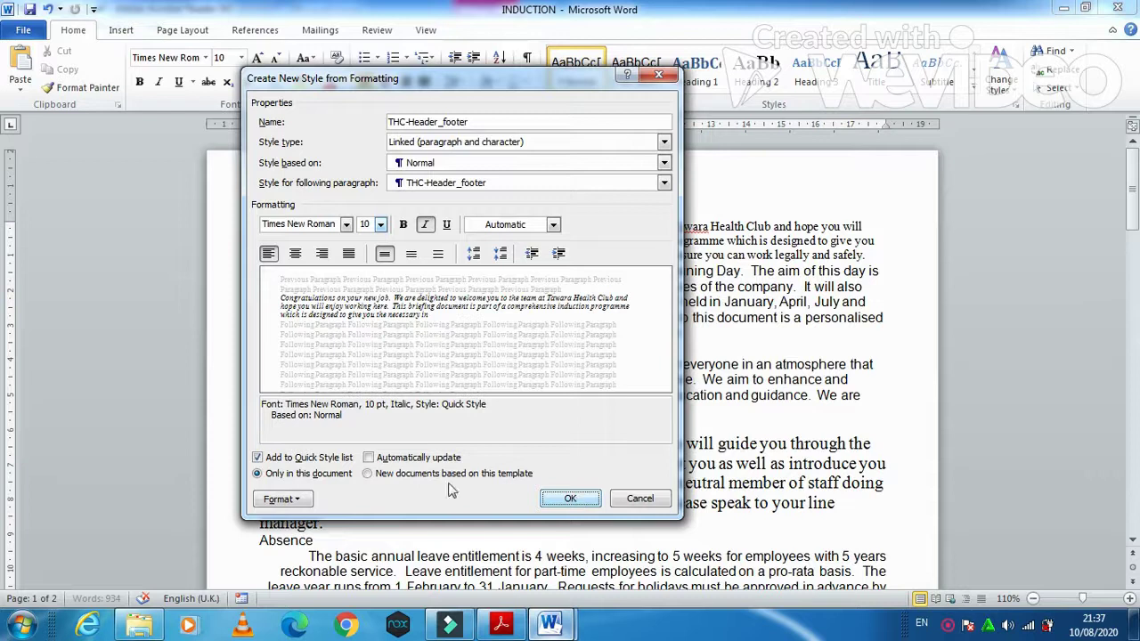
Give the style left alignment, single line spacing and 0 pt before/after, then create it
{"action": "left_click", "coordinate": [282, 498]}
{"action": "left_click", "coordinate": [330, 344]}
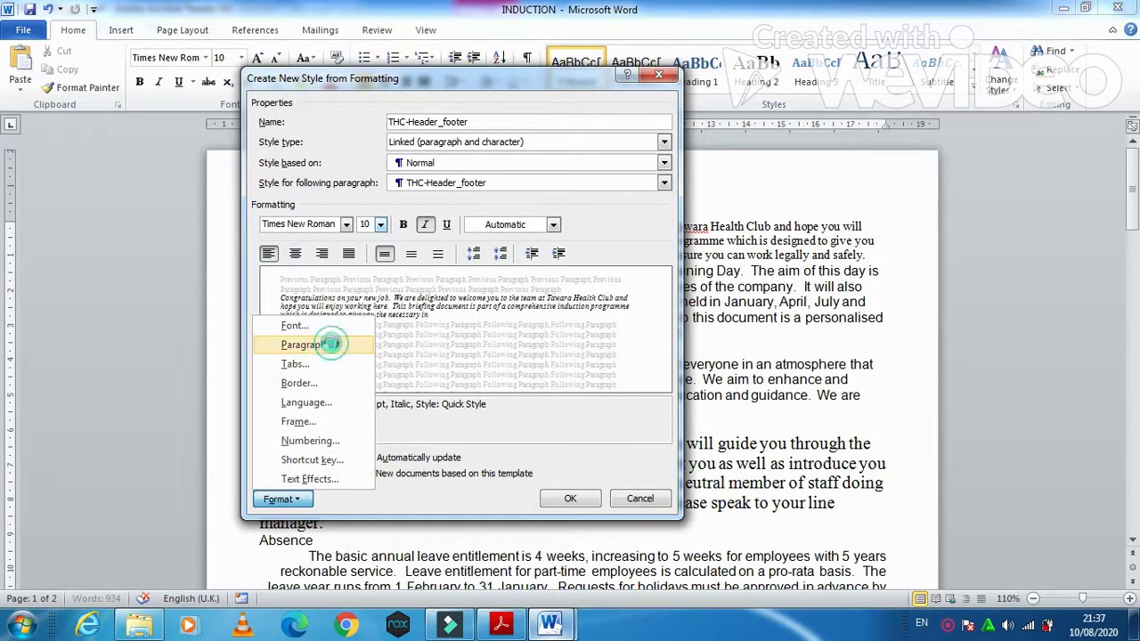
{"action": "left_click", "coordinate": [564, 147]}
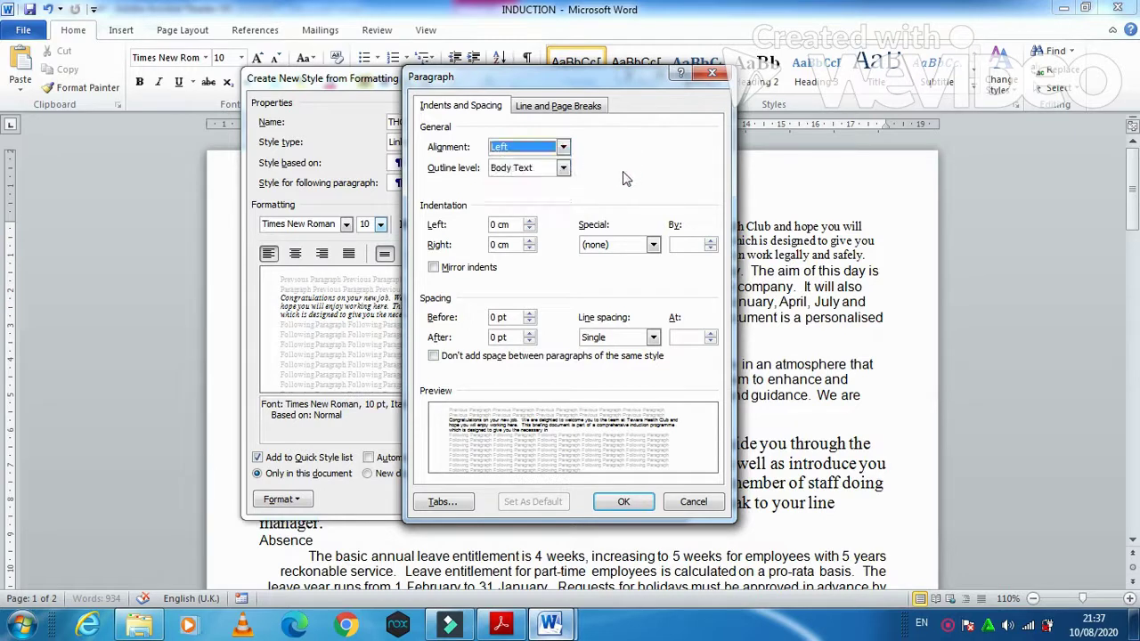
{"action": "left_click", "coordinate": [650, 508]}
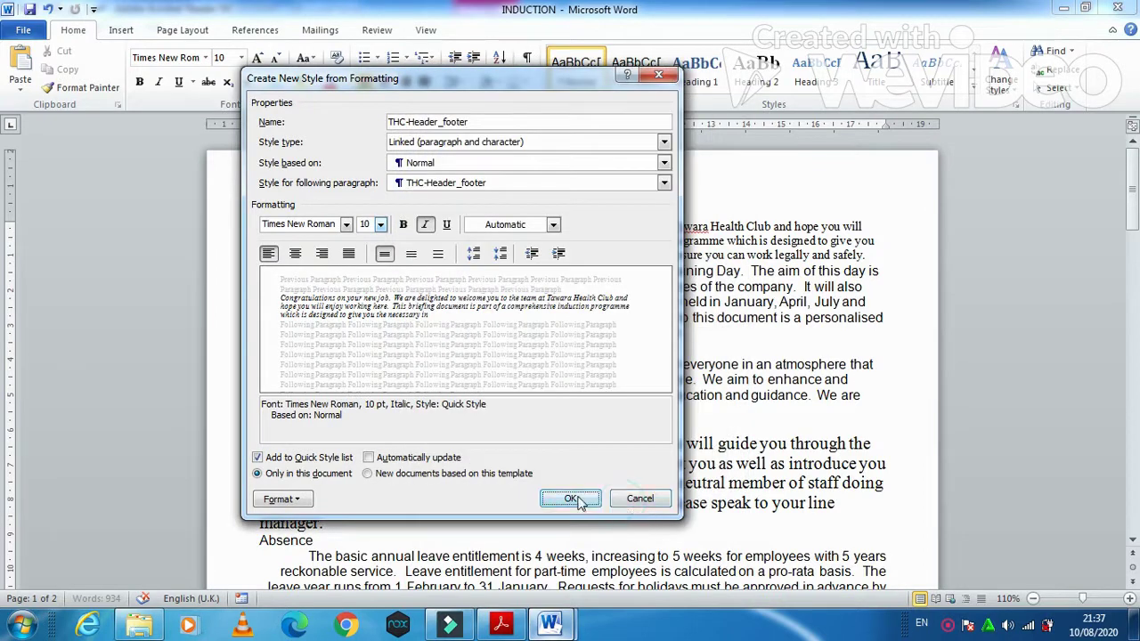
{"action": "left_click", "coordinate": [572, 499]}
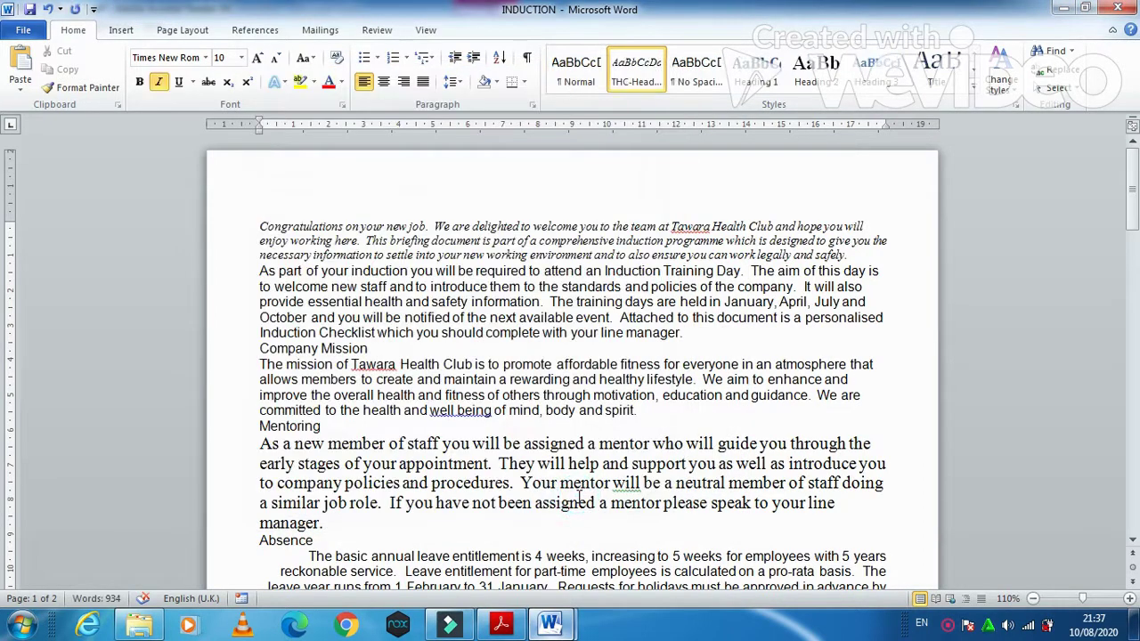
{"action": "scroll", "coordinate": [835, 461], "scroll_direction": "down", "scroll_amount": 12}
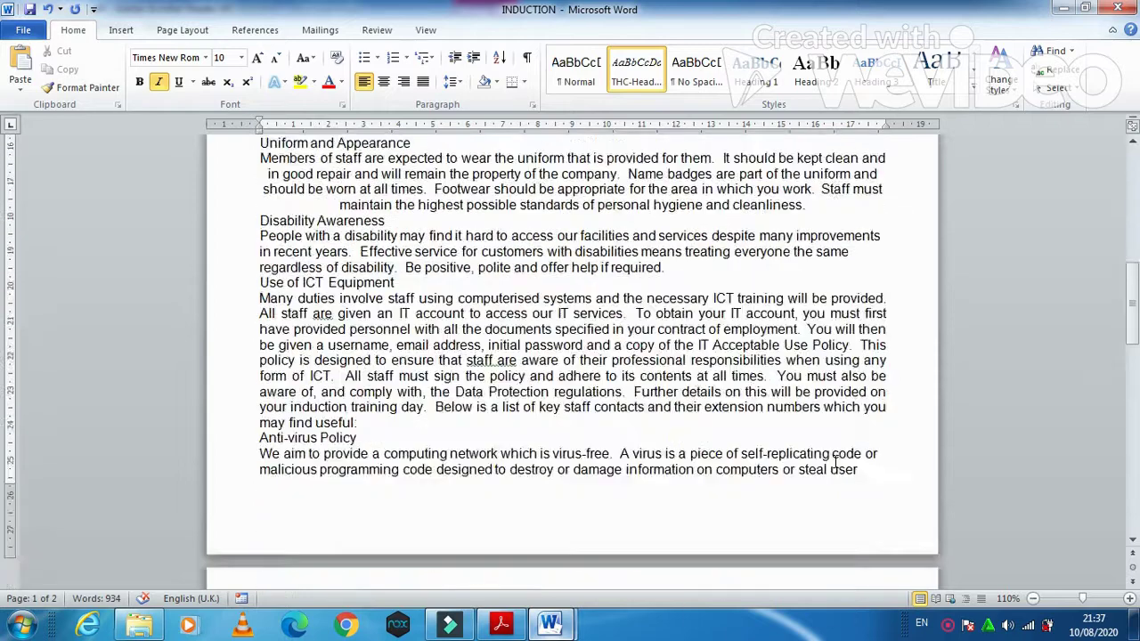
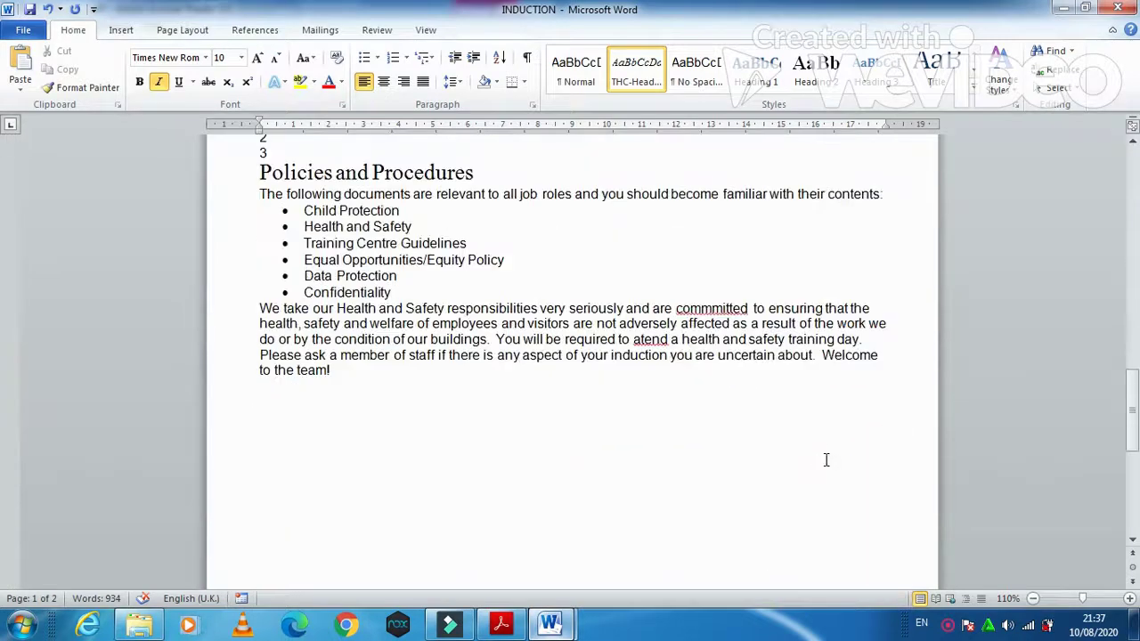
Start a new quick style named THC-Title from the closing paragraph
{"action": "left_click", "coordinate": [499, 388]}
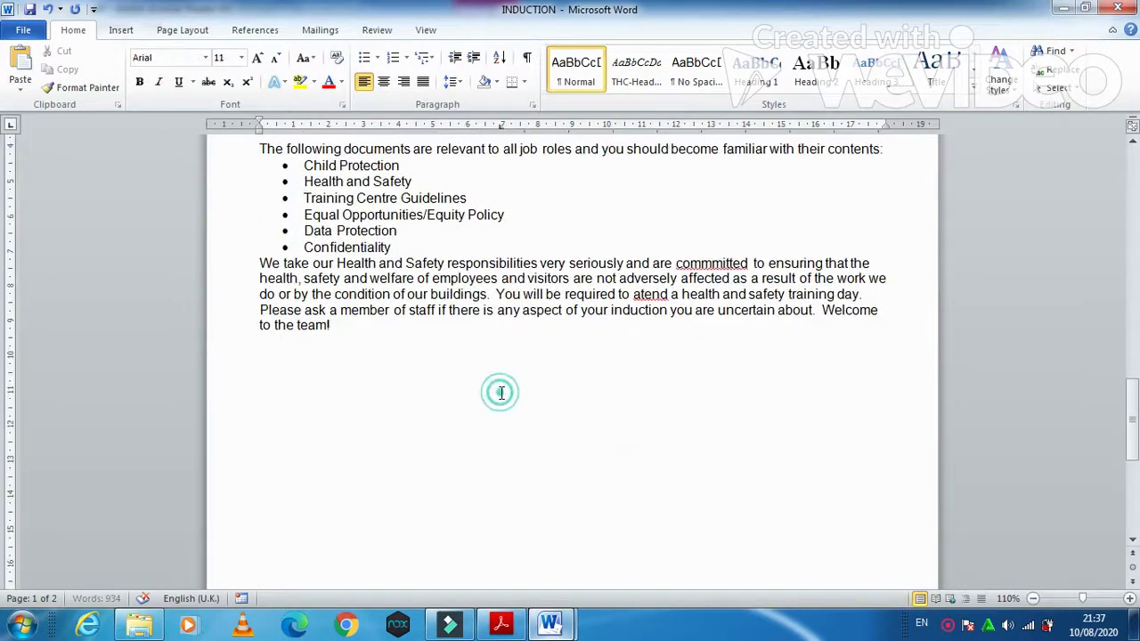
{"action": "left_click", "coordinate": [500, 623]}
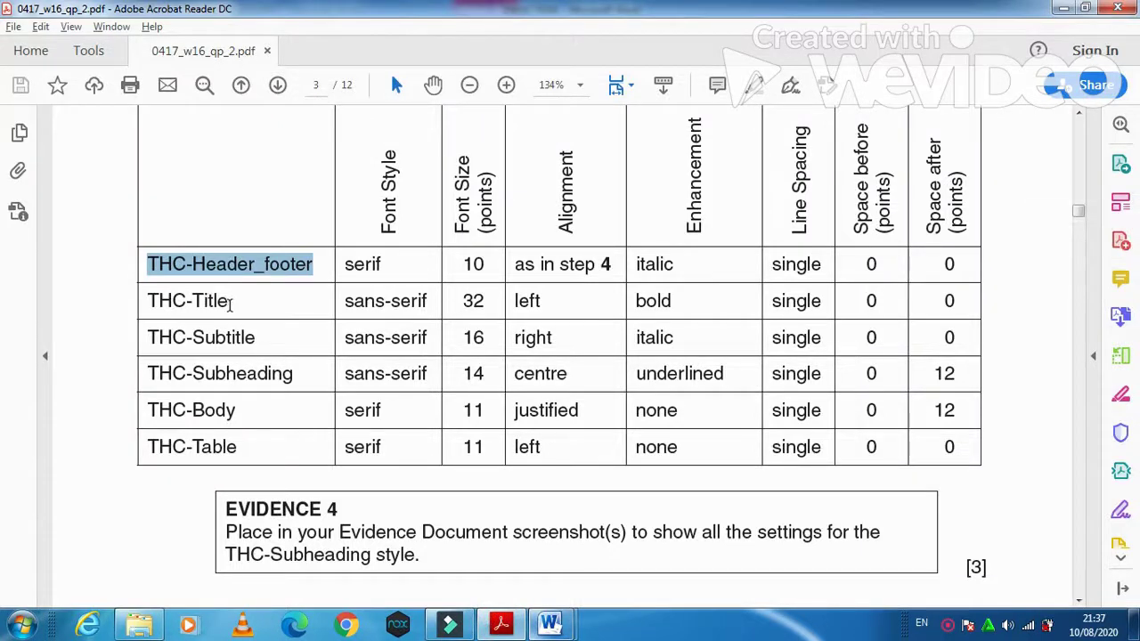
{"action": "double_click", "coordinate": [178, 301]}
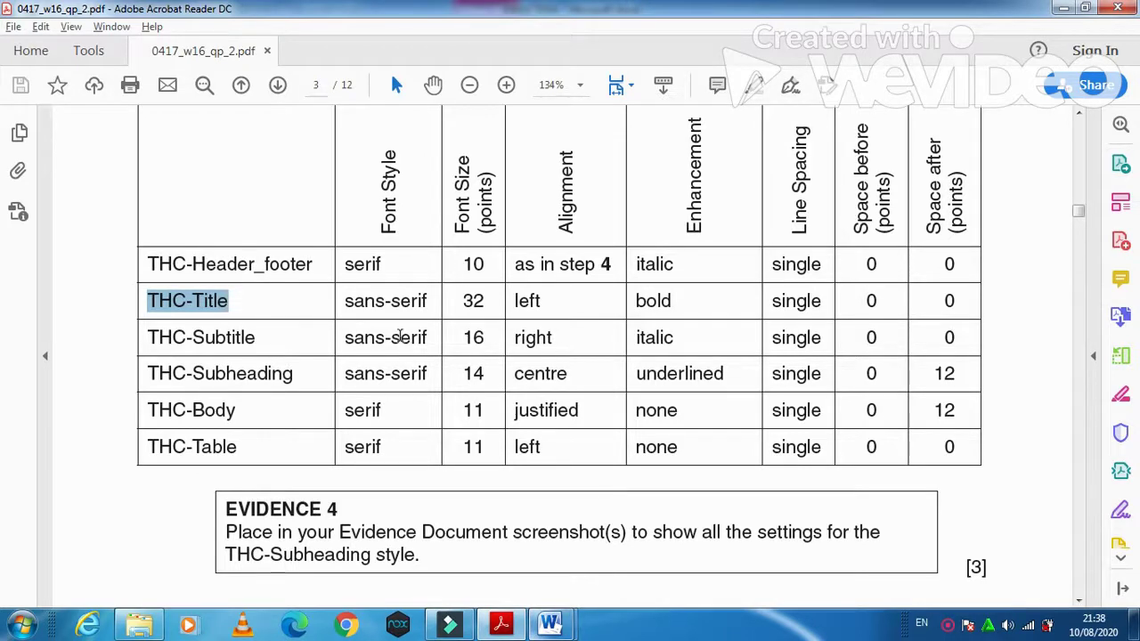
{"action": "key", "text": "alt+Tab"}
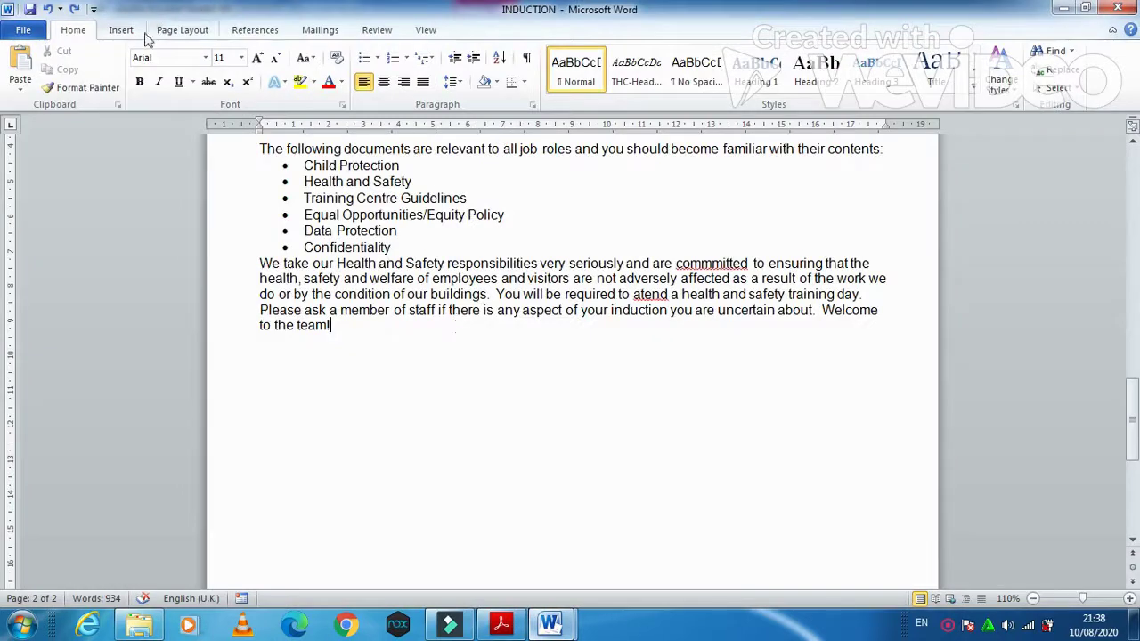
{"action": "left_click", "coordinate": [121, 31]}
{"action": "left_click", "coordinate": [73, 30]}
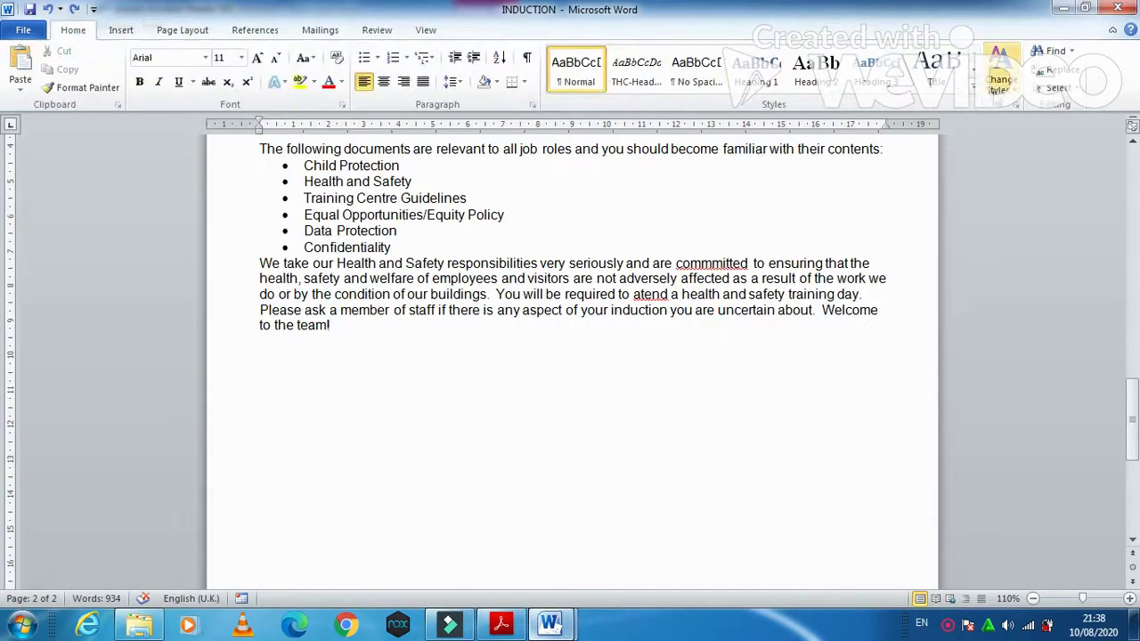
{"action": "left_click", "coordinate": [976, 91]}
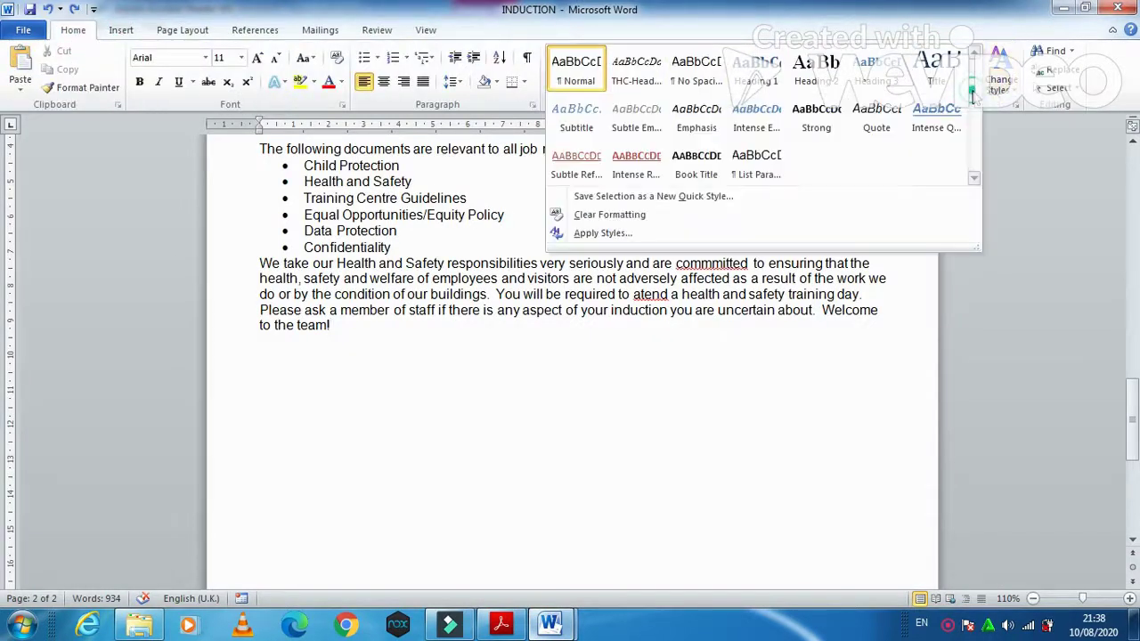
{"action": "left_click", "coordinate": [748, 195]}
{"action": "type", "text": "THC-Title"}
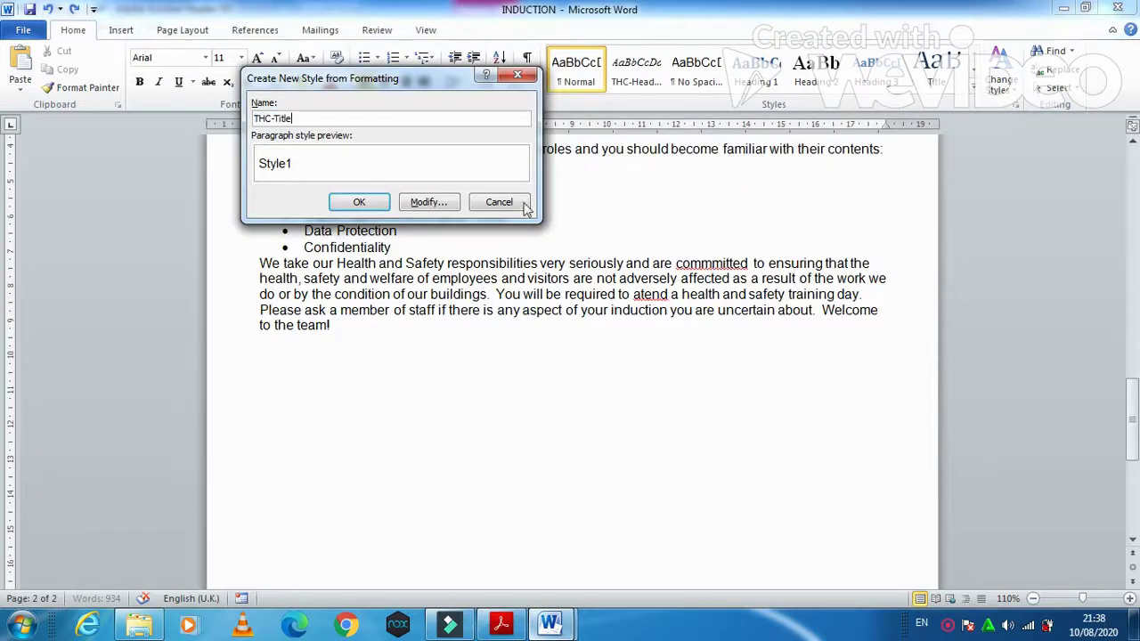
Set the THC-Title style's font size to 32 pt
{"action": "left_click", "coordinate": [428, 202]}
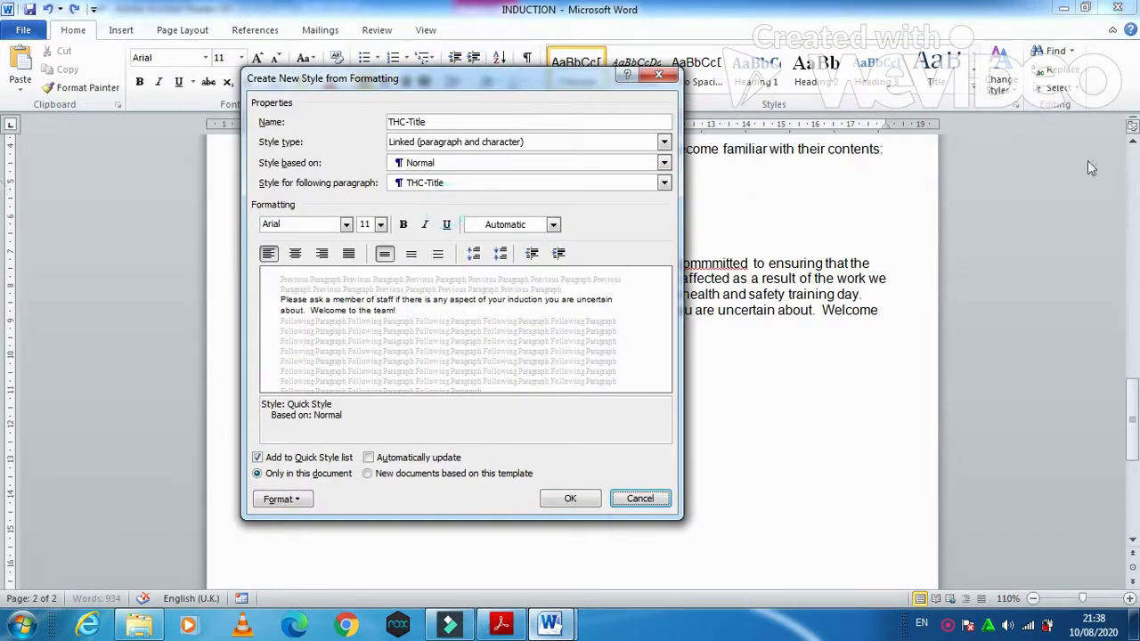
{"action": "left_click", "coordinate": [380, 225]}
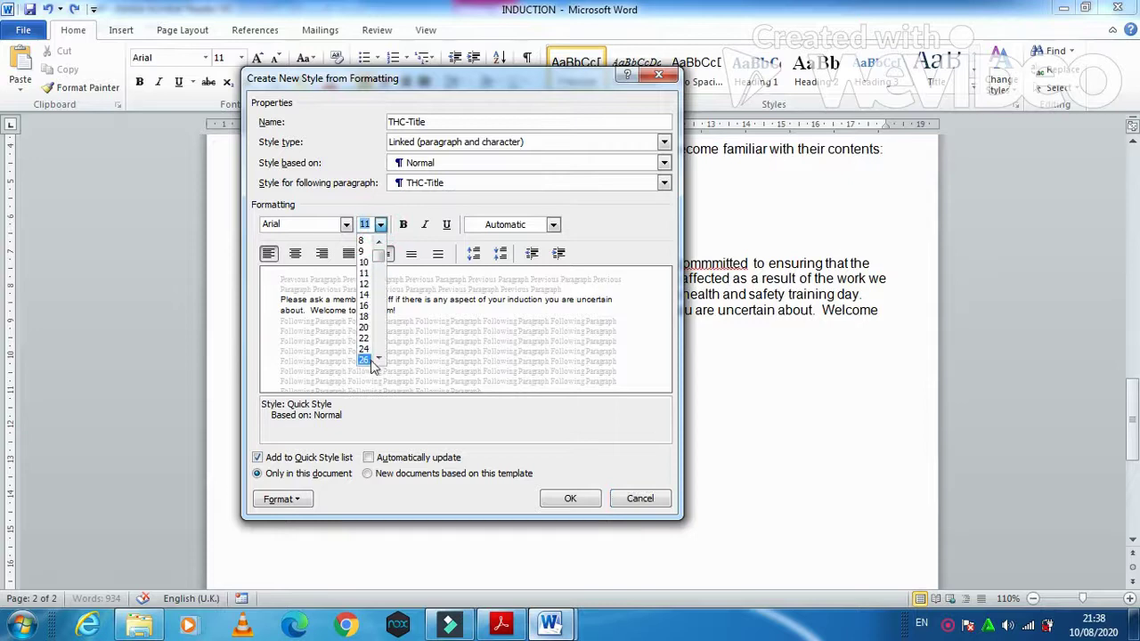
{"action": "left_click", "coordinate": [379, 358]}
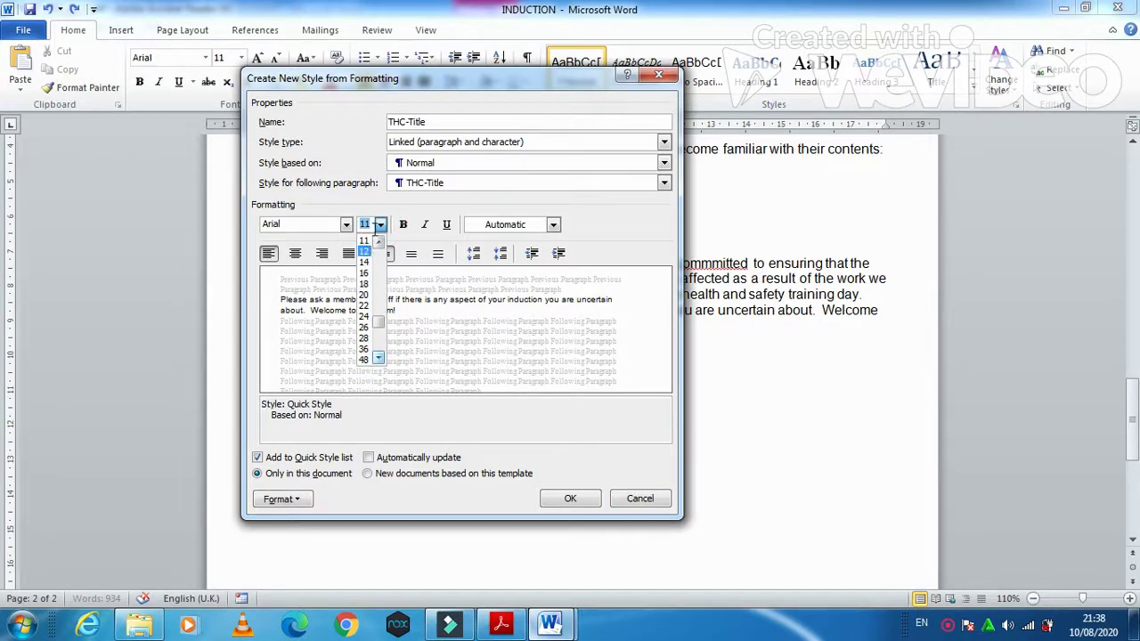
{"action": "type", "text": "32"}
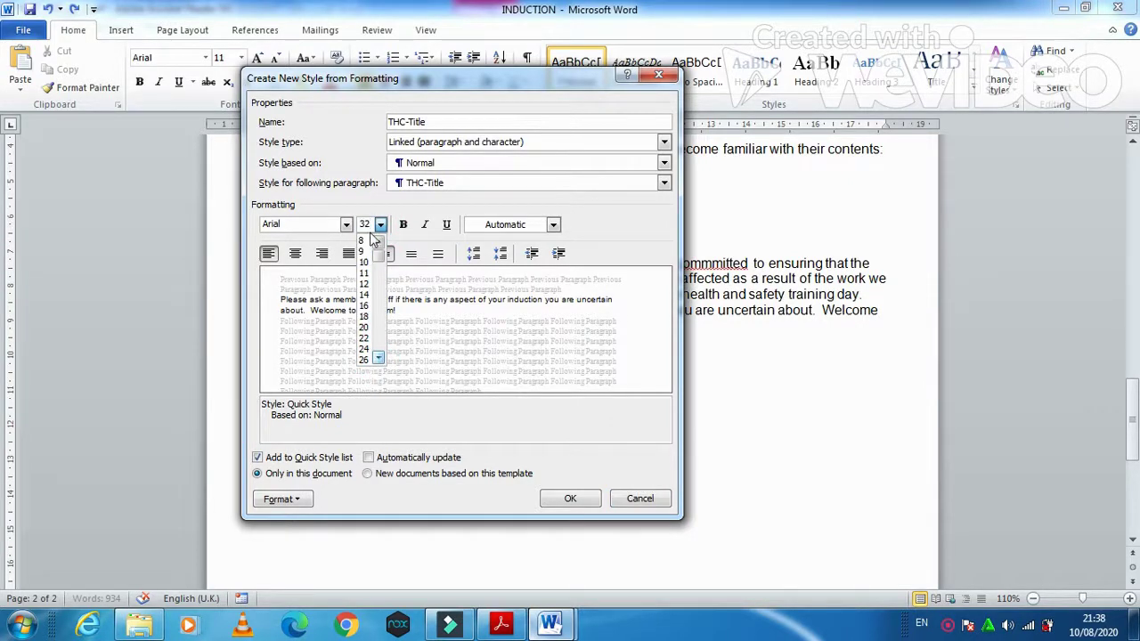
{"action": "key", "text": "Return"}
{"action": "key", "text": "alt+Tab"}
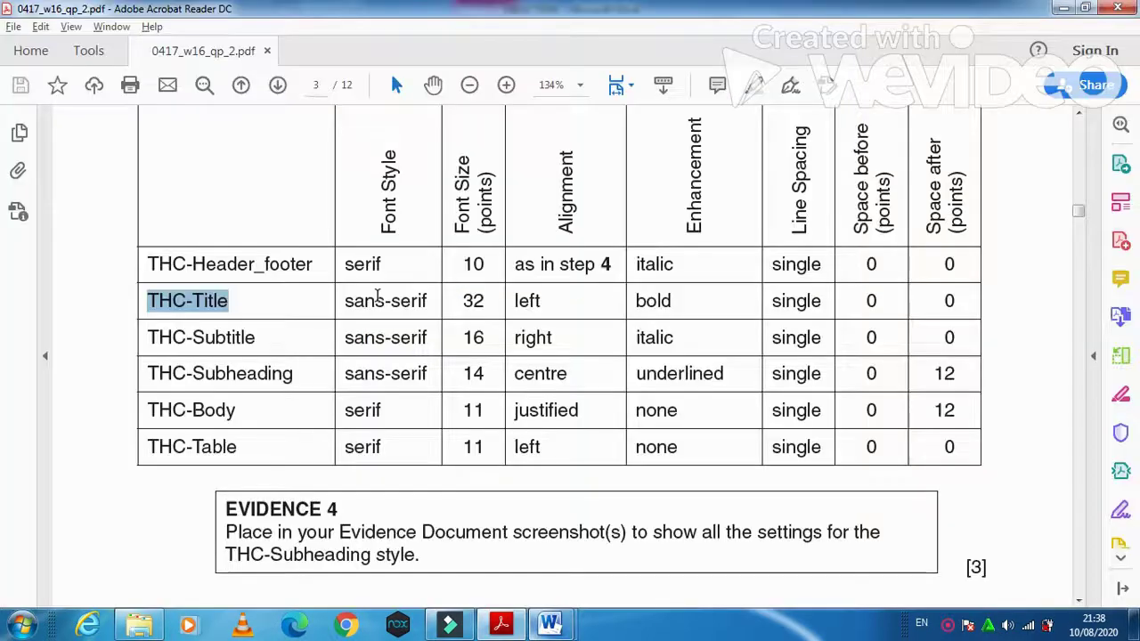
{"action": "key", "text": "alt+Tab"}
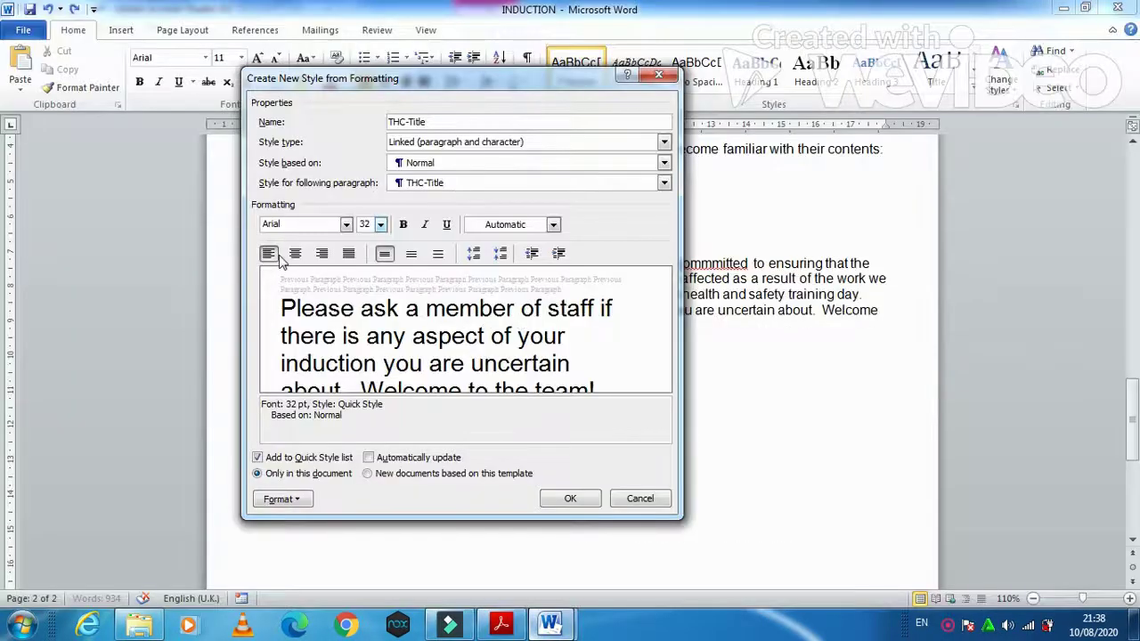
Make THC-Title bold and left-aligned with single spacing, no gaps, and save it
{"action": "left_click", "coordinate": [403, 226]}
{"action": "key", "text": "alt+Tab"}
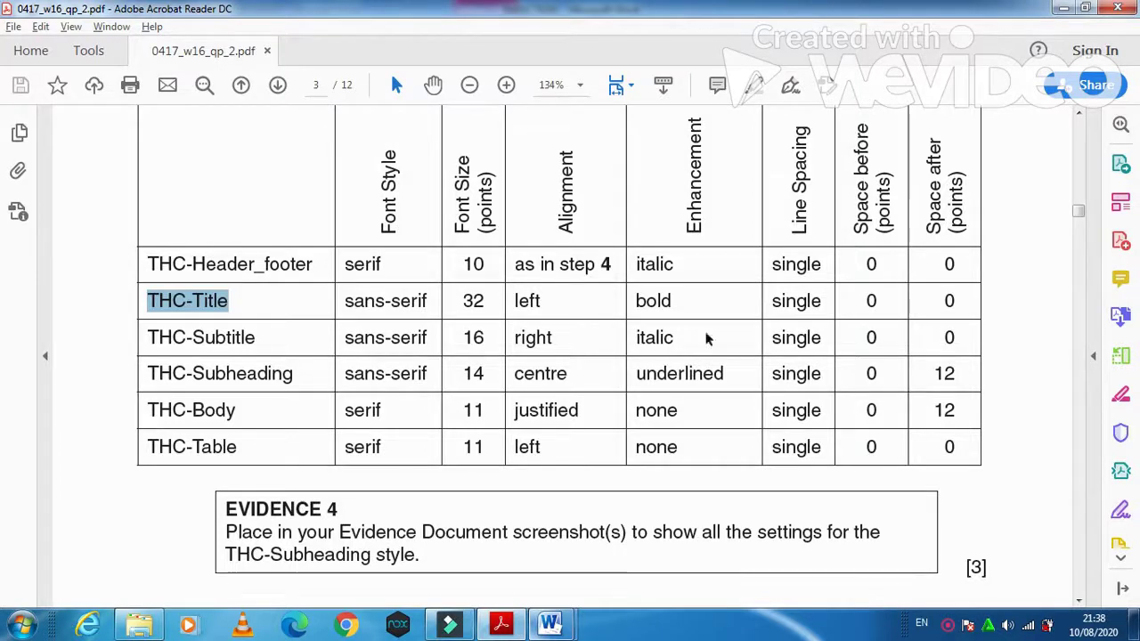
{"action": "key", "text": "alt+Tab"}
{"action": "left_click", "coordinate": [305, 504]}
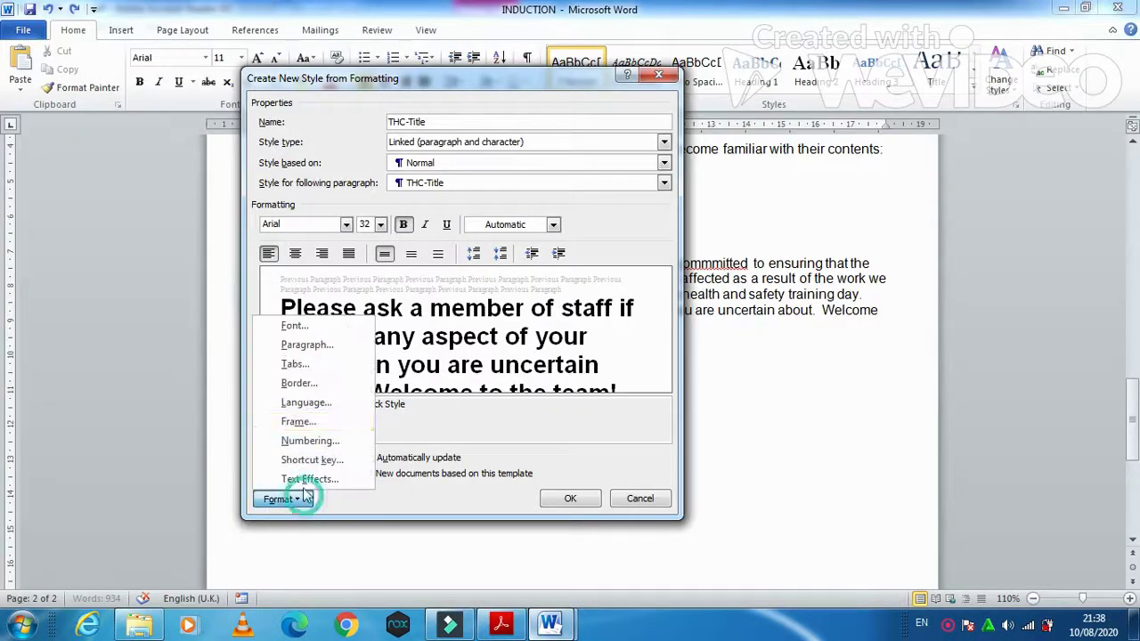
{"action": "left_click", "coordinate": [296, 343]}
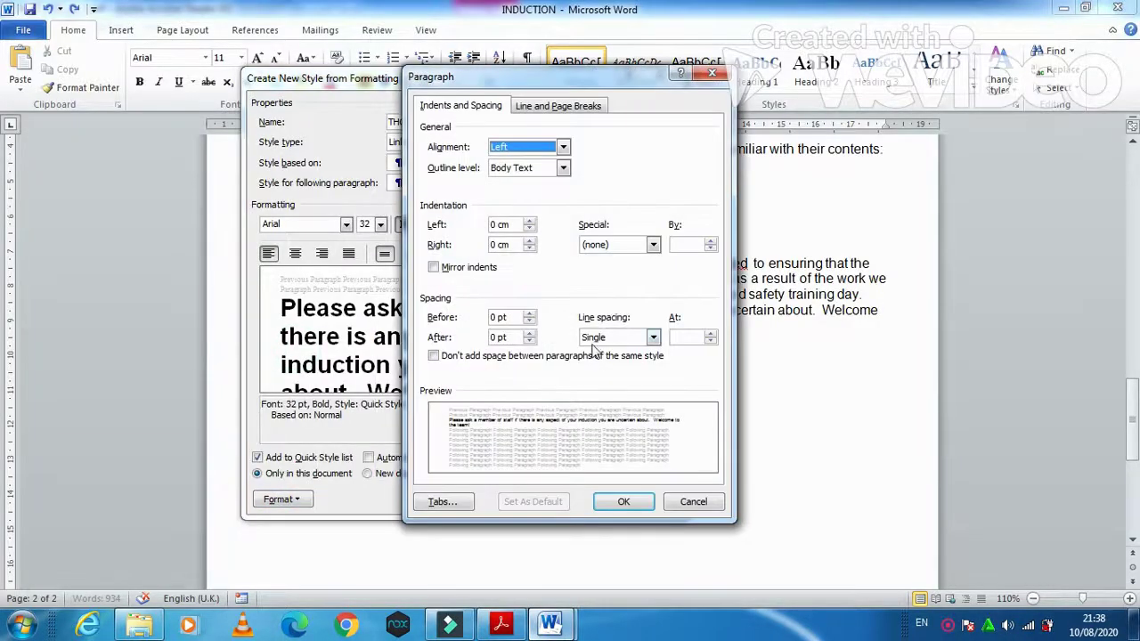
{"action": "left_click", "coordinate": [620, 501]}
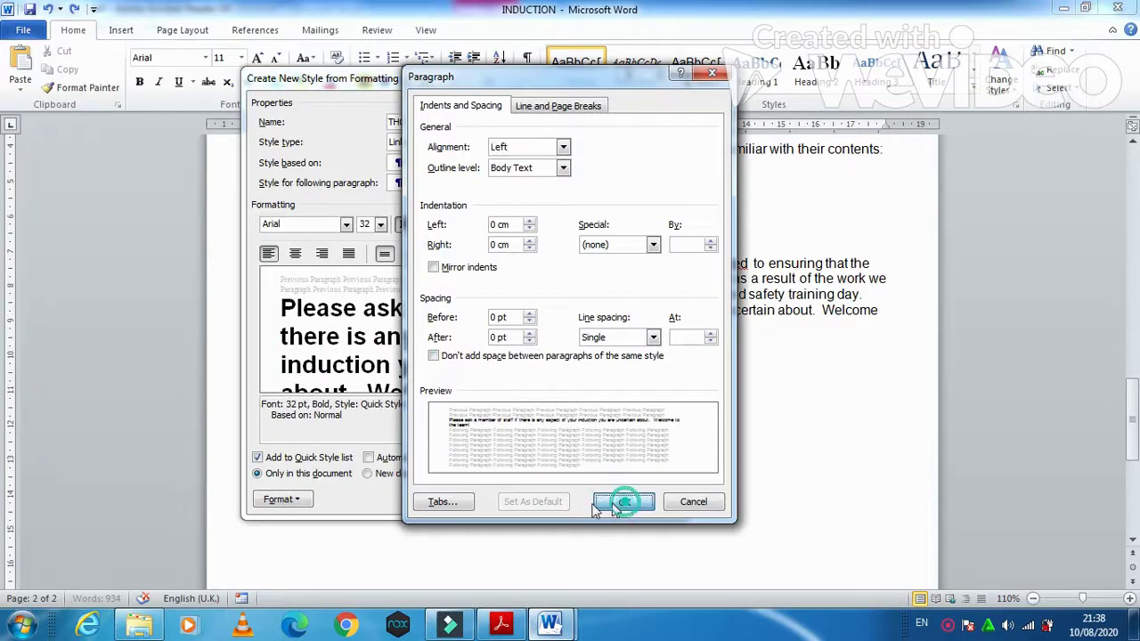
{"action": "left_click", "coordinate": [571, 500]}
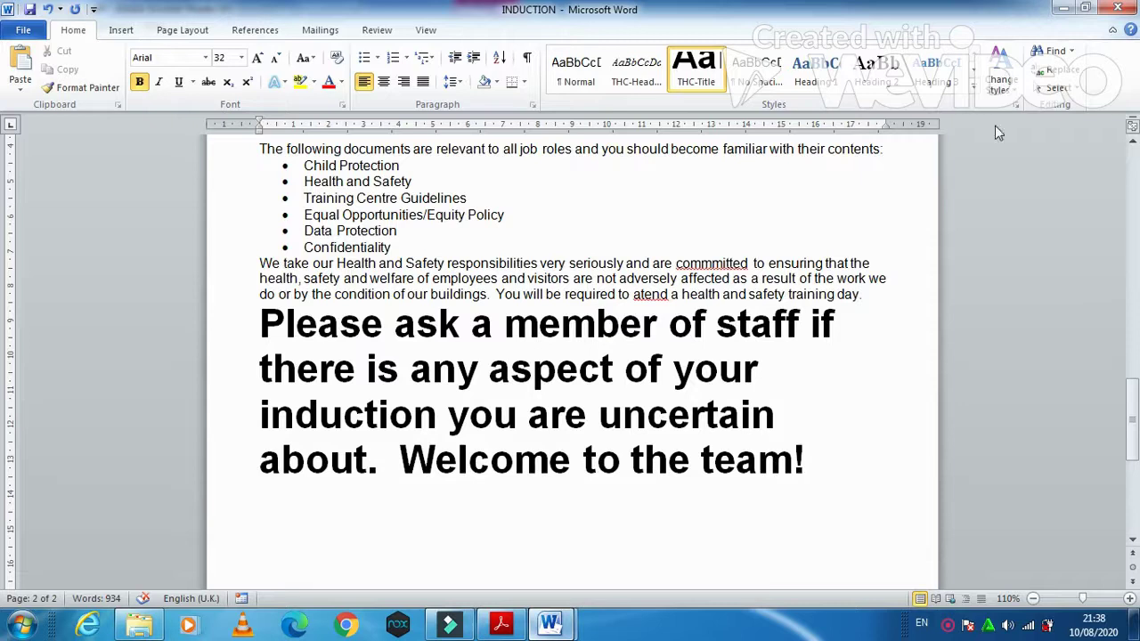
Start another new style named THC-Subtitle, taking the name from the PDF
{"action": "left_click", "coordinate": [973, 96]}
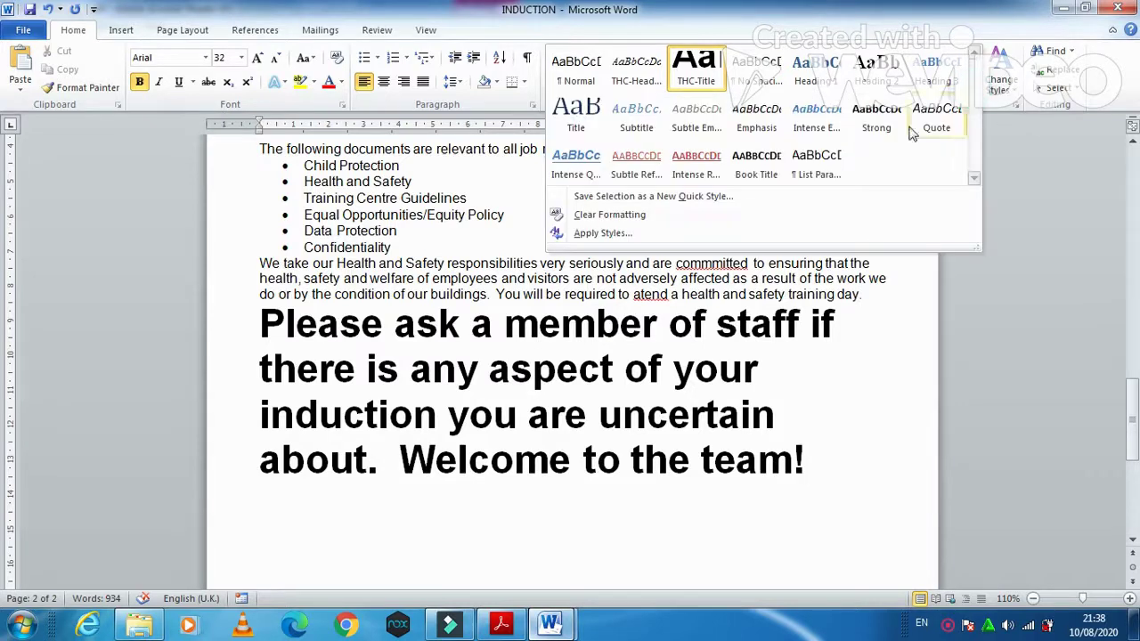
{"action": "left_click", "coordinate": [724, 195]}
{"action": "left_click", "coordinate": [500, 623]}
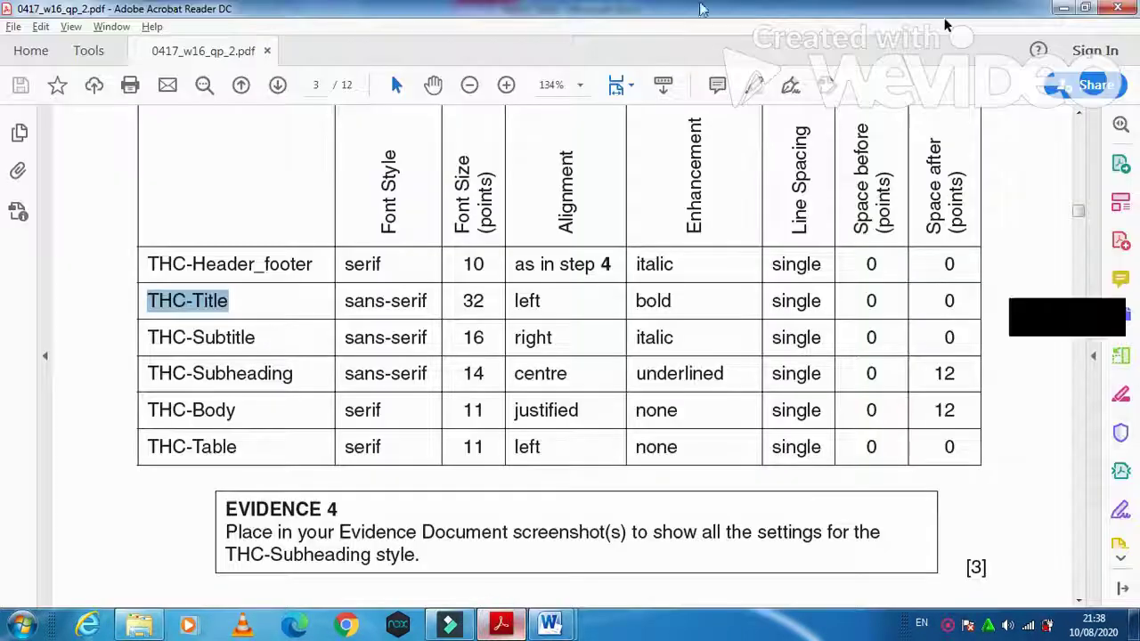
{"action": "left_click_drag", "start_coordinate": [259, 338], "coordinate": [133, 329]}
{"action": "key", "text": "ctrl+c"}
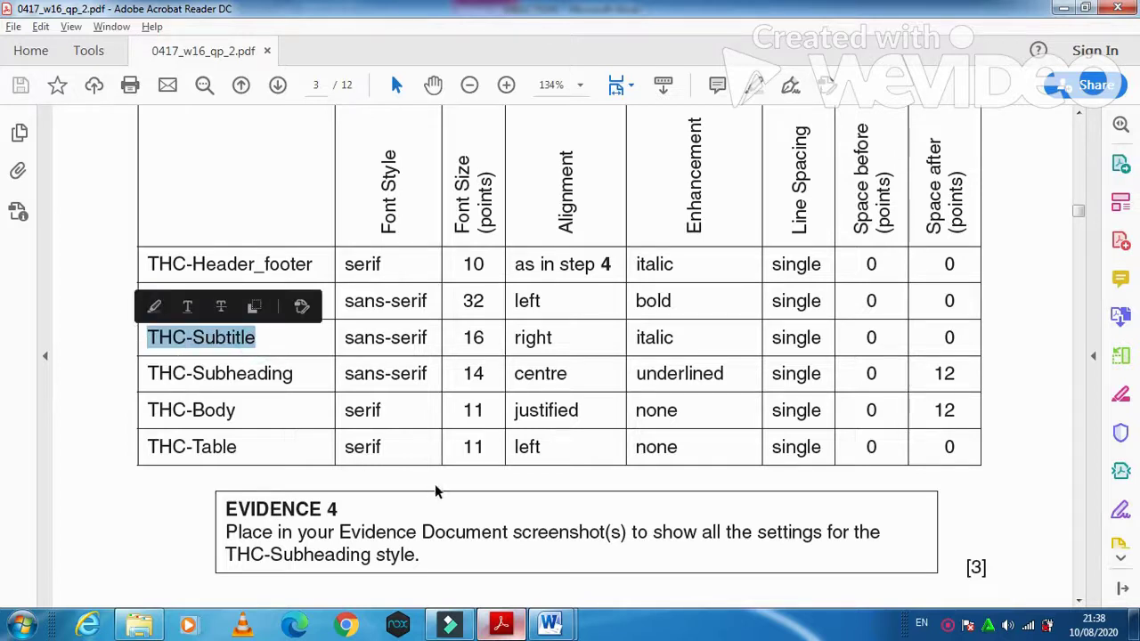
{"action": "key", "text": "alt+Tab"}
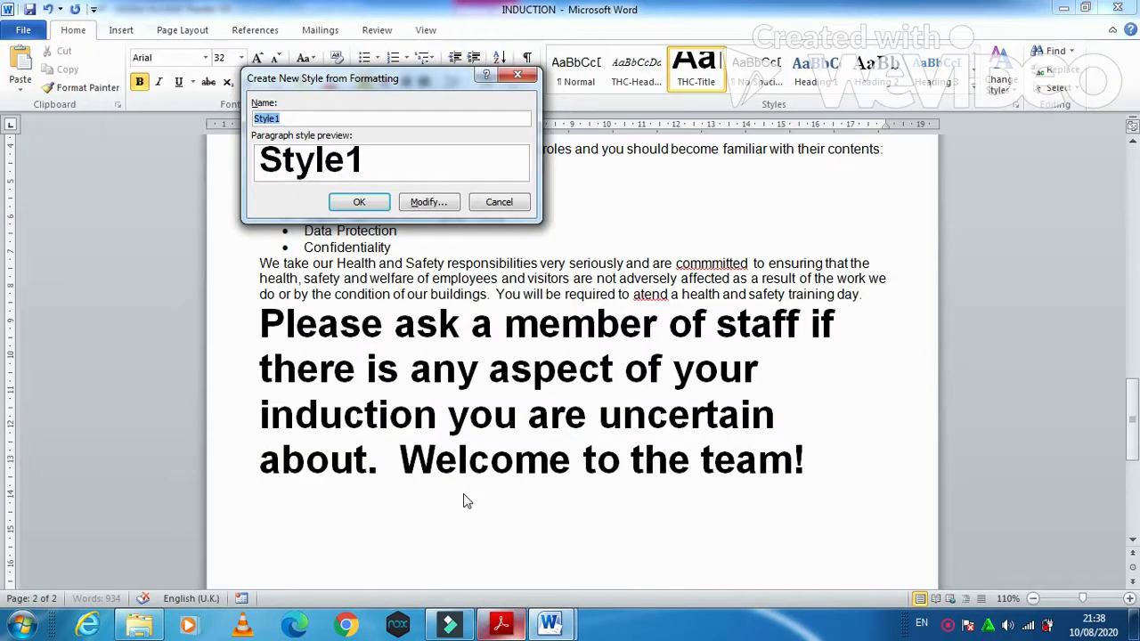
{"action": "key", "text": "ctrl+v"}
Make THC-Subtitle right-aligned at 16 pt
{"action": "left_click", "coordinate": [428, 202]}
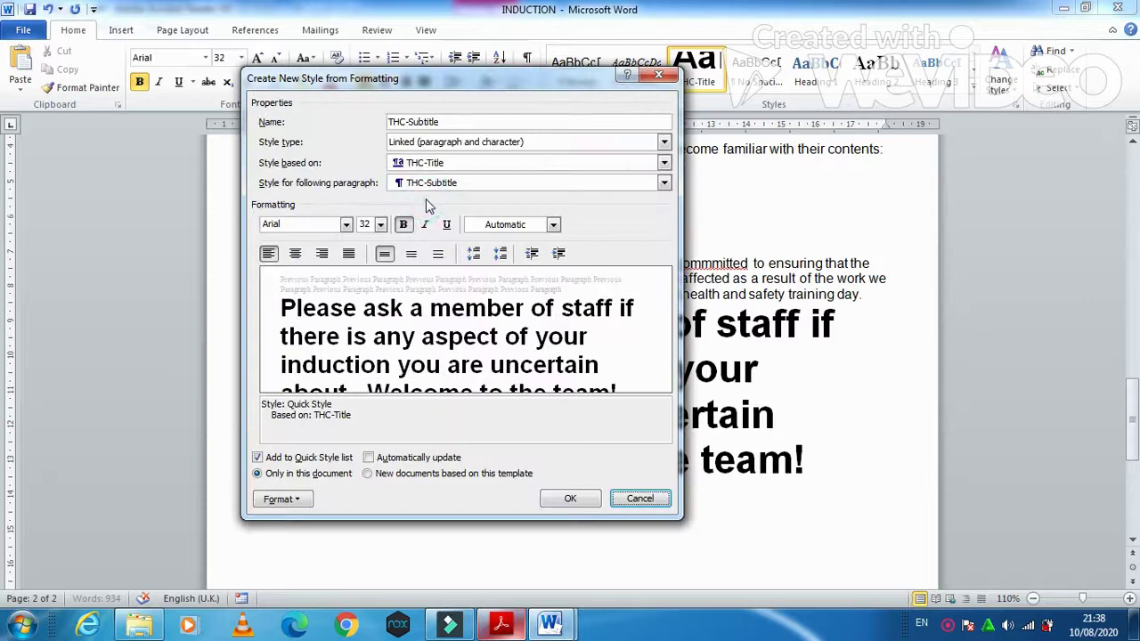
{"action": "key", "text": "alt+Tab"}
{"action": "key", "text": "alt+Tab"}
{"action": "left_click", "coordinate": [322, 254]}
{"action": "left_click", "coordinate": [381, 225]}
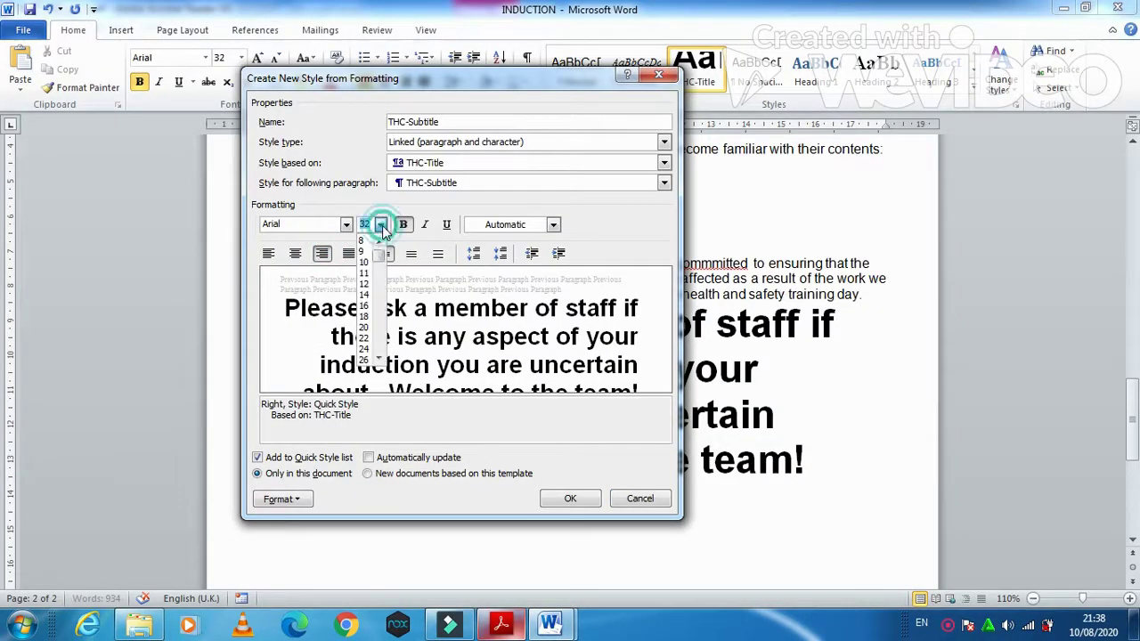
{"action": "left_click", "coordinate": [363, 305]}
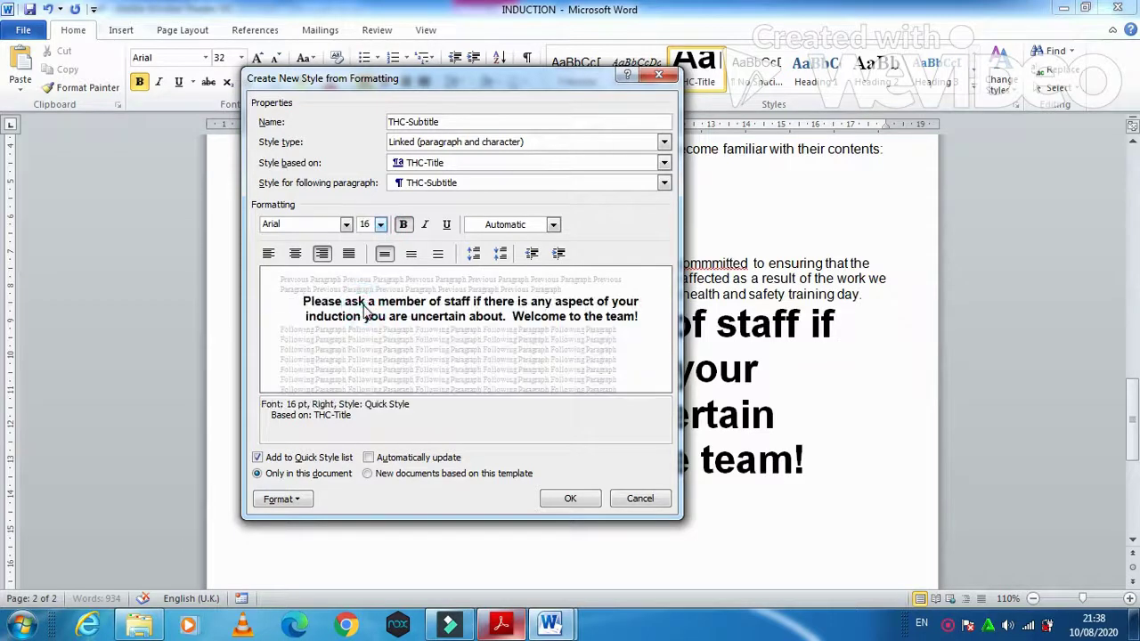
Switch THC-Subtitle from bold to italic, keep single spacing, and apply the style
{"action": "key", "text": "alt+Tab"}
{"action": "key", "text": "alt+Tab"}
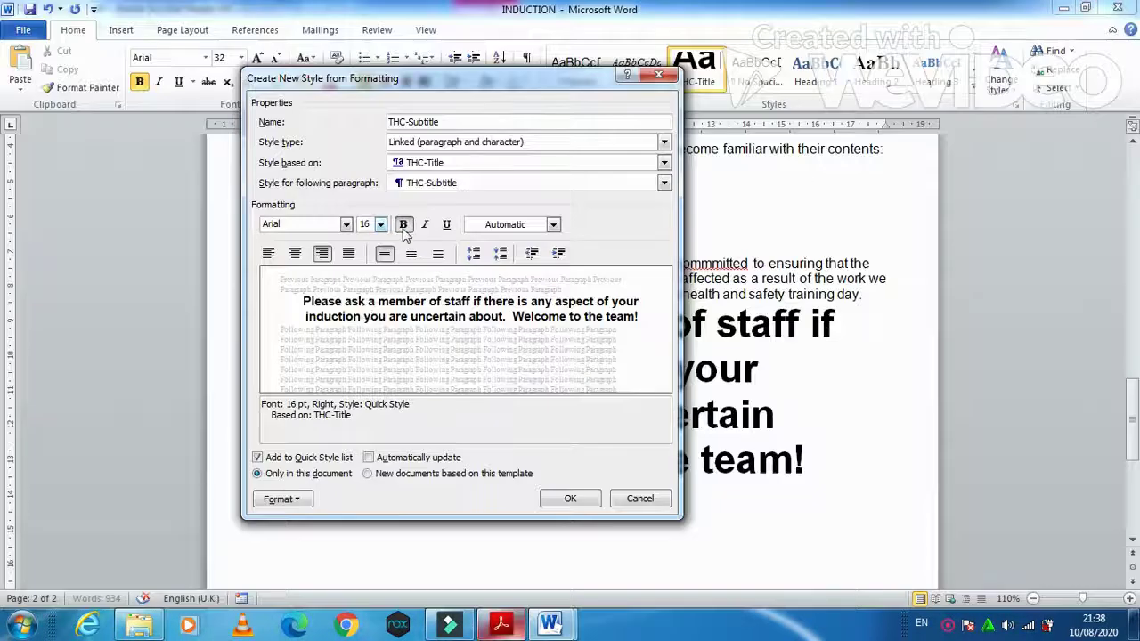
{"action": "left_click", "coordinate": [403, 224]}
{"action": "left_click", "coordinate": [425, 224]}
{"action": "key", "text": "alt+Tab"}
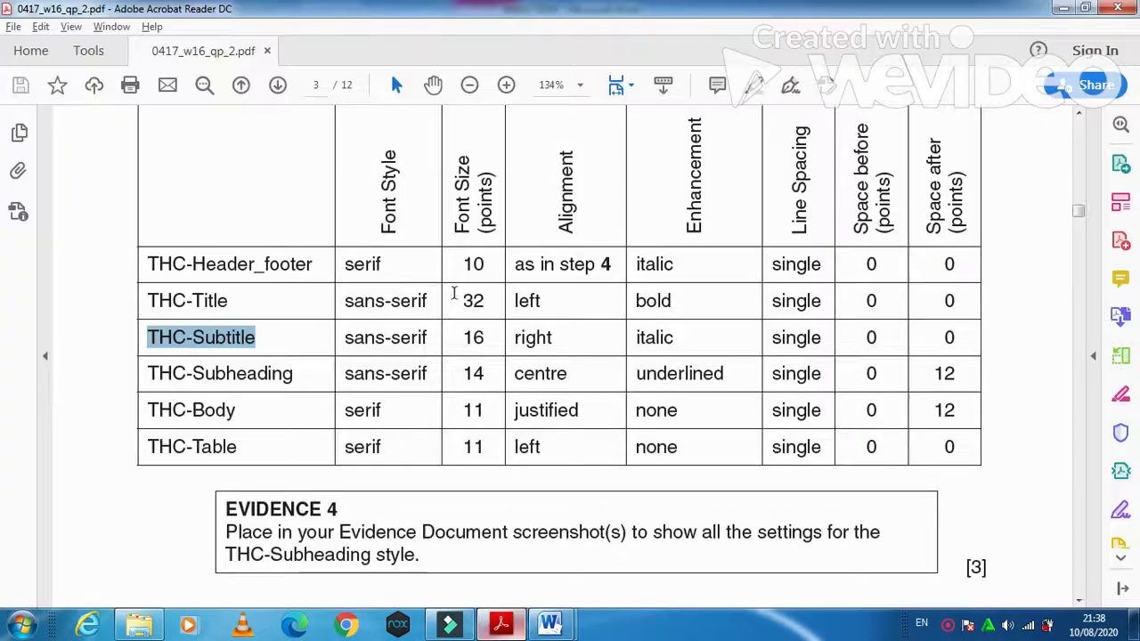
{"action": "key", "text": "alt+Tab"}
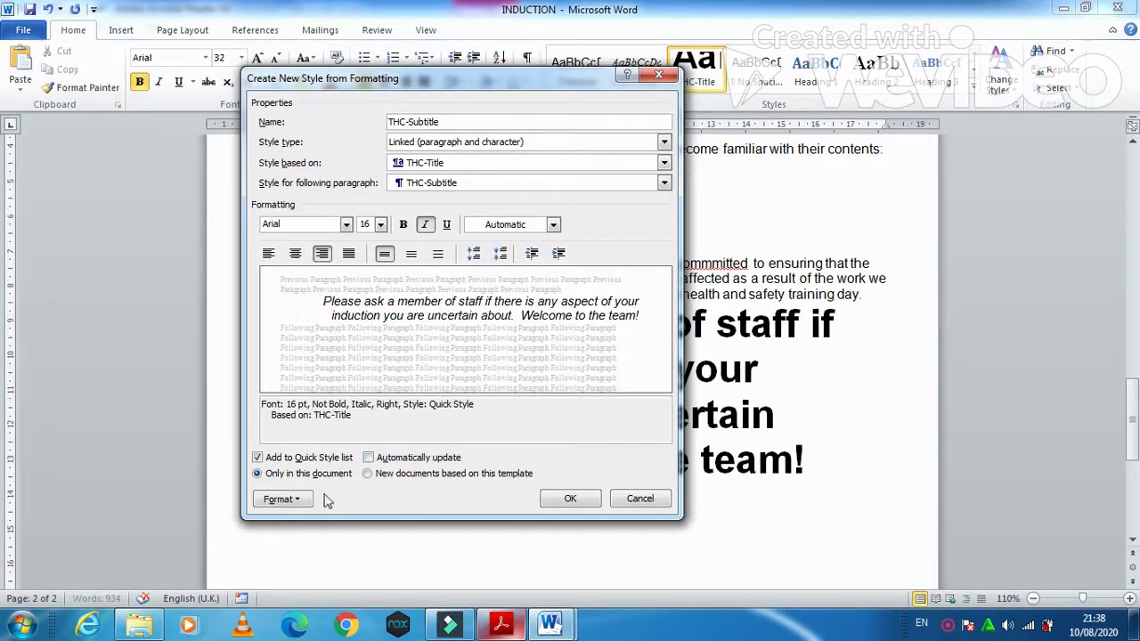
{"action": "left_click", "coordinate": [301, 500]}
{"action": "left_click", "coordinate": [320, 348]}
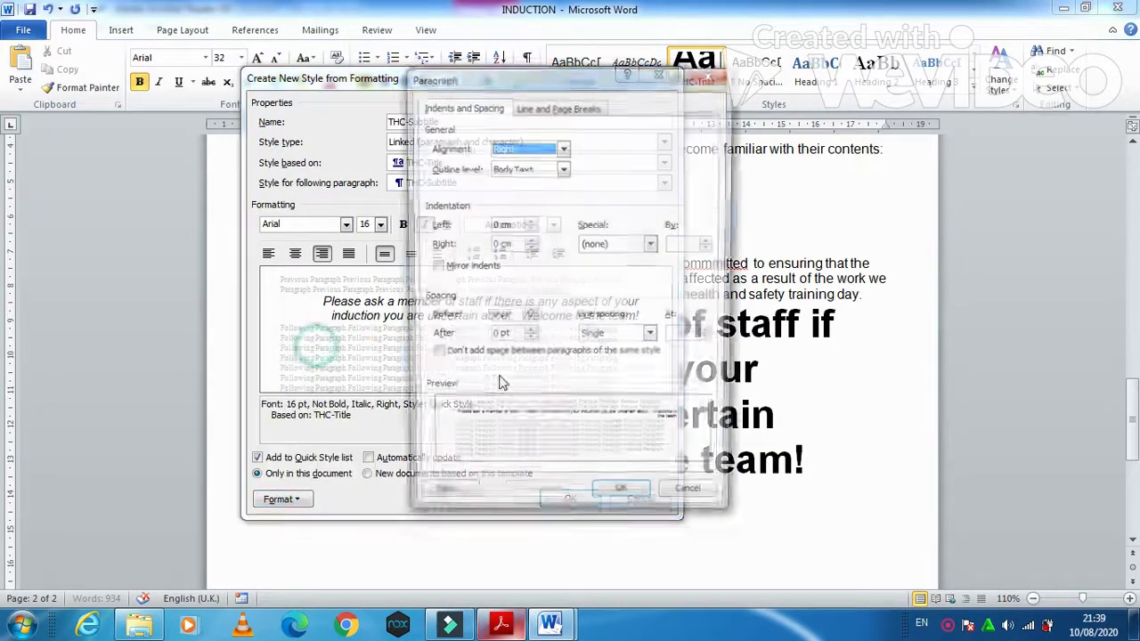
{"action": "left_click", "coordinate": [623, 501]}
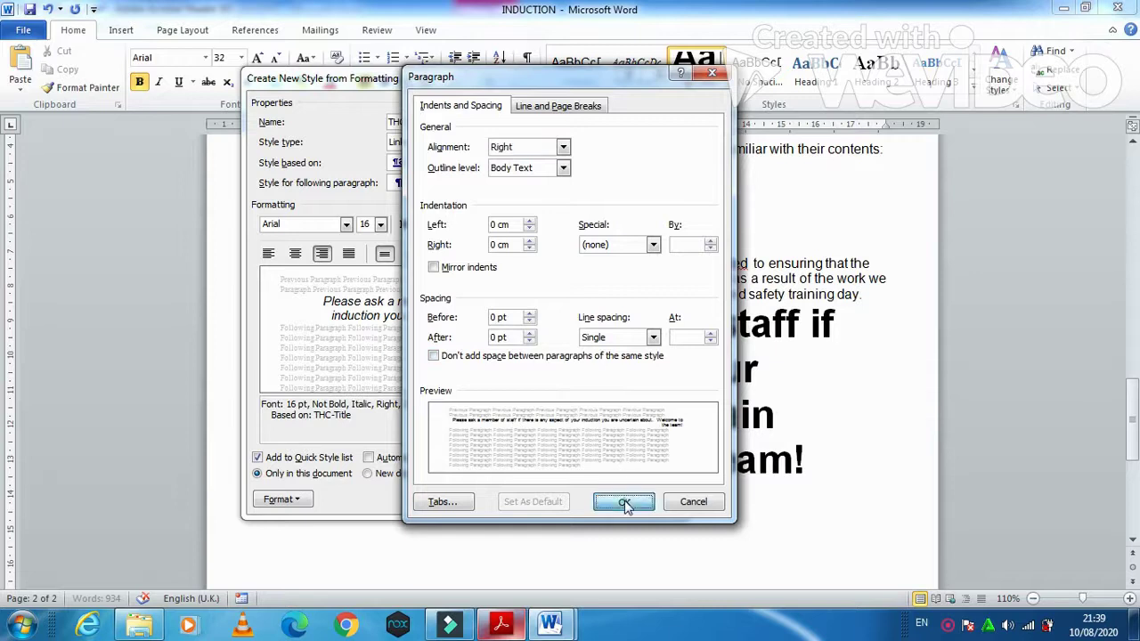
{"action": "left_click", "coordinate": [571, 498]}
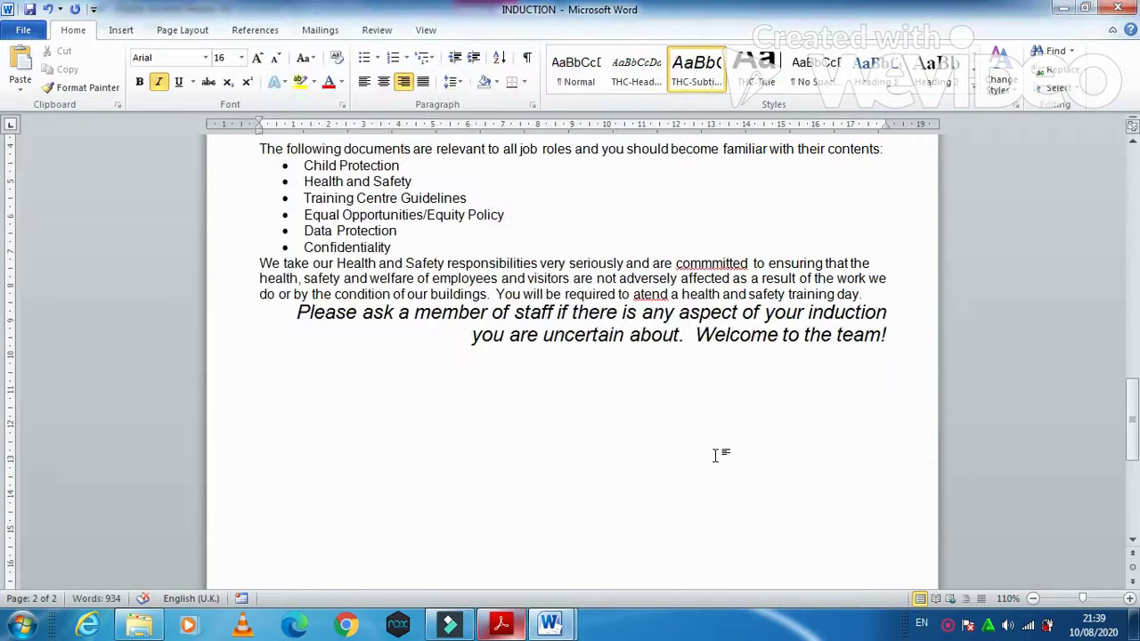
Start another new style from the closing paragraph's formatting
{"action": "left_click", "coordinate": [974, 91]}
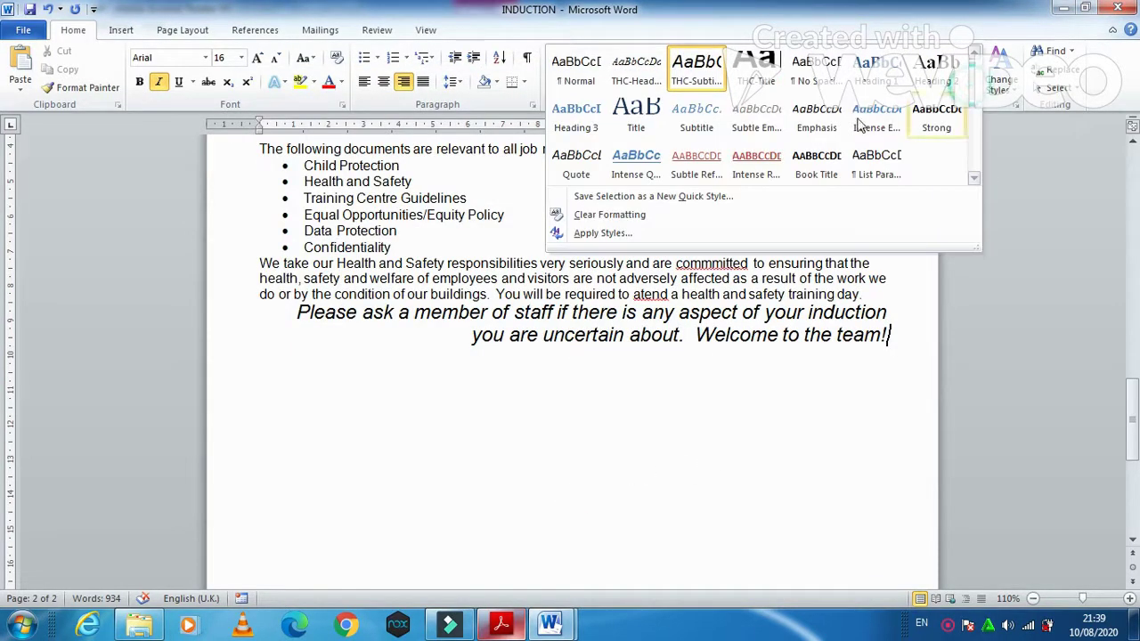
{"action": "left_click", "coordinate": [740, 204]}
{"action": "key", "text": "alt+Tab"}
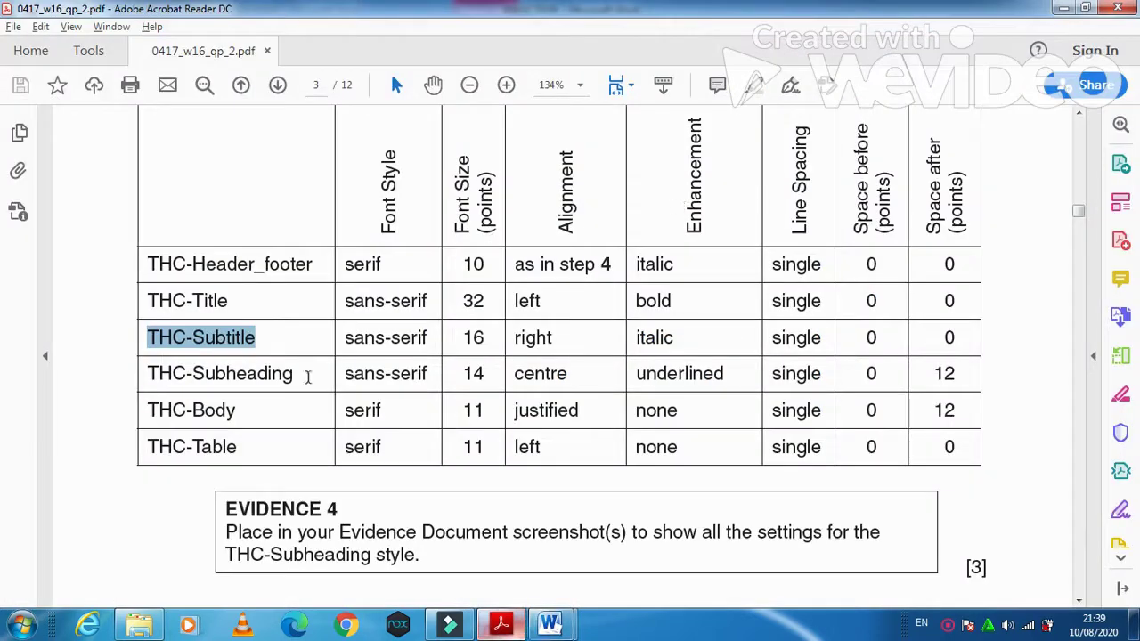
Name the new style THC-Subheading, copying the name from the PDF specification
{"action": "left_click", "coordinate": [306, 375]}
{"action": "left_click_drag", "start_coordinate": [307, 375], "coordinate": [204, 375]}
{"action": "left_click_drag", "start_coordinate": [302, 375], "coordinate": [145, 374]}
{"action": "key", "text": "ctrl+c"}
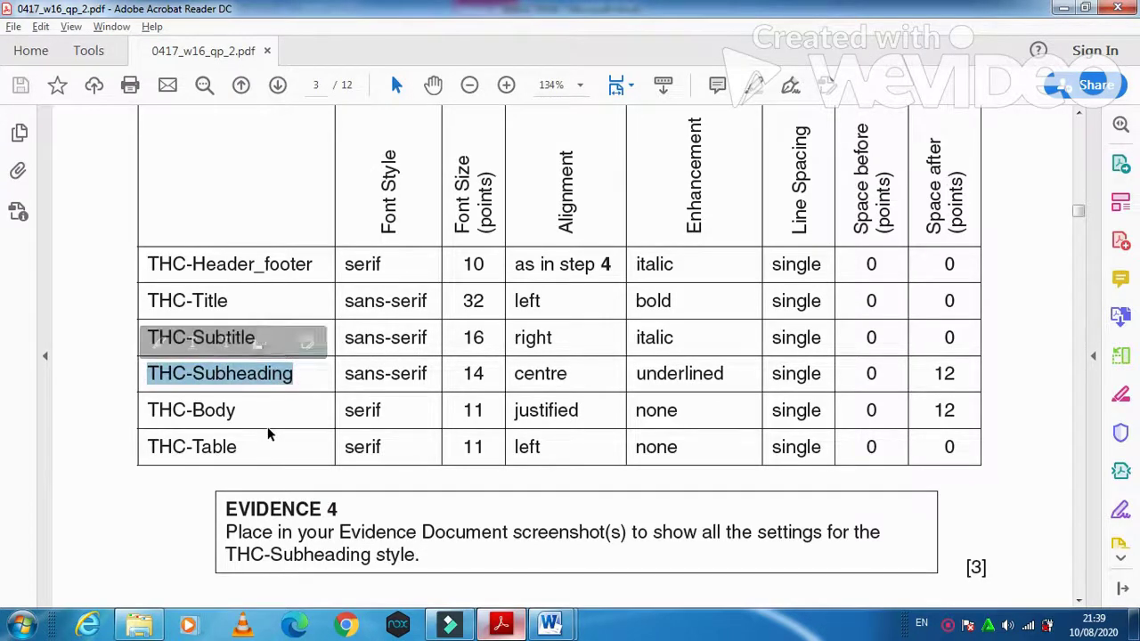
{"action": "key", "text": "alt+Tab"}
{"action": "key", "text": "ctrl+v"}
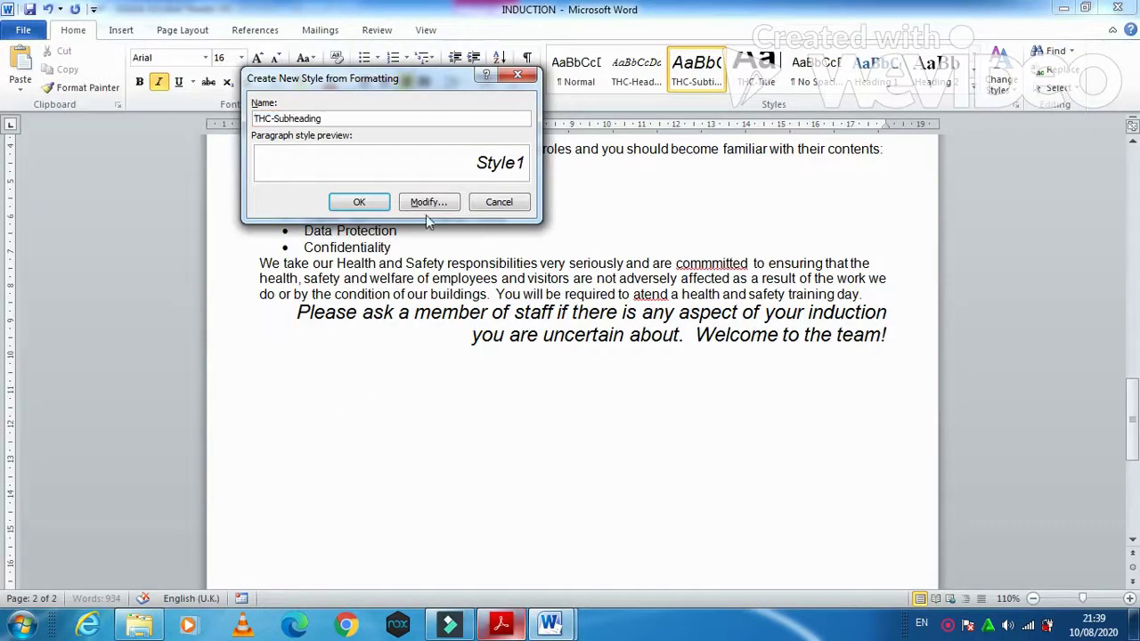
Give THC-Subheading 14 pt, centred, underlined text with italics turned off
{"action": "left_click", "coordinate": [429, 201]}
{"action": "key", "text": "alt+Tab"}
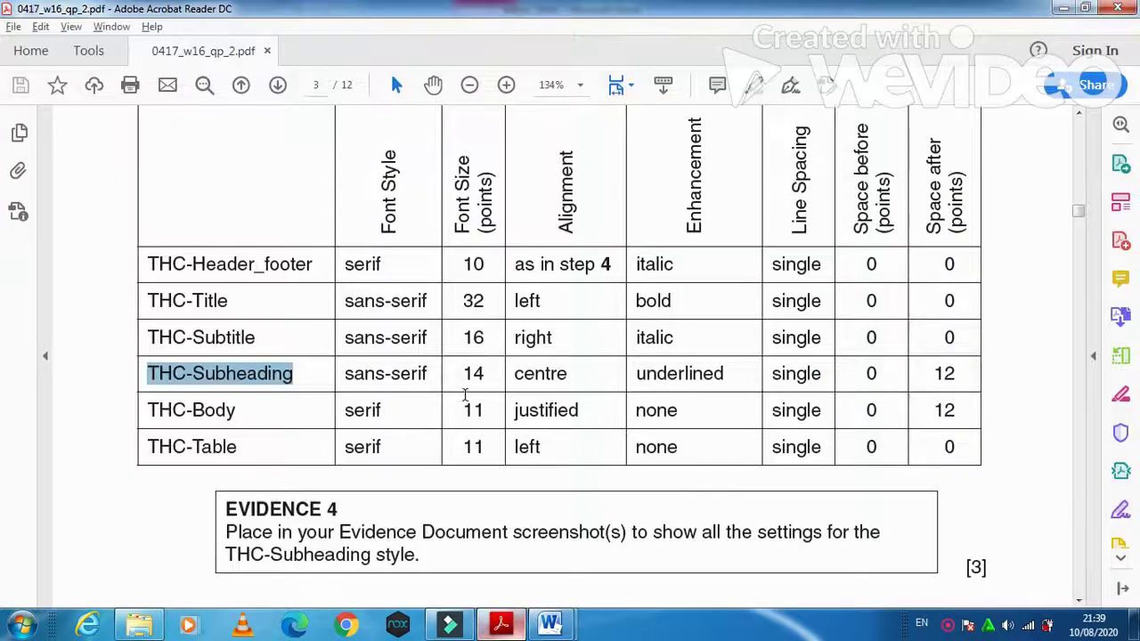
{"action": "key", "text": "alt+Tab"}
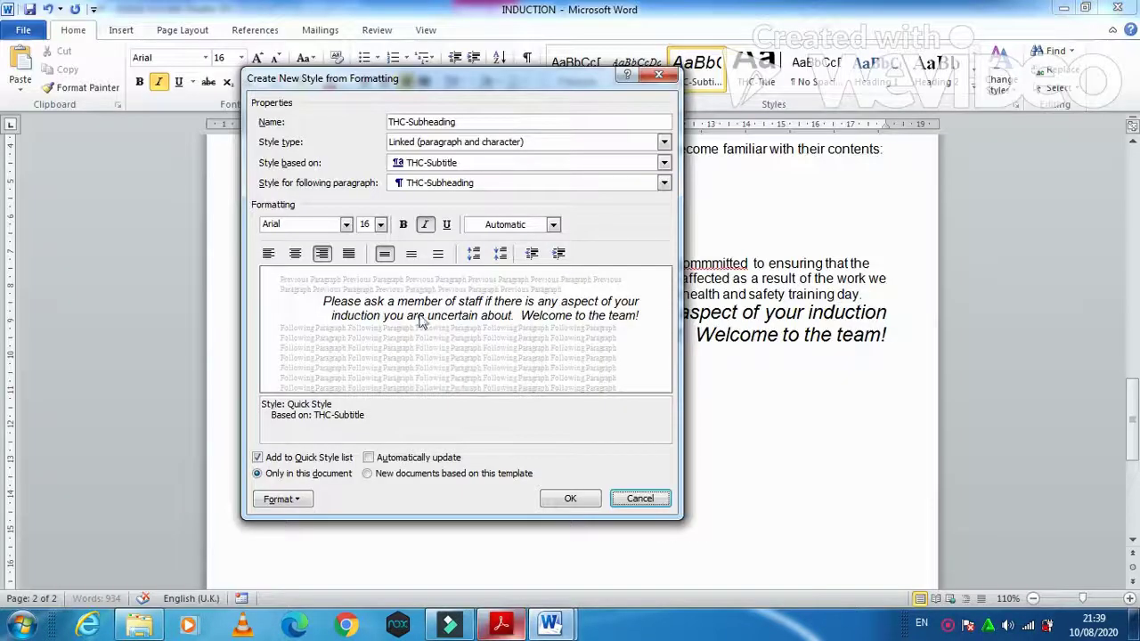
{"action": "left_click", "coordinate": [380, 225]}
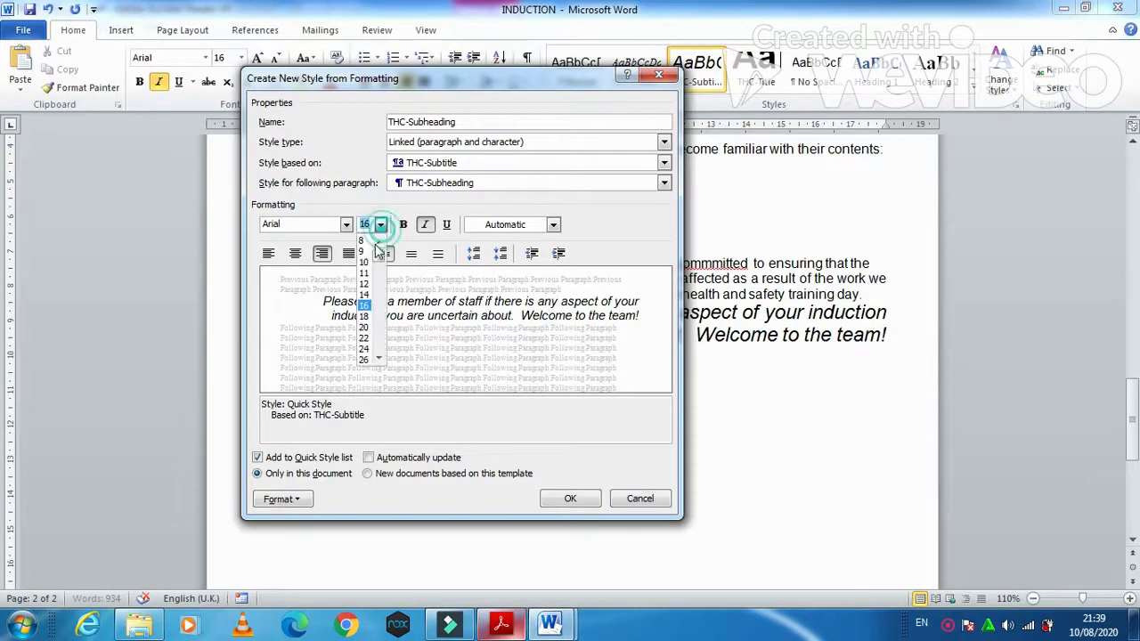
{"action": "left_click", "coordinate": [367, 301]}
{"action": "left_click", "coordinate": [295, 255]}
{"action": "key", "text": "alt+Tab"}
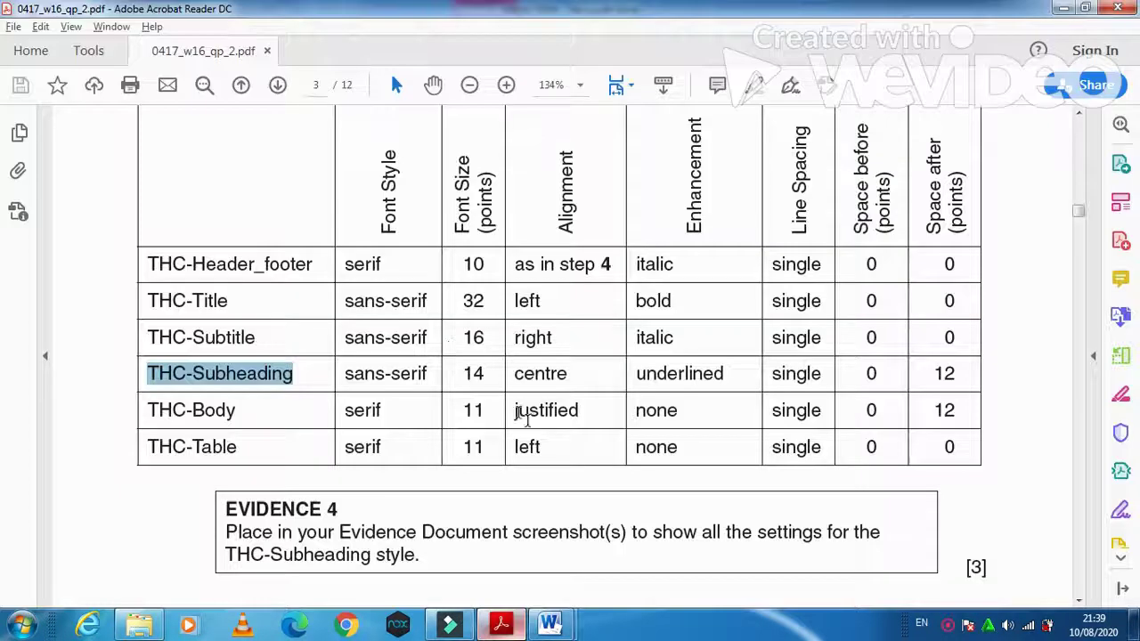
{"action": "left_click_drag", "start_coordinate": [514, 374], "coordinate": [704, 378]}
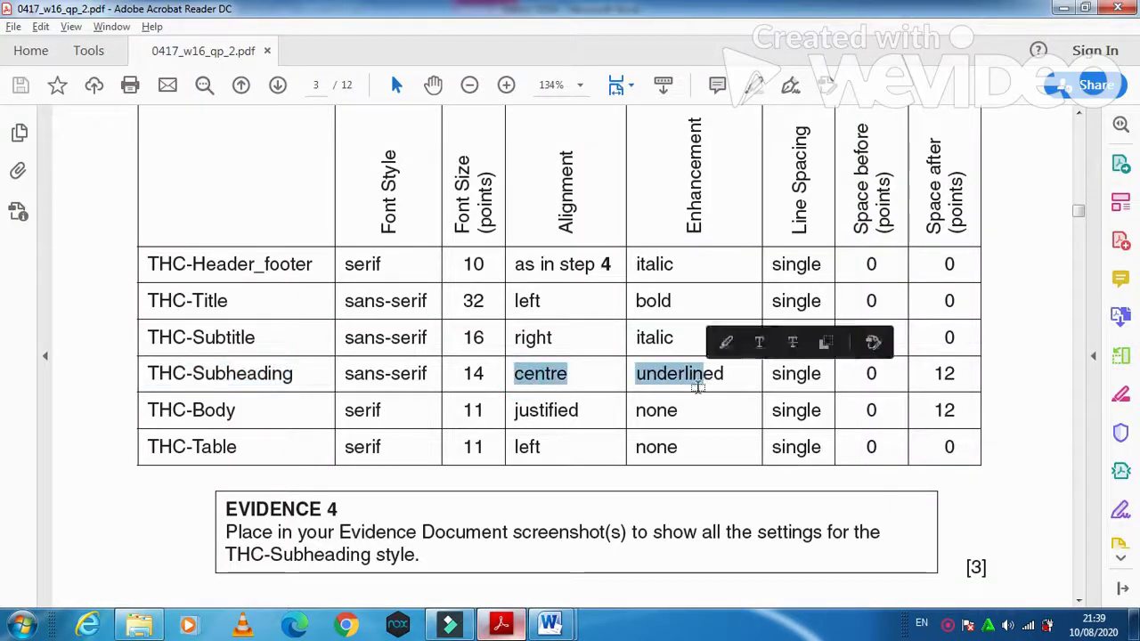
{"action": "key", "text": "alt+Tab"}
{"action": "left_click", "coordinate": [446, 224]}
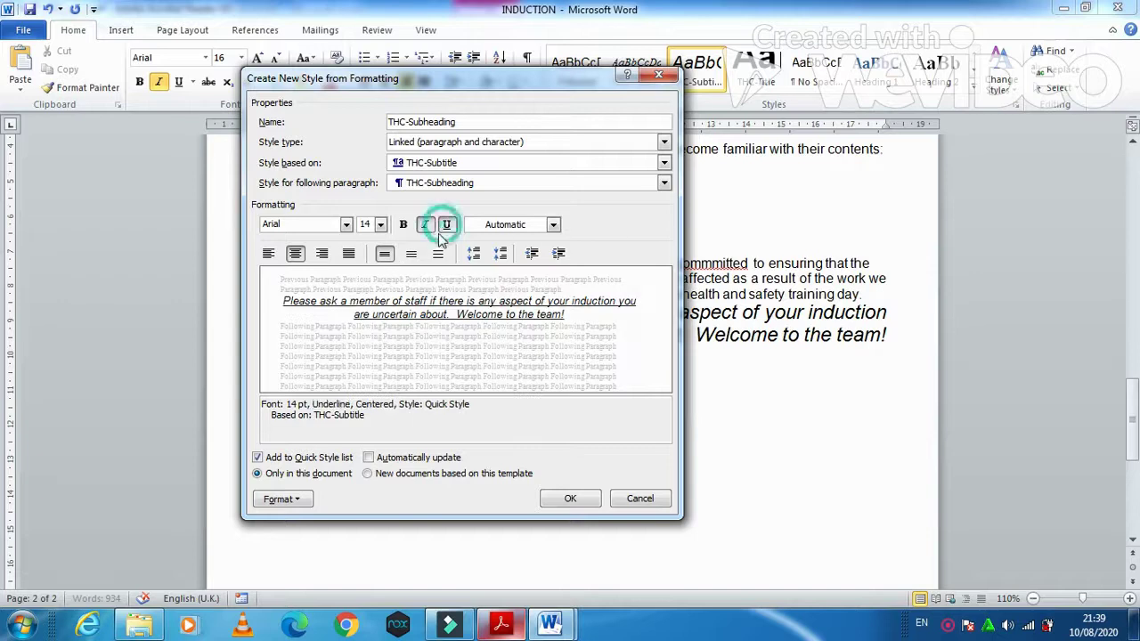
{"action": "left_click", "coordinate": [425, 224]}
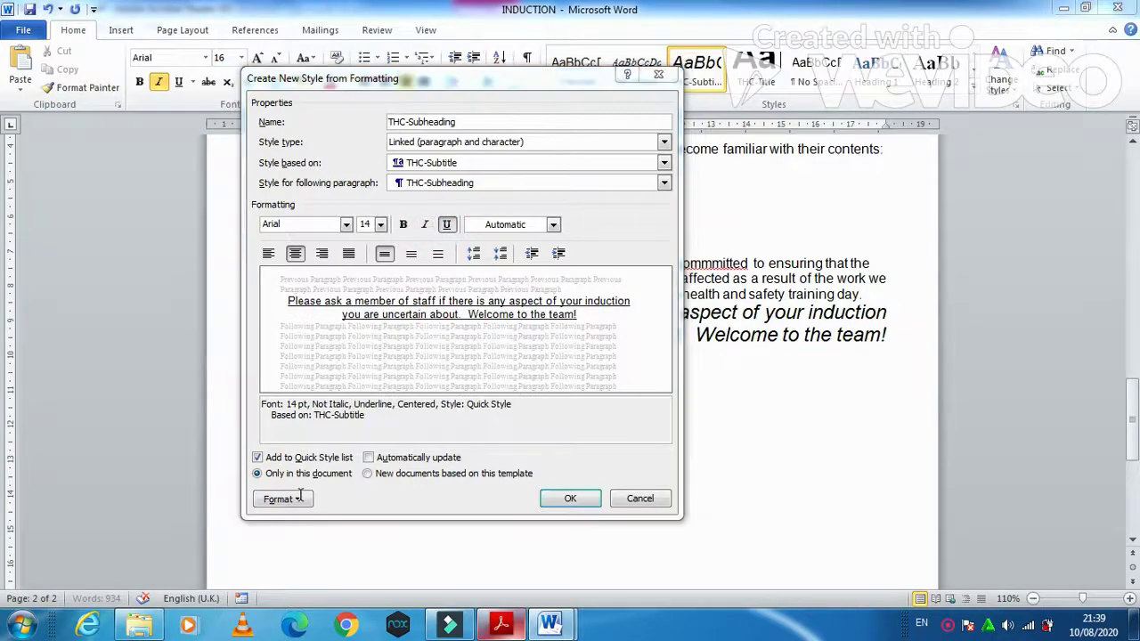
Set 12 pt spacing after for THC-Subheading and apply the style
{"action": "key", "text": "alt+Tab"}
{"action": "key", "text": "alt+Tab"}
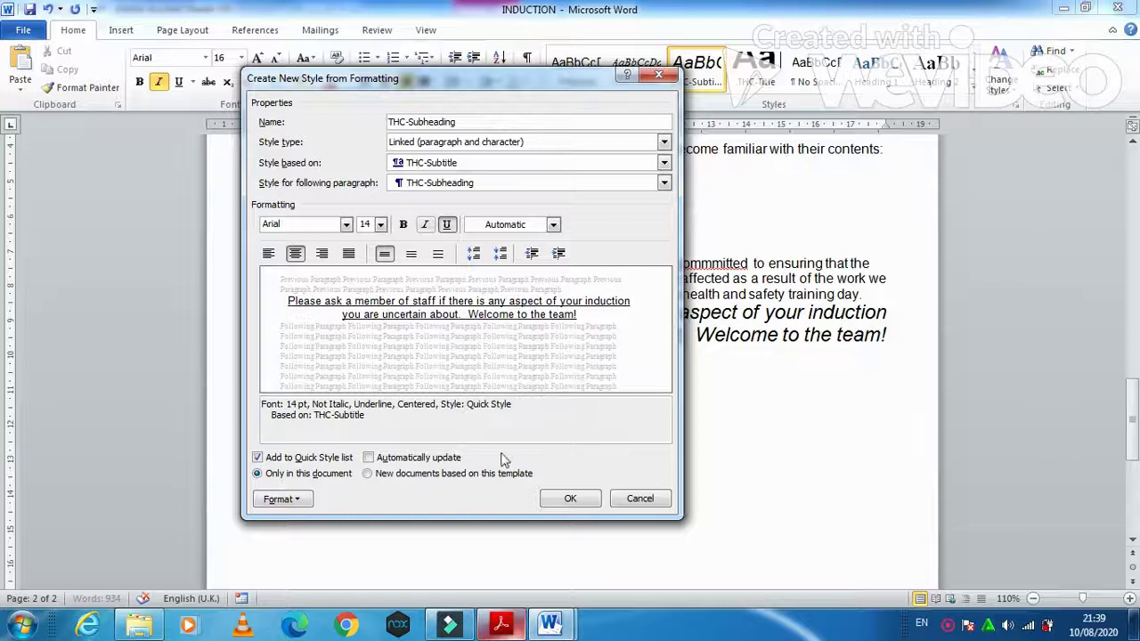
{"action": "left_click", "coordinate": [281, 498]}
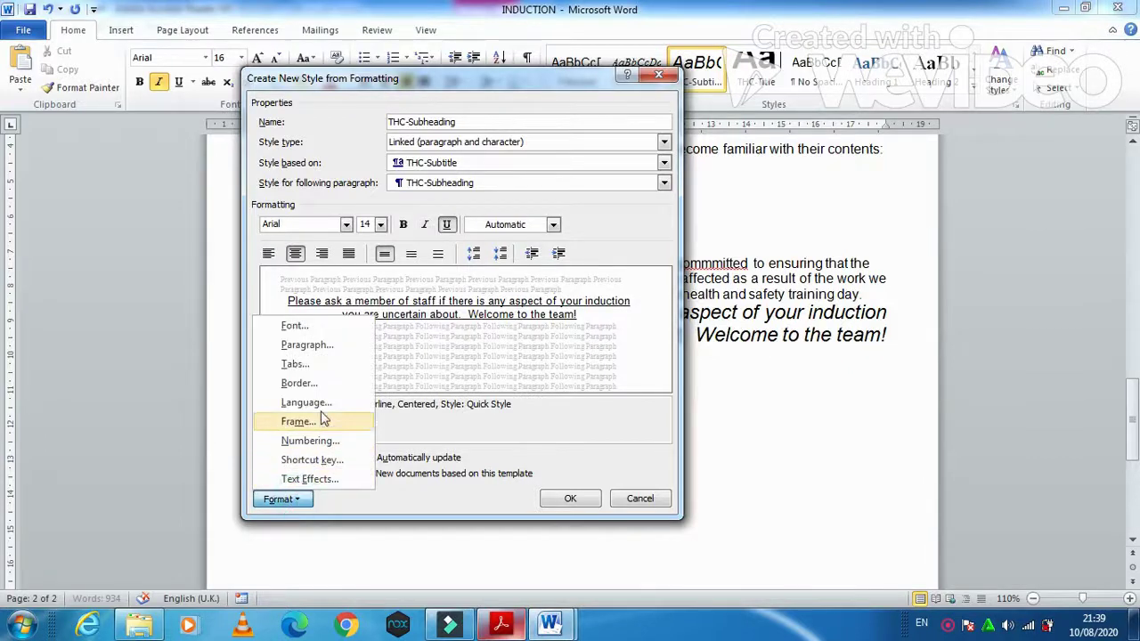
{"action": "left_click", "coordinate": [307, 346]}
{"action": "double_click", "coordinate": [499, 336]}
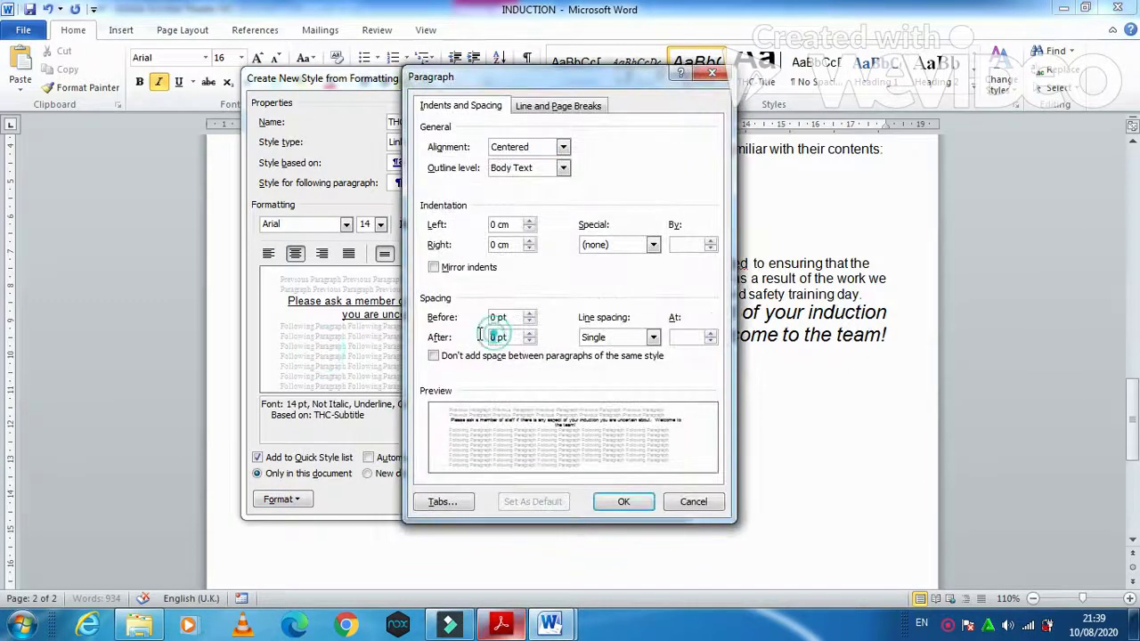
{"action": "left_click", "coordinate": [645, 501]}
{"action": "left_click", "coordinate": [567, 500]}
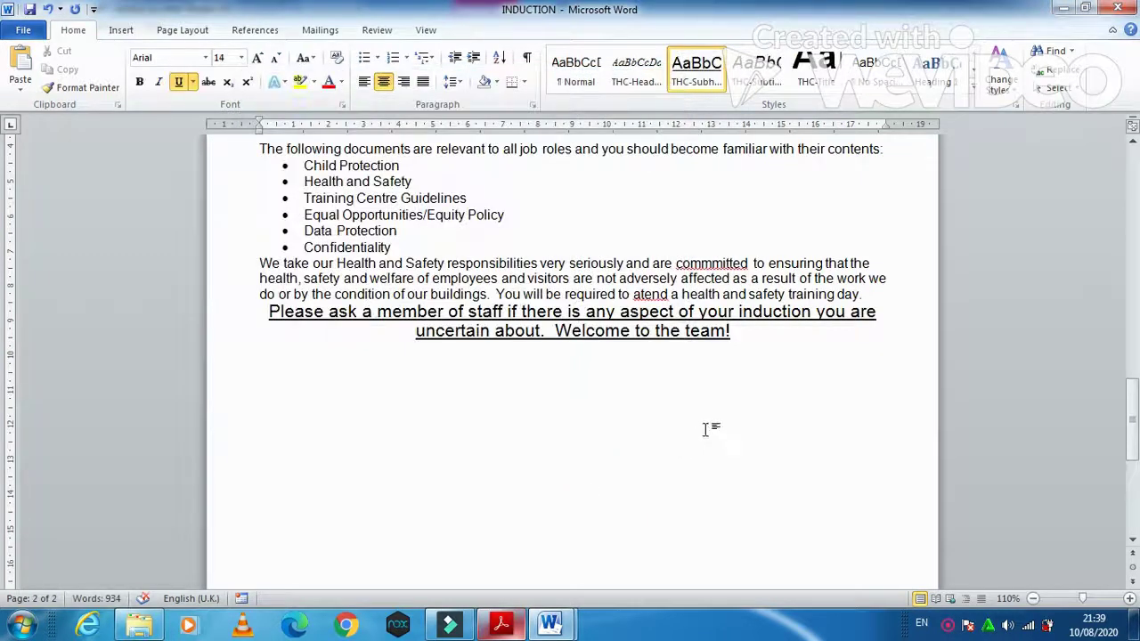
Select the next style's settings rows in the PDF specification
{"action": "key", "text": "alt+Tab"}
{"action": "left_click_drag", "start_coordinate": [242, 415], "coordinate": [147, 430]}
{"action": "key", "text": "alt+Tab"}
Start a new style from the closing paragraph and name it THC-body
{"action": "left_click", "coordinate": [973, 91]}
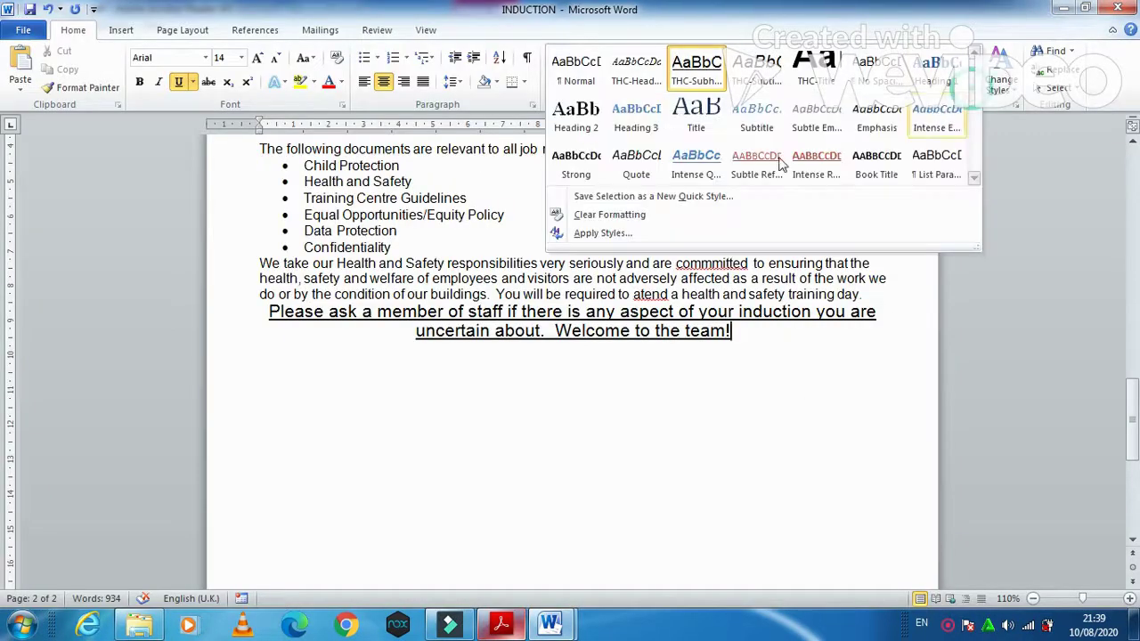
{"action": "left_click", "coordinate": [740, 195]}
{"action": "key", "text": "ctrl+v"}
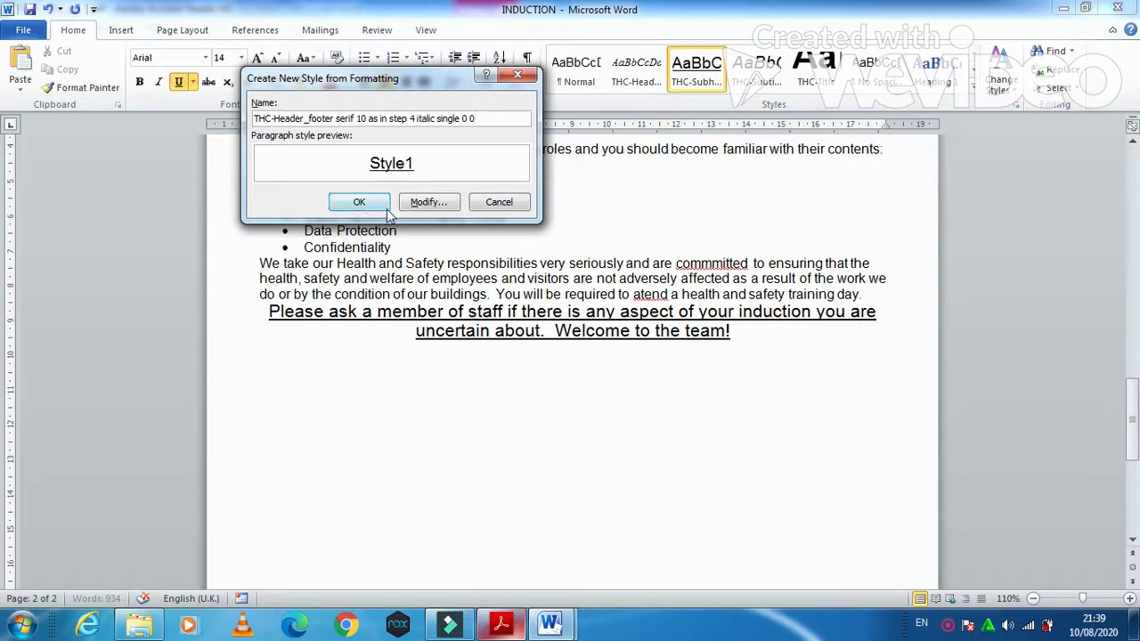
{"action": "left_click_drag", "start_coordinate": [497, 117], "coordinate": [304, 109]}
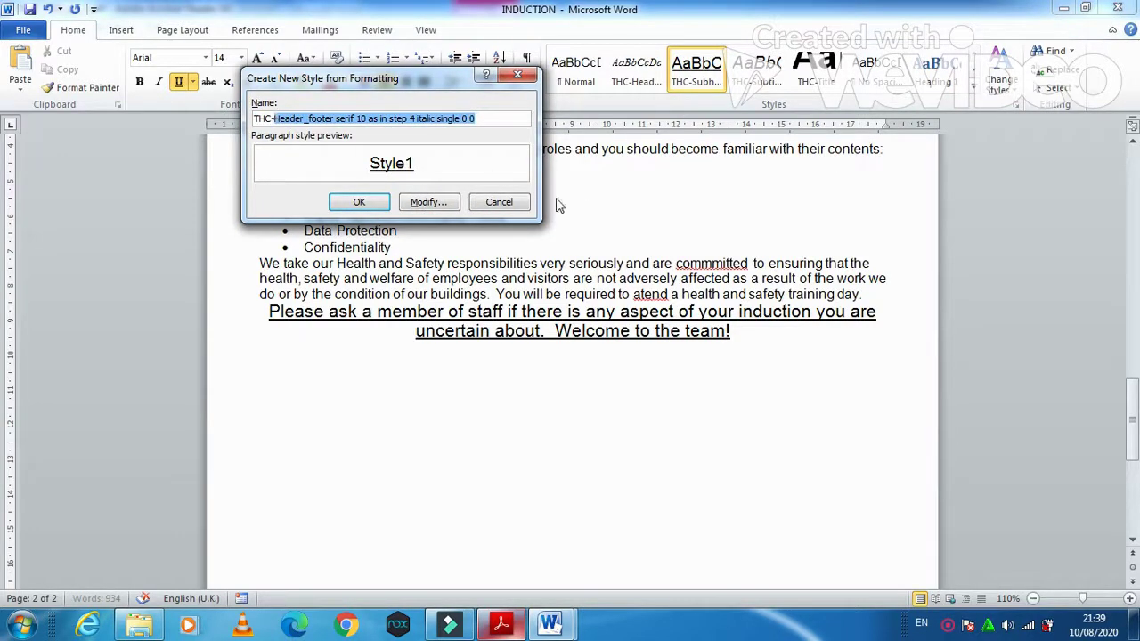
{"action": "type", "text": "body"}
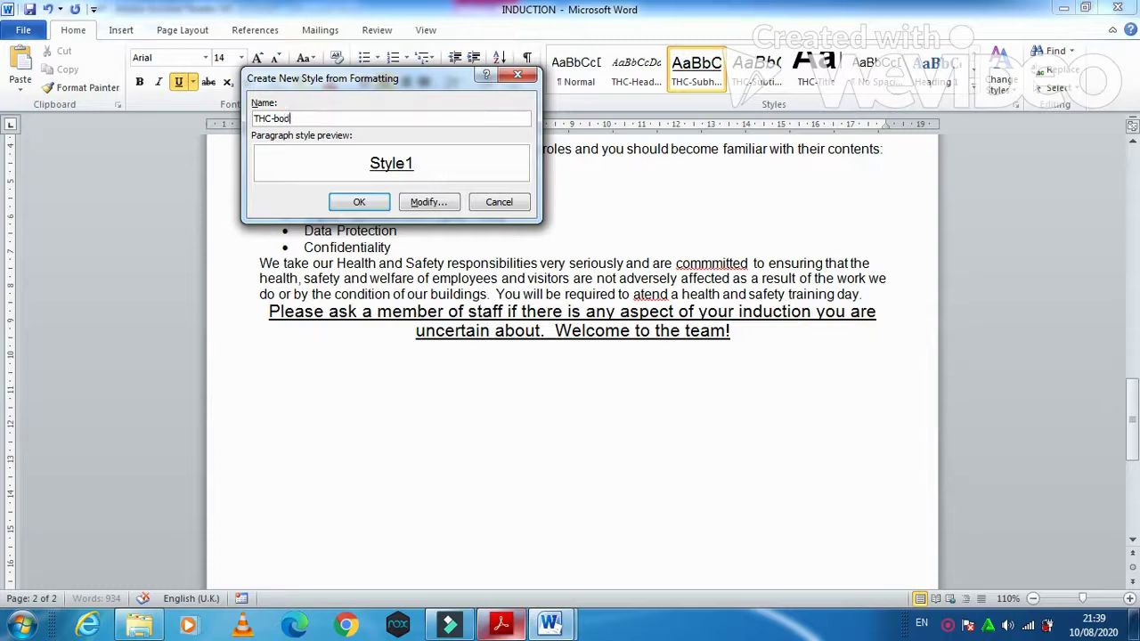
{"action": "left_click", "coordinate": [449, 203]}
Make THC-body justified Times New Roman at 11 pt
{"action": "key", "text": "alt+Tab"}
{"action": "left_click", "coordinate": [361, 390]}
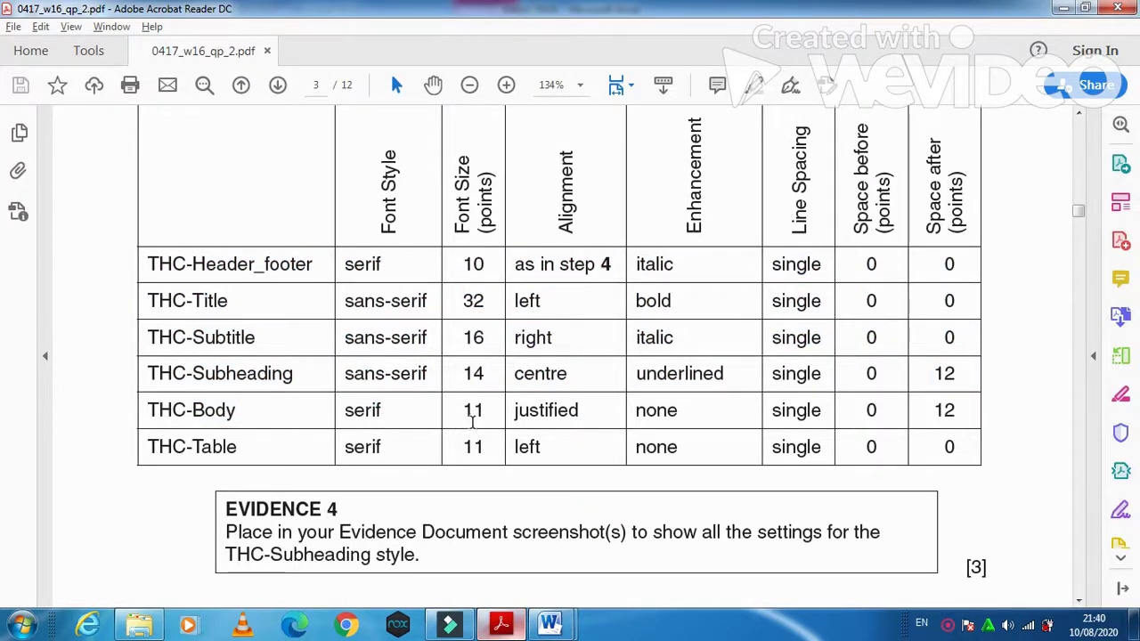
{"action": "key", "text": "alt+Tab"}
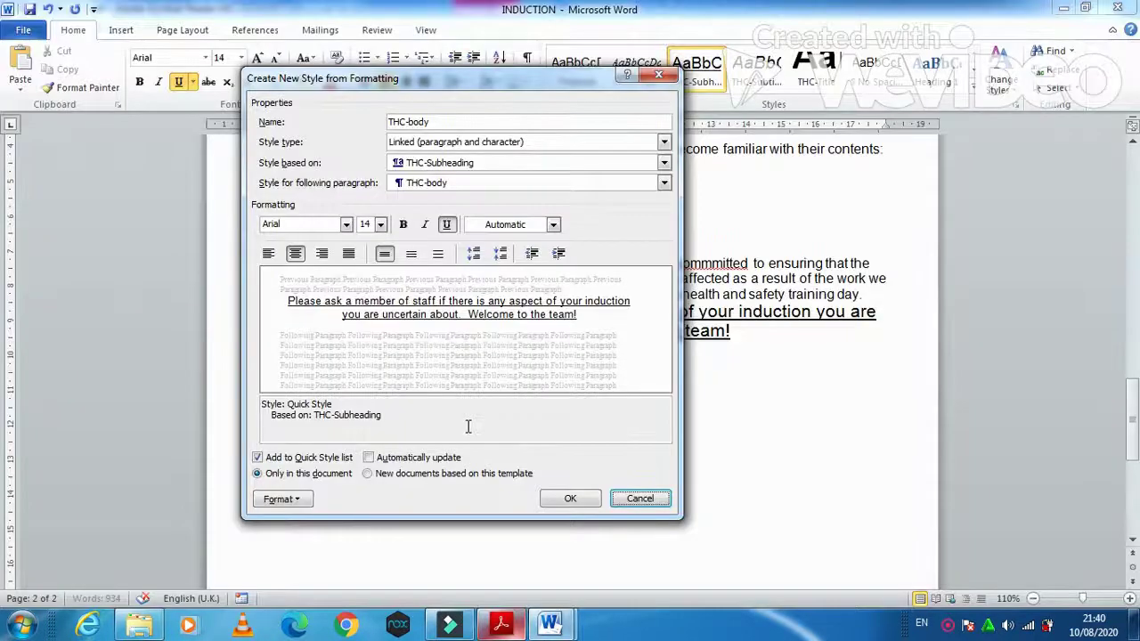
{"action": "left_click", "coordinate": [349, 253]}
{"action": "left_click", "coordinate": [380, 224]}
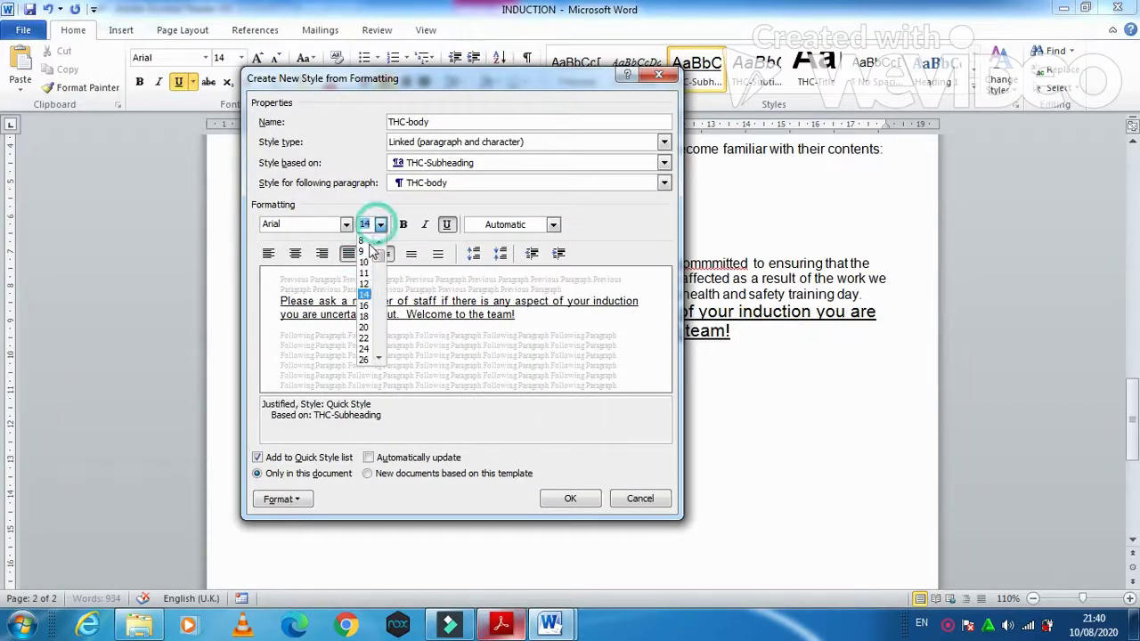
{"action": "left_click", "coordinate": [364, 274]}
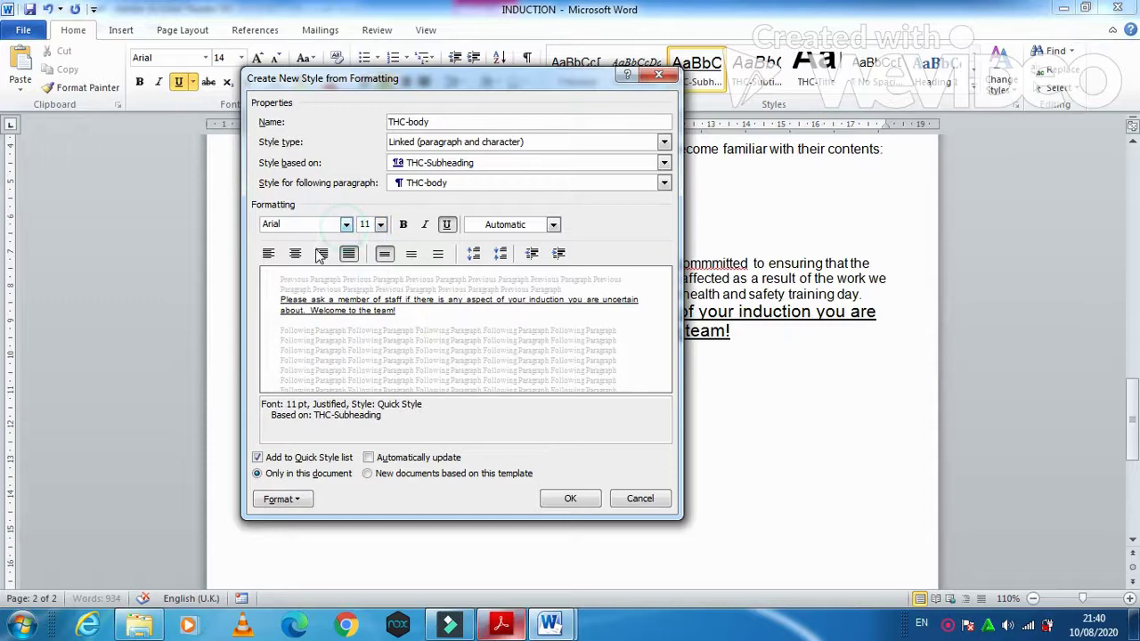
{"action": "left_click", "coordinate": [346, 225]}
{"action": "left_click", "coordinate": [310, 283]}
Remove the underline, keep 12 pt spacing after, and create THC-body
{"action": "key", "text": "alt+Tab"}
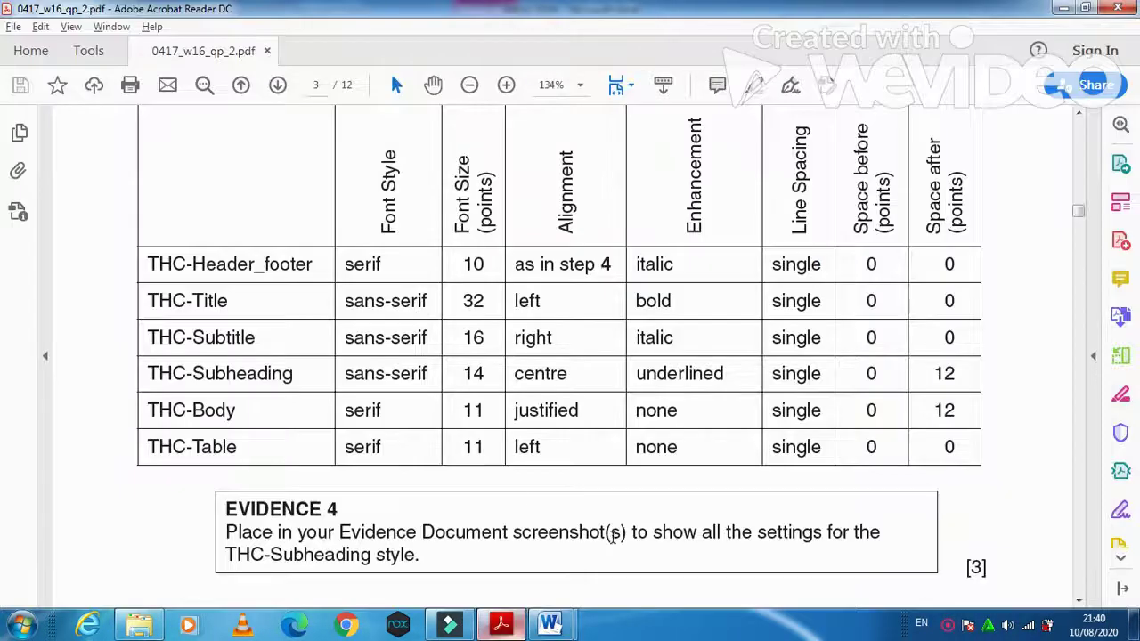
{"action": "key", "text": "alt+Tab"}
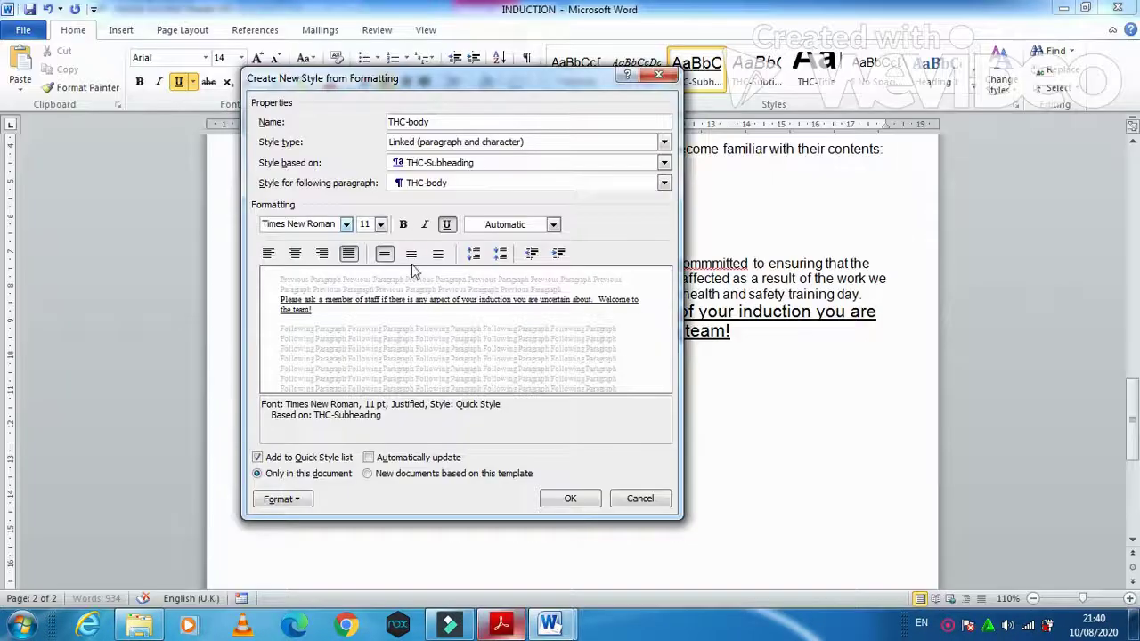
{"action": "left_click", "coordinate": [447, 225]}
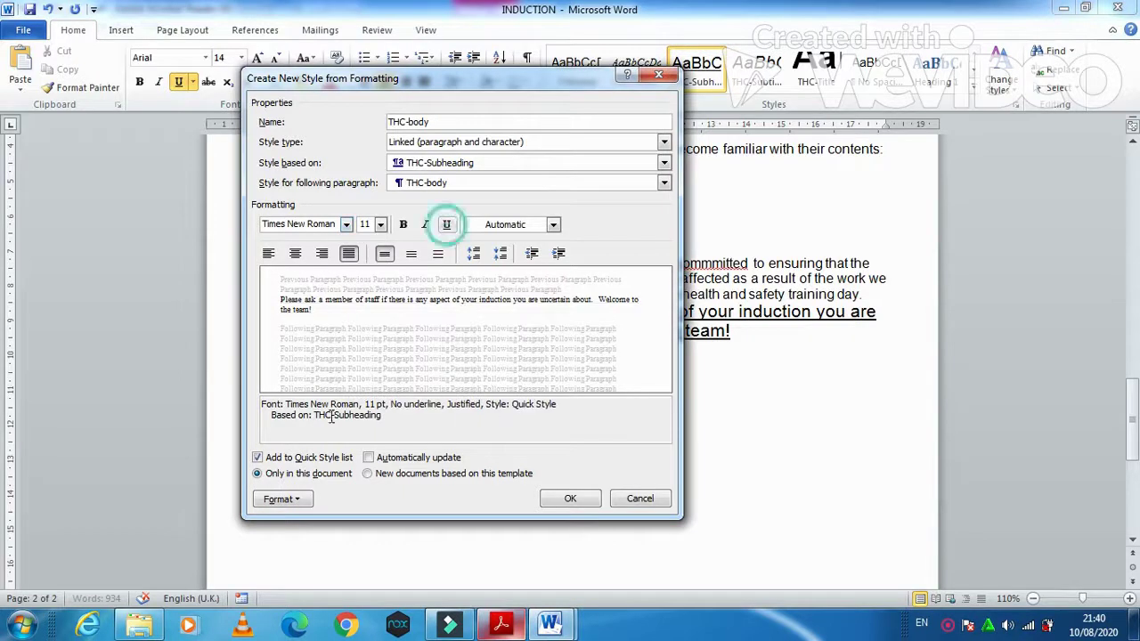
{"action": "left_click", "coordinate": [281, 498]}
{"action": "left_click", "coordinate": [312, 345]}
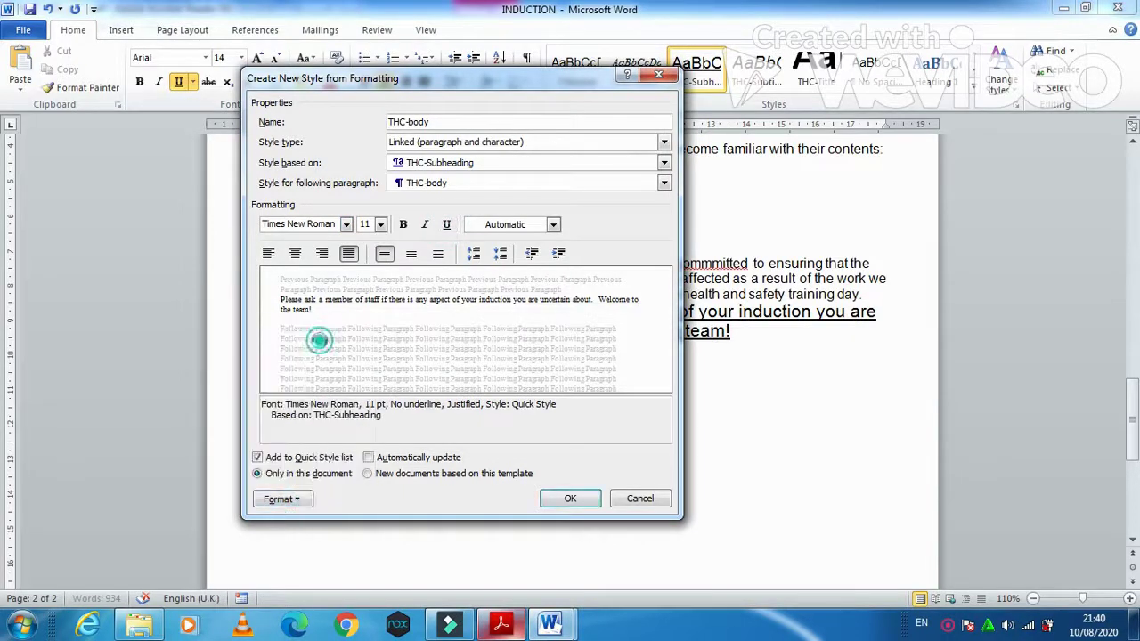
{"action": "double_click", "coordinate": [499, 338]}
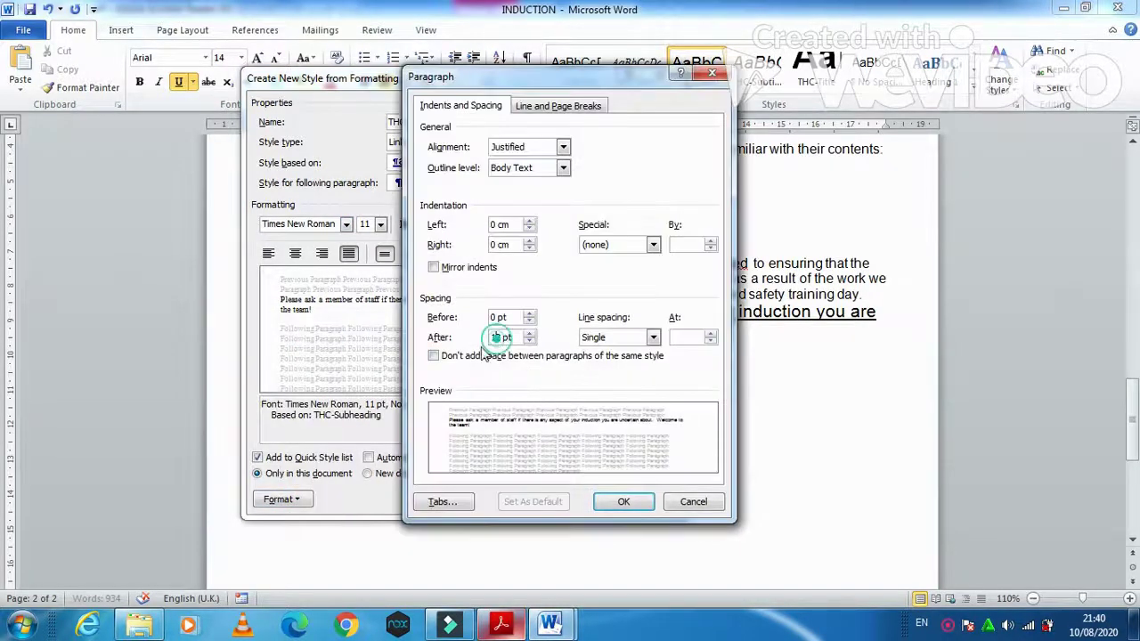
{"action": "left_click", "coordinate": [625, 501]}
{"action": "left_click", "coordinate": [570, 499]}
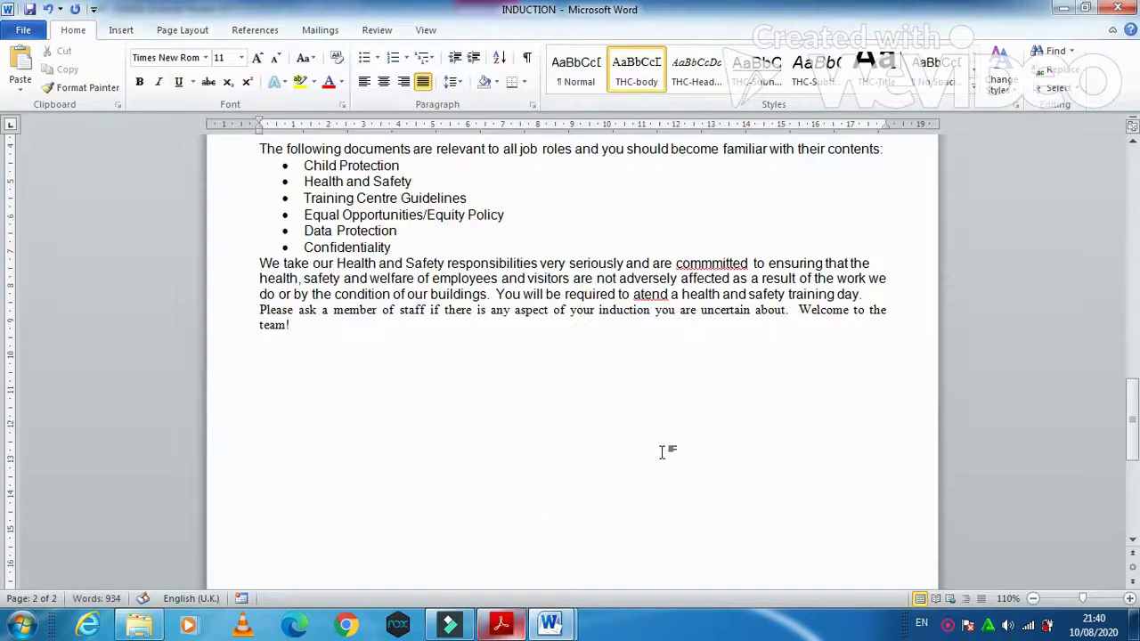
Start a new quick style named THC- table from the closing paragraph
{"action": "left_click", "coordinate": [974, 92]}
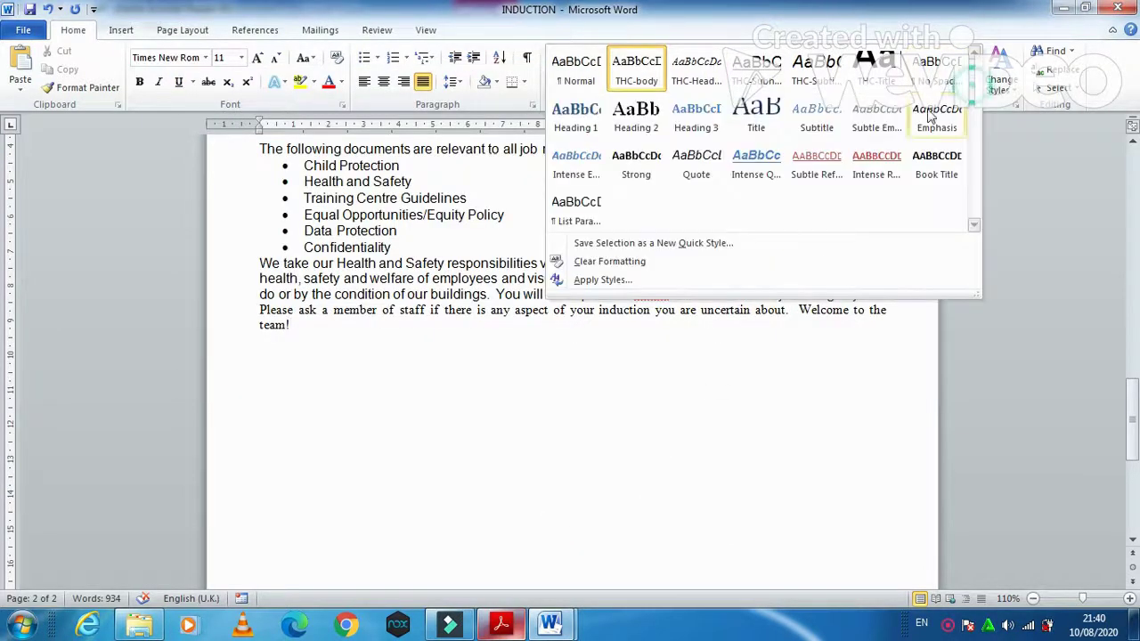
{"action": "left_click", "coordinate": [712, 241]}
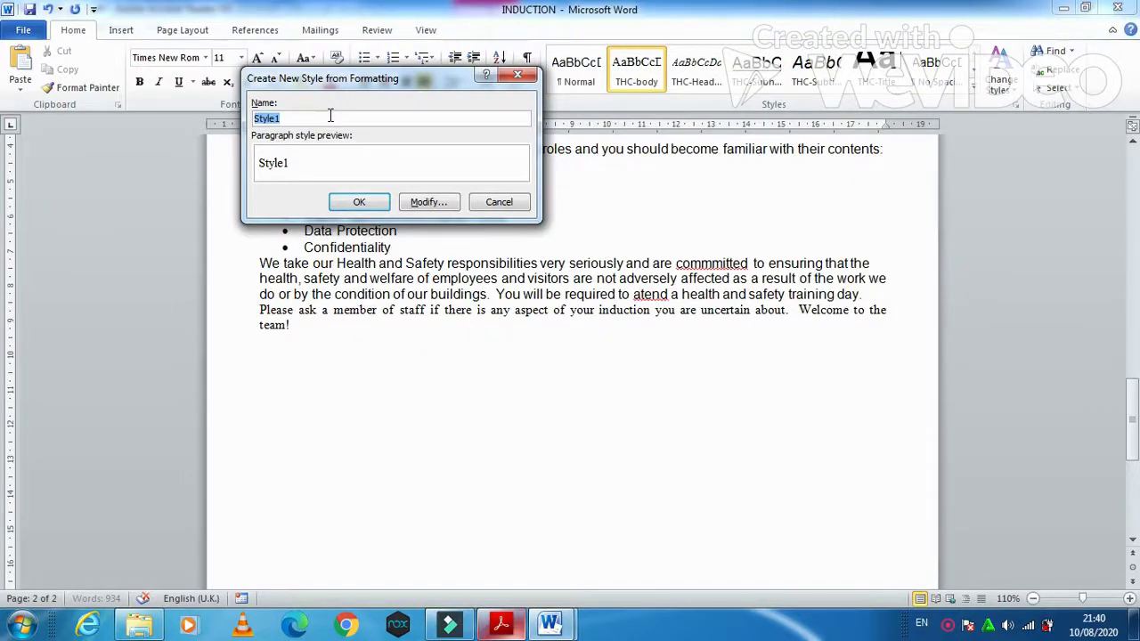
{"action": "type", "text": "TR"}
{"action": "left_click", "coordinate": [431, 203]}
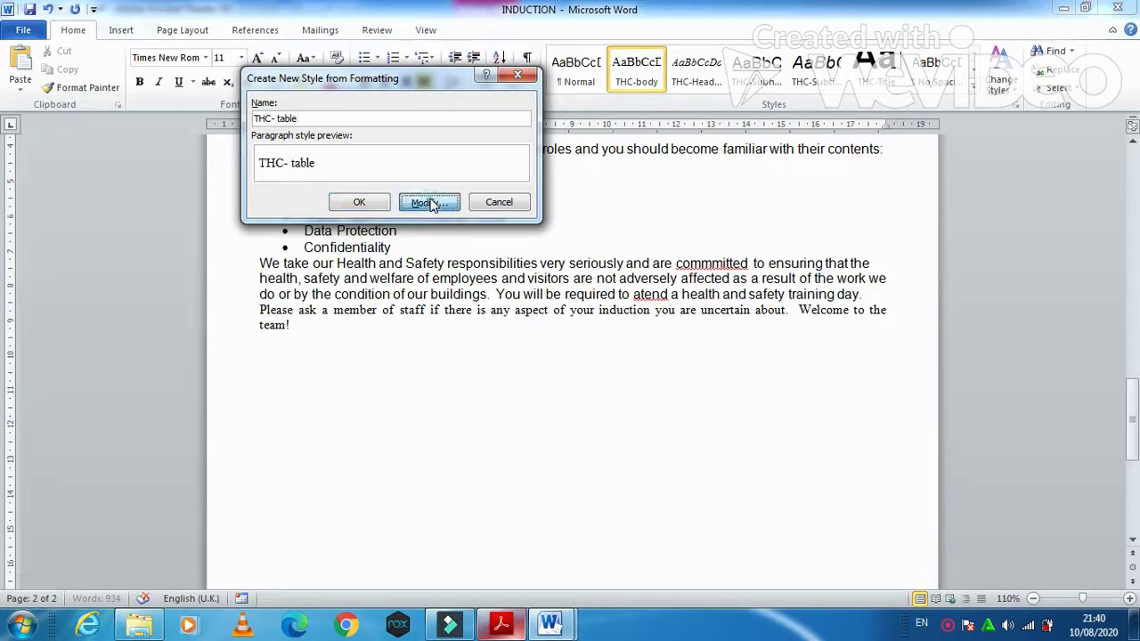
Make THC- table left-aligned with 0 pt space after and create it
{"action": "key", "text": "alt+Tab"}
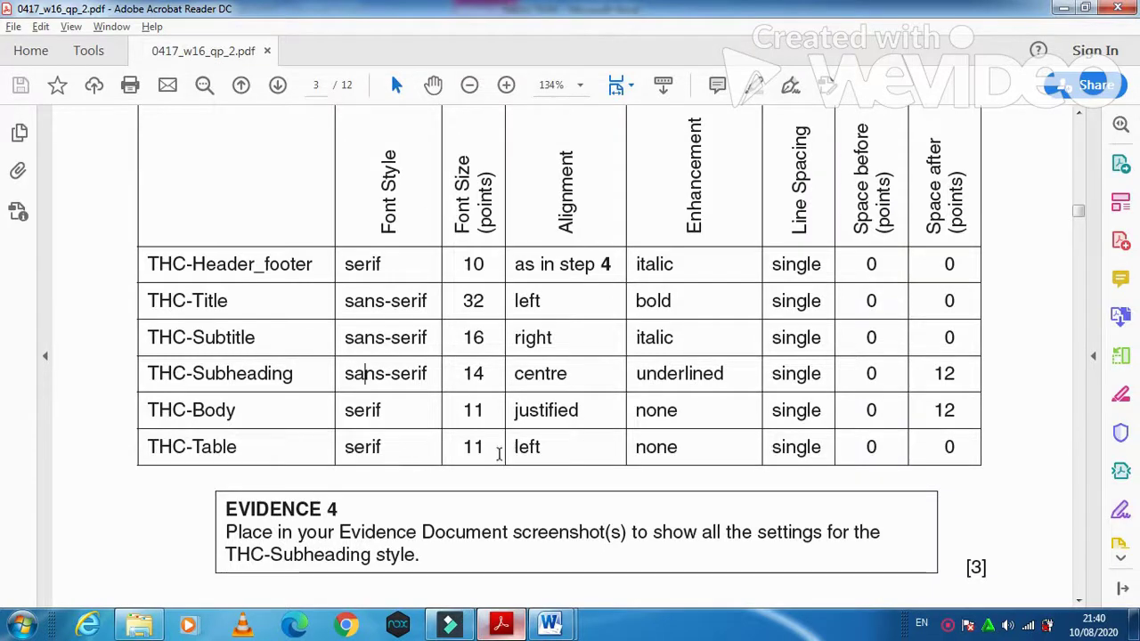
{"action": "key", "text": "alt+Tab"}
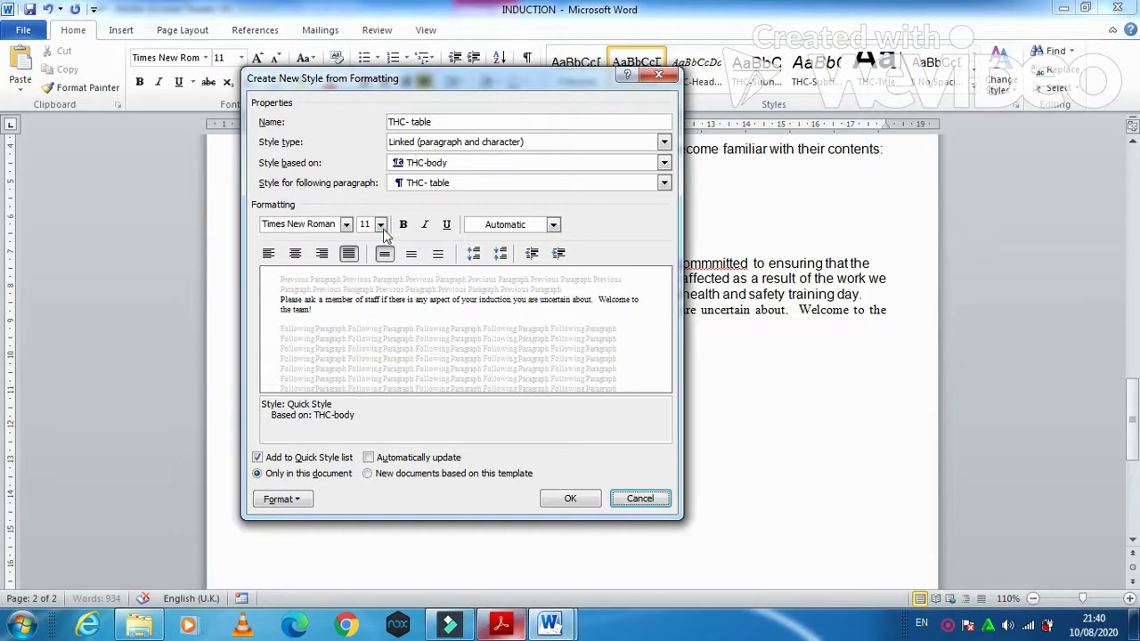
{"action": "left_click", "coordinate": [268, 253]}
{"action": "key", "text": "alt+Tab"}
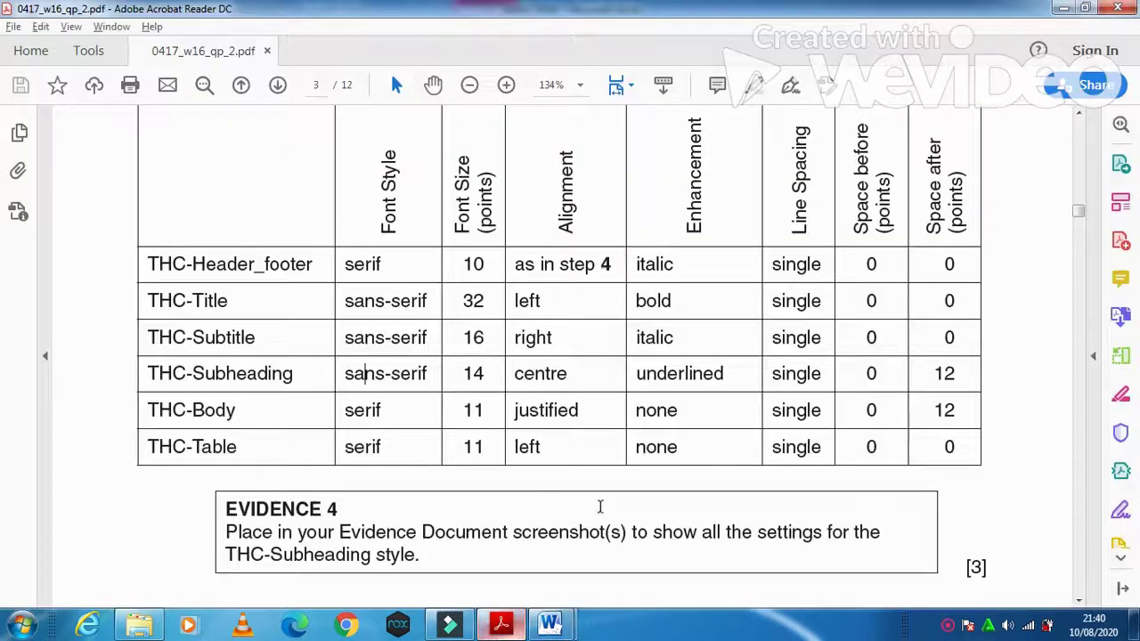
{"action": "key", "text": "alt+Tab"}
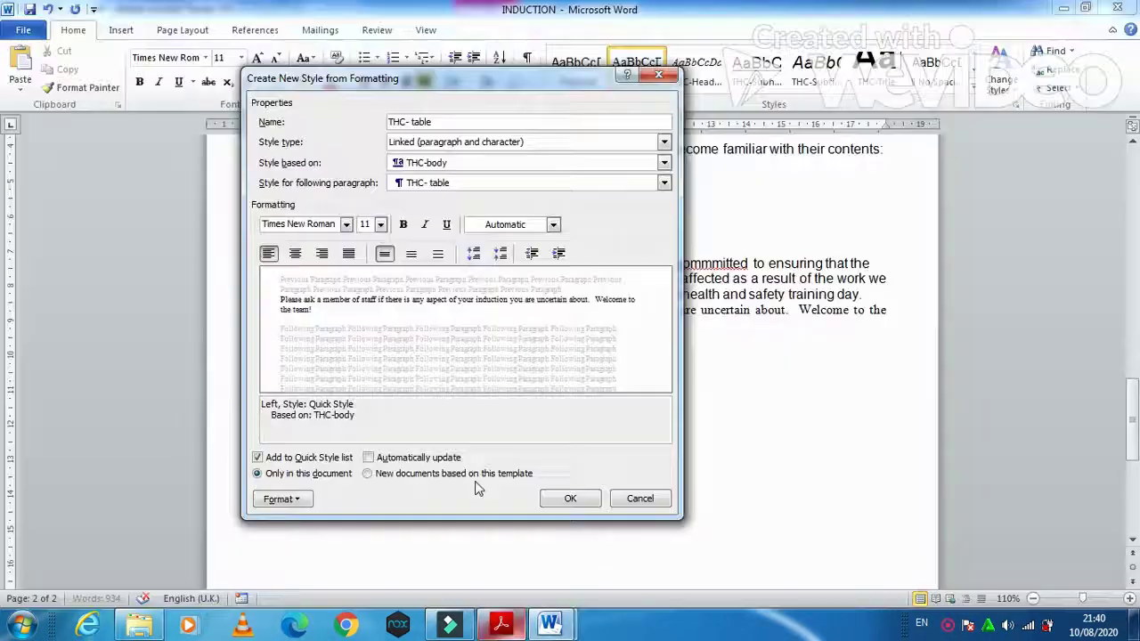
{"action": "left_click", "coordinate": [295, 500]}
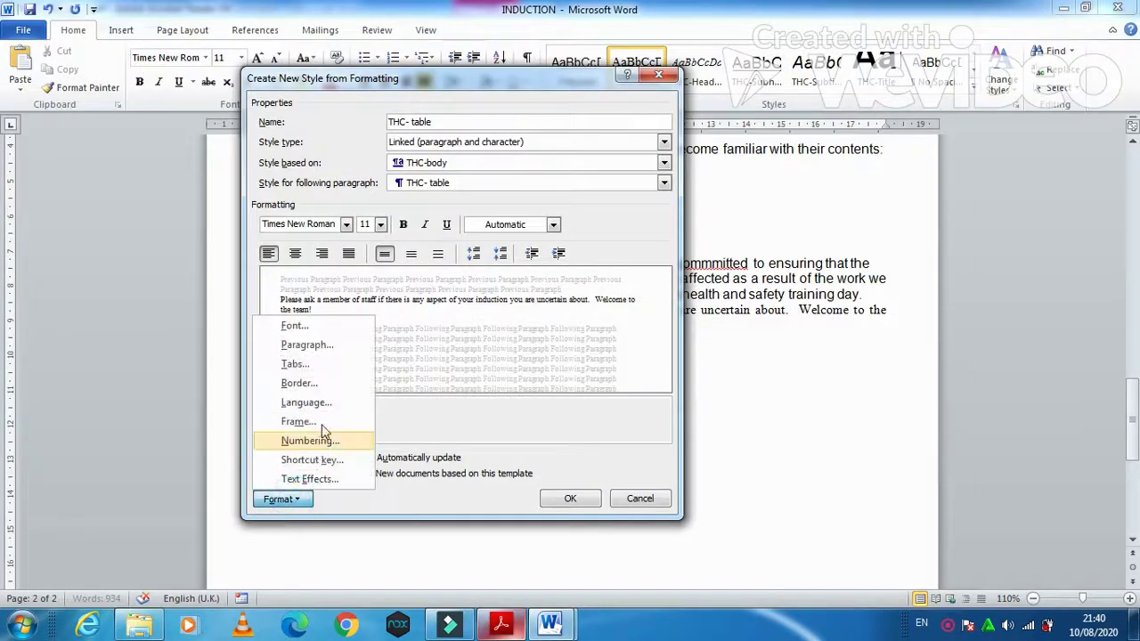
{"action": "left_click", "coordinate": [326, 351]}
{"action": "left_click", "coordinate": [500, 337]}
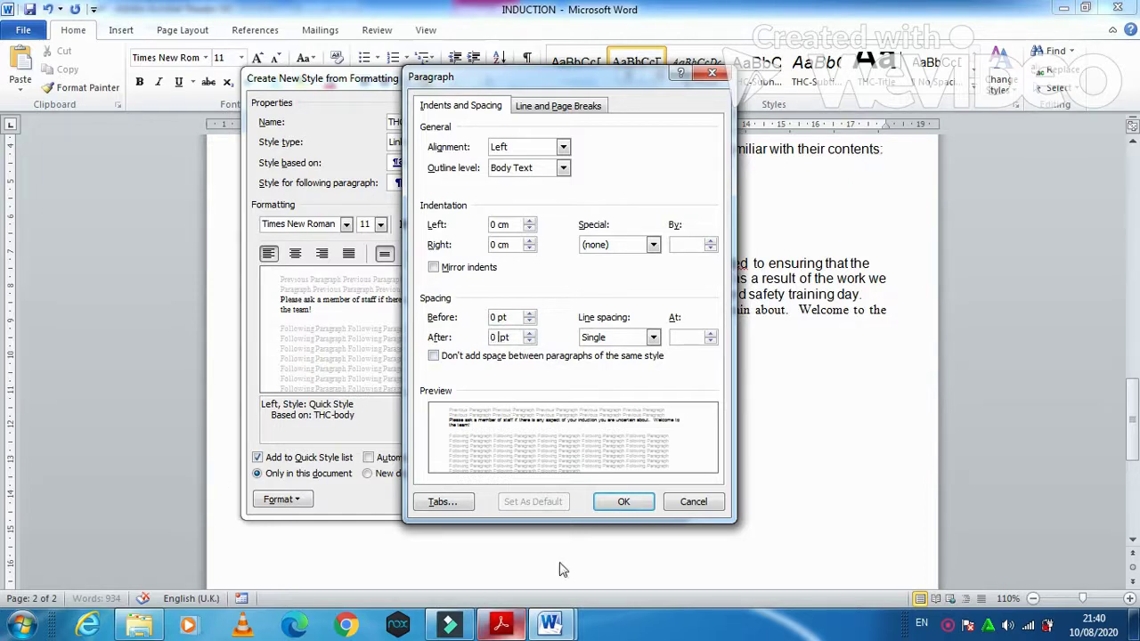
{"action": "left_click", "coordinate": [620, 502]}
{"action": "left_click", "coordinate": [572, 500]}
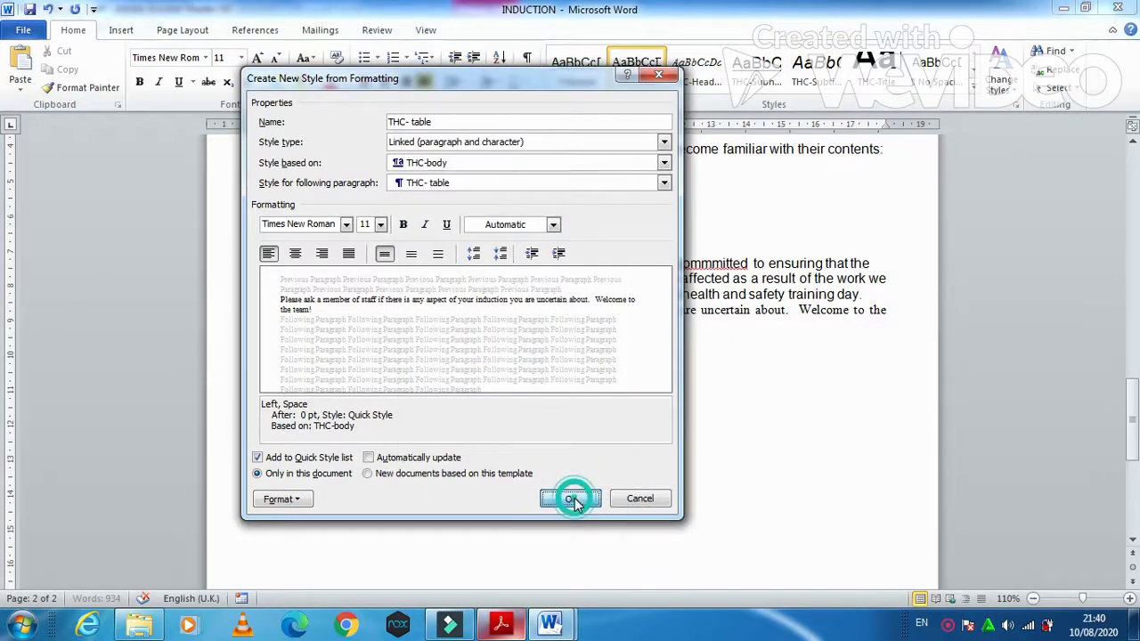
Look up the THC-Subheading requirement for the Evidence 4 task in the exam paper
{"action": "left_click", "coordinate": [500, 624]}
{"action": "scroll", "coordinate": [479, 513], "scroll_direction": "down", "scroll_amount": 2}
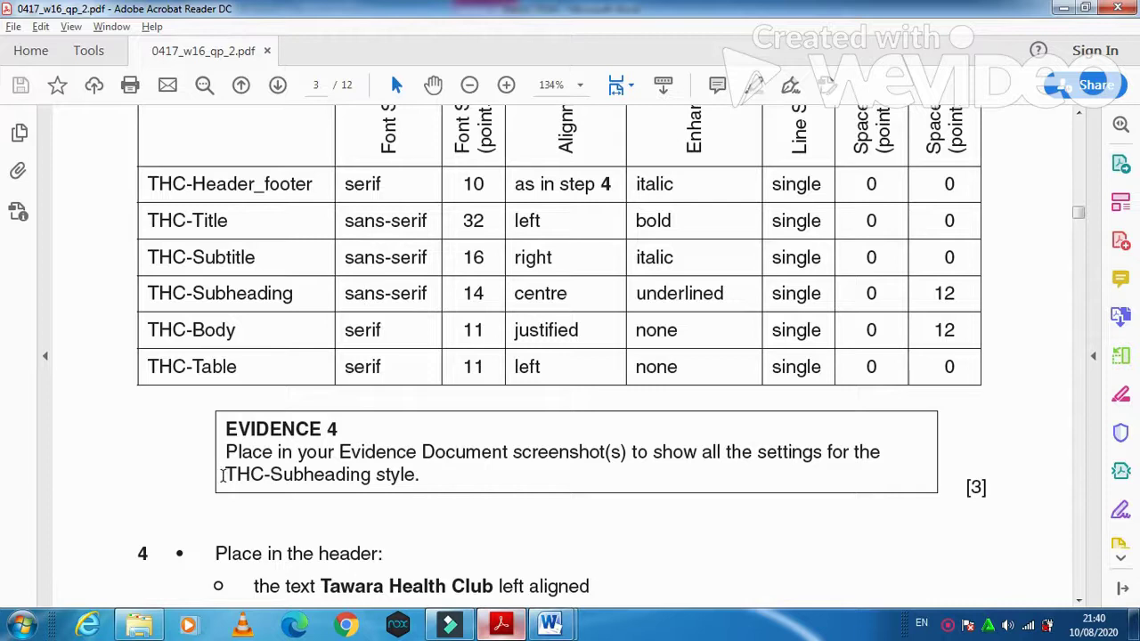
{"action": "left_click_drag", "start_coordinate": [222, 476], "coordinate": [418, 477]}
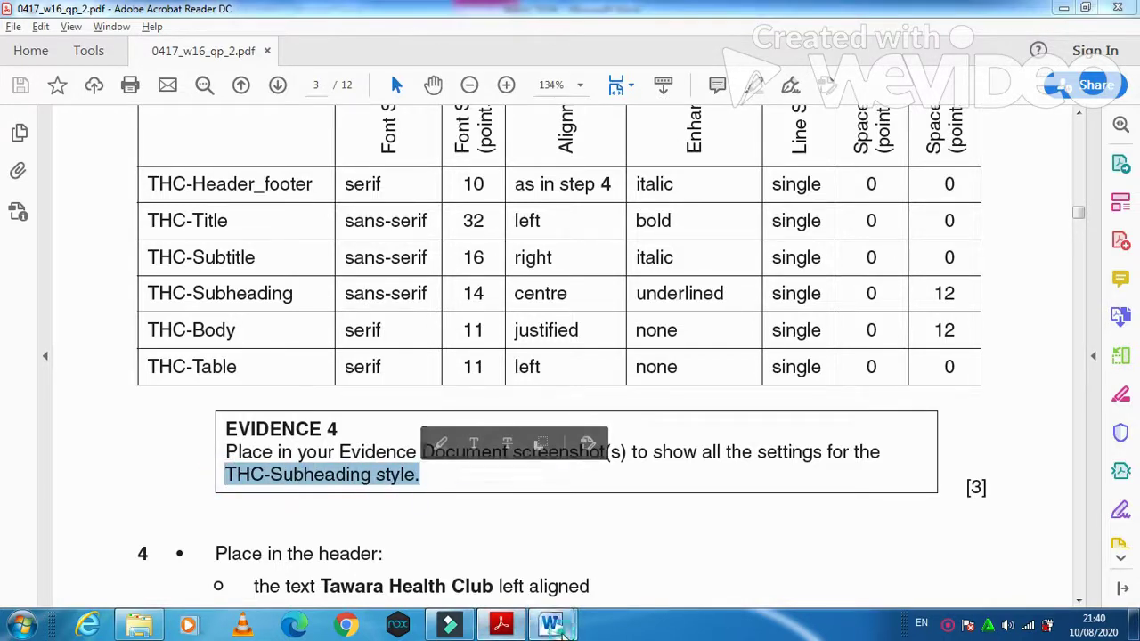
{"action": "mouse_move", "coordinate": [549, 624]}
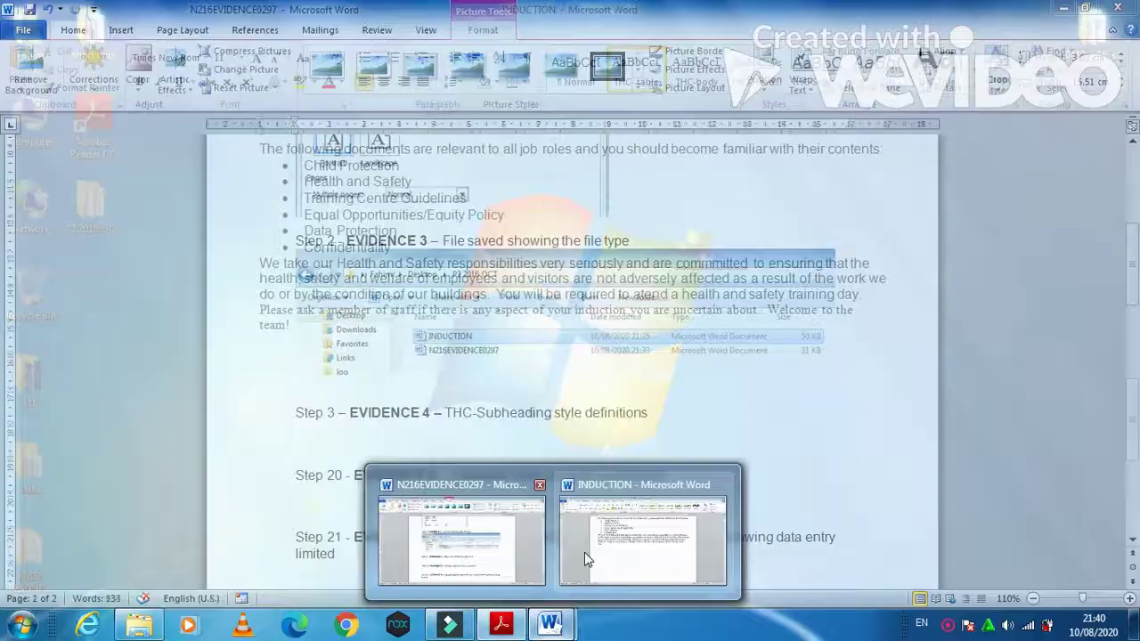
{"action": "left_click", "coordinate": [586, 555]}
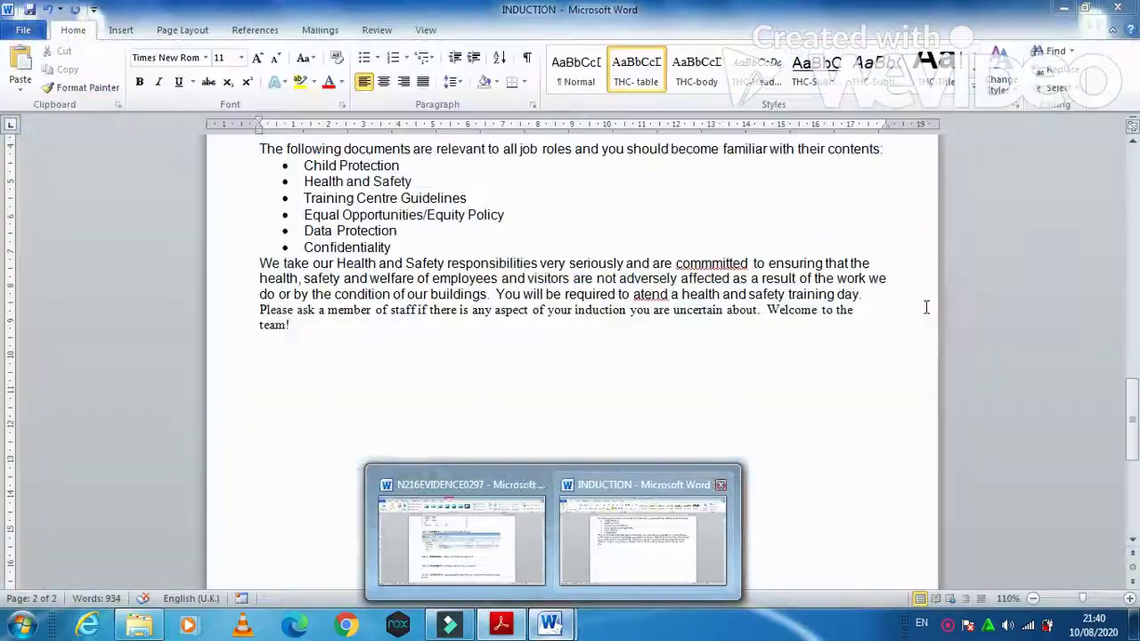
Paste a screenshot of the THC-Subheading style settings under Step 3 – EVIDENCE 4
{"action": "right_click", "coordinate": [826, 75]}
{"action": "left_click", "coordinate": [867, 102]}
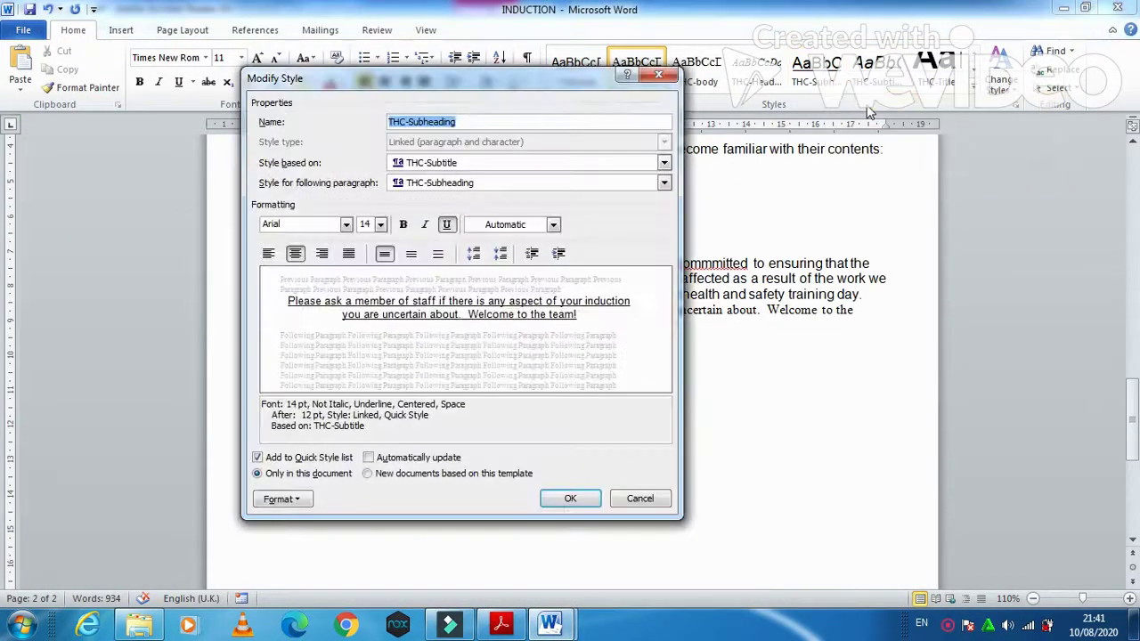
{"action": "left_click", "coordinate": [569, 498]}
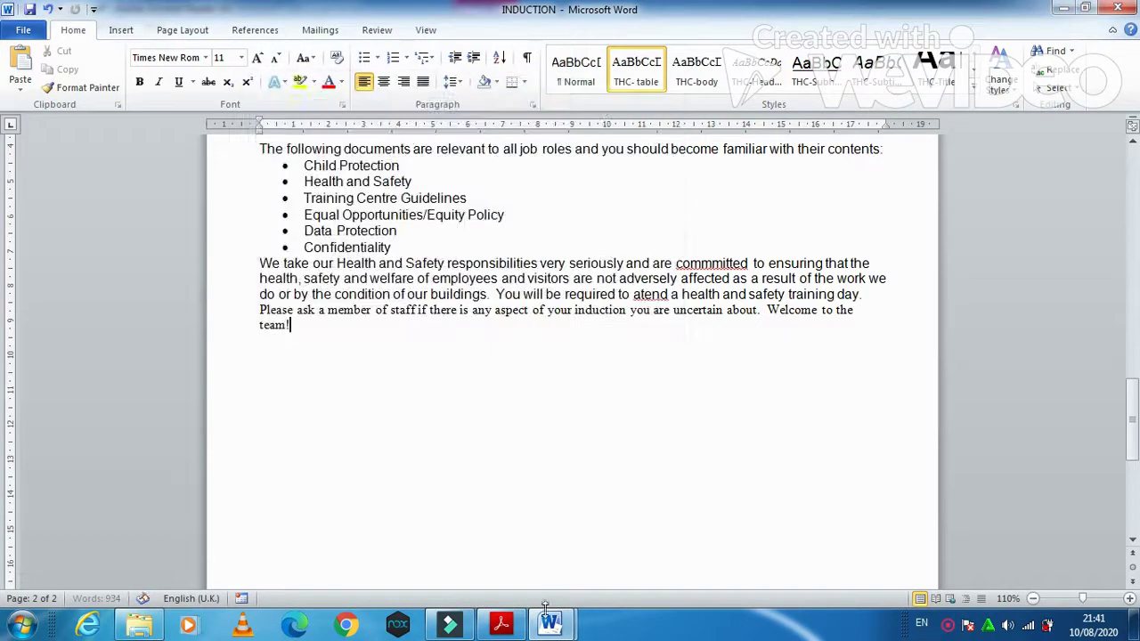
{"action": "mouse_move", "coordinate": [536, 628]}
{"action": "left_click", "coordinate": [481, 550]}
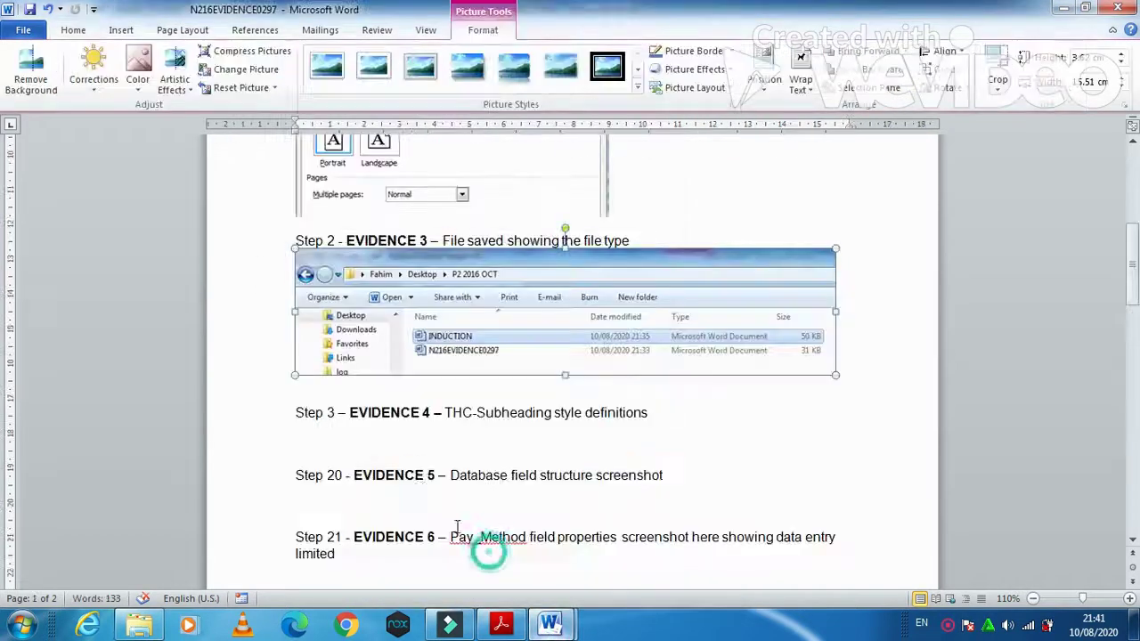
{"action": "left_click", "coordinate": [362, 432]}
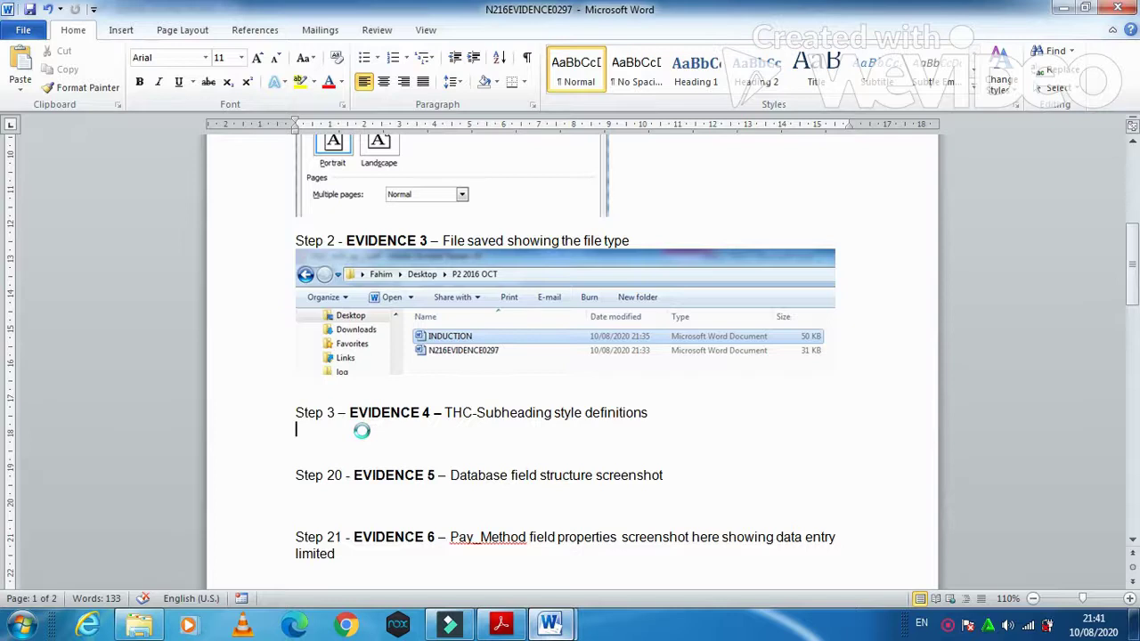
{"action": "key", "text": "ctrl+v"}
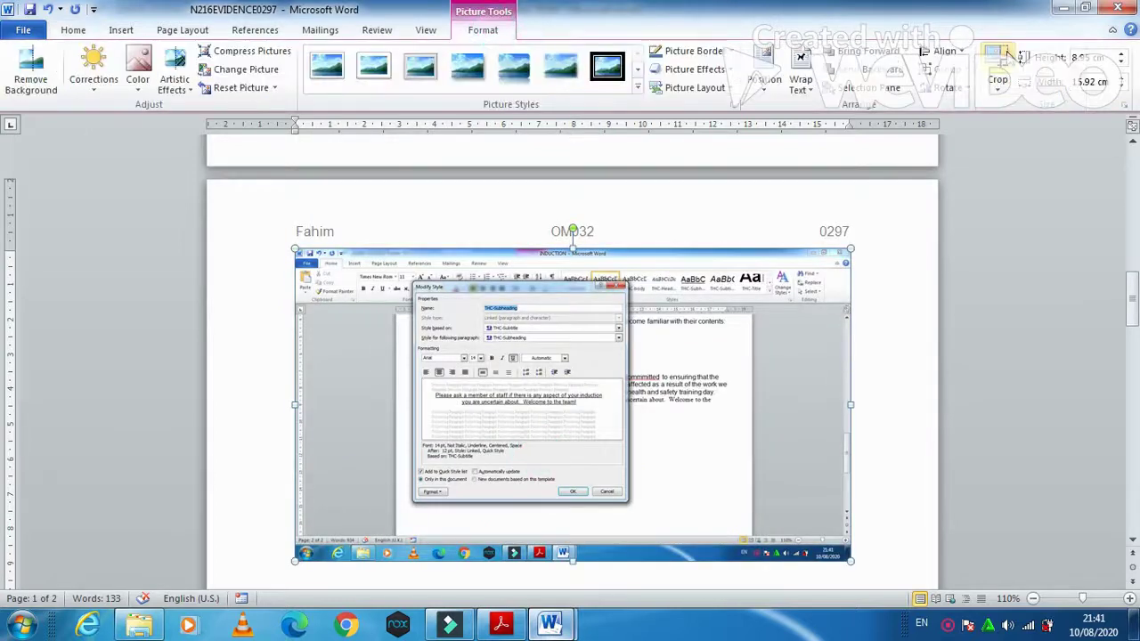
Crop the screenshot to just the style dialog and enlarge it for readability
{"action": "left_click", "coordinate": [995, 57]}
{"action": "left_click_drag", "start_coordinate": [848, 558], "coordinate": [629, 504]}
{"action": "scroll", "coordinate": [613, 310], "scroll_direction": "up", "scroll_amount": 5}
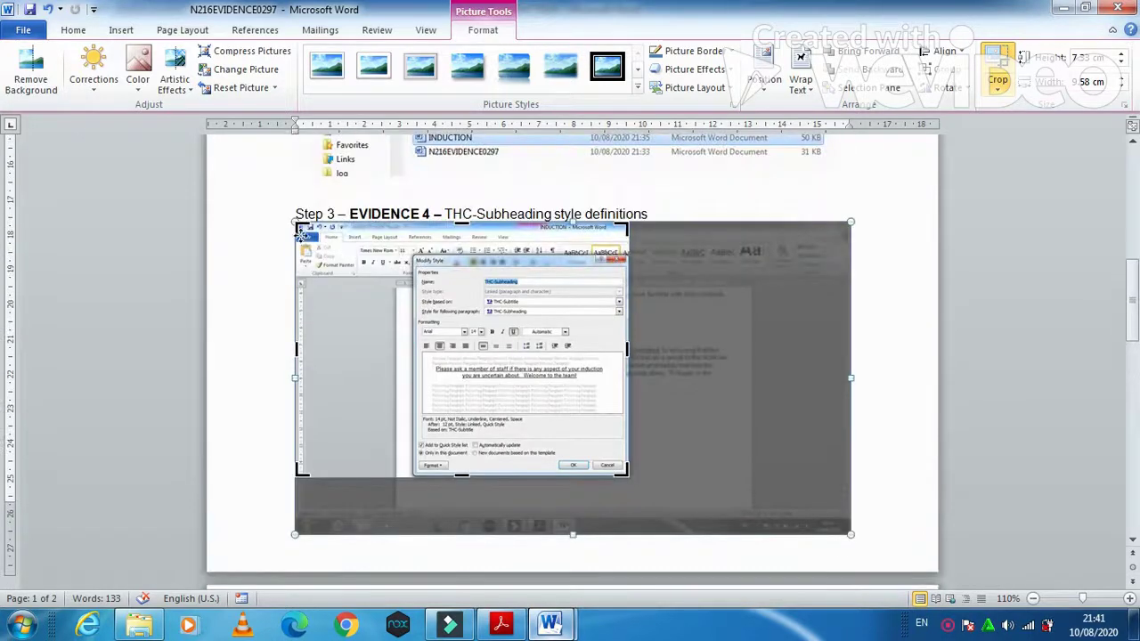
{"action": "left_click_drag", "start_coordinate": [298, 224], "coordinate": [408, 255]}
{"action": "left_click", "coordinate": [868, 272]}
{"action": "left_click", "coordinate": [484, 315]}
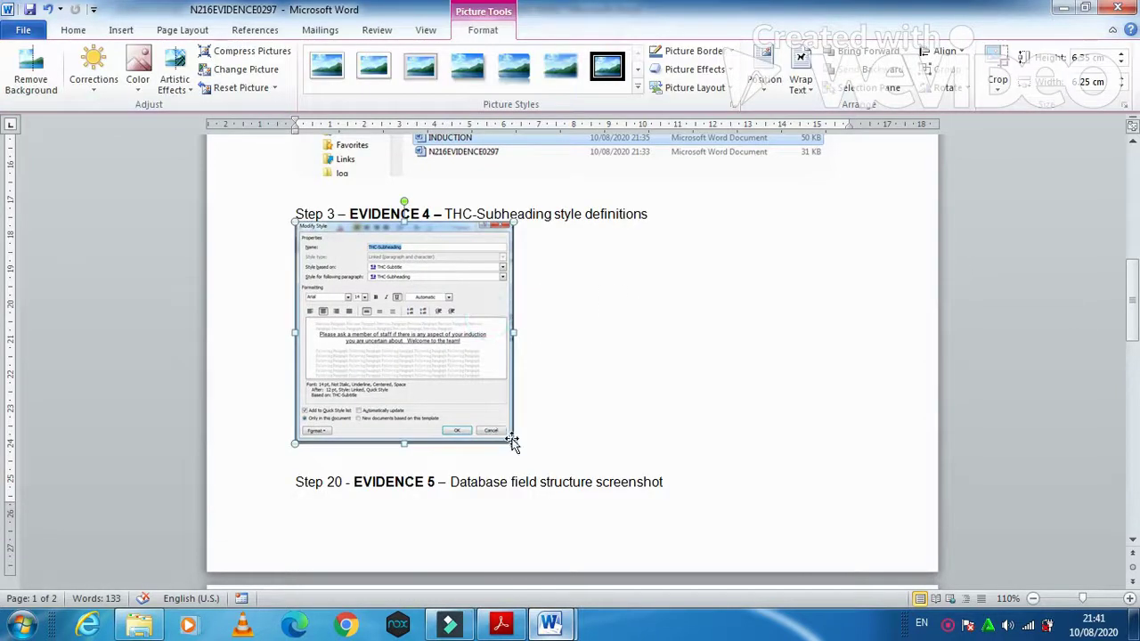
{"action": "left_click_drag", "start_coordinate": [513, 442], "coordinate": [584, 538]}
{"action": "scroll", "coordinate": [445, 552], "scroll_direction": "down", "scroll_amount": 10}
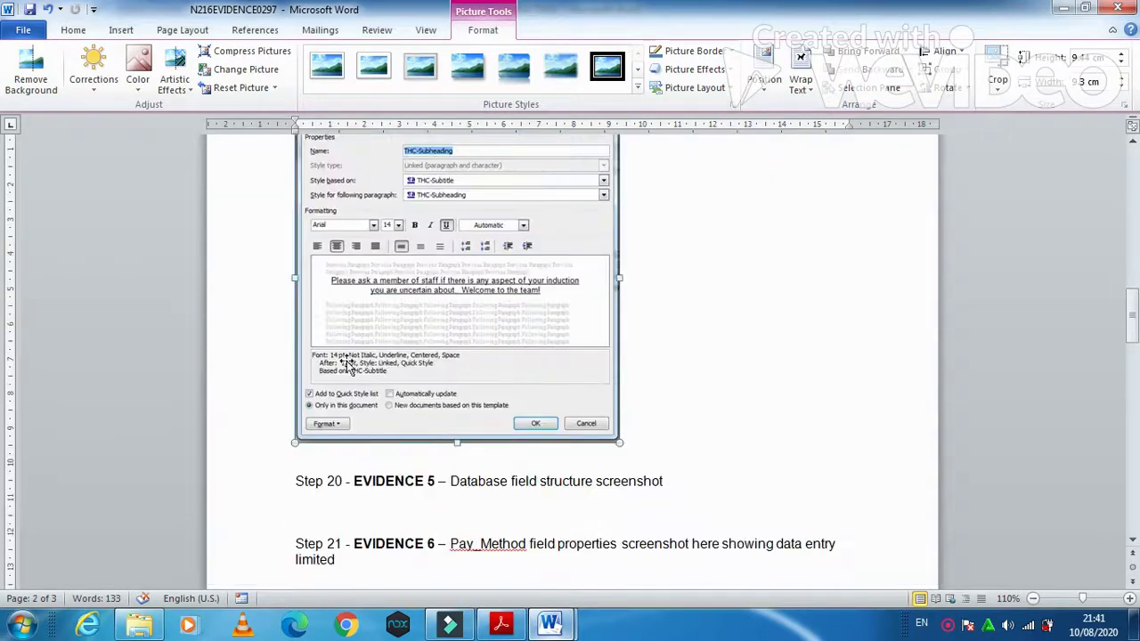
{"action": "key", "text": "alt+Tab"}
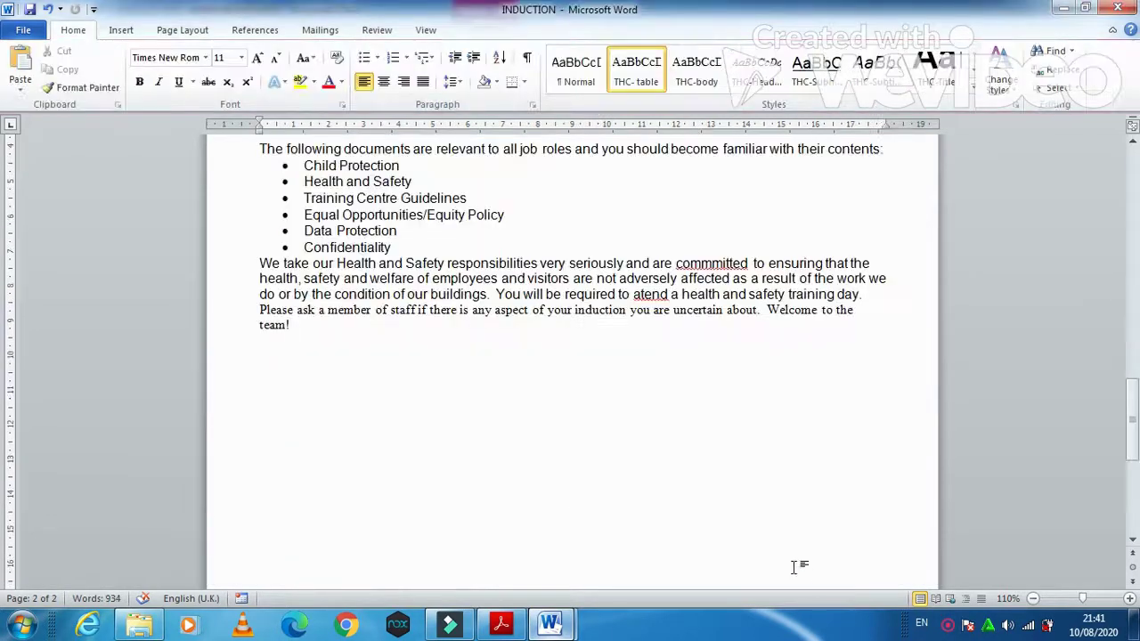
{"action": "left_click", "coordinate": [500, 623]}
{"action": "left_click", "coordinate": [463, 543]}
{"action": "scroll", "coordinate": [451, 393], "scroll_direction": "down", "scroll_amount": 3}
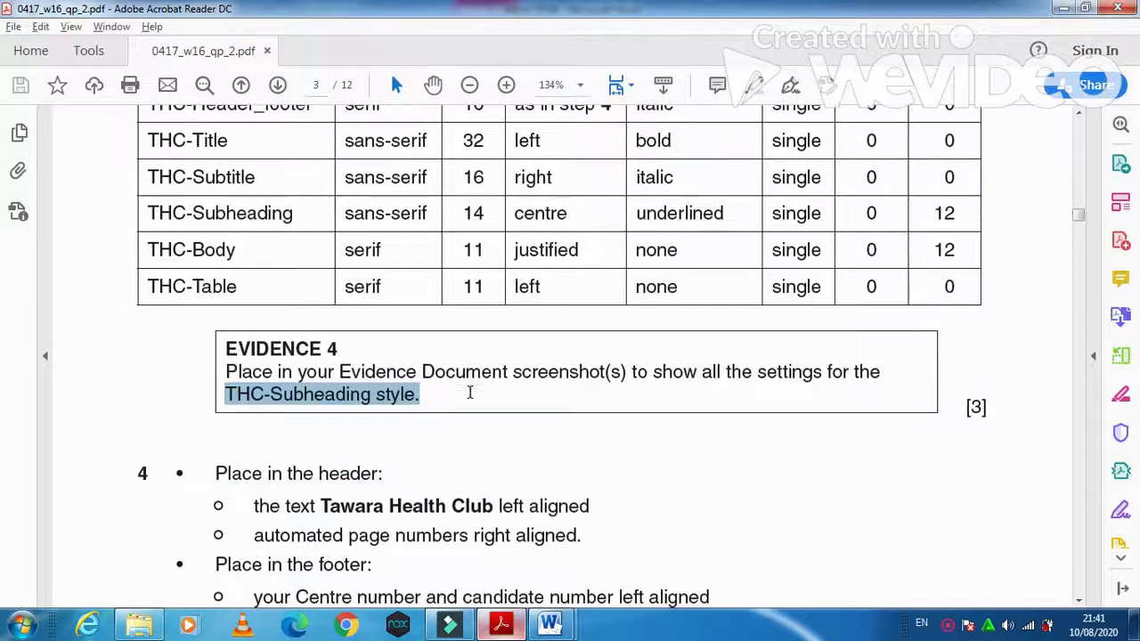
{"action": "scroll", "coordinate": [451, 393], "scroll_direction": "down", "scroll_amount": 3}
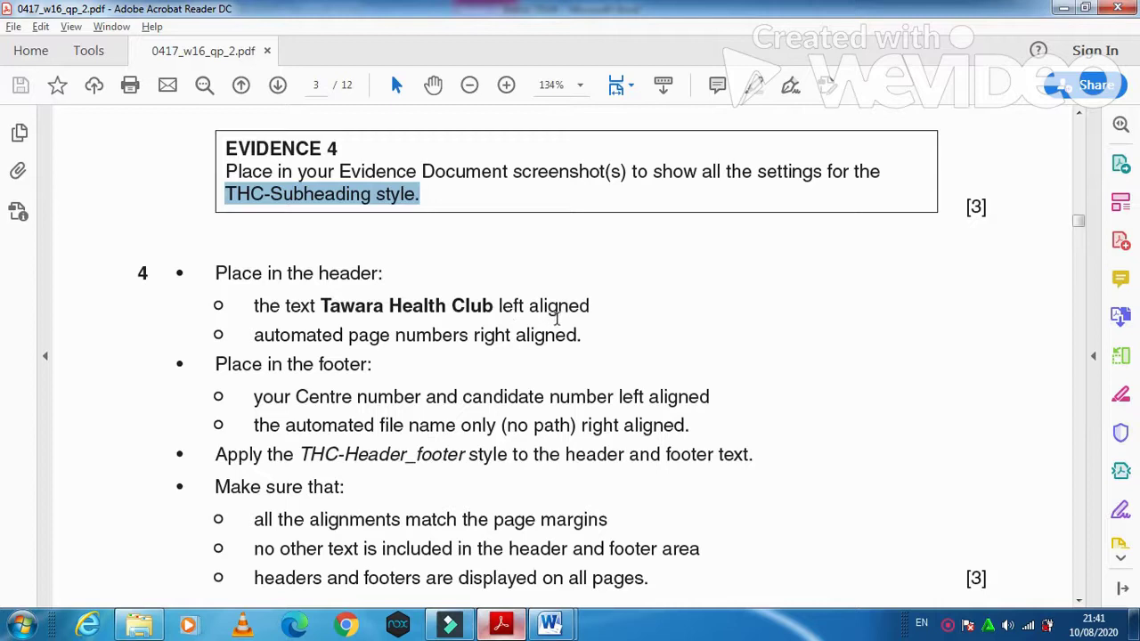
{"action": "mouse_move", "coordinate": [547, 621]}
{"action": "mouse_move", "coordinate": [621, 563]}
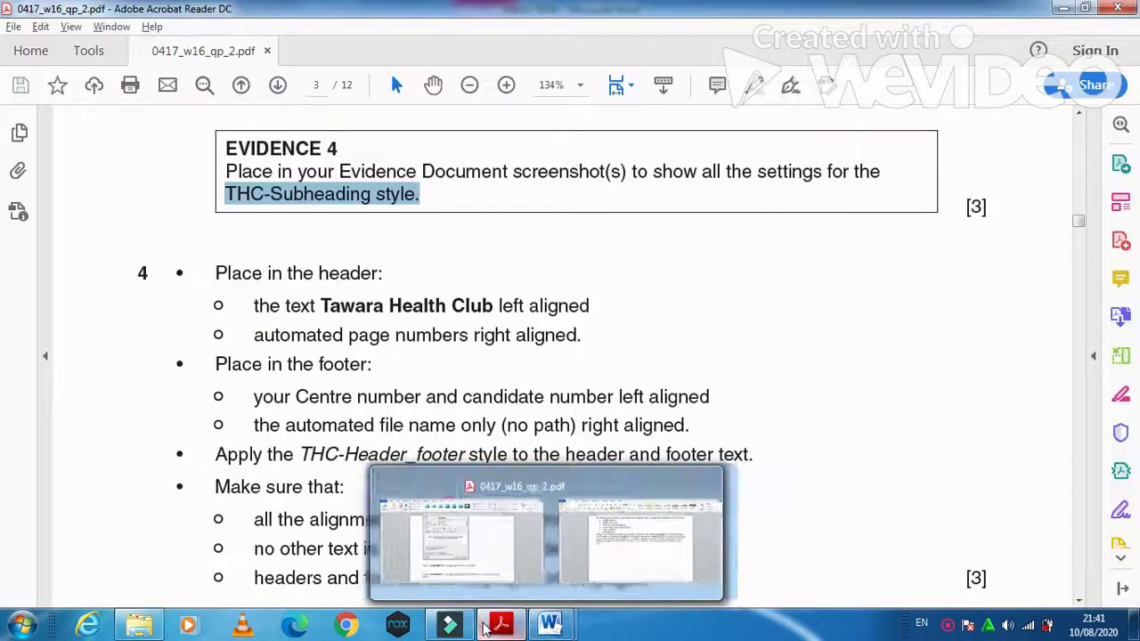
{"action": "mouse_move", "coordinate": [485, 628]}
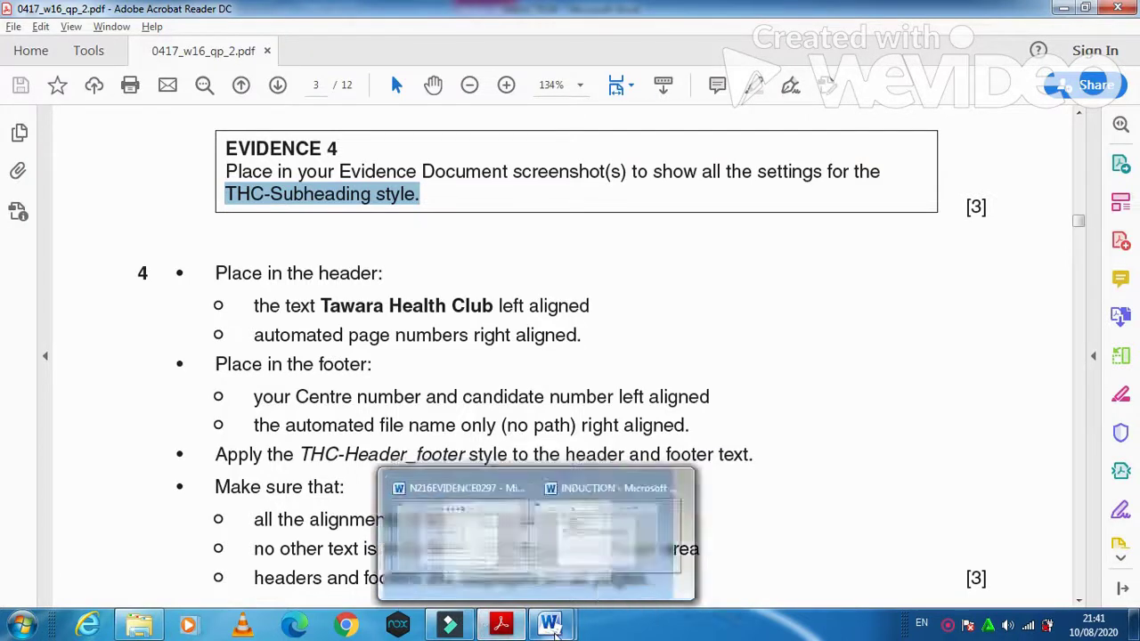
{"action": "left_click", "coordinate": [609, 559]}
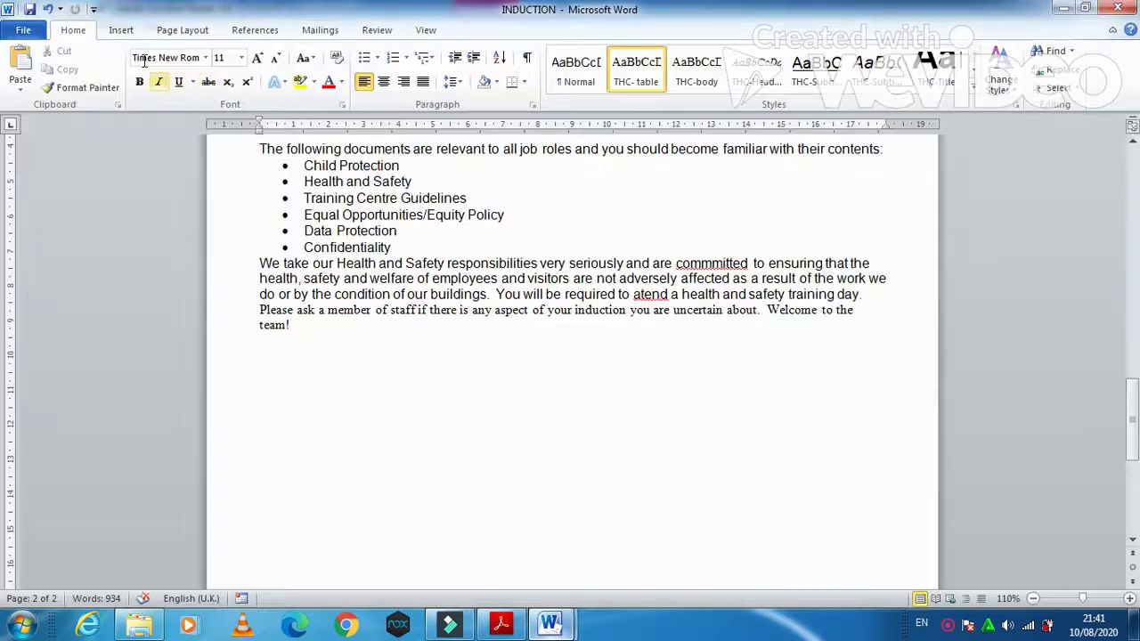
{"action": "left_click", "coordinate": [120, 29]}
{"action": "left_click", "coordinate": [587, 67]}
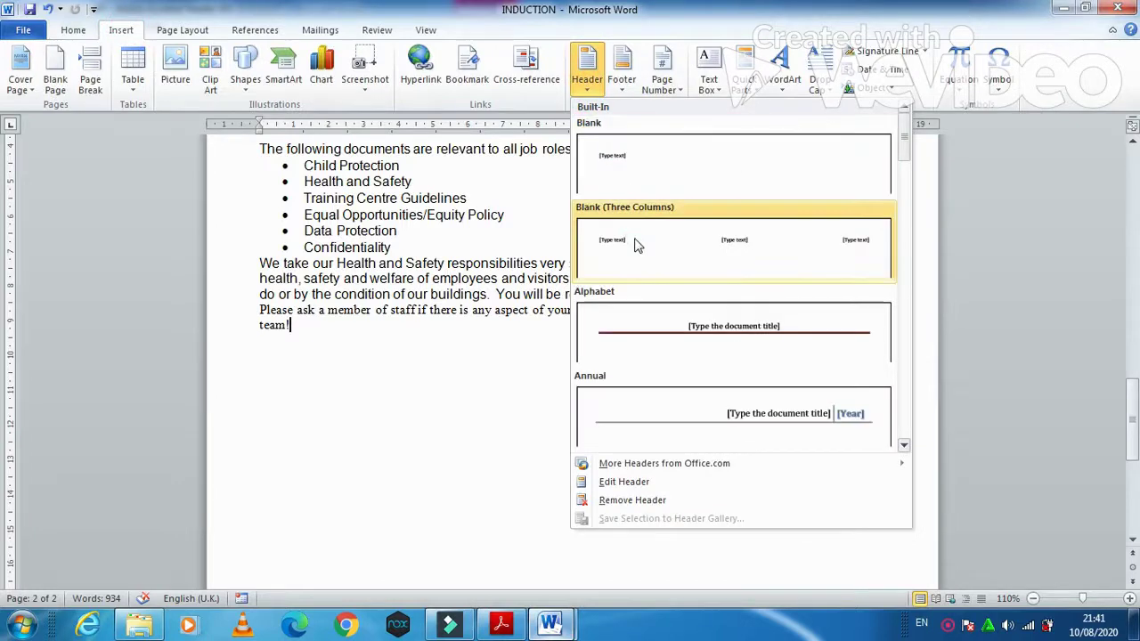
Insert a blank three-column header with Tawara Health Club pasted into the left area
{"action": "left_click", "coordinate": [636, 245]}
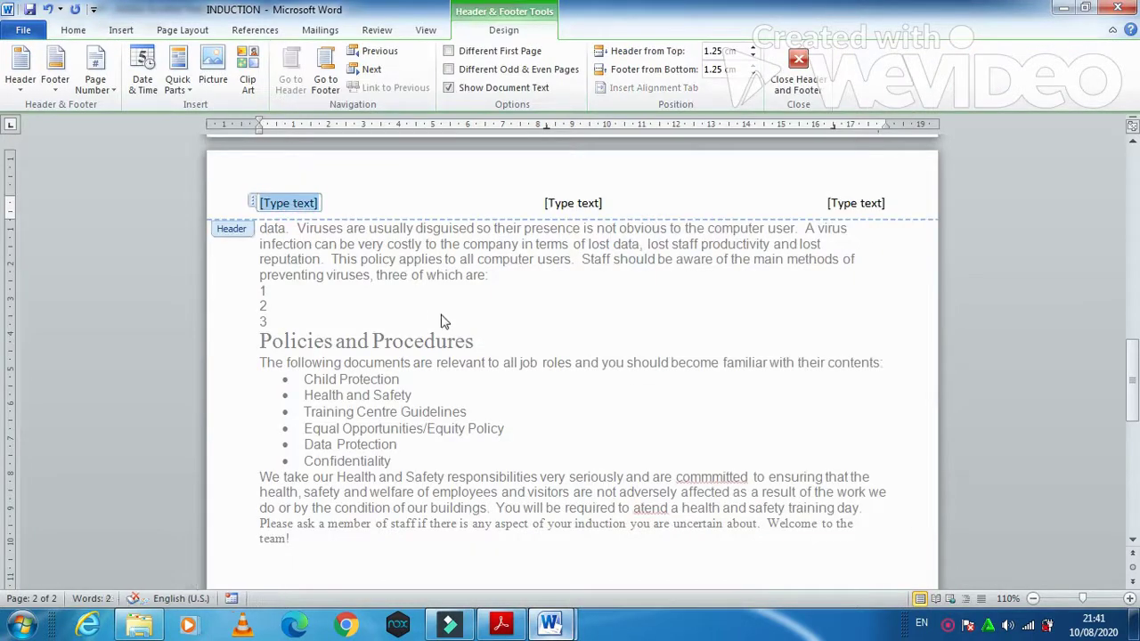
{"action": "key", "text": "alt+Tab"}
{"action": "mouse_move", "coordinate": [494, 305]}
{"action": "left_mouse_down"}
{"action": "mouse_move", "coordinate": [285, 307]}
{"action": "mouse_move", "coordinate": [322, 308]}
{"action": "left_mouse_up"}
{"action": "key", "text": "ctrl+c"}
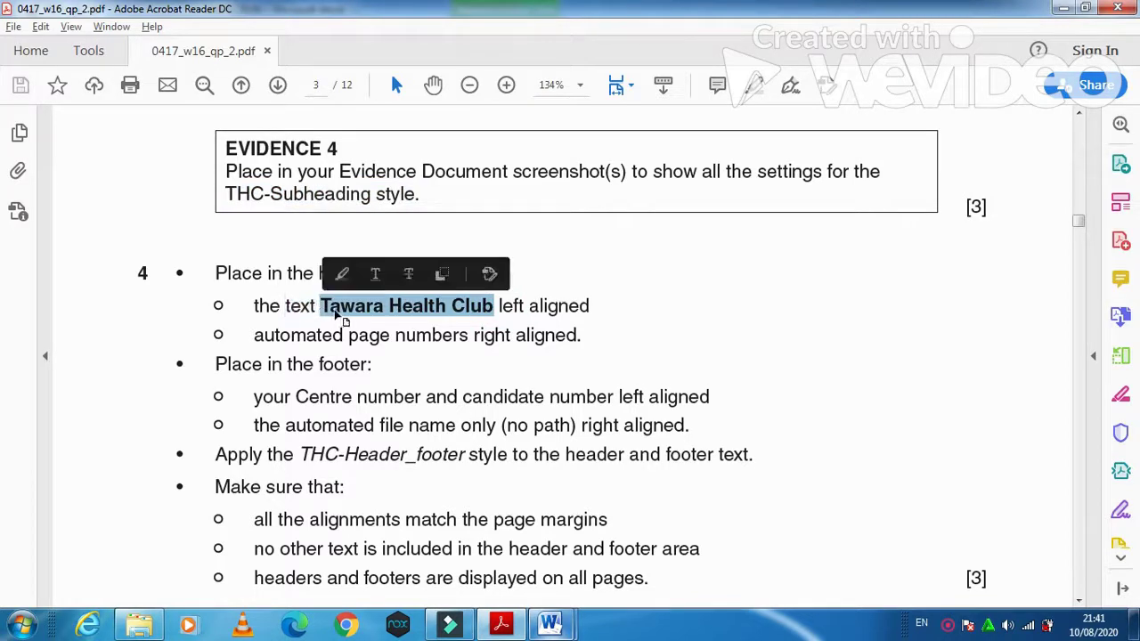
{"action": "key", "text": "alt+Tab"}
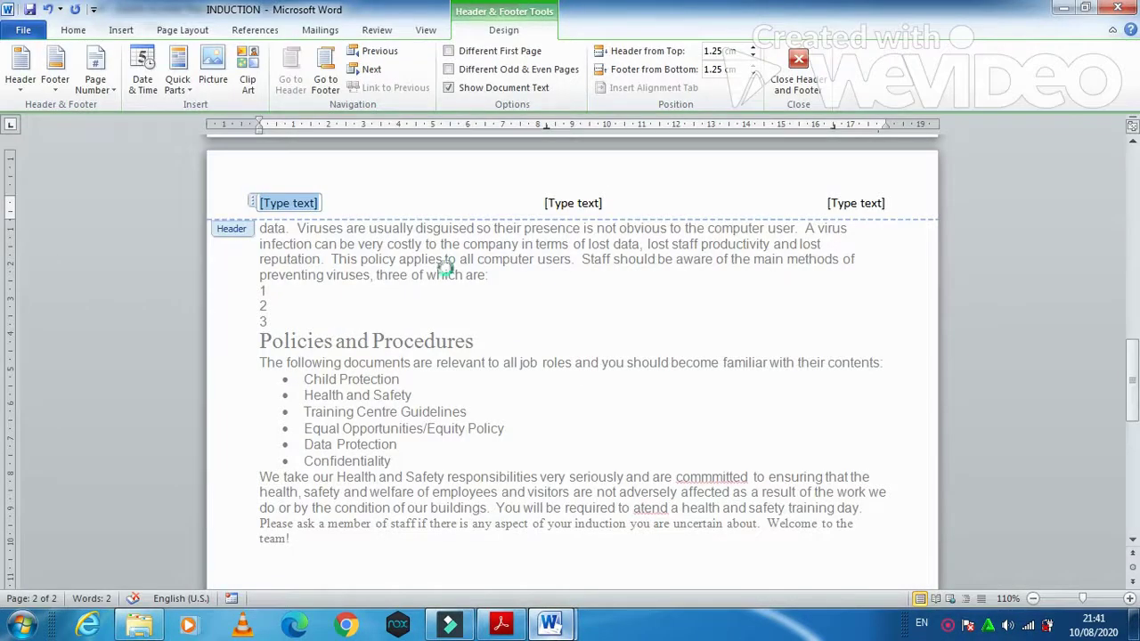
{"action": "key", "text": "ctrl+v"}
Put a plain page number in the right header area and delete the middle placeholder
{"action": "left_click", "coordinate": [856, 203]}
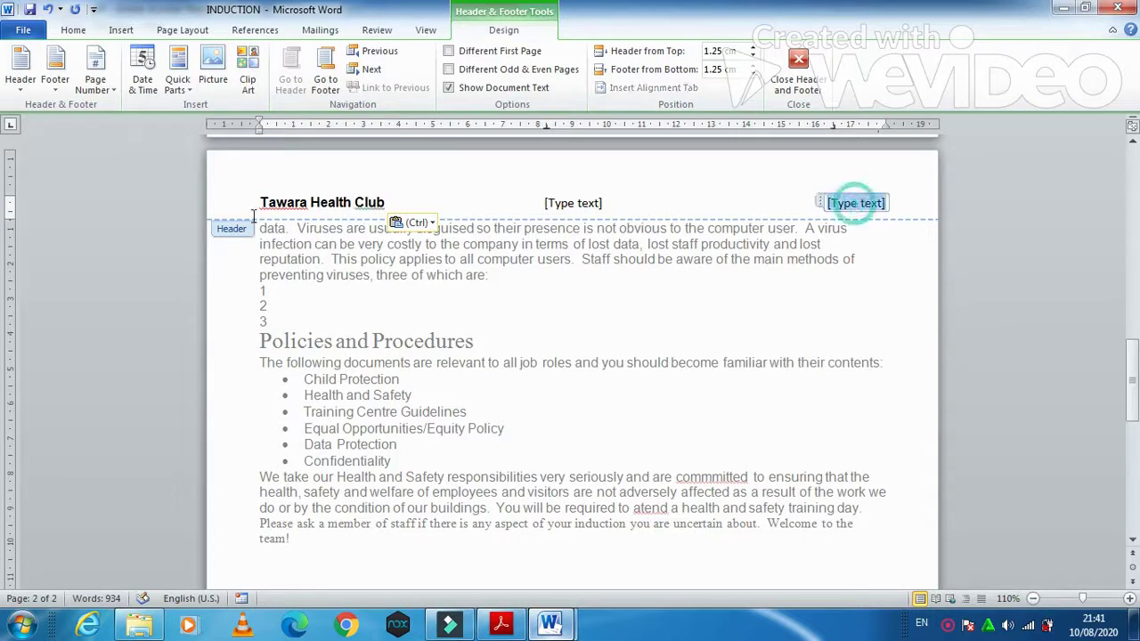
{"action": "left_click", "coordinate": [114, 94]}
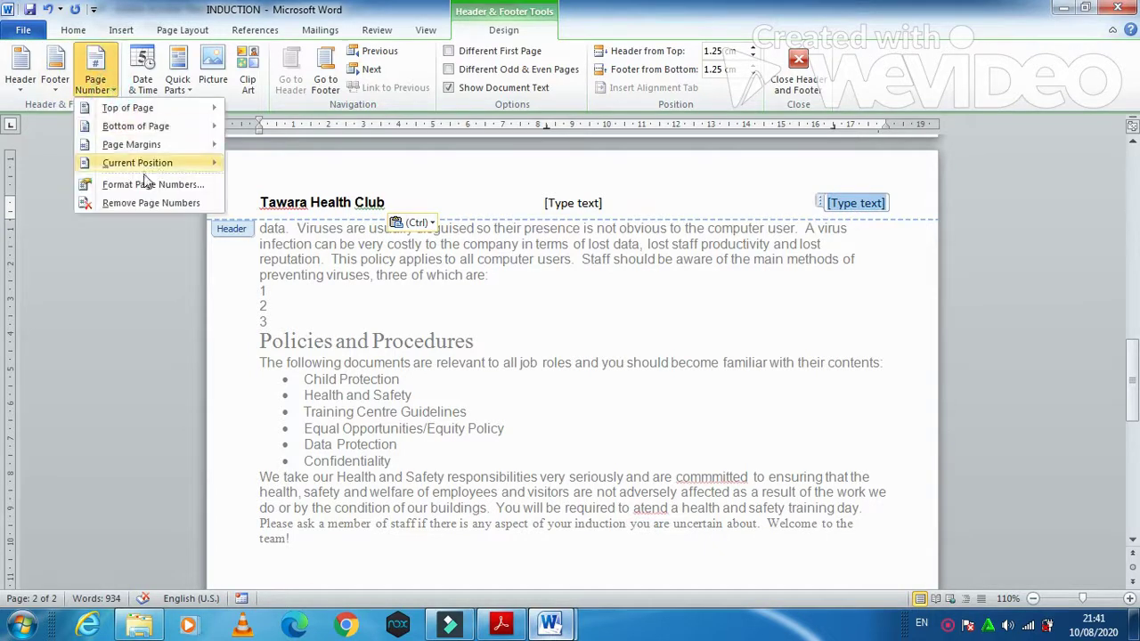
{"action": "mouse_move", "coordinate": [142, 163]}
{"action": "left_click", "coordinate": [270, 221]}
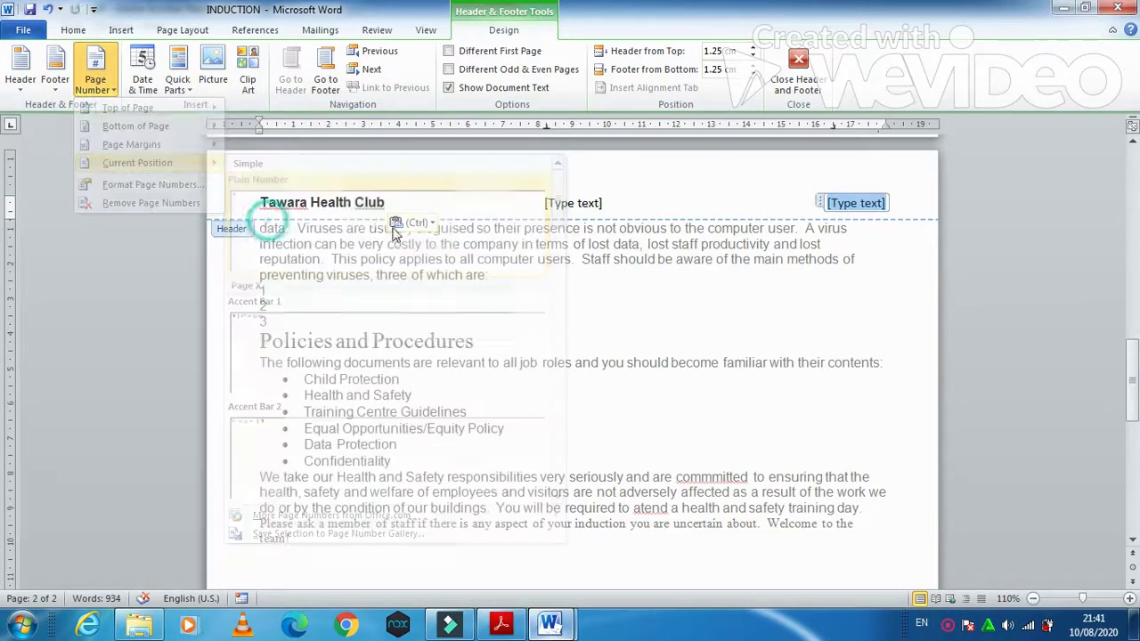
{"action": "left_click", "coordinate": [577, 203]}
{"action": "key", "text": "Delete"}
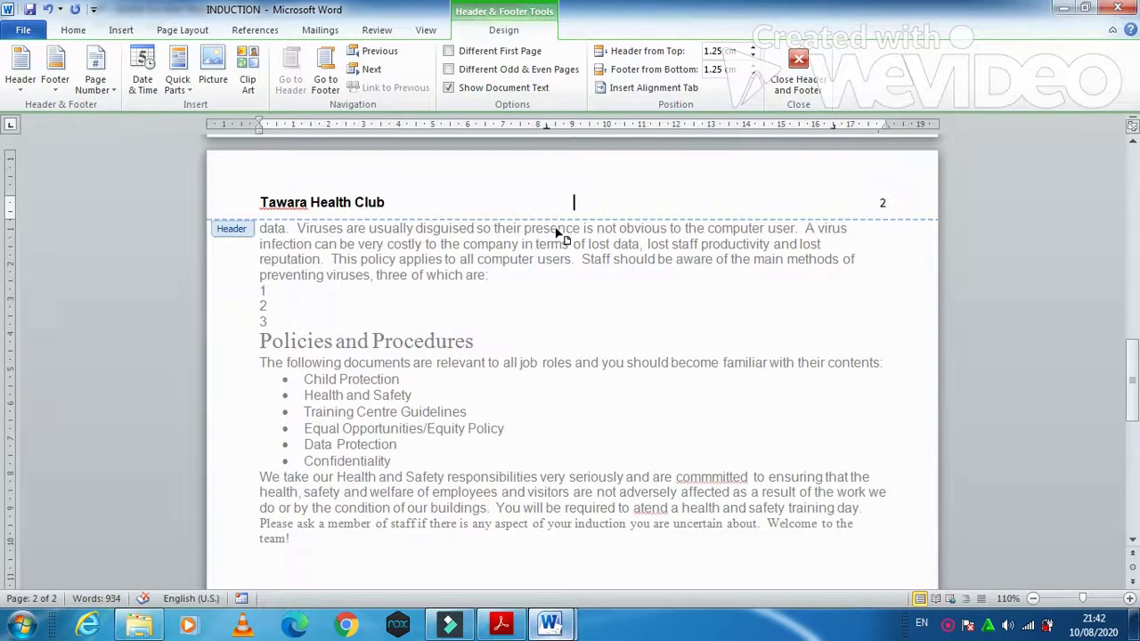
{"action": "key", "text": "alt+Tab"}
{"action": "scroll", "coordinate": [277, 358], "scroll_direction": "down", "scroll_amount": 1}
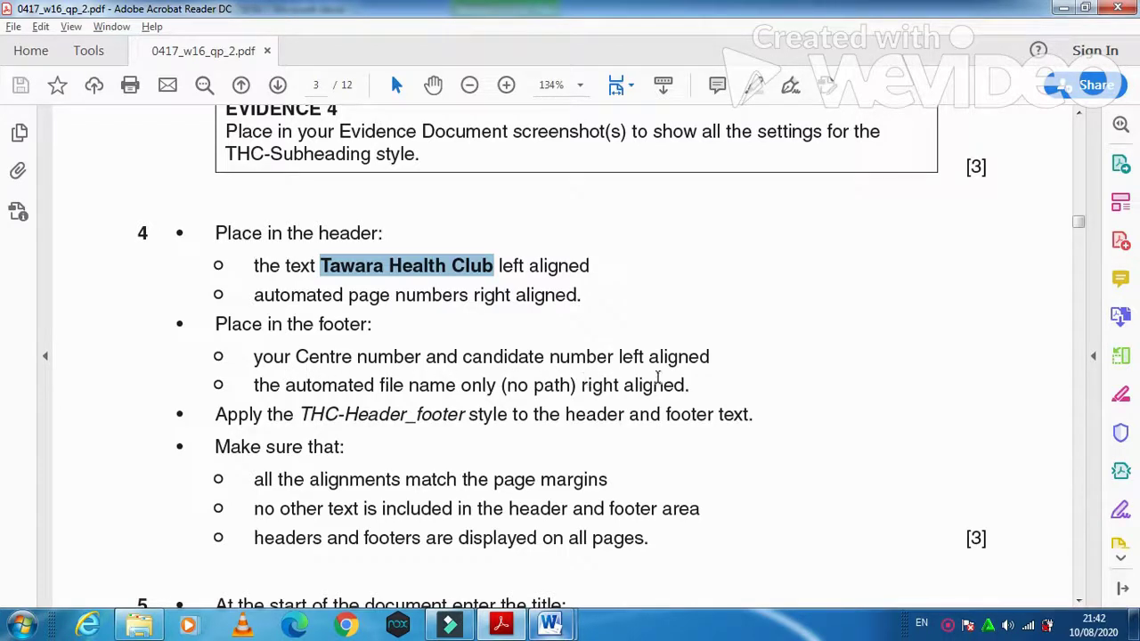
Add a blank three-column footer with the centre and candidate numbers typed on the left
{"action": "key", "text": "alt+Tab"}
{"action": "left_click", "coordinate": [55, 89]}
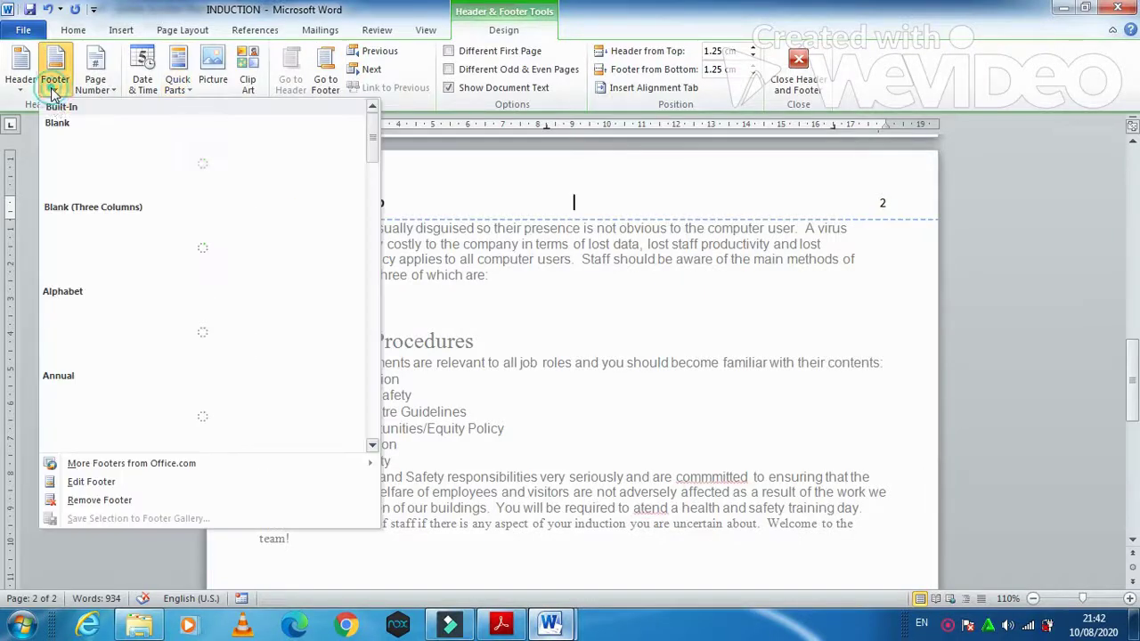
{"action": "left_click", "coordinate": [78, 256]}
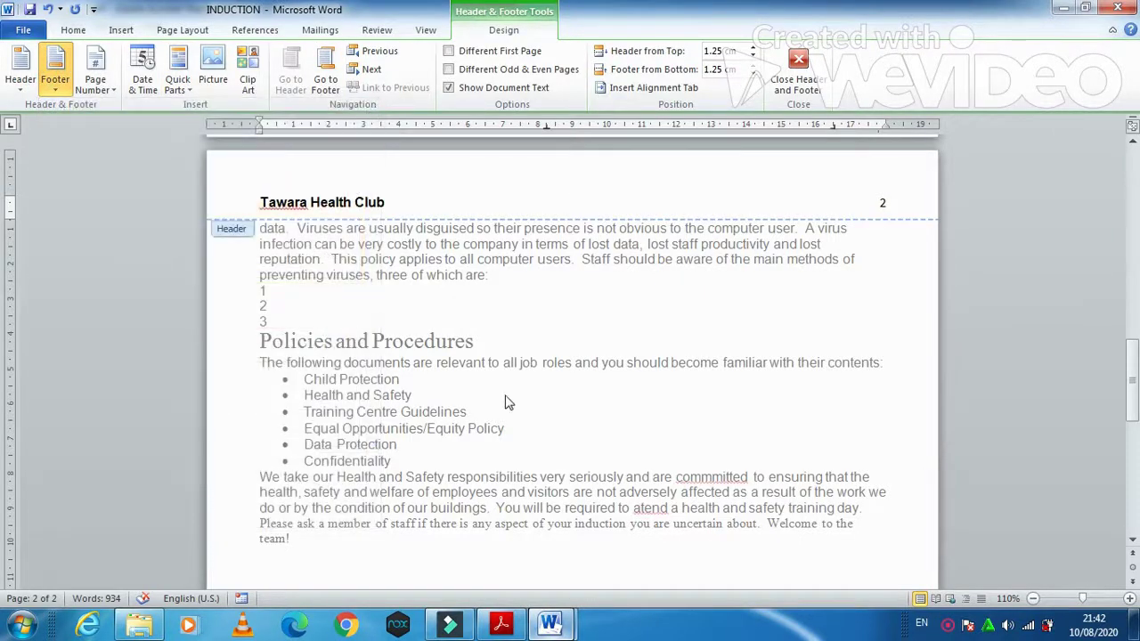
{"action": "left_click", "coordinate": [274, 520]}
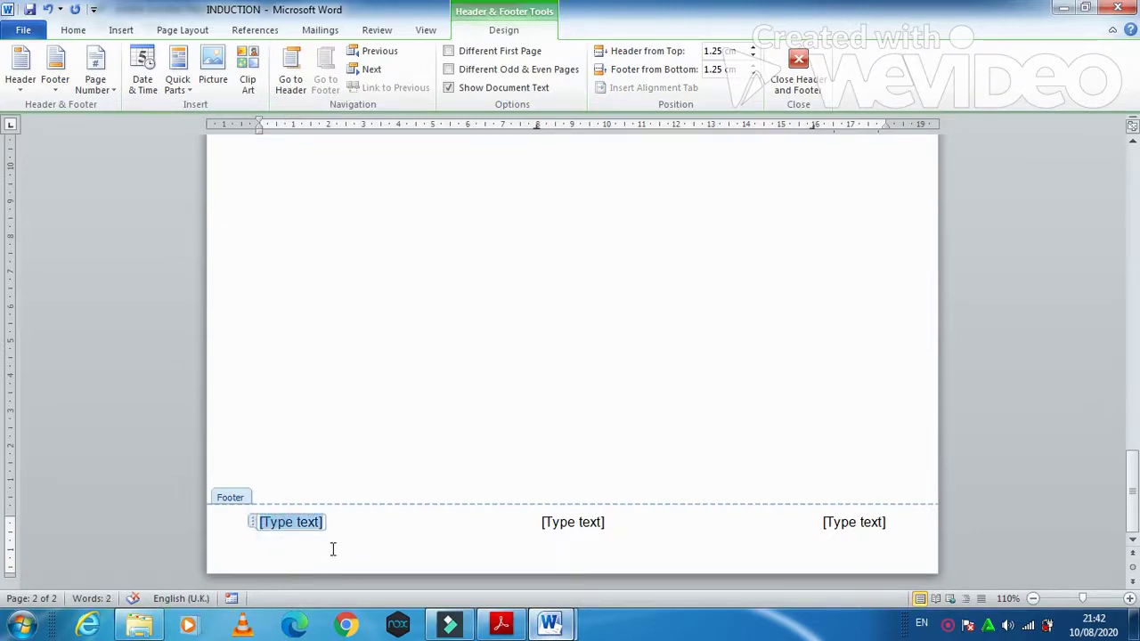
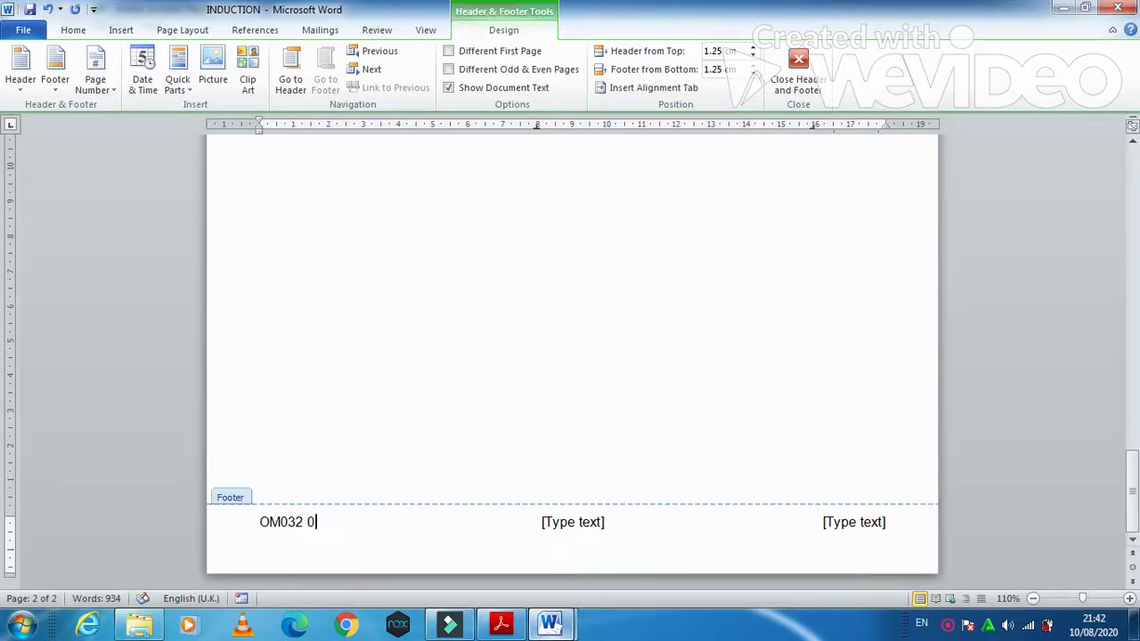
Insert the FileName field into the right footer area via Quick Parts
{"action": "key", "text": "alt+Tab"}
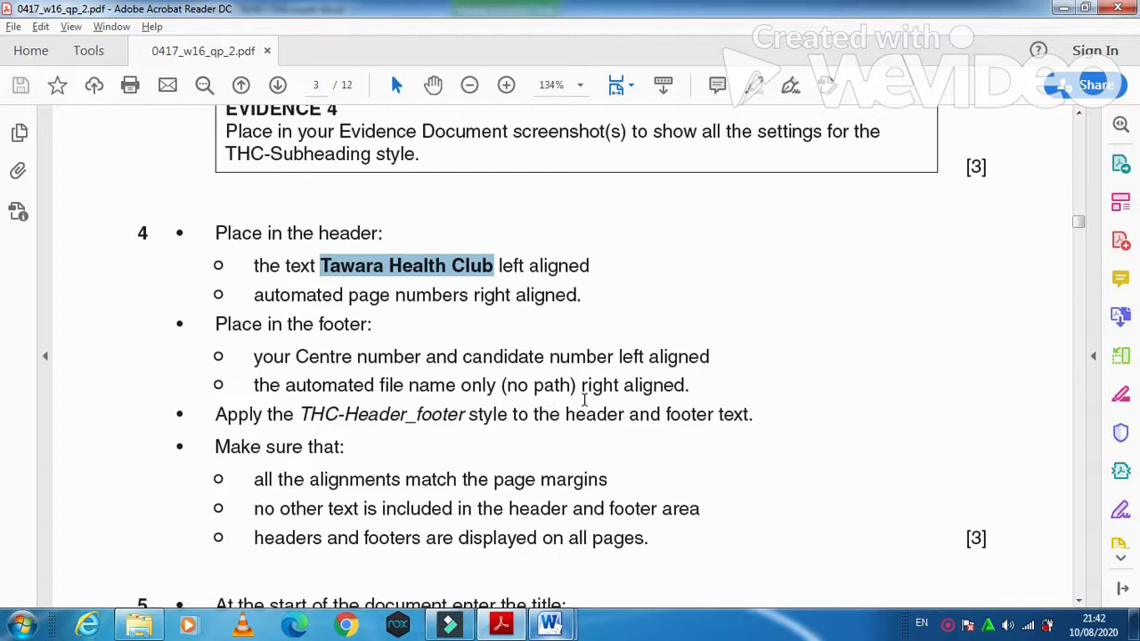
{"action": "key", "text": "alt+Tab"}
{"action": "left_click", "coordinate": [828, 527]}
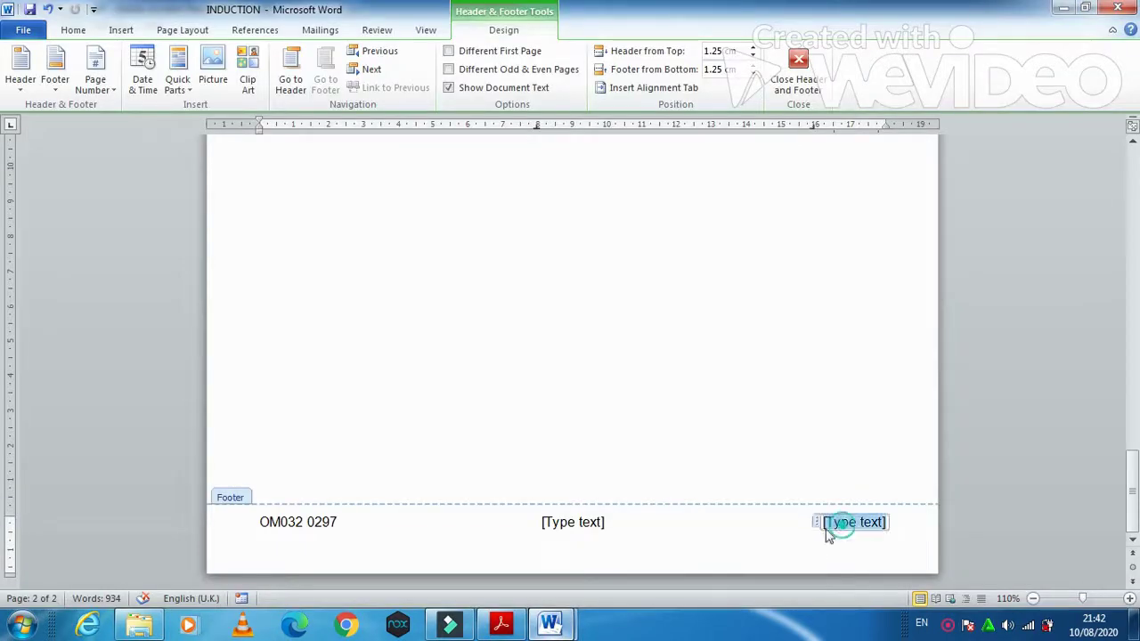
{"action": "left_click", "coordinate": [201, 94]}
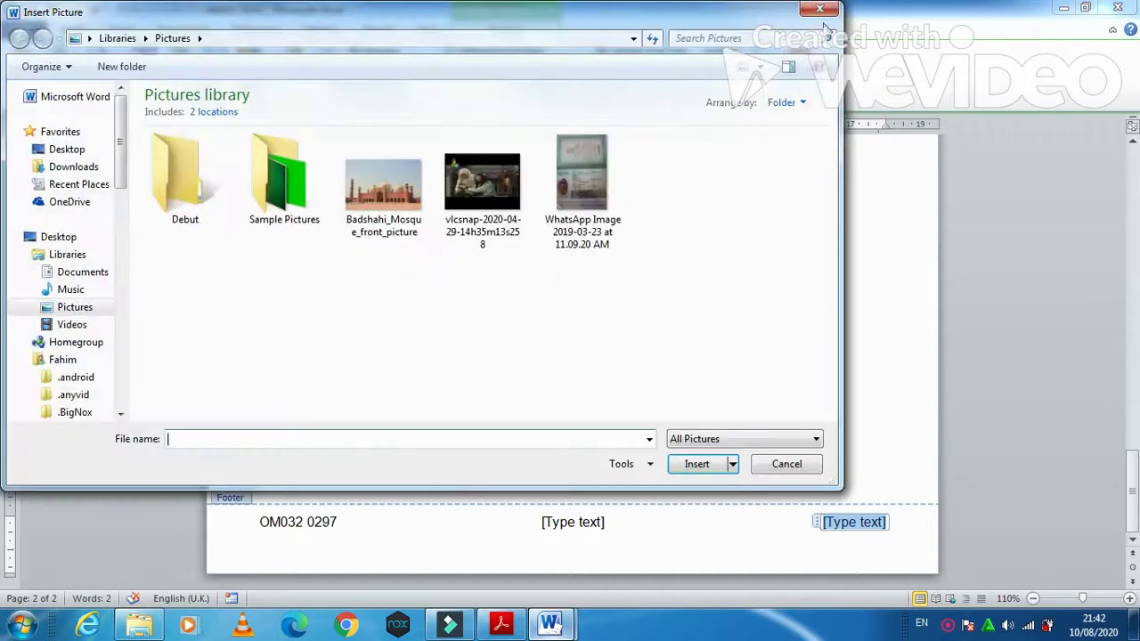
{"action": "left_click", "coordinate": [819, 9]}
{"action": "left_click", "coordinate": [180, 87]}
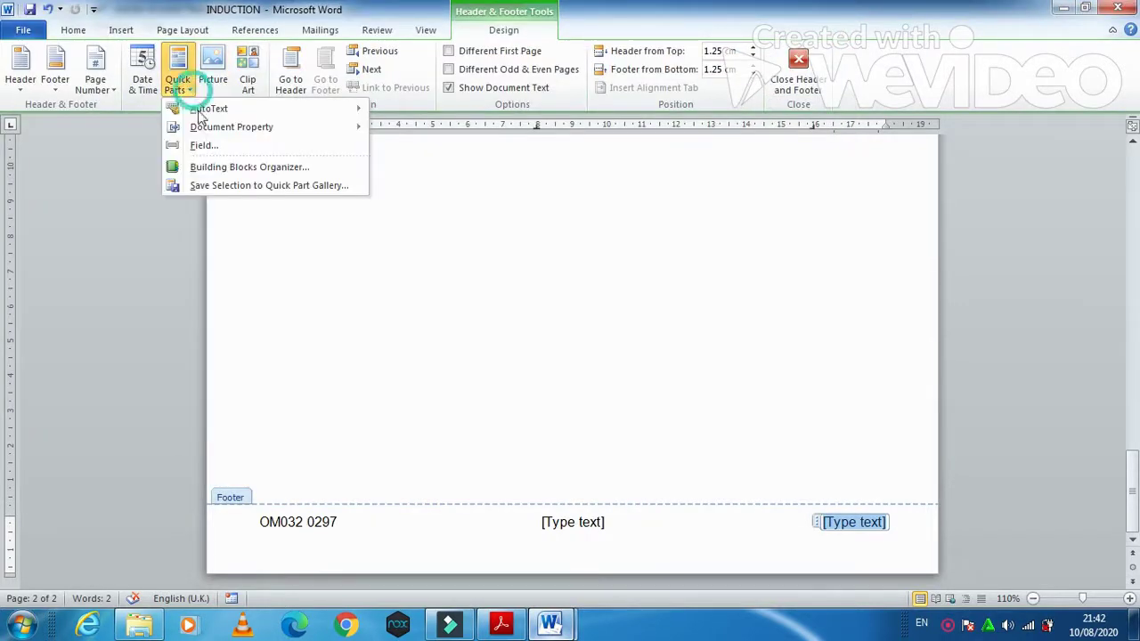
{"action": "left_click", "coordinate": [206, 145]}
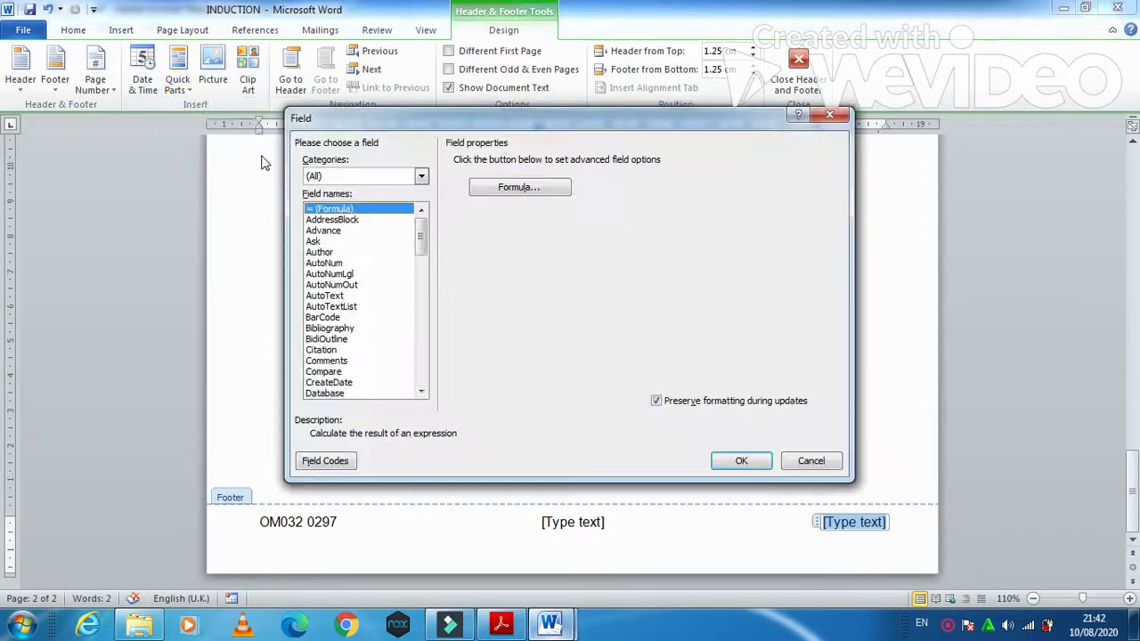
{"action": "left_click", "coordinate": [421, 393]}
{"action": "left_click", "coordinate": [421, 393]}
{"action": "left_click", "coordinate": [421, 393]}
{"action": "left_click", "coordinate": [421, 393]}
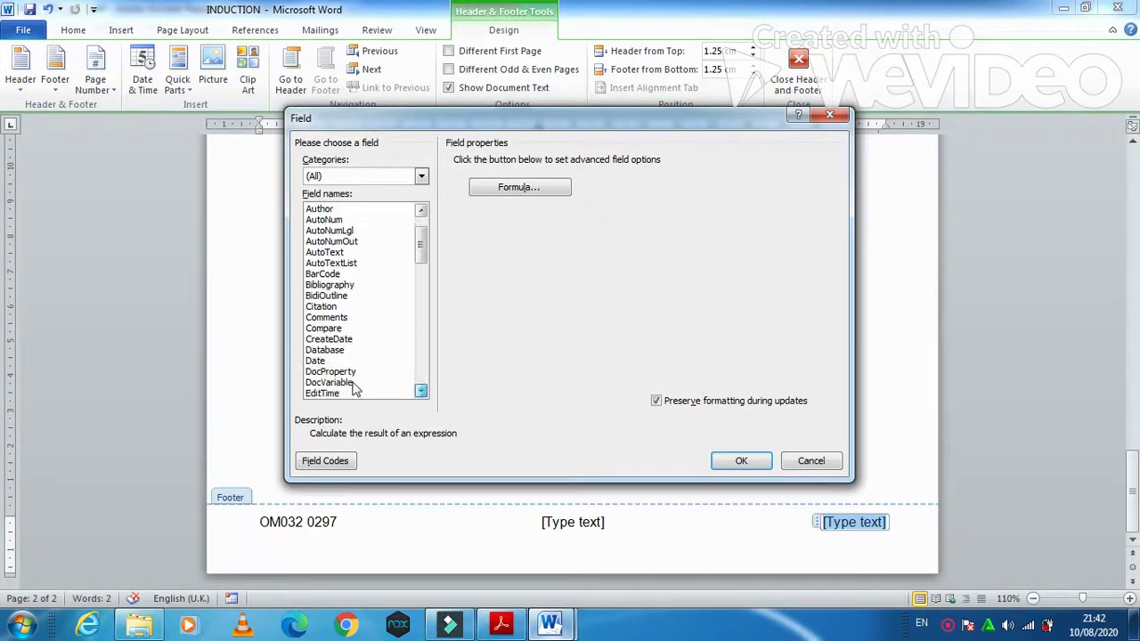
{"action": "left_click", "coordinate": [422, 393]}
{"action": "left_click", "coordinate": [421, 393]}
{"action": "left_click", "coordinate": [353, 392]}
{"action": "left_click", "coordinate": [739, 461]}
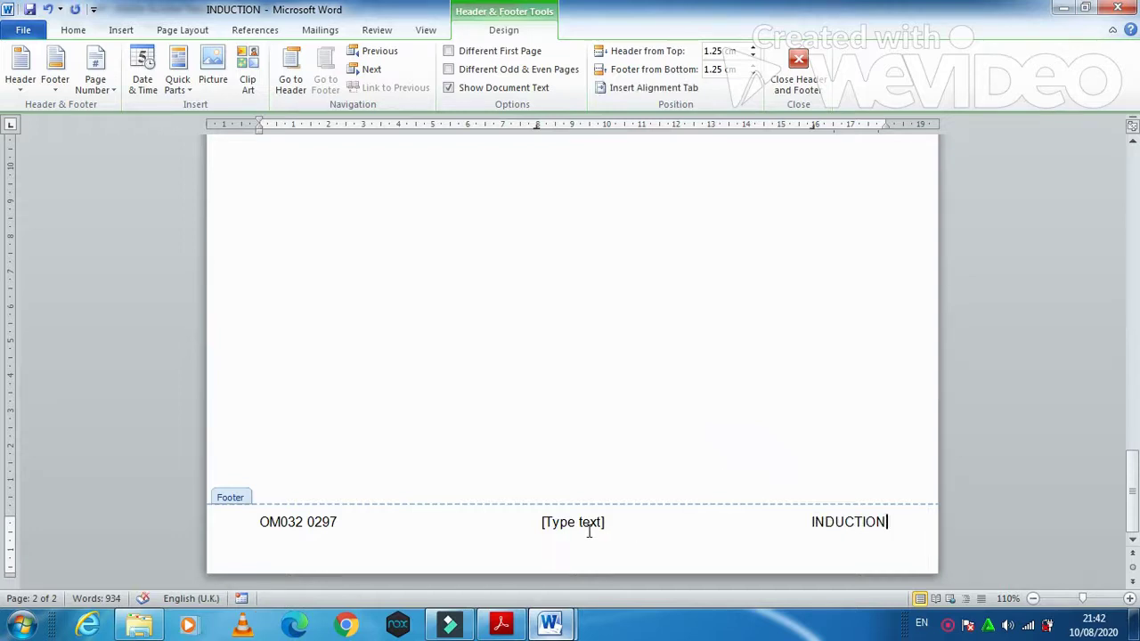
Delete the middle footer placeholder and check the exam paper's next instruction
{"action": "left_click", "coordinate": [587, 527]}
{"action": "key", "text": "Delete"}
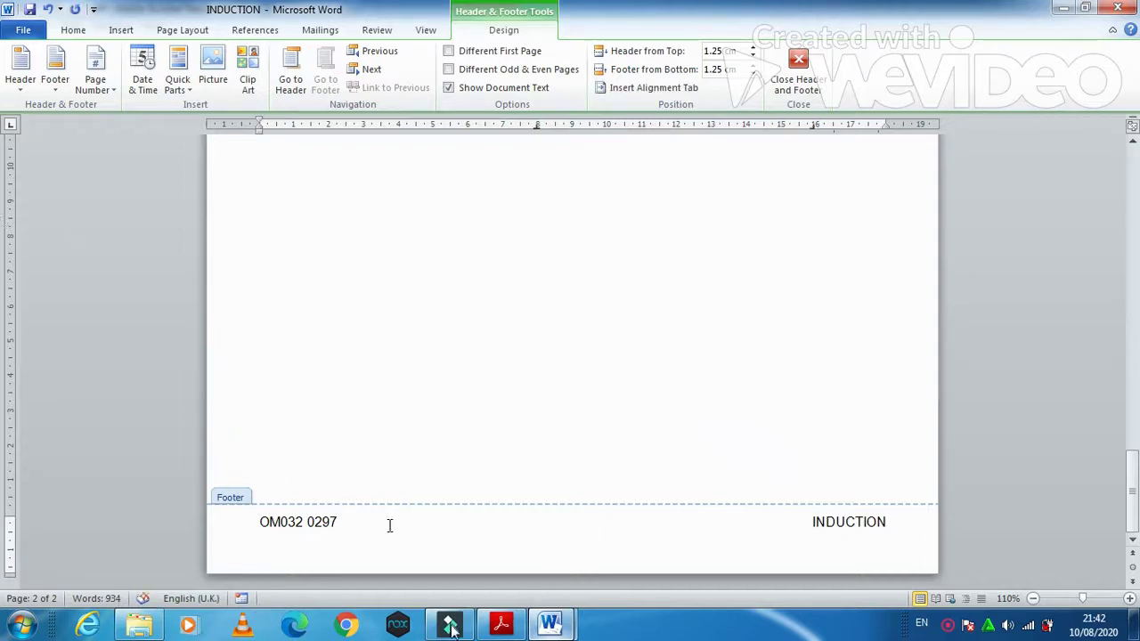
{"action": "left_click", "coordinate": [488, 630]}
{"action": "scroll", "coordinate": [294, 365], "scroll_direction": "down", "scroll_amount": 2}
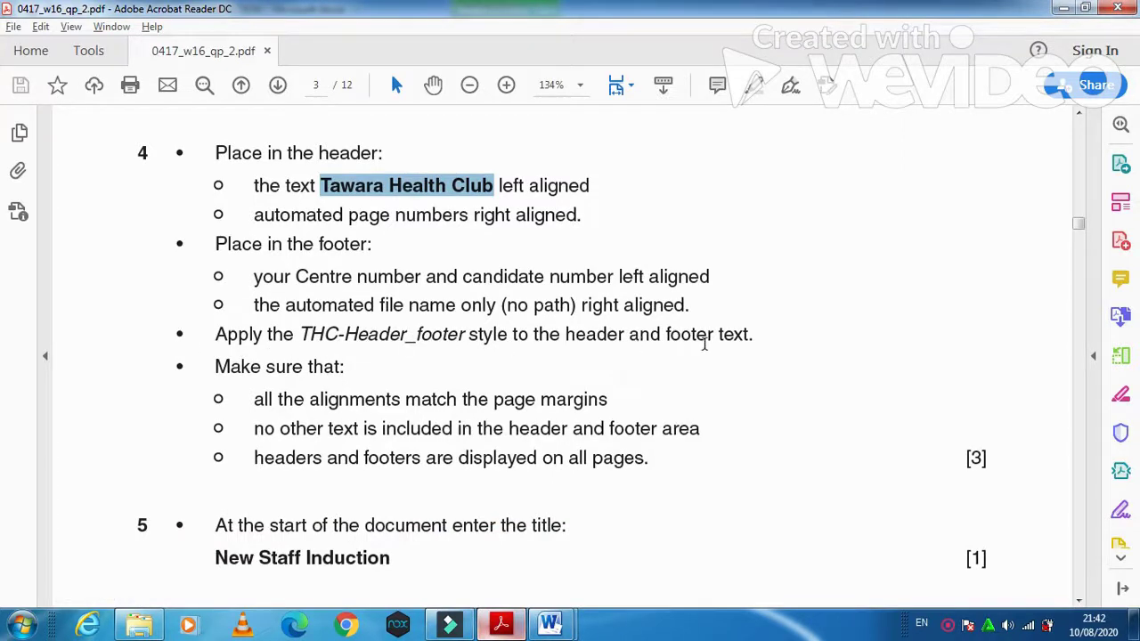
{"action": "mouse_move", "coordinate": [547, 620]}
{"action": "left_click", "coordinate": [611, 552]}
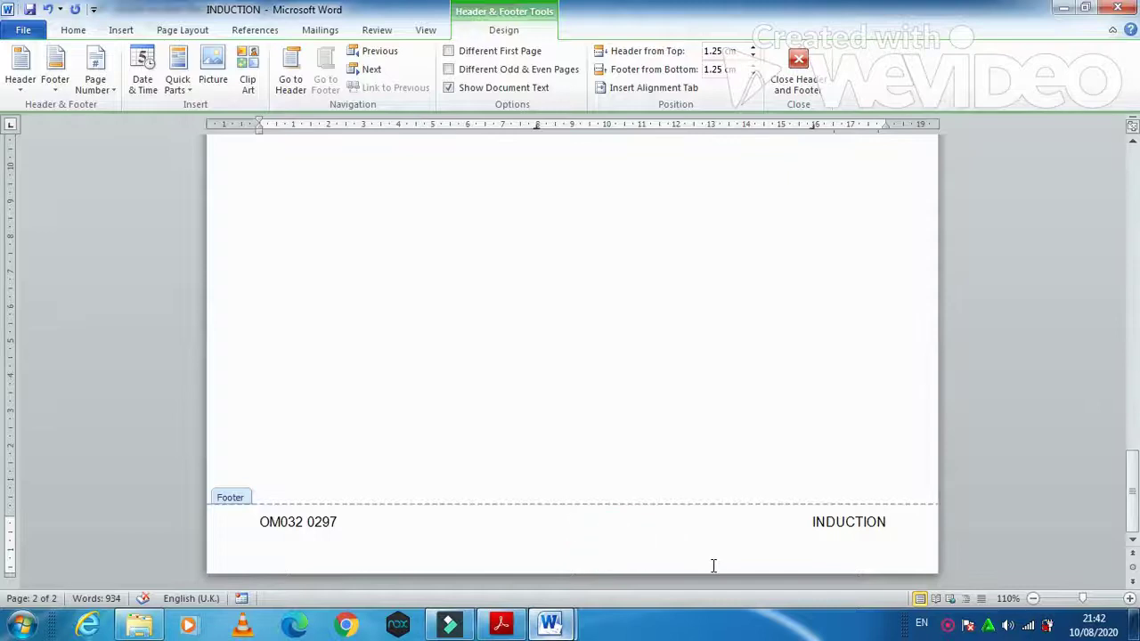
Apply the THC-Header_footer style to the centre and candidate numbers in the footer
{"action": "scroll", "coordinate": [233, 588], "scroll_direction": "up", "scroll_amount": 2}
{"action": "scroll", "coordinate": [238, 574], "scroll_direction": "down", "scroll_amount": 2}
{"action": "scroll", "coordinate": [245, 561], "scroll_direction": "up", "scroll_amount": 6}
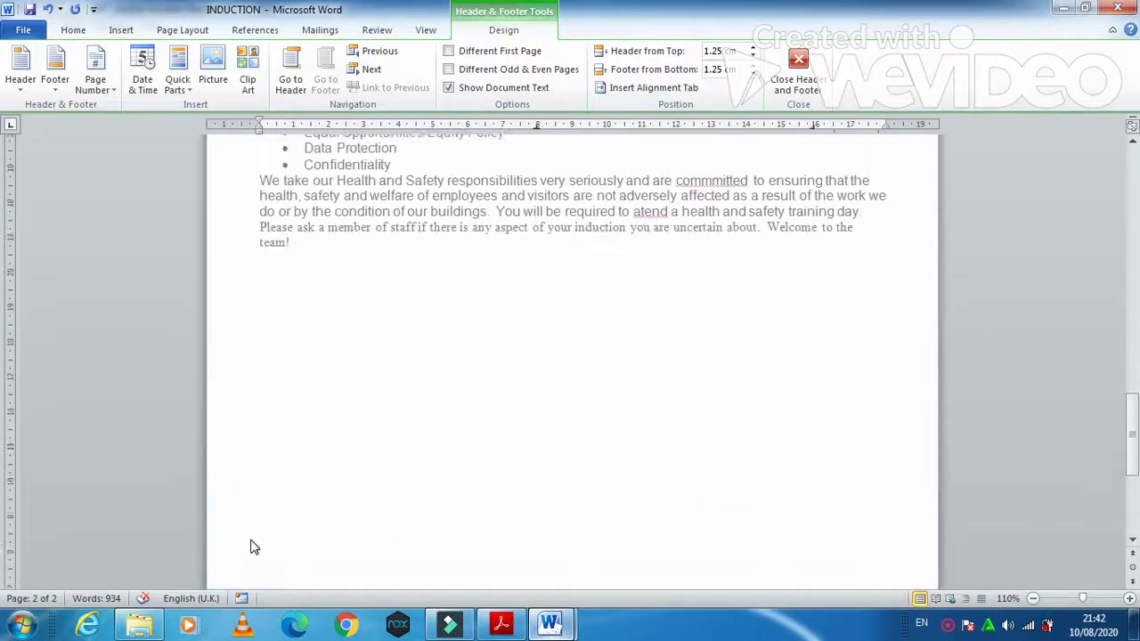
{"action": "scroll", "coordinate": [253, 541], "scroll_direction": "up", "scroll_amount": 4}
{"action": "scroll", "coordinate": [254, 534], "scroll_direction": "down", "scroll_amount": 7}
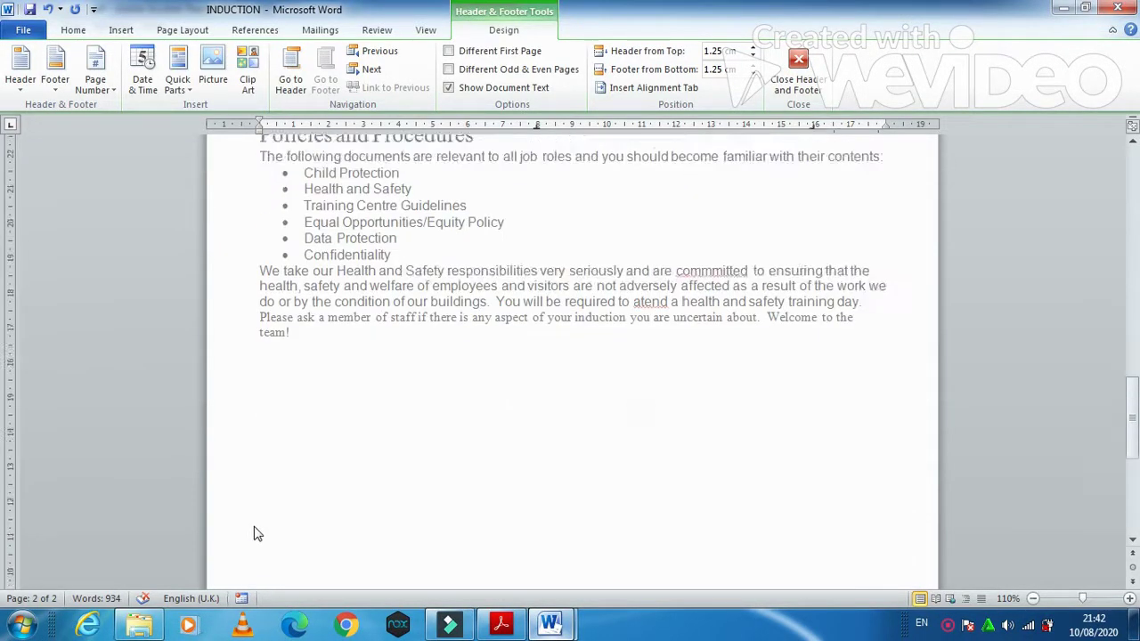
{"action": "left_click", "coordinate": [339, 521]}
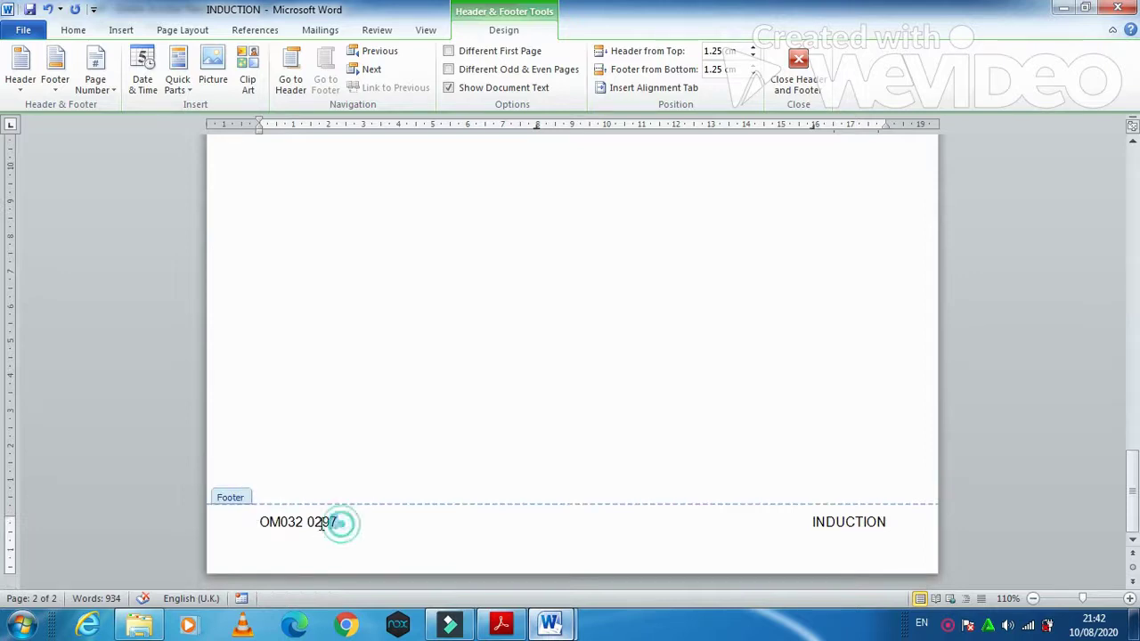
{"action": "triple_click", "coordinate": [267, 516]}
{"action": "left_click", "coordinate": [270, 521]}
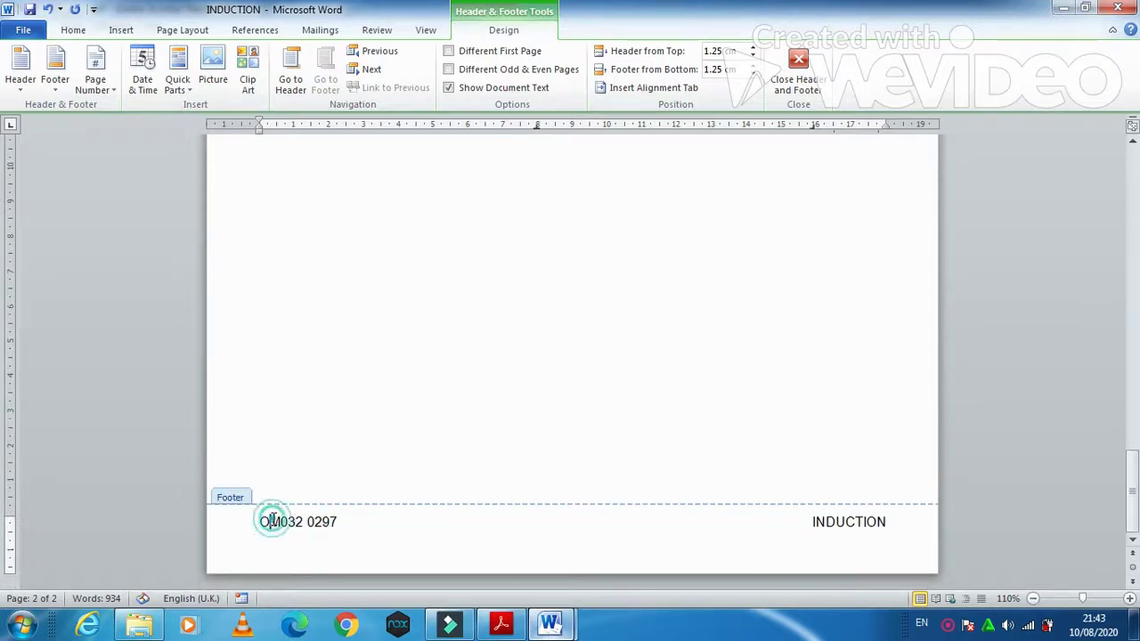
{"action": "left_click_drag", "start_coordinate": [261, 521], "coordinate": [338, 522]}
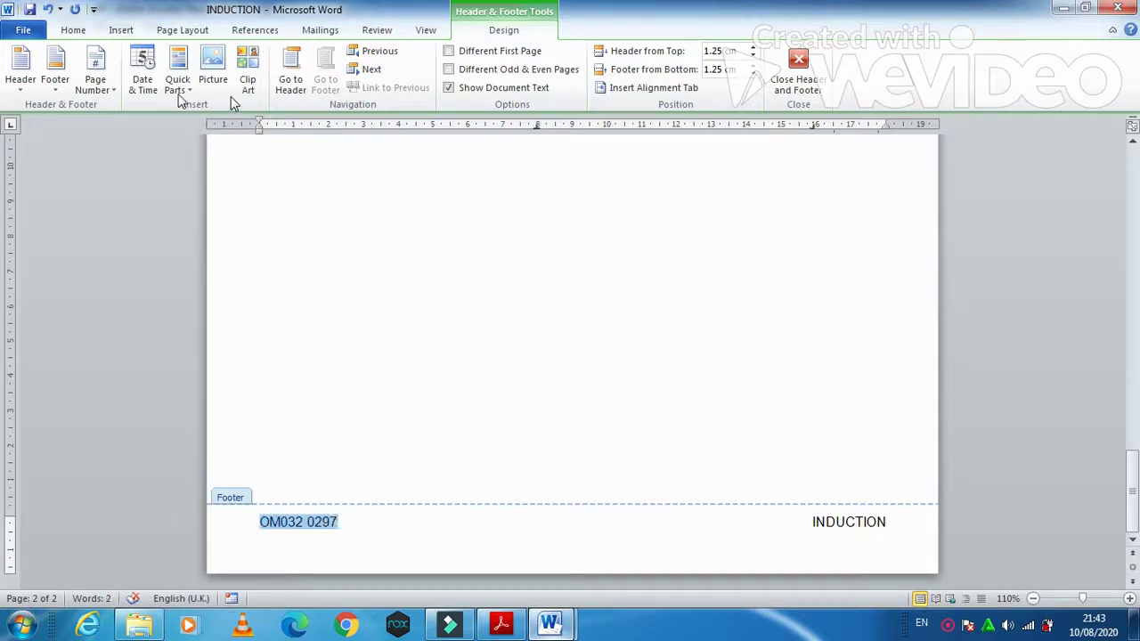
{"action": "left_click", "coordinate": [91, 32]}
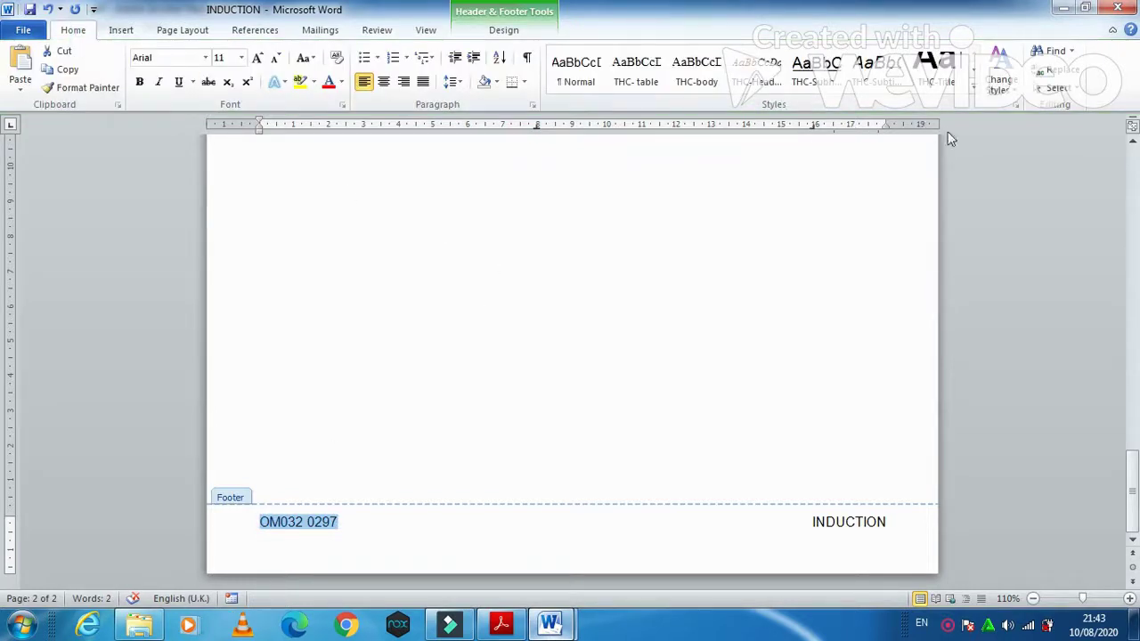
{"action": "left_click", "coordinate": [761, 78]}
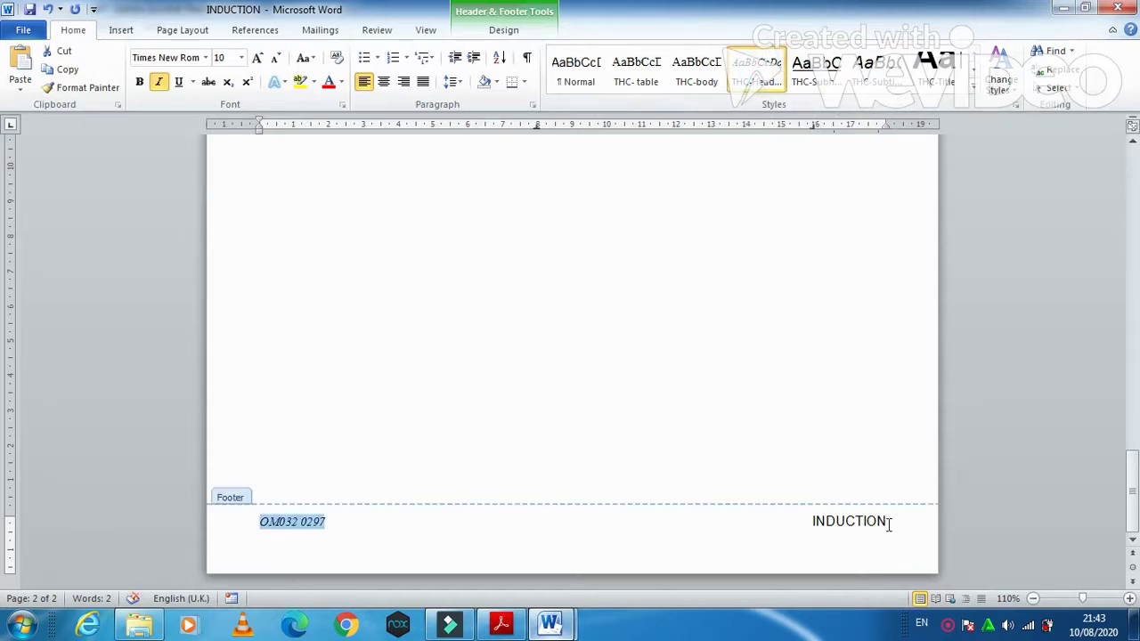
Apply the THC-Header_footer style to the INDUCTION file name in the footer
{"action": "left_click_drag", "start_coordinate": [887, 523], "coordinate": [848, 526]}
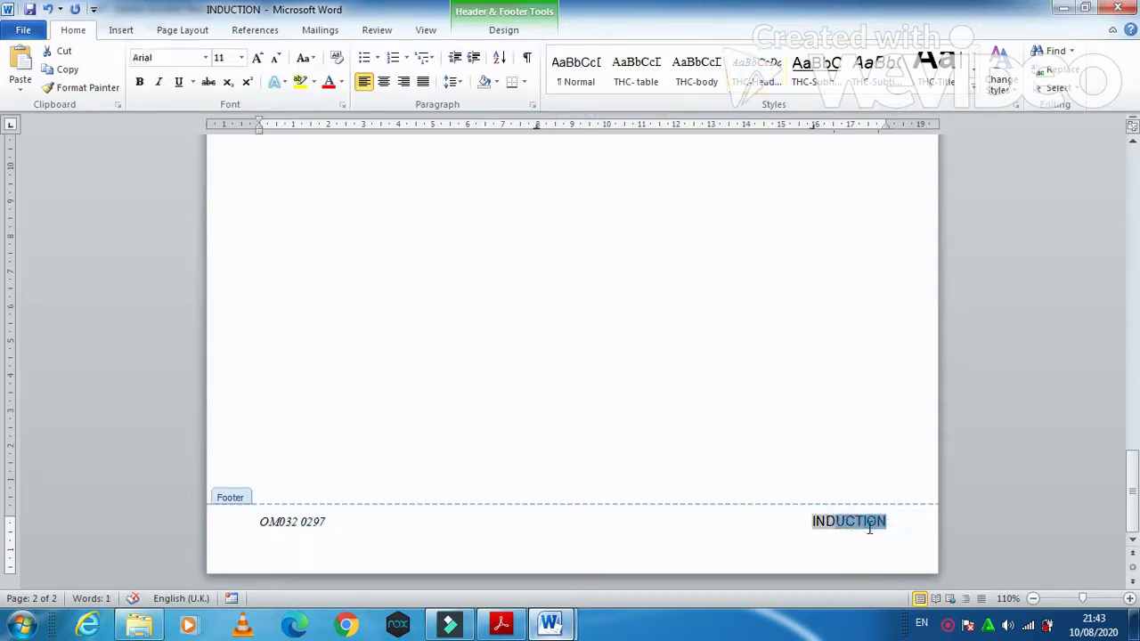
{"action": "left_click", "coordinate": [867, 522]}
{"action": "double_click", "coordinate": [815, 519]}
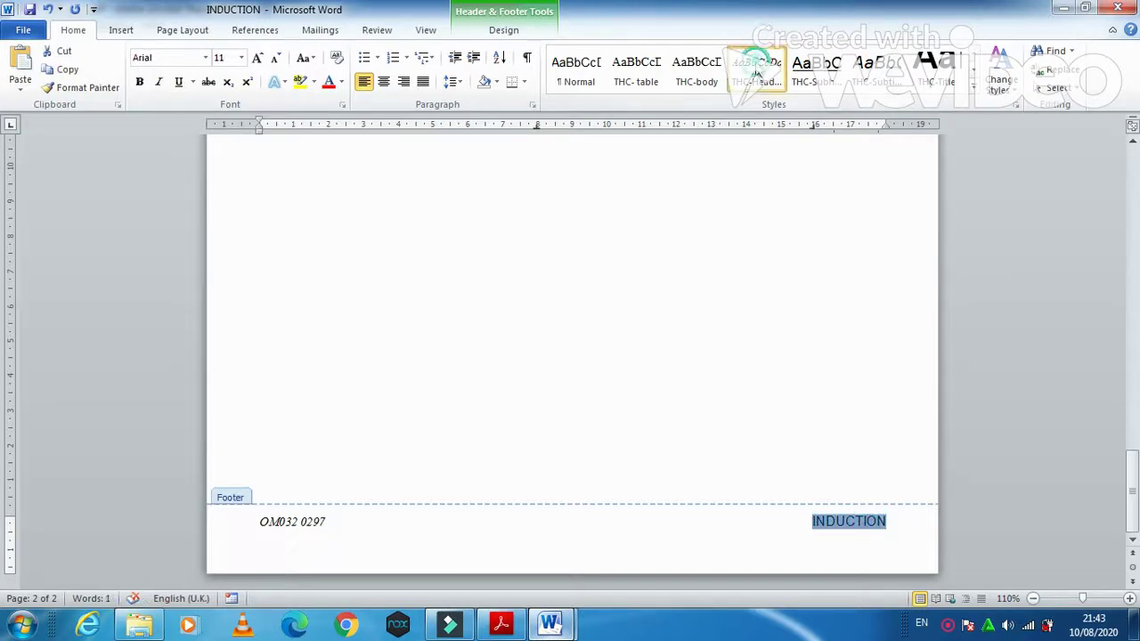
{"action": "left_click", "coordinate": [762, 81]}
Style the Tawara Health Club header text and page number with THC-Header_footer, then close the header
{"action": "left_click_drag", "start_coordinate": [1133, 517], "coordinate": [1132, 347]}
{"action": "left_click", "coordinate": [353, 421]}
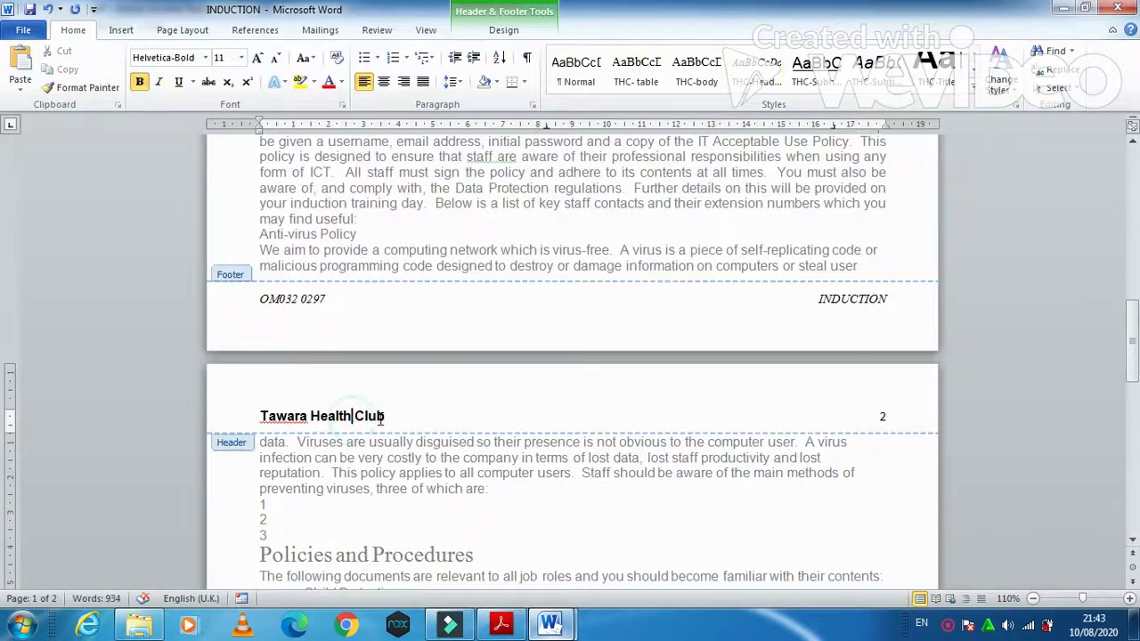
{"action": "triple_click", "coordinate": [381, 415]}
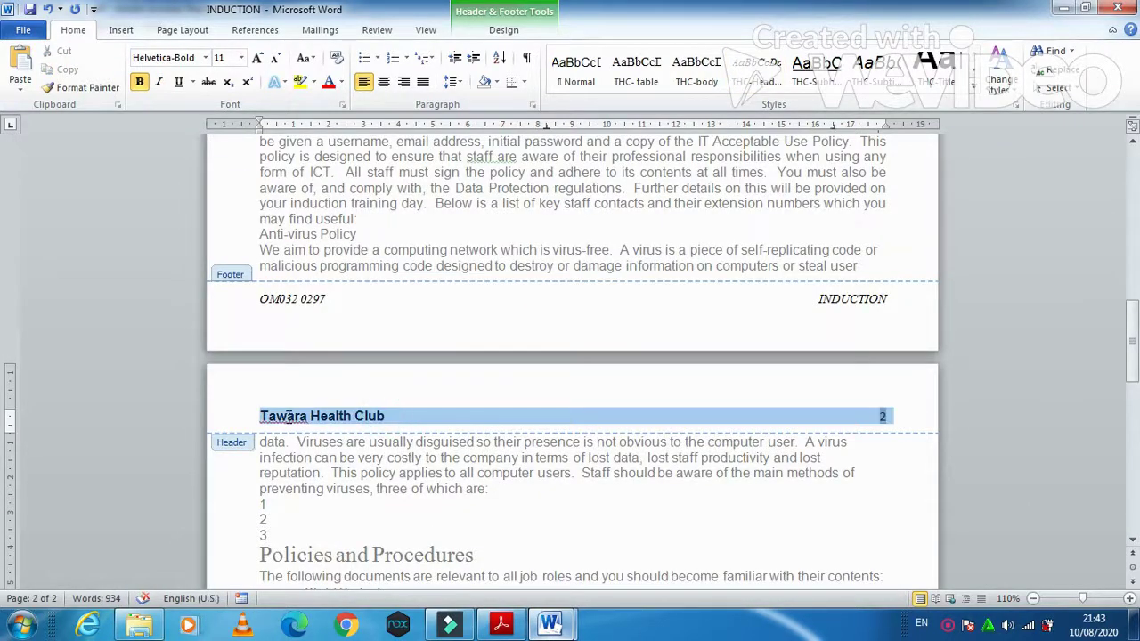
{"action": "left_click", "coordinate": [264, 417]}
{"action": "mouse_move", "coordinate": [264, 418]}
{"action": "left_mouse_down"}
{"action": "mouse_move", "coordinate": [367, 425]}
{"action": "mouse_move", "coordinate": [384, 414]}
{"action": "left_mouse_up"}
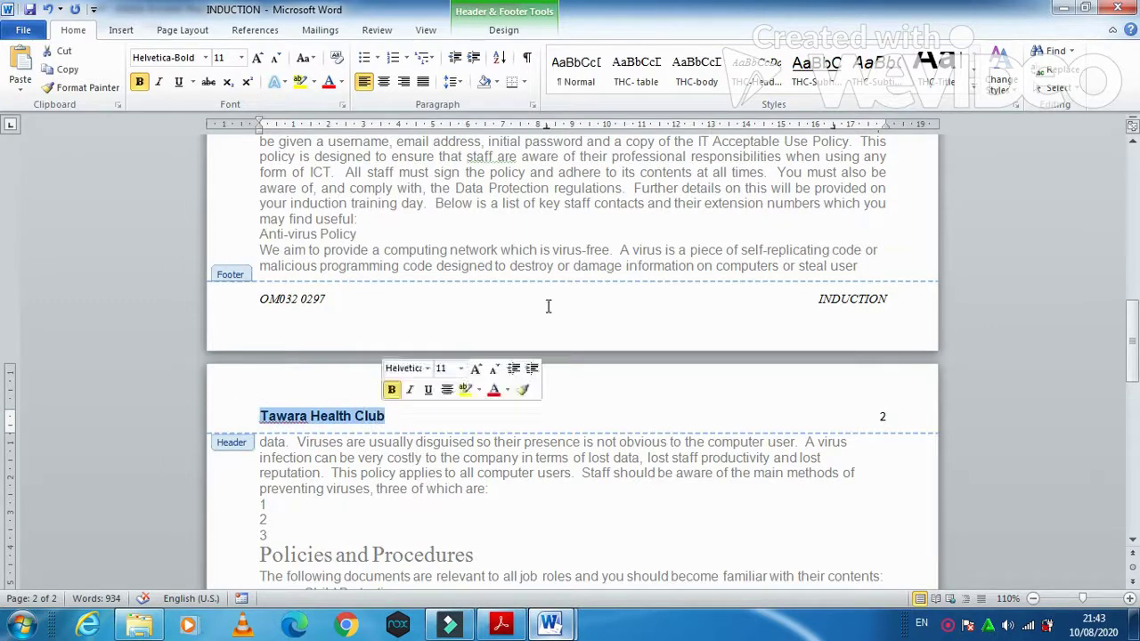
{"action": "left_click", "coordinate": [758, 89]}
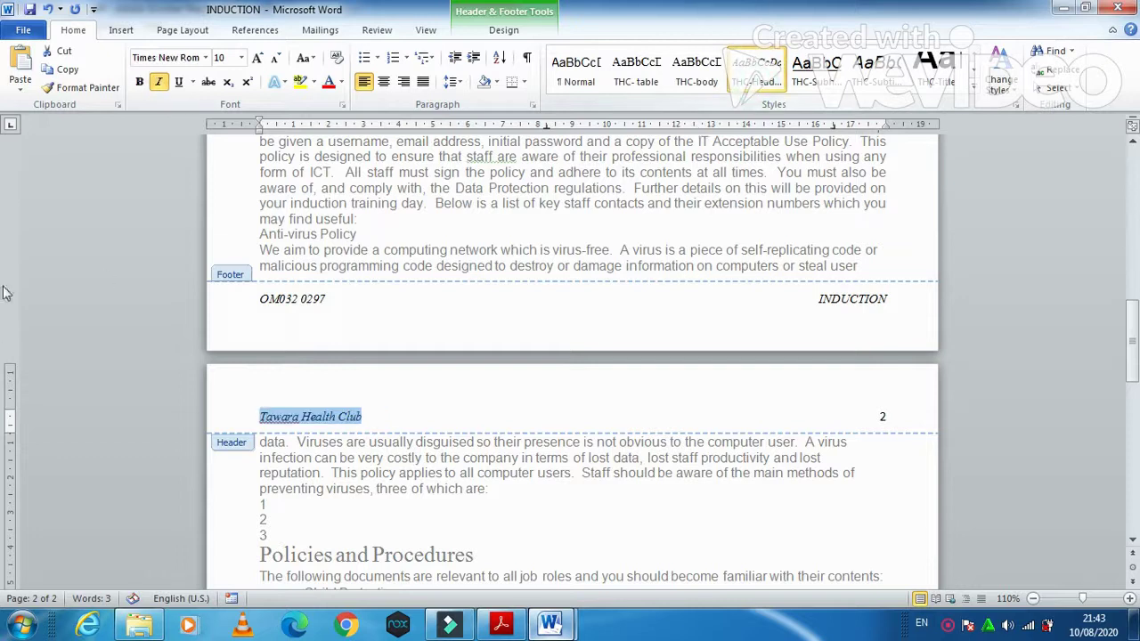
{"action": "double_click", "coordinate": [884, 418]}
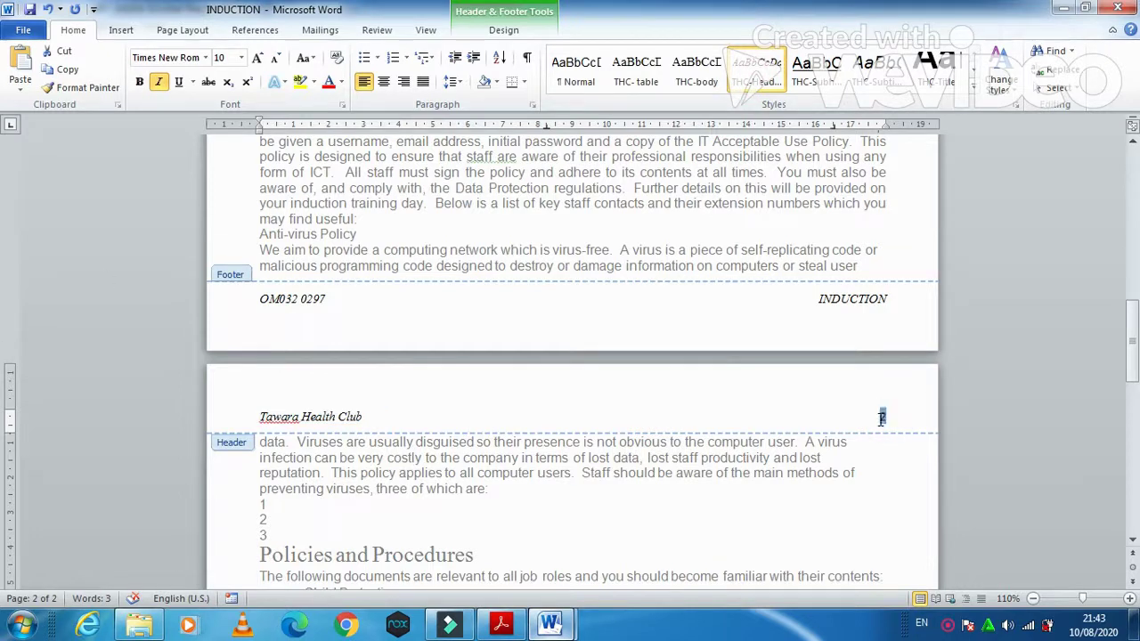
{"action": "left_click", "coordinate": [758, 71]}
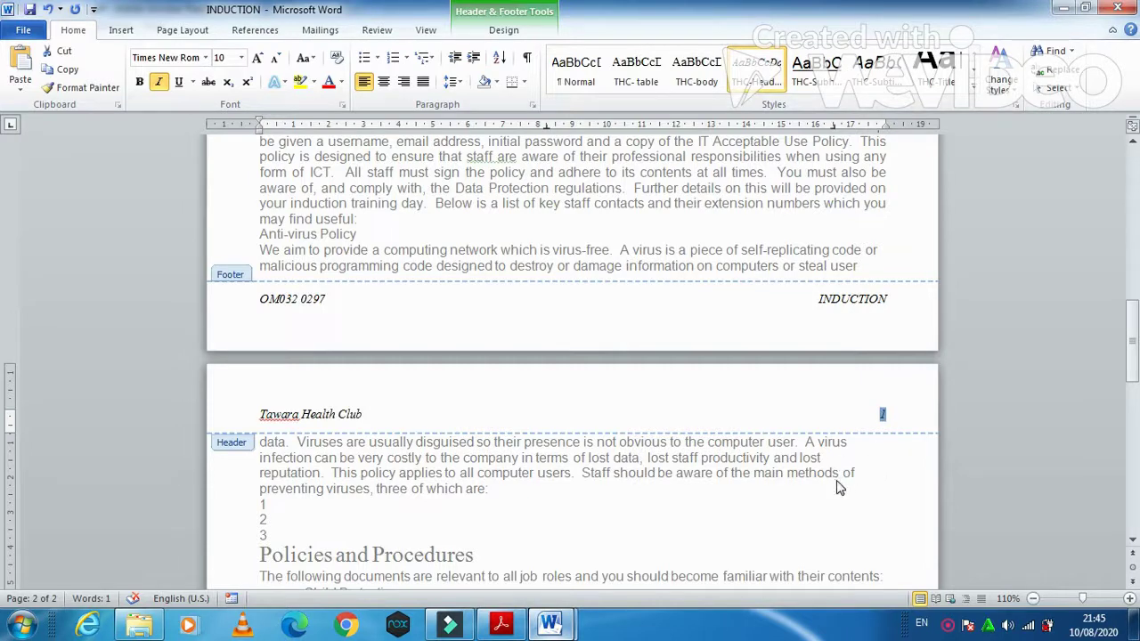
{"action": "double_click", "coordinate": [685, 475]}
{"action": "left_click_drag", "start_coordinate": [1133, 364], "coordinate": [1131, 181]}
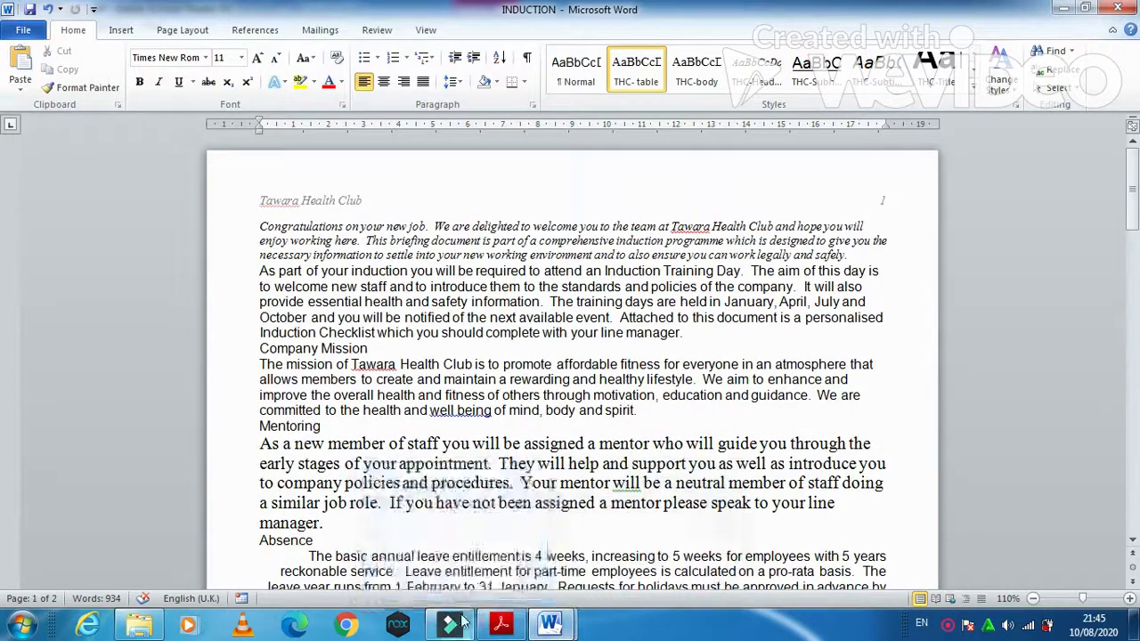
Copy 'New Staff Induction' from the PDF and paste it on a new top line in Word
{"action": "left_click", "coordinate": [492, 625]}
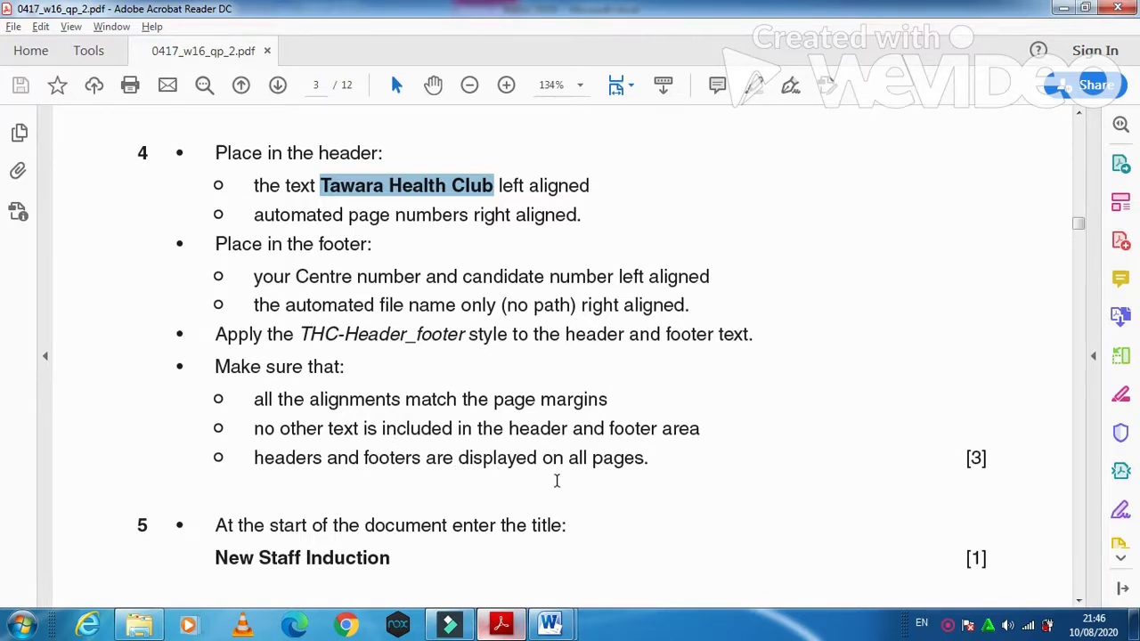
{"action": "scroll", "coordinate": [557, 481], "scroll_direction": "down", "scroll_amount": 8}
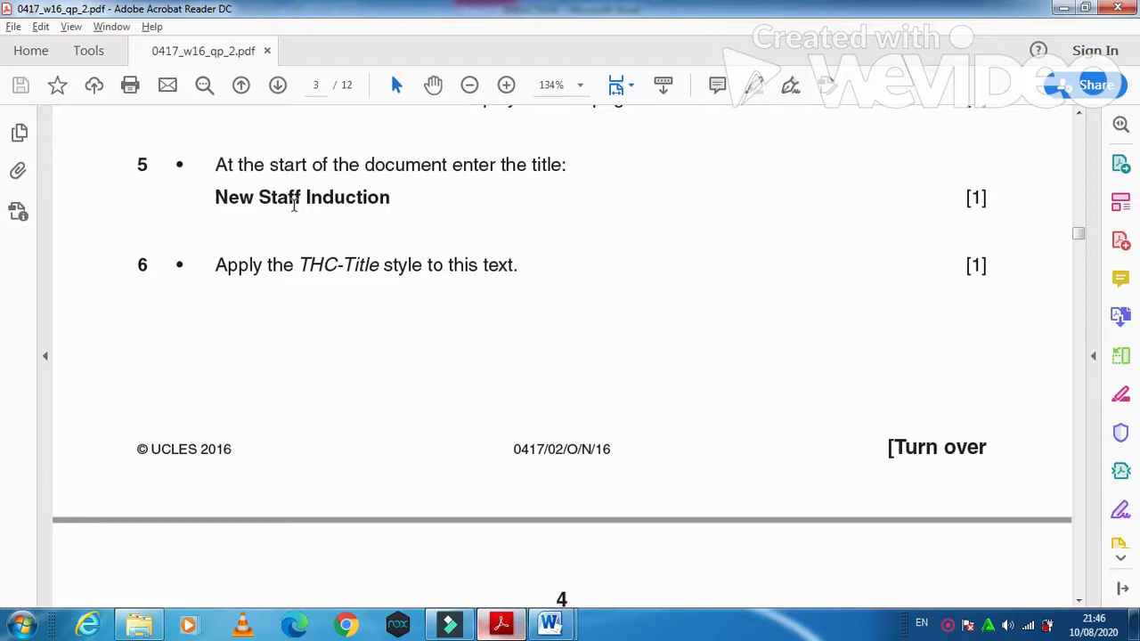
{"action": "left_click_drag", "start_coordinate": [215, 197], "coordinate": [367, 209]}
{"action": "key", "text": "ctrl+c"}
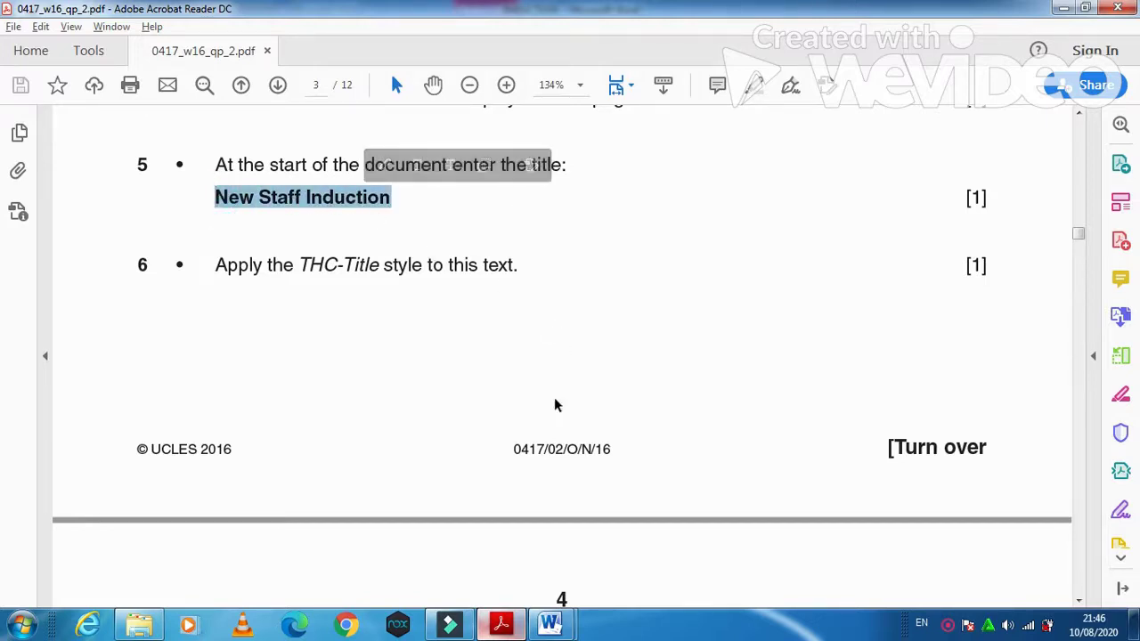
{"action": "mouse_move", "coordinate": [549, 624]}
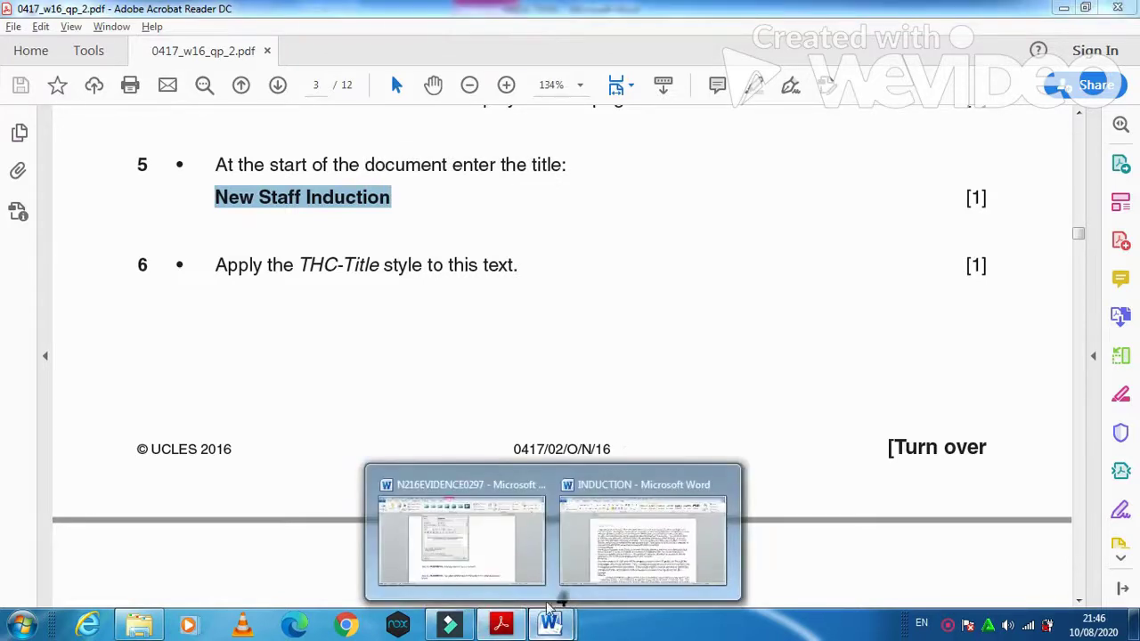
{"action": "left_click", "coordinate": [639, 530]}
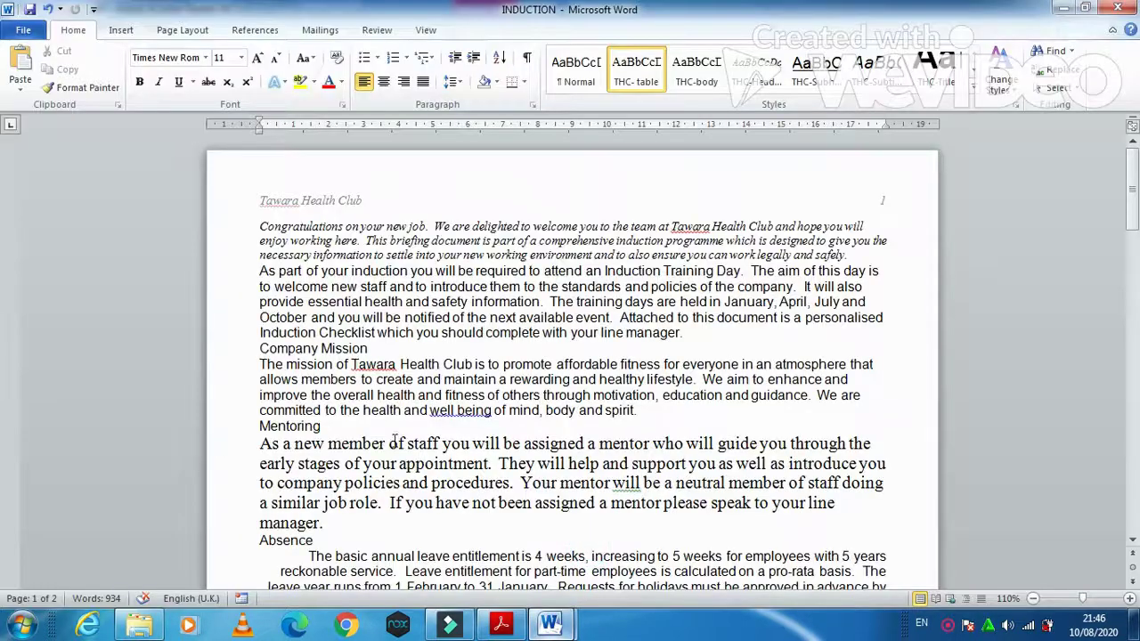
{"action": "left_click", "coordinate": [261, 226]}
{"action": "key", "text": "Return"}
{"action": "key", "text": "Up"}
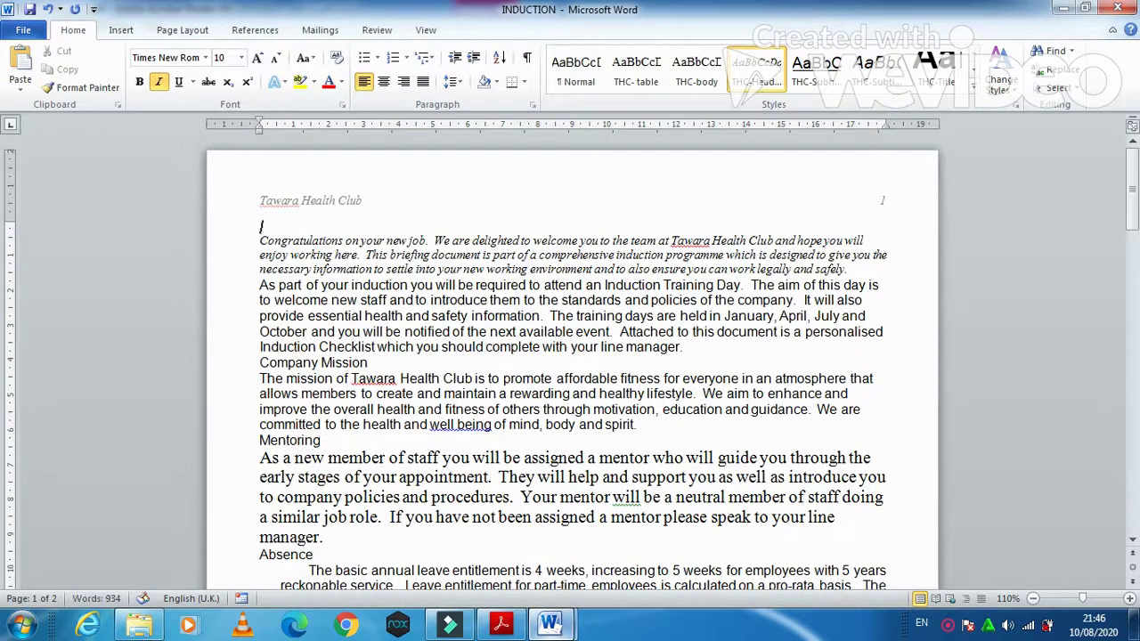
{"action": "key", "text": "ctrl+v"}
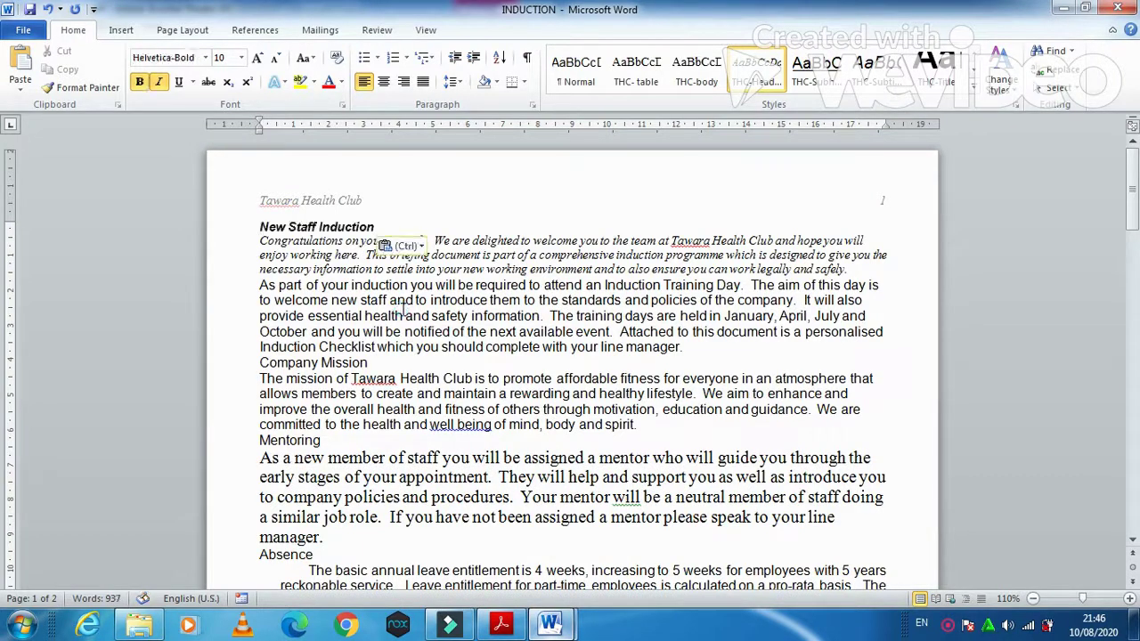
Apply the THC-Title style to New Staff Induction and scroll the PDF to question 7
{"action": "key", "text": "shift+Left"}
{"action": "key", "text": "shift+Left"}
{"action": "key", "text": "shift+Left"}
{"action": "key", "text": "shift+Left"}
{"action": "key", "text": "shift+Left"}
{"action": "key", "text": "shift+Left"}
{"action": "key", "text": "shift+Left"}
{"action": "key", "text": "shift+Left"}
{"action": "key", "text": "shift+Left"}
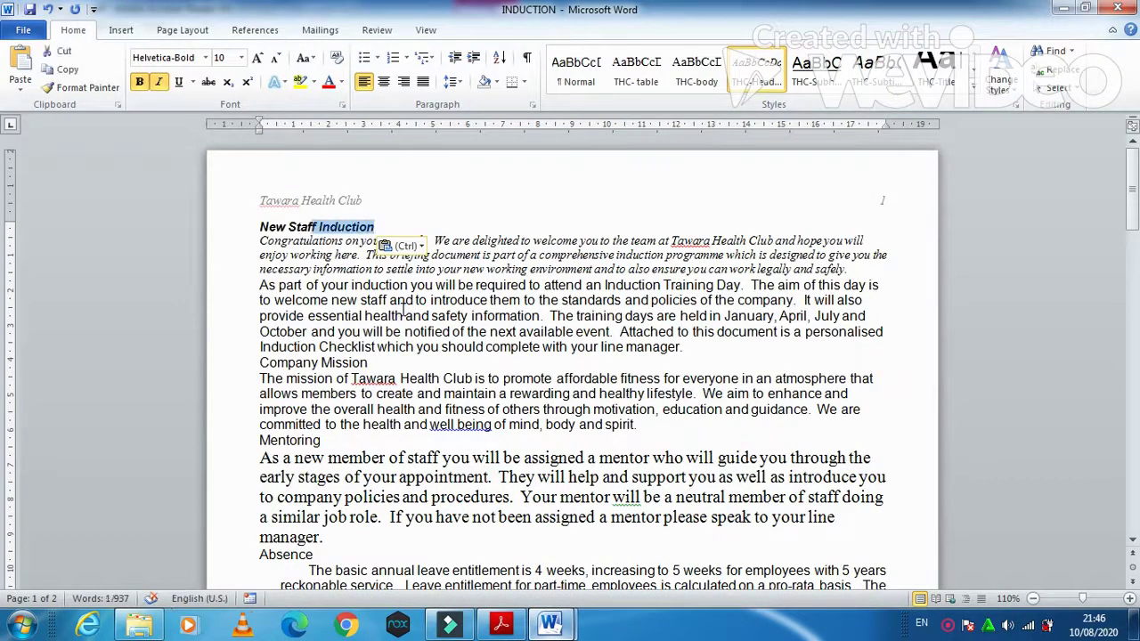
{"action": "key", "text": "shift+Left"}
{"action": "key", "text": "shift+Left"}
{"action": "key", "text": "shift+Left"}
{"action": "key", "text": "shift+Left"}
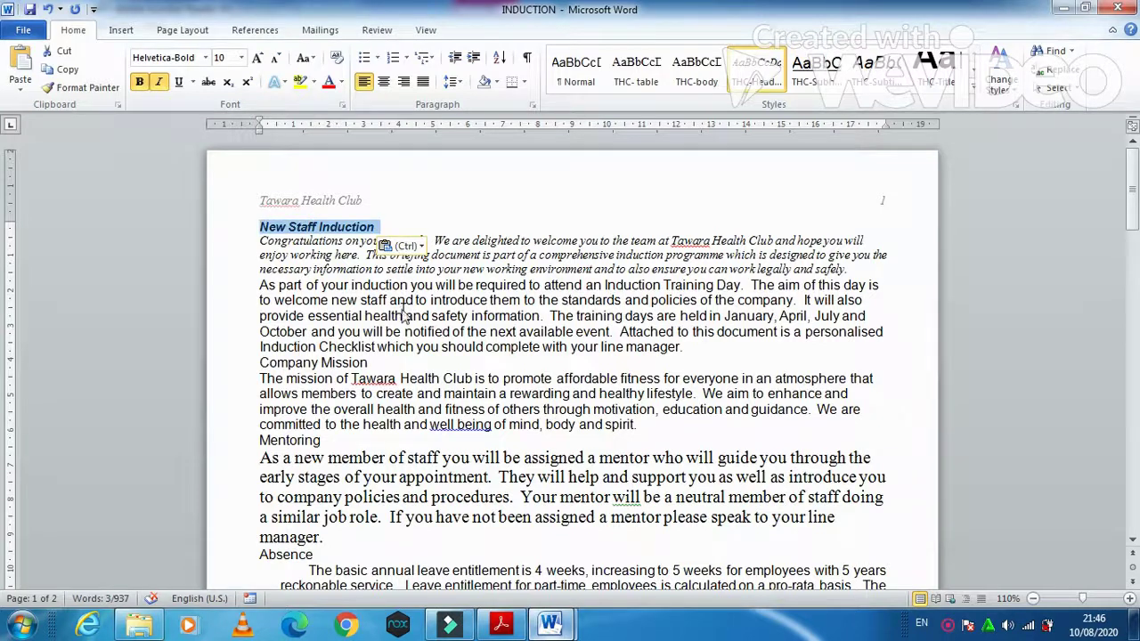
{"action": "key", "text": "alt+Tab"}
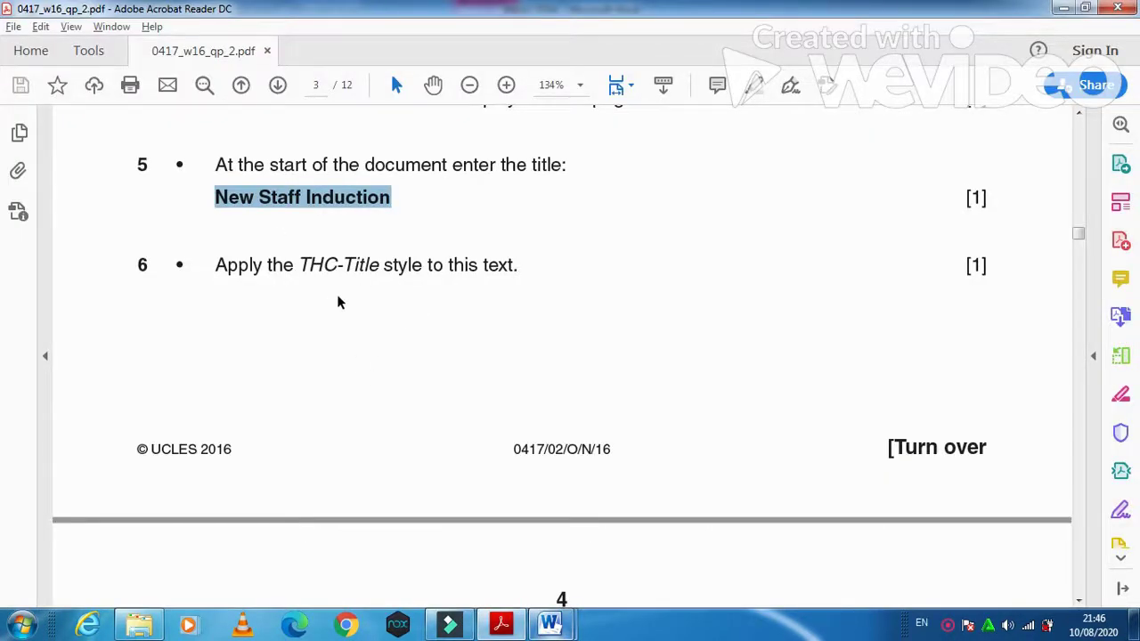
{"action": "key", "text": "alt+Tab"}
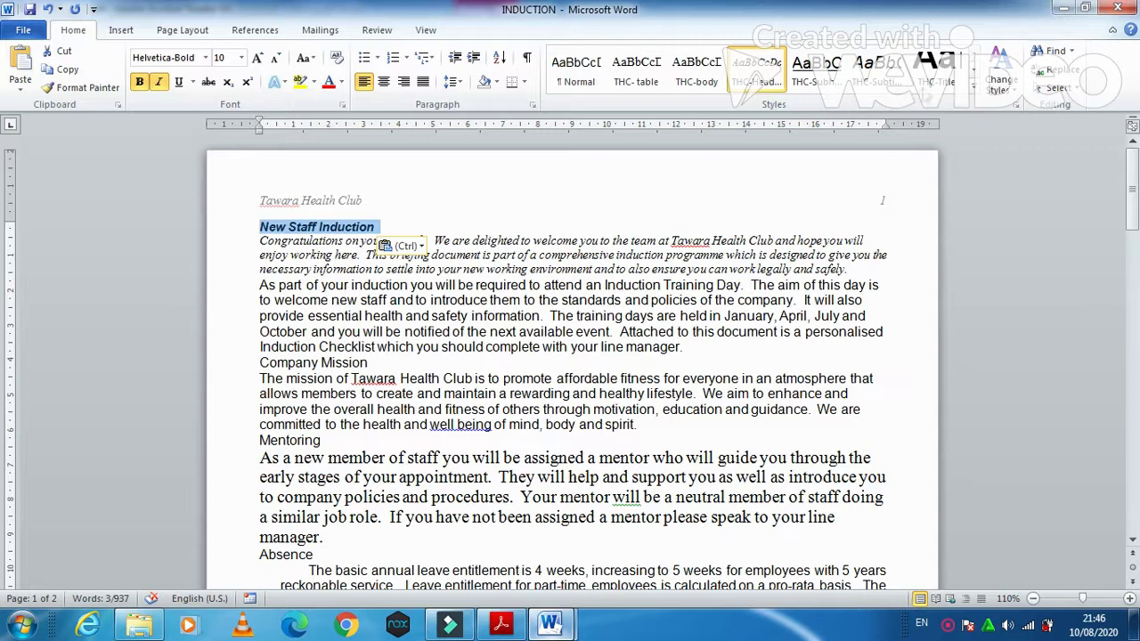
{"action": "key", "text": "ctrl+t"}
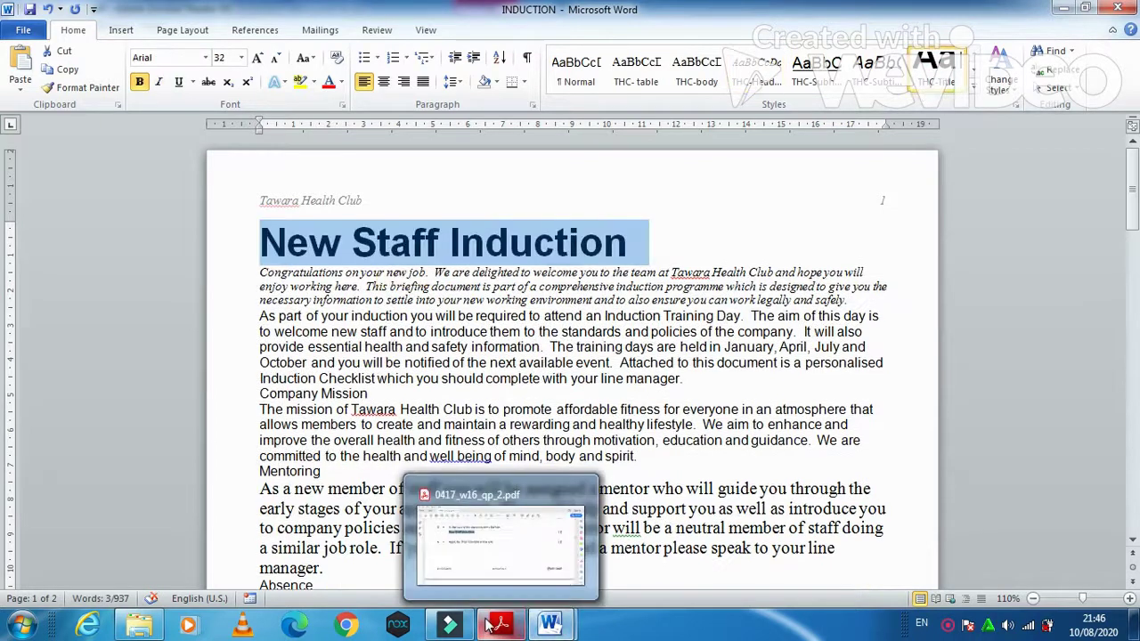
{"action": "left_click", "coordinate": [488, 626]}
{"action": "scroll", "coordinate": [498, 446], "scroll_direction": "down", "scroll_amount": 3}
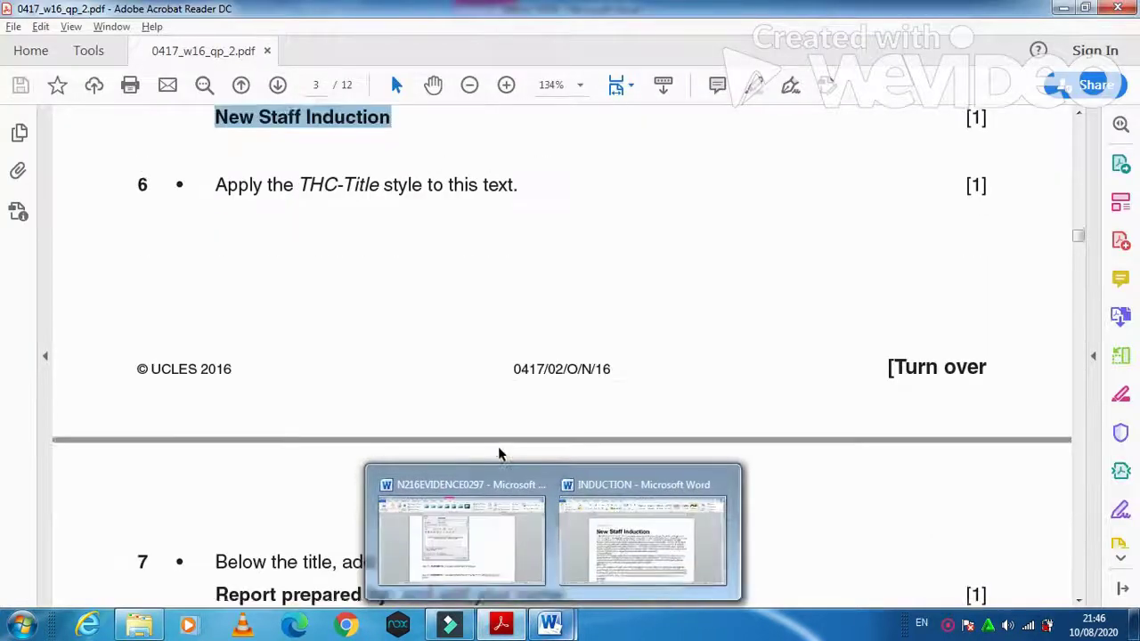
{"action": "scroll", "coordinate": [383, 445], "scroll_direction": "down", "scroll_amount": 3}
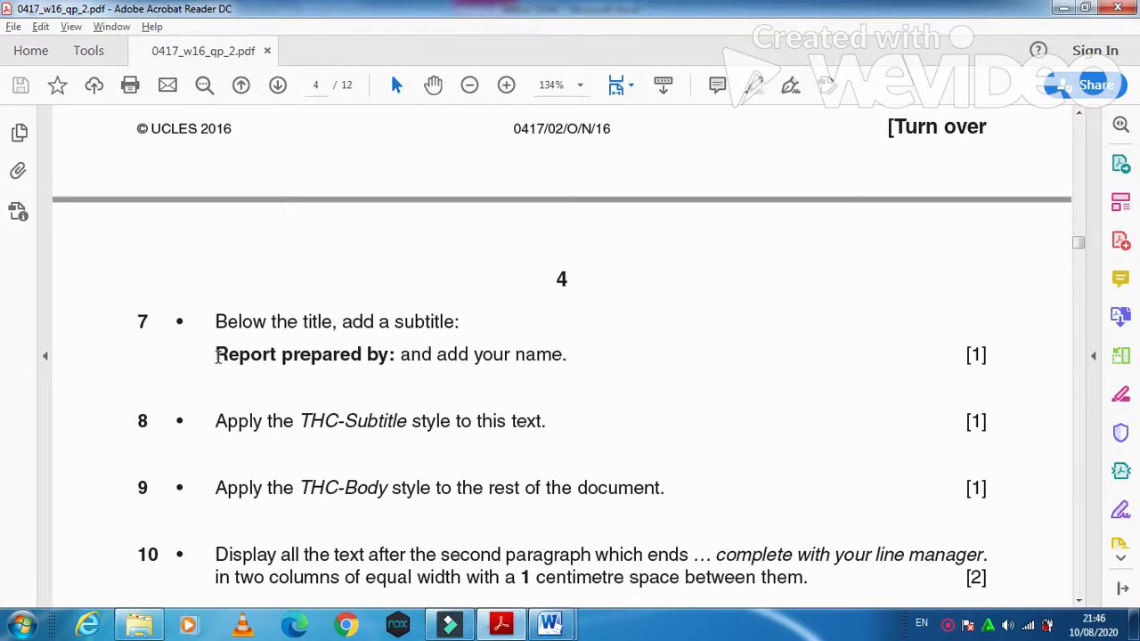
Add a 'Report prepared by:' line with the author's name below the title, styled THC-Subtitle
{"action": "left_click_drag", "start_coordinate": [218, 356], "coordinate": [385, 356]}
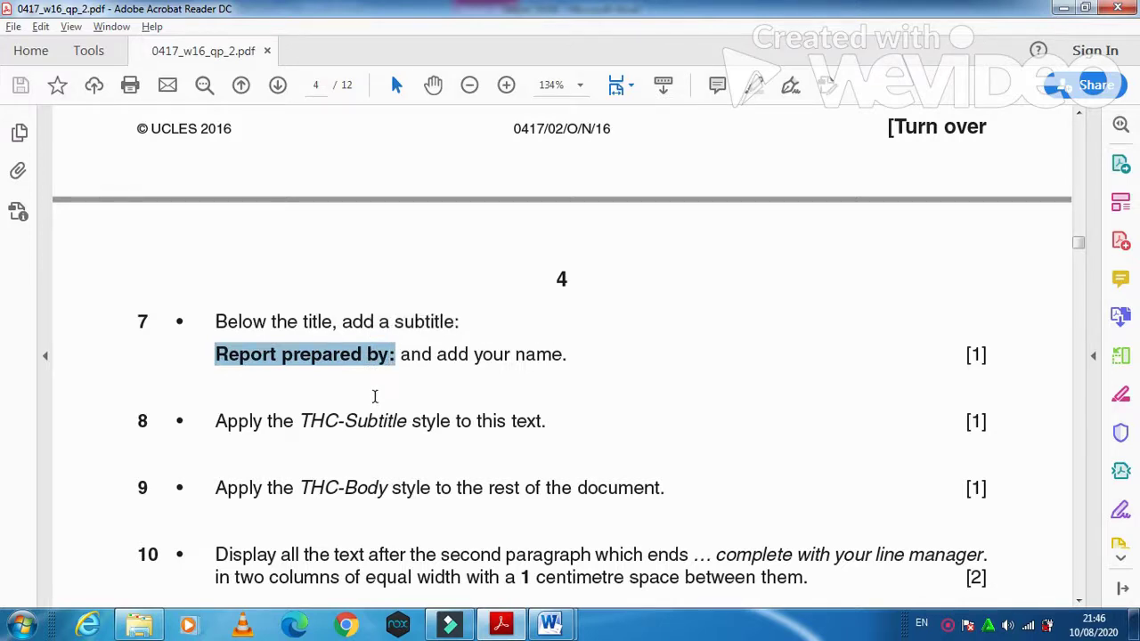
{"action": "key", "text": "alt+Tab"}
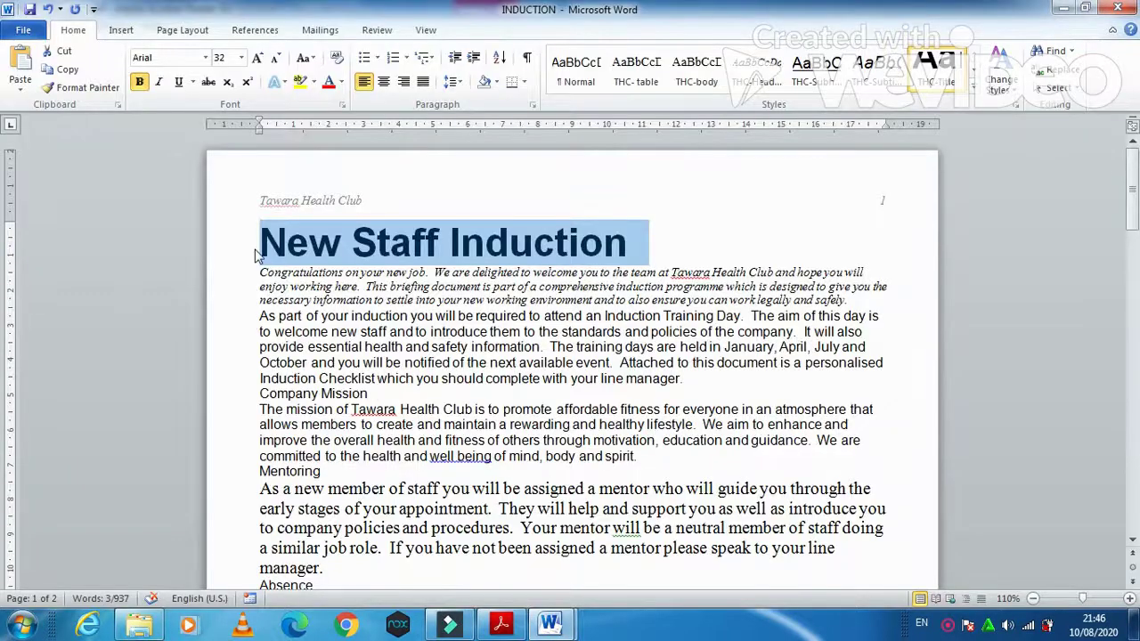
{"action": "left_click", "coordinate": [261, 274]}
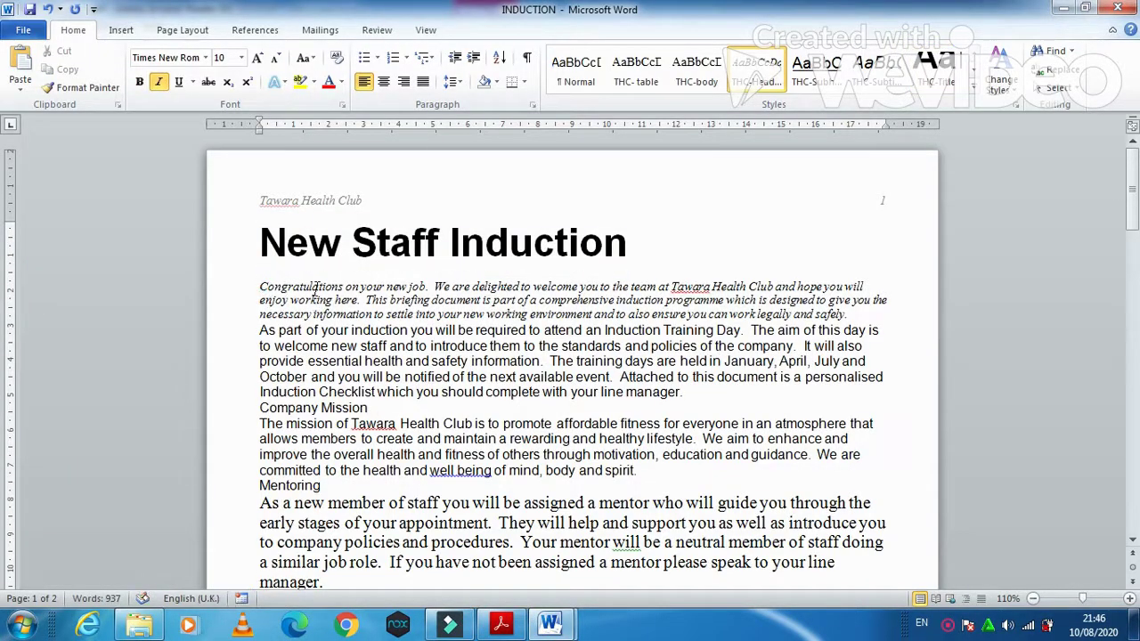
{"action": "type", "text": "Report prepared by:"}
{"action": "type", "text": "Fahim"}
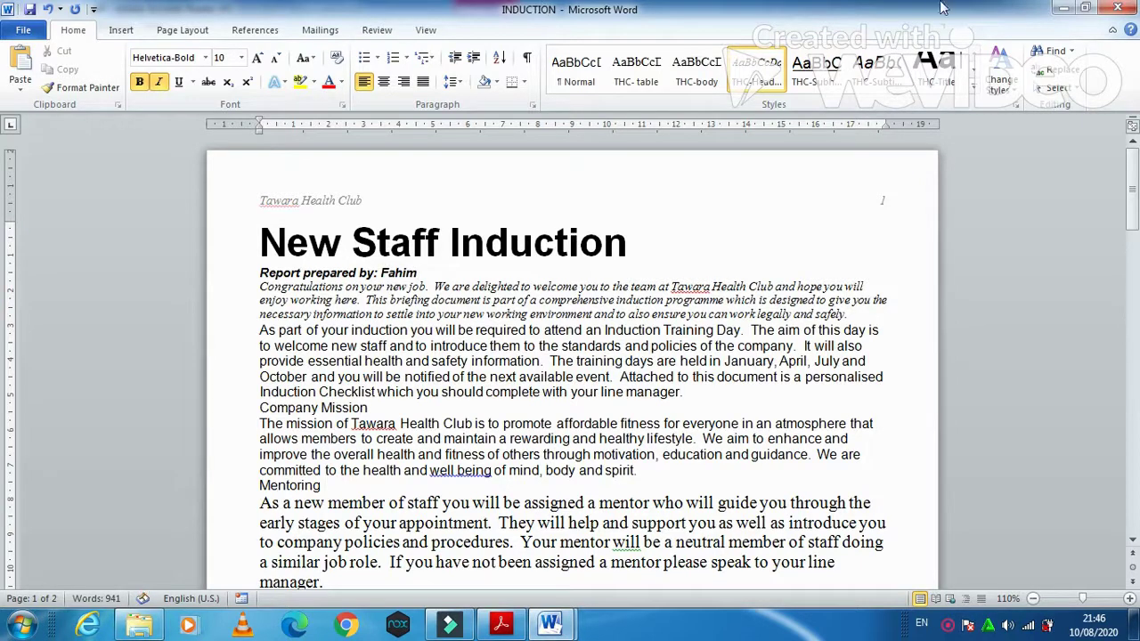
{"action": "key", "text": "alt+Tab"}
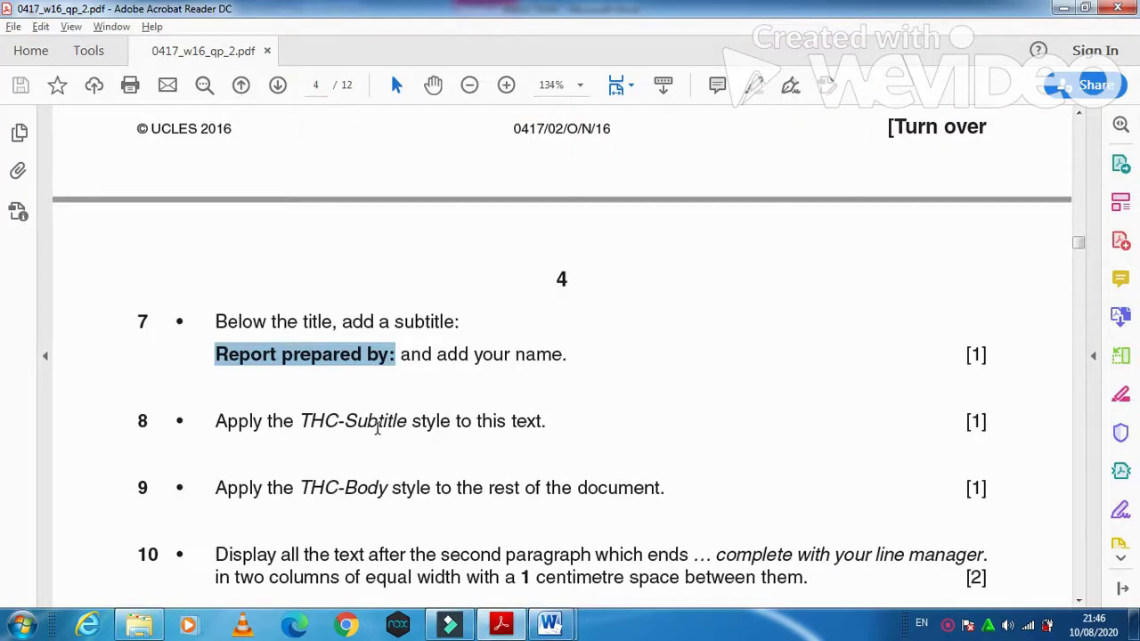
{"action": "key", "text": "alt+Tab"}
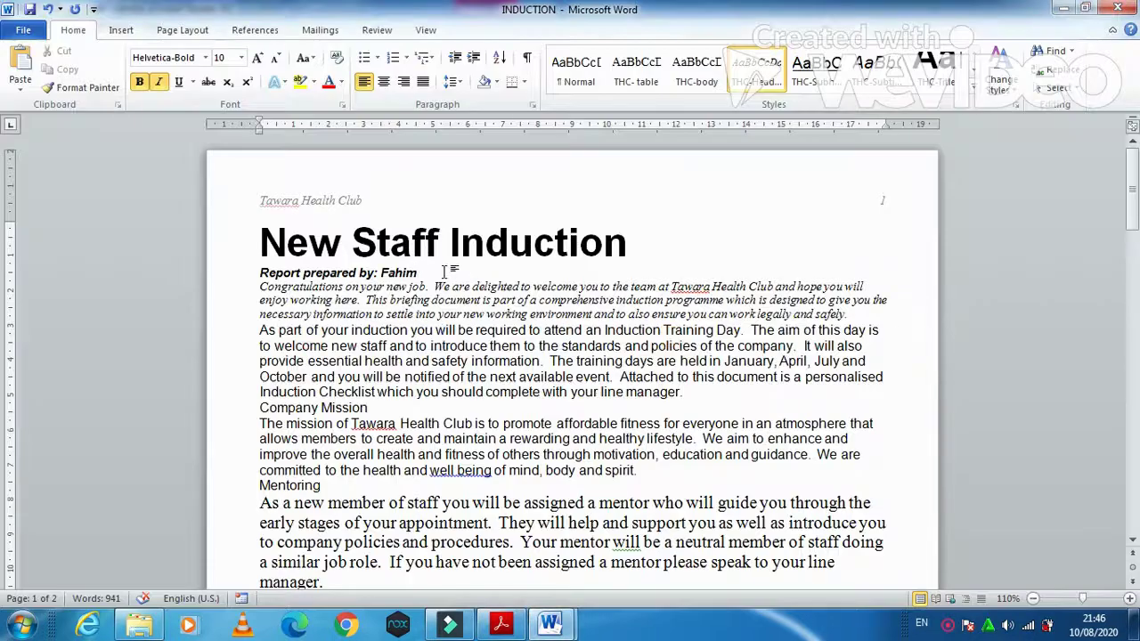
{"action": "left_click_drag", "start_coordinate": [419, 273], "coordinate": [259, 272]}
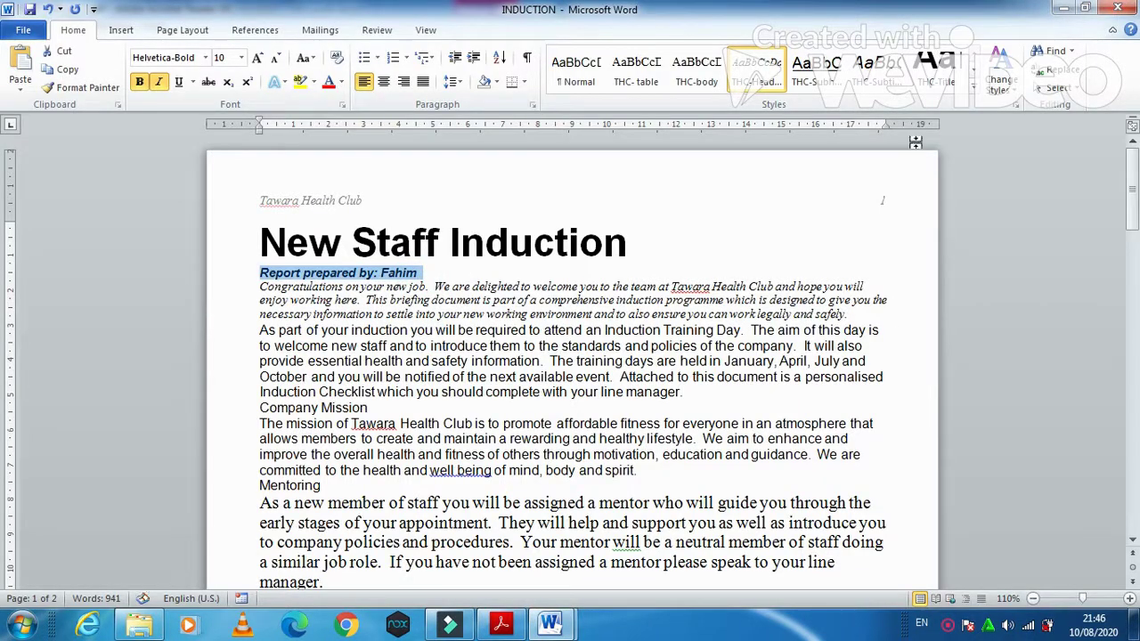
{"action": "left_click", "coordinate": [877, 69]}
Delete all text from Congratulations to the end of the document
{"action": "key", "text": "alt+Tab"}
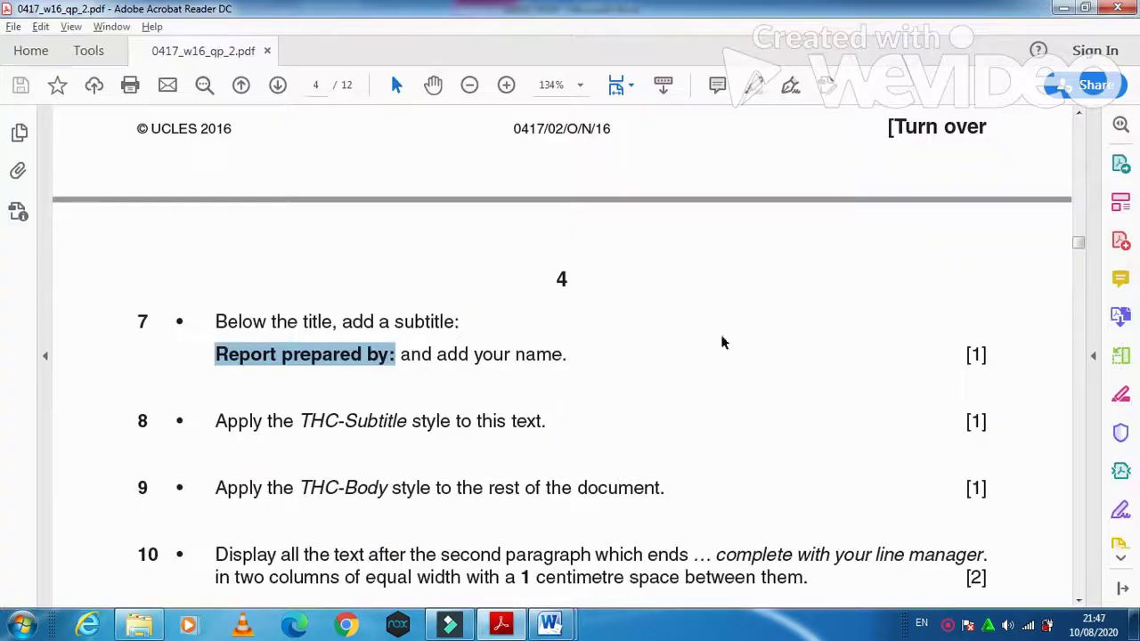
{"action": "scroll", "coordinate": [330, 437], "scroll_direction": "down", "scroll_amount": 3}
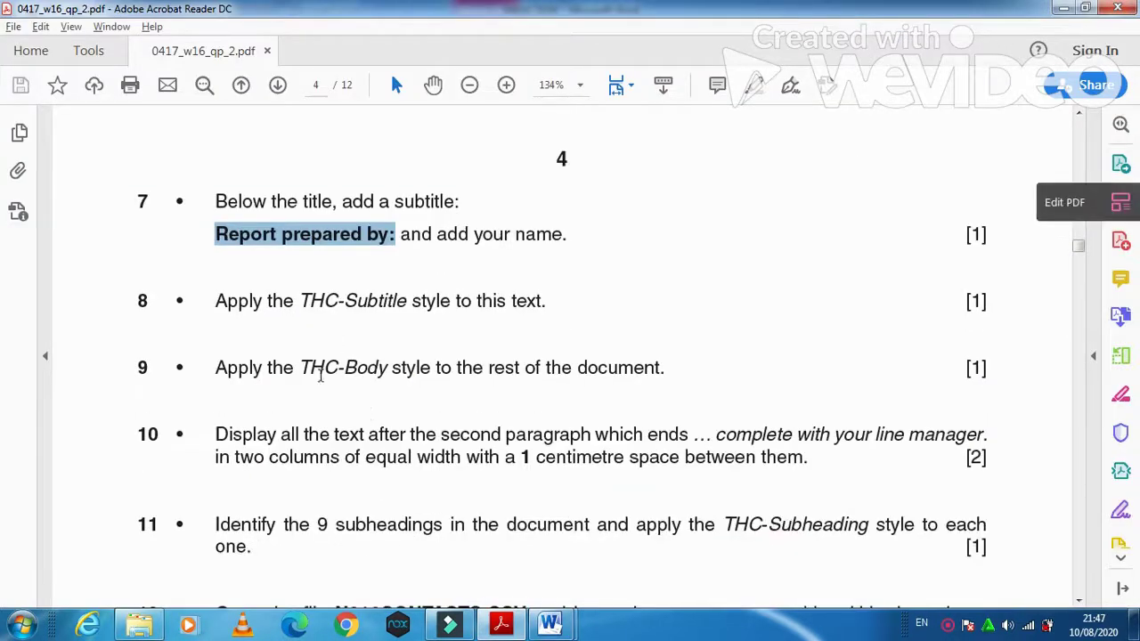
{"action": "left_click_drag", "start_coordinate": [215, 367], "coordinate": [668, 368]}
{"action": "key", "text": "alt+Tab"}
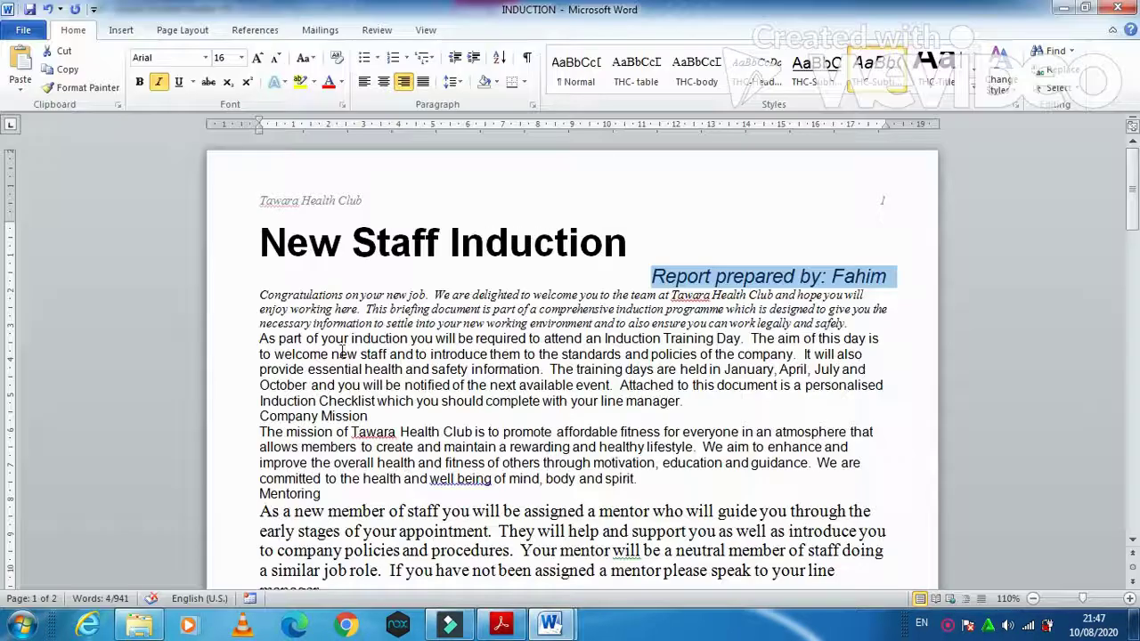
{"action": "left_click_drag", "start_coordinate": [261, 294], "coordinate": [419, 634]}
{"action": "key", "text": "Delete"}
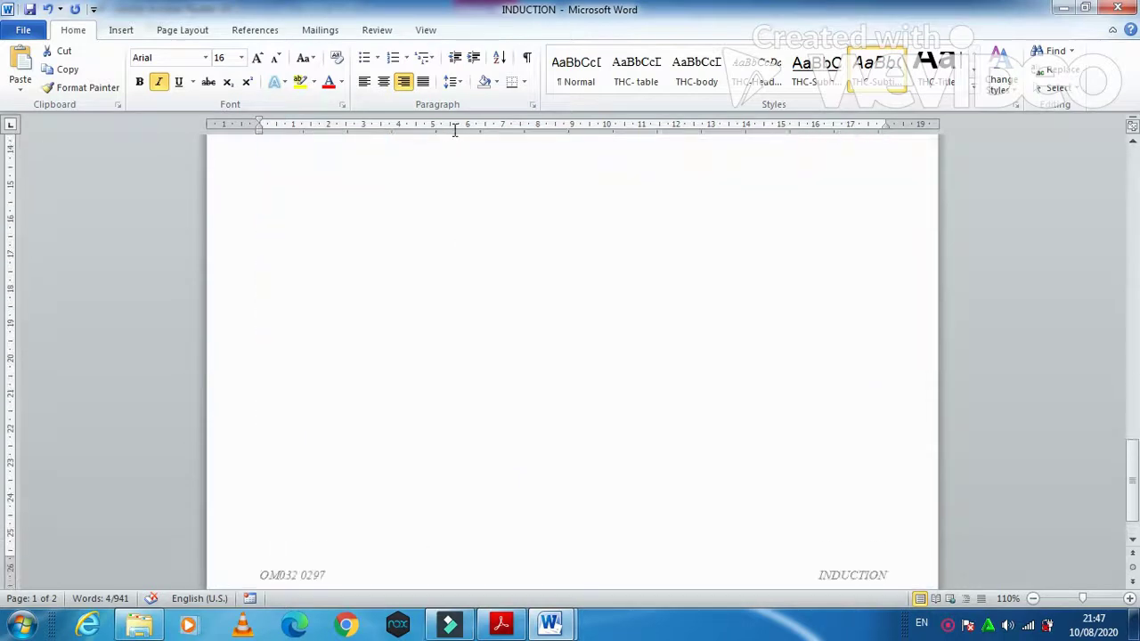
Undo the deletion and apply the THC-body style to the restored text
{"action": "key", "text": "ctrl+z"}
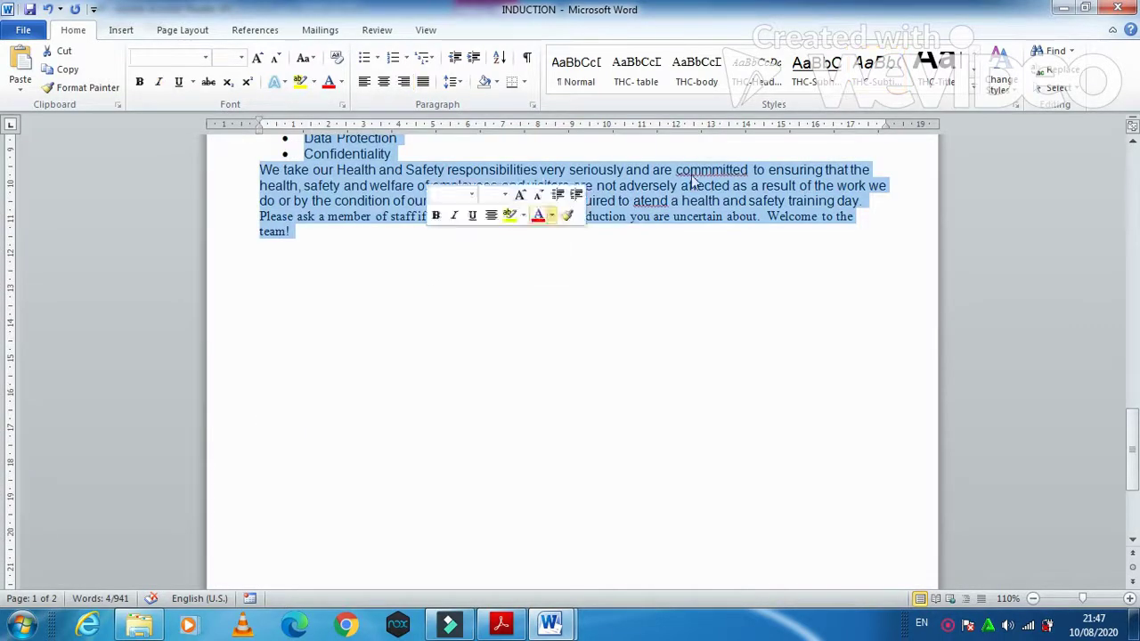
{"action": "left_click", "coordinate": [687, 81]}
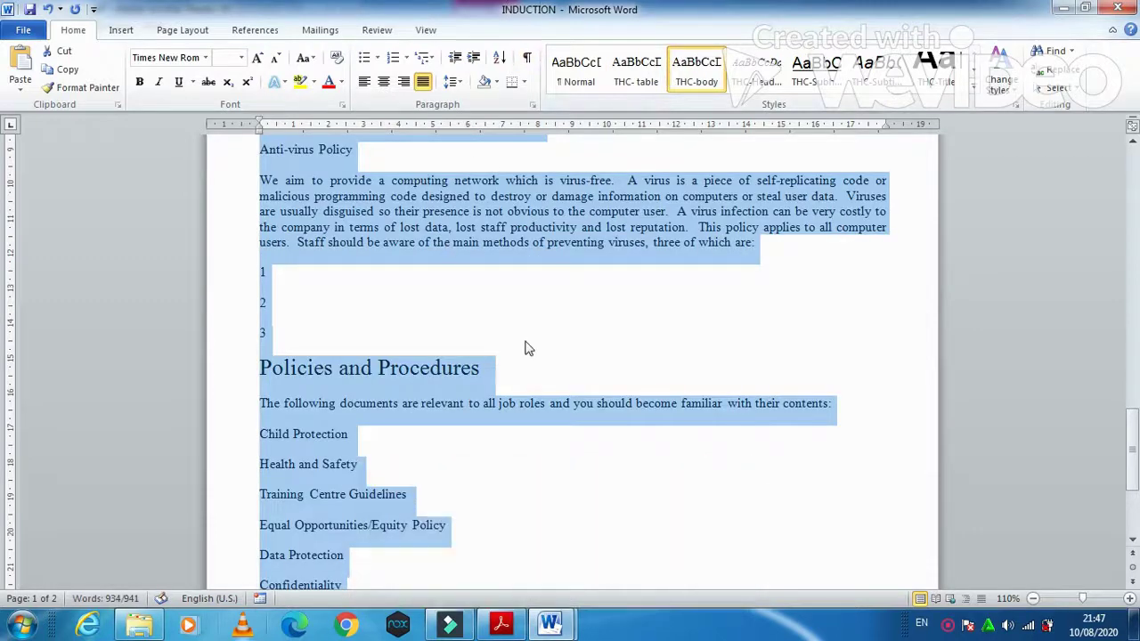
{"action": "key", "text": "alt+Tab"}
{"action": "scroll", "coordinate": [387, 435], "scroll_direction": "down", "scroll_amount": 3}
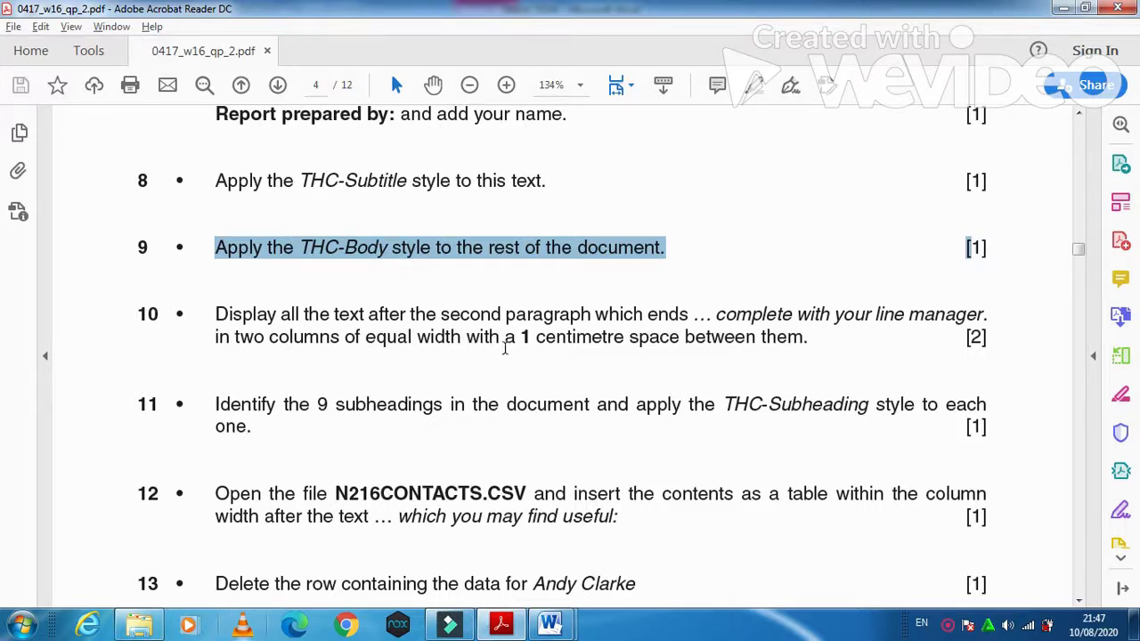
Select the text from the Company Mission heading to the end of the document
{"action": "mouse_move", "coordinate": [552, 619]}
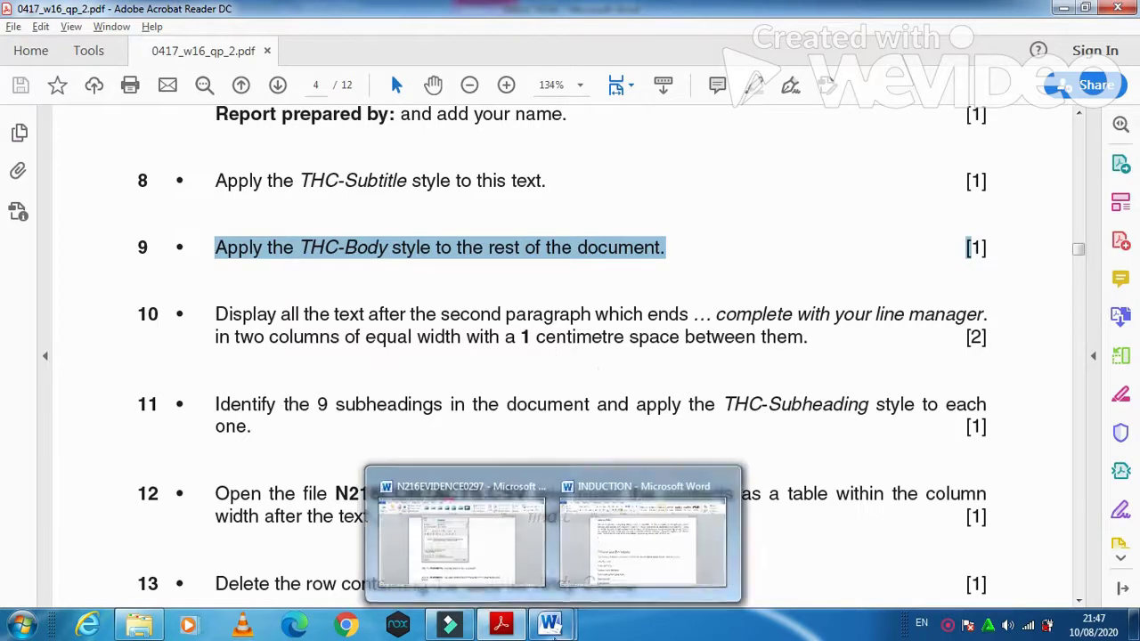
{"action": "left_click", "coordinate": [602, 570]}
{"action": "scroll", "coordinate": [508, 398], "scroll_direction": "up", "scroll_amount": 20}
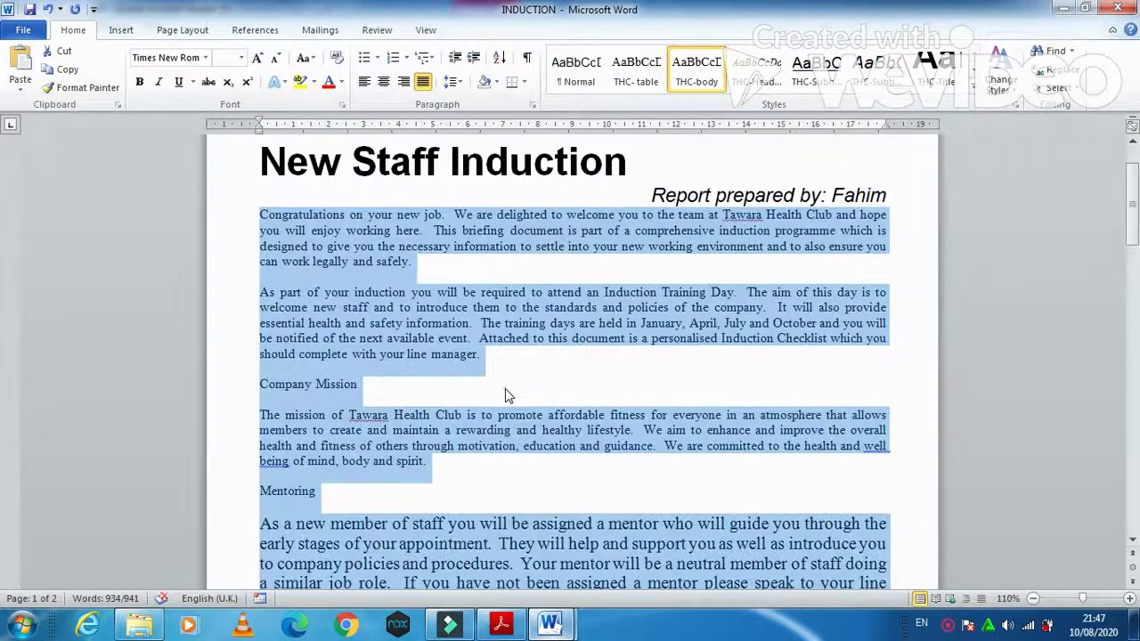
{"action": "left_click", "coordinate": [505, 389]}
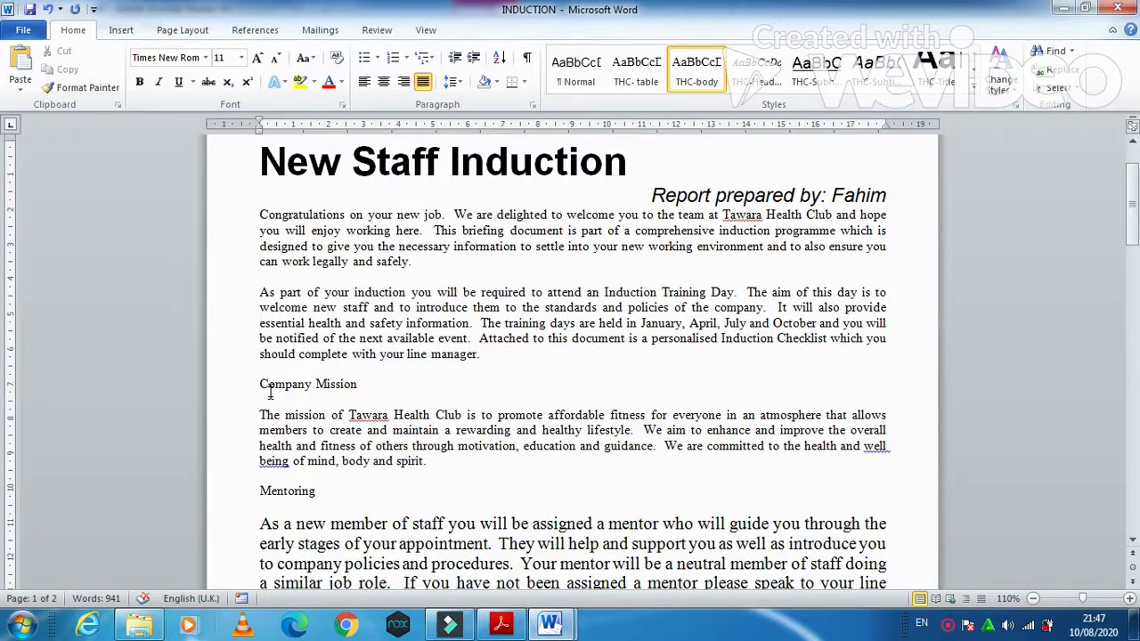
{"action": "left_click_drag", "start_coordinate": [260, 387], "coordinate": [481, 591]}
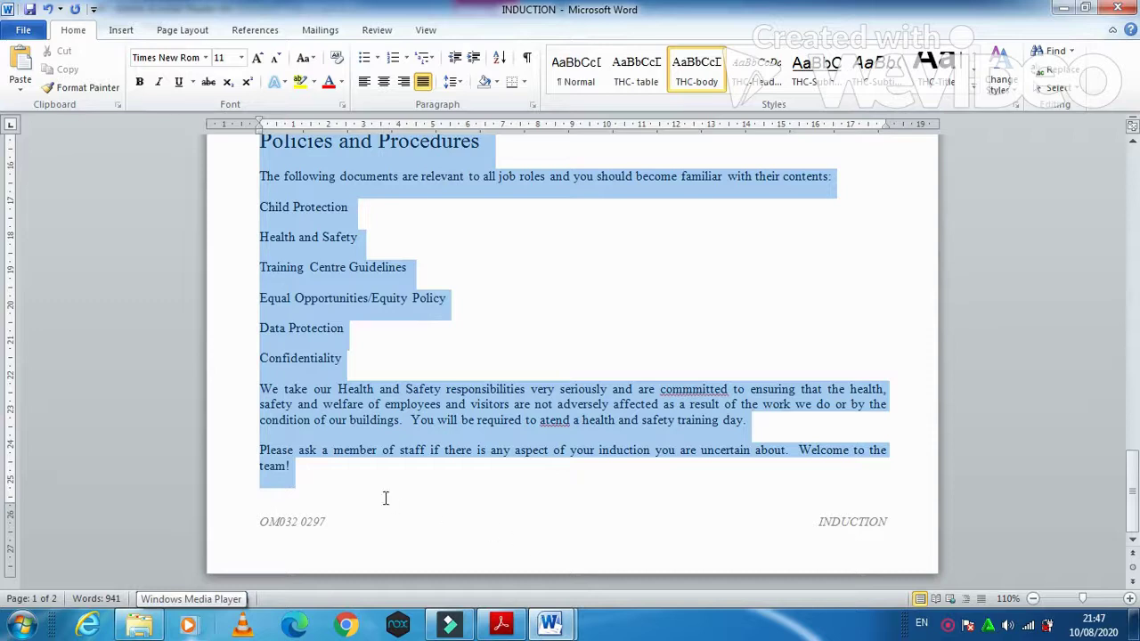
Lay out the text from Company Mission onward in two equal columns with 1 cm spacing
{"action": "left_click", "coordinate": [182, 30]}
{"action": "left_click", "coordinate": [254, 85]}
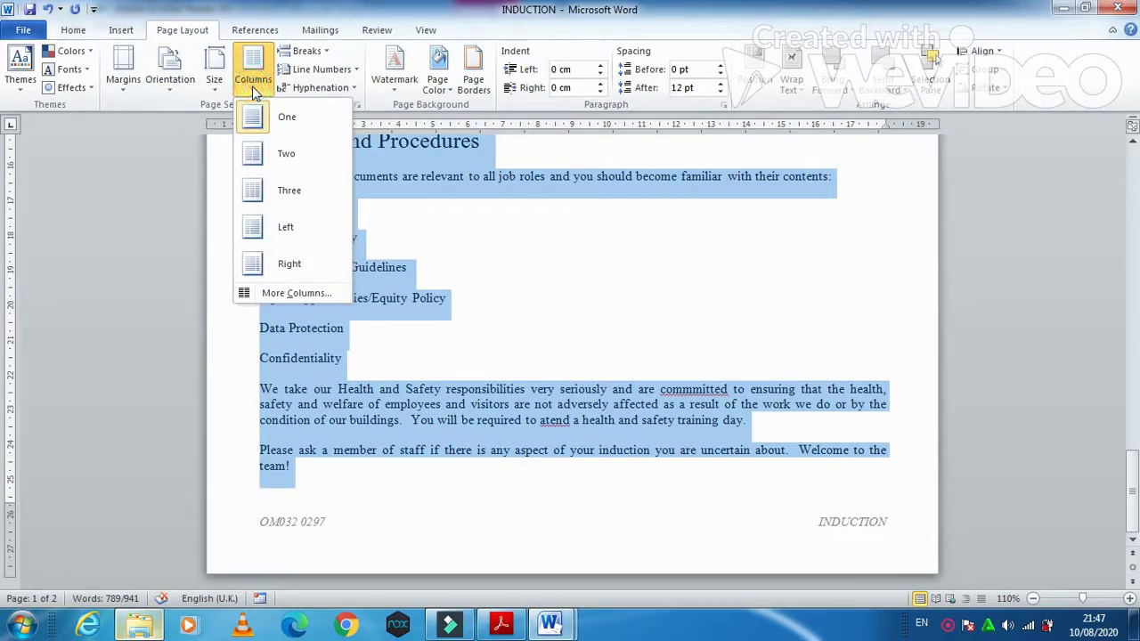
{"action": "left_click", "coordinate": [296, 293]}
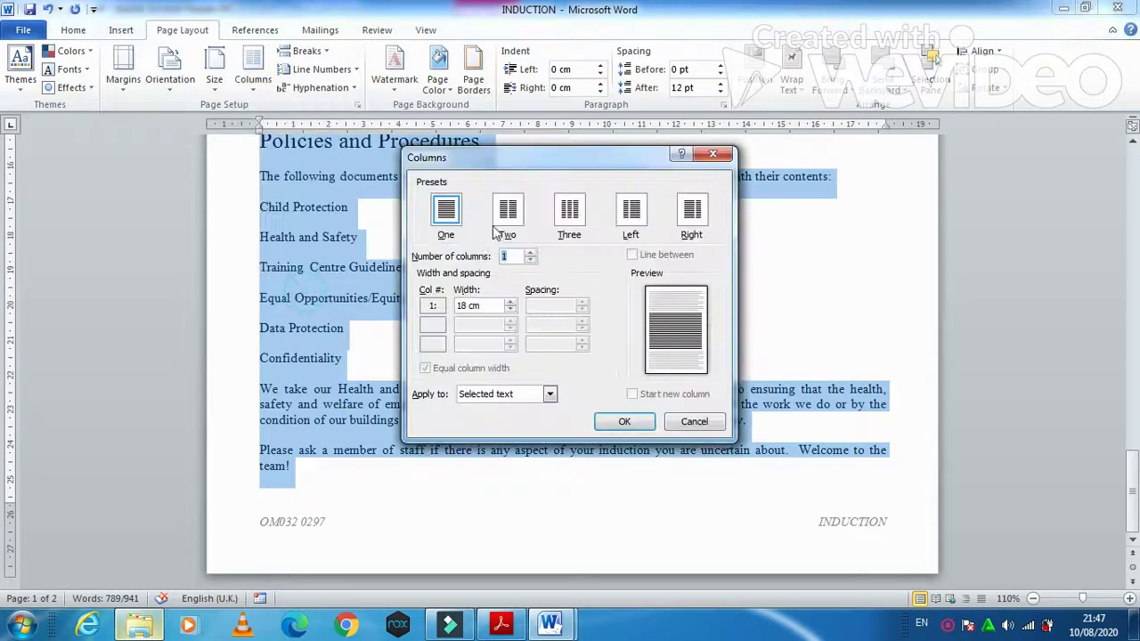
{"action": "left_click", "coordinate": [513, 212]}
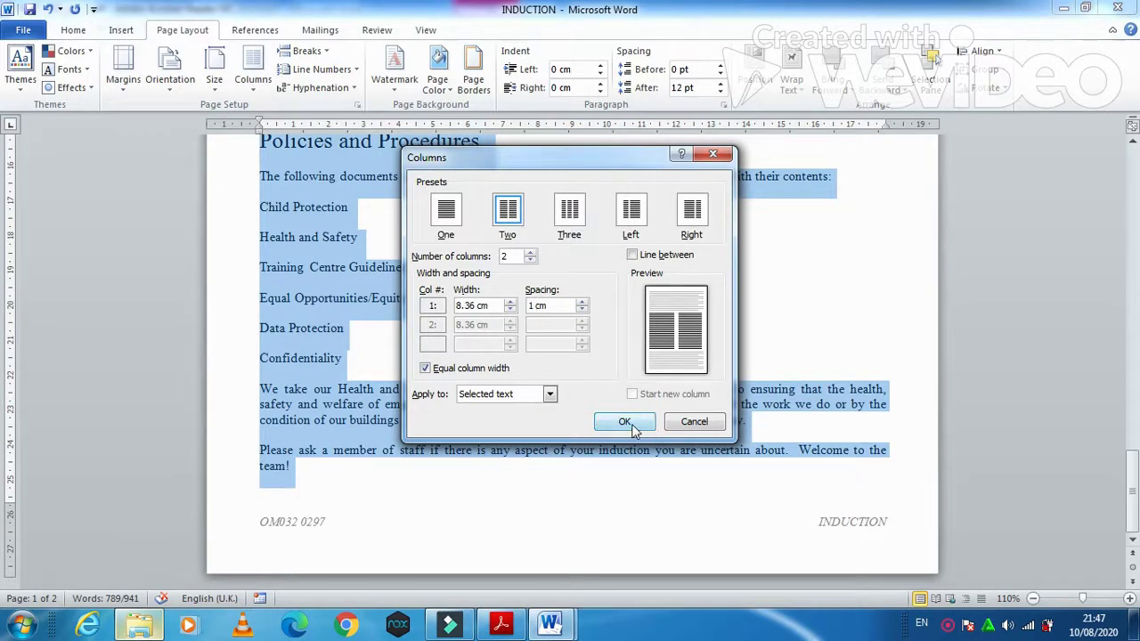
{"action": "left_click", "coordinate": [624, 421]}
{"action": "left_click", "coordinate": [501, 623]}
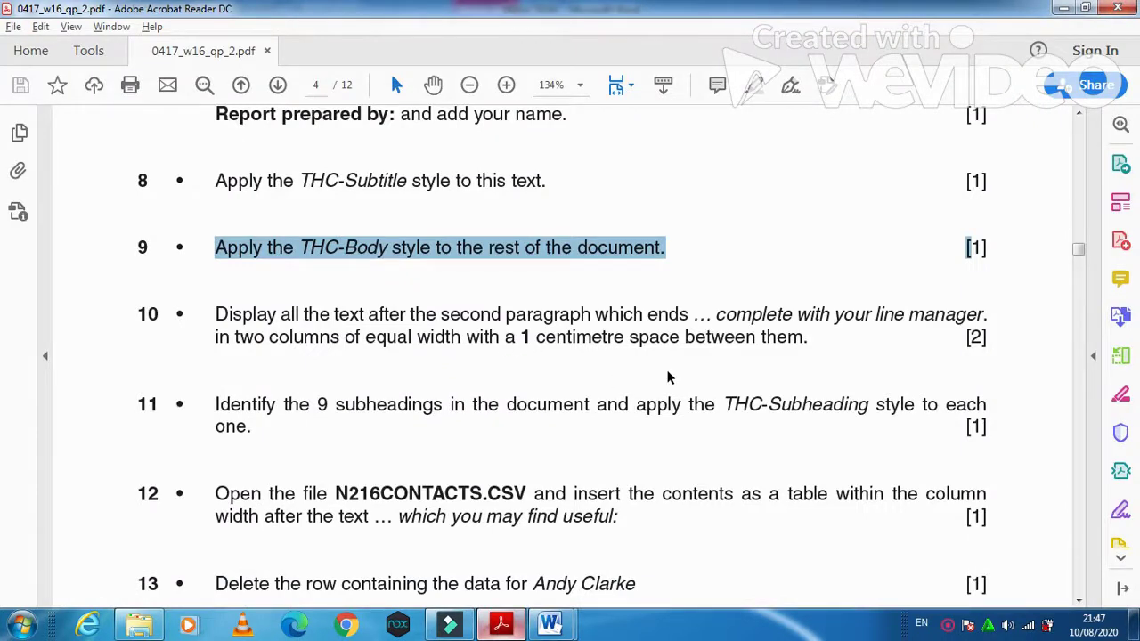
Begin selecting the subheadings, starting with the Anti-virus Policy heading
{"action": "scroll", "coordinate": [669, 378], "scroll_direction": "down", "scroll_amount": 2}
{"action": "left_click_drag", "start_coordinate": [216, 329], "coordinate": [868, 333]}
{"action": "mouse_move", "coordinate": [552, 625]}
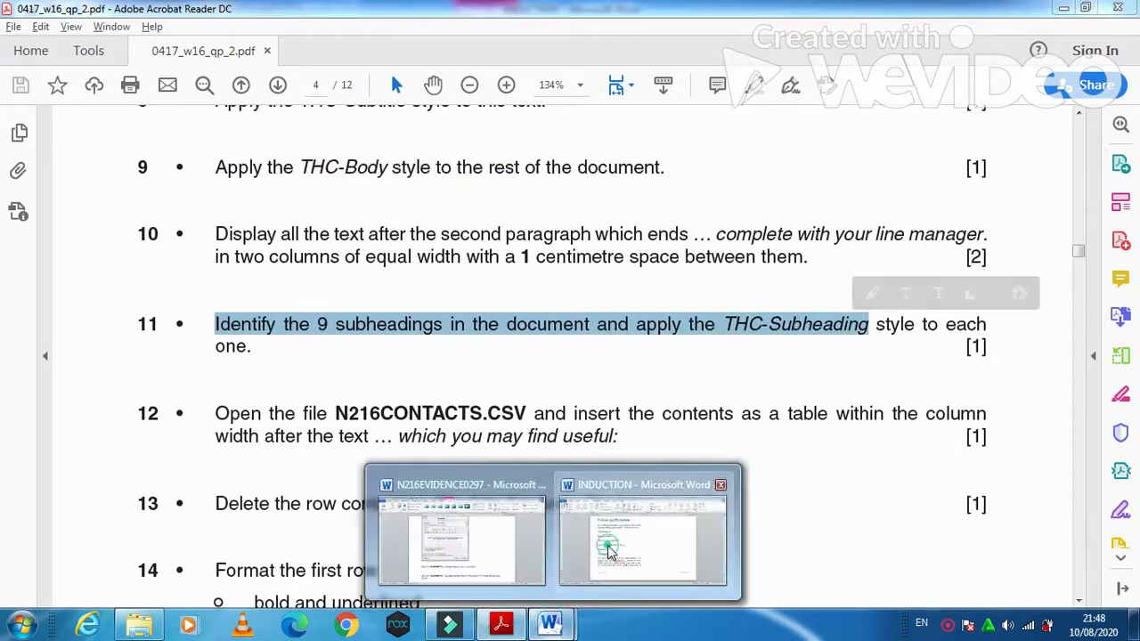
{"action": "left_click", "coordinate": [638, 545]}
{"action": "scroll", "coordinate": [396, 535], "scroll_direction": "up", "scroll_amount": 2}
{"action": "left_click", "coordinate": [399, 511]}
{"action": "scroll", "coordinate": [396, 494], "scroll_direction": "up", "scroll_amount": 3}
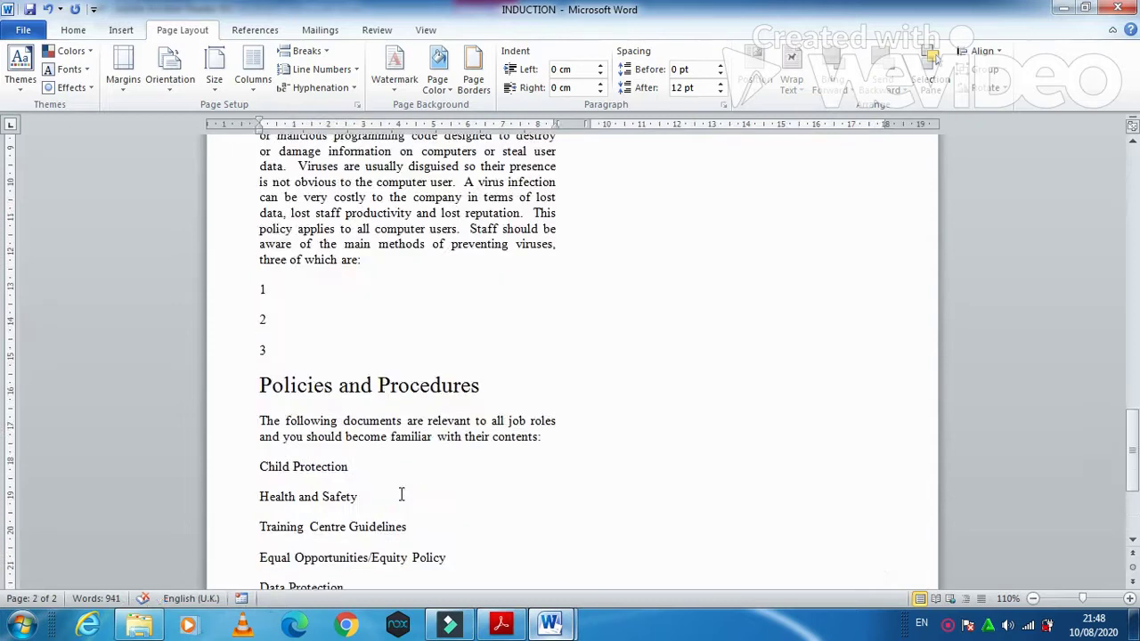
{"action": "scroll", "coordinate": [401, 494], "scroll_direction": "up", "scroll_amount": 2}
{"action": "left_click_drag", "start_coordinate": [485, 473], "coordinate": [289, 468]}
{"action": "scroll", "coordinate": [347, 528], "scroll_direction": "up", "scroll_amount": 3}
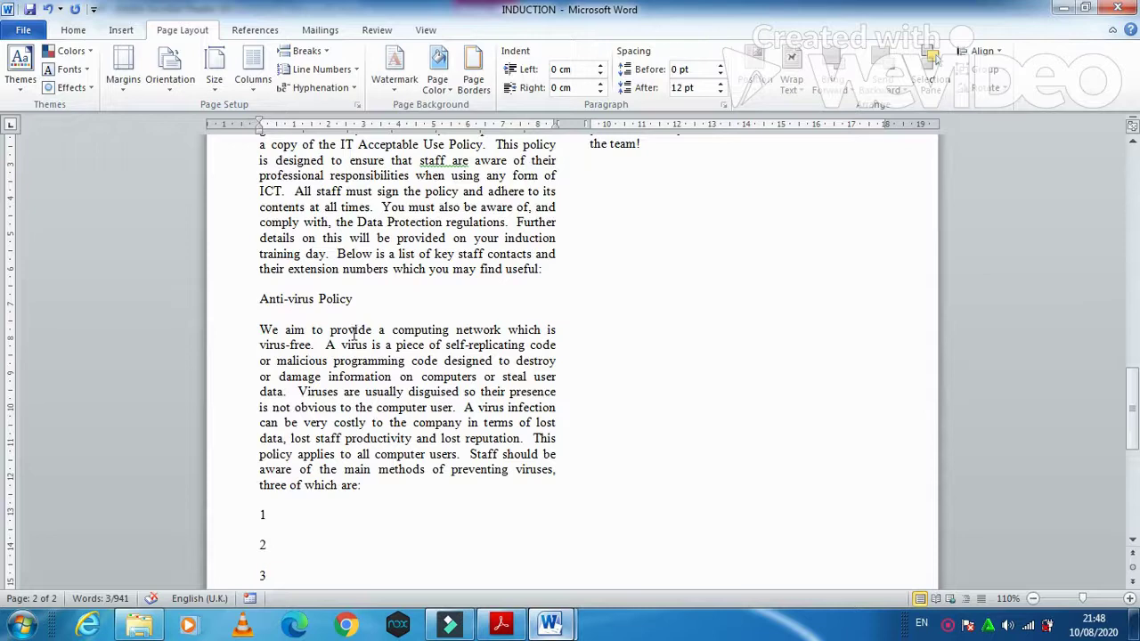
{"action": "left_click_drag", "start_coordinate": [356, 300], "coordinate": [274, 295]}
{"action": "scroll", "coordinate": [361, 523], "scroll_direction": "up", "scroll_amount": 12}
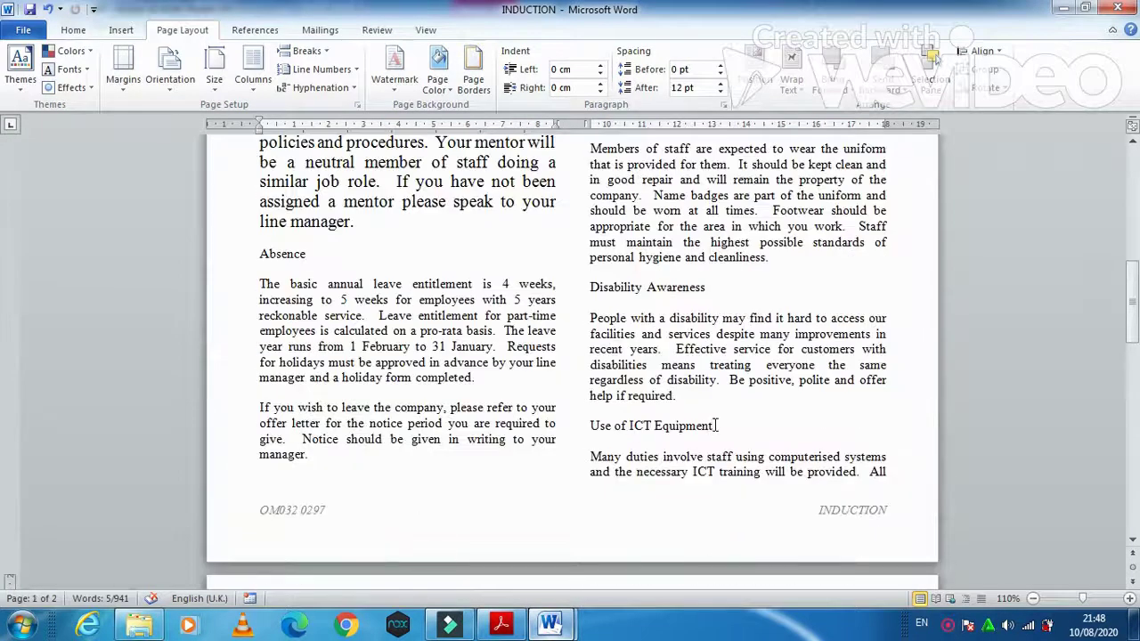
Add the remaining headings through Company Mission to the selection and apply THC-Subheading
{"action": "left_click_drag", "start_coordinate": [716, 426], "coordinate": [590, 426]}
{"action": "left_click_drag", "start_coordinate": [713, 286], "coordinate": [590, 286]}
{"action": "left_click_drag", "start_coordinate": [312, 253], "coordinate": [259, 251]}
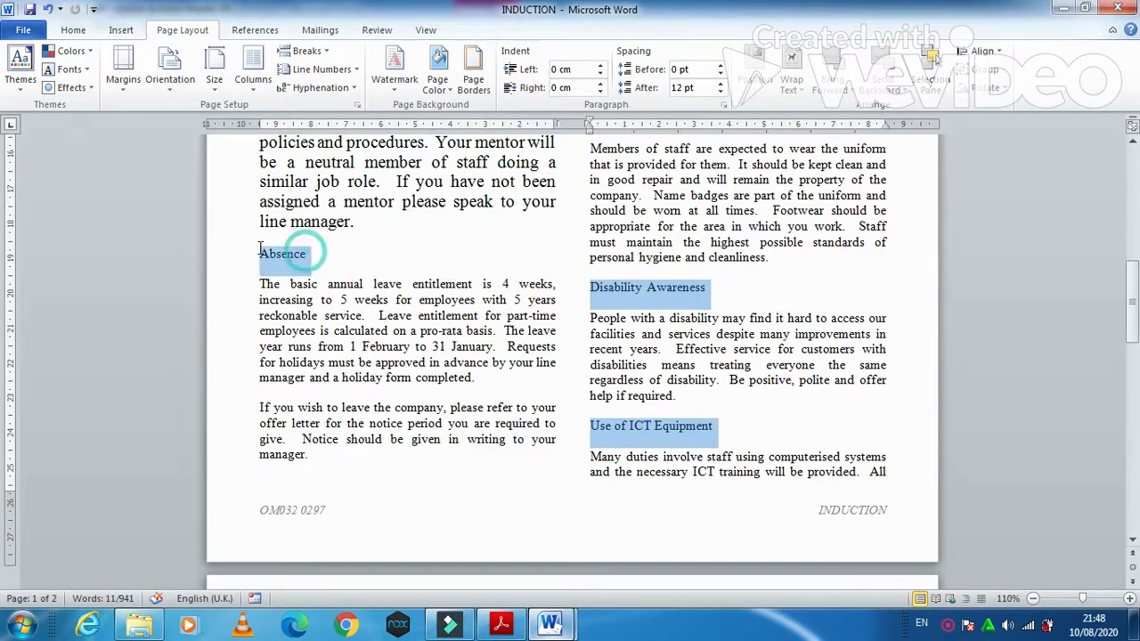
{"action": "scroll", "coordinate": [463, 417], "scroll_direction": "up", "scroll_amount": 6}
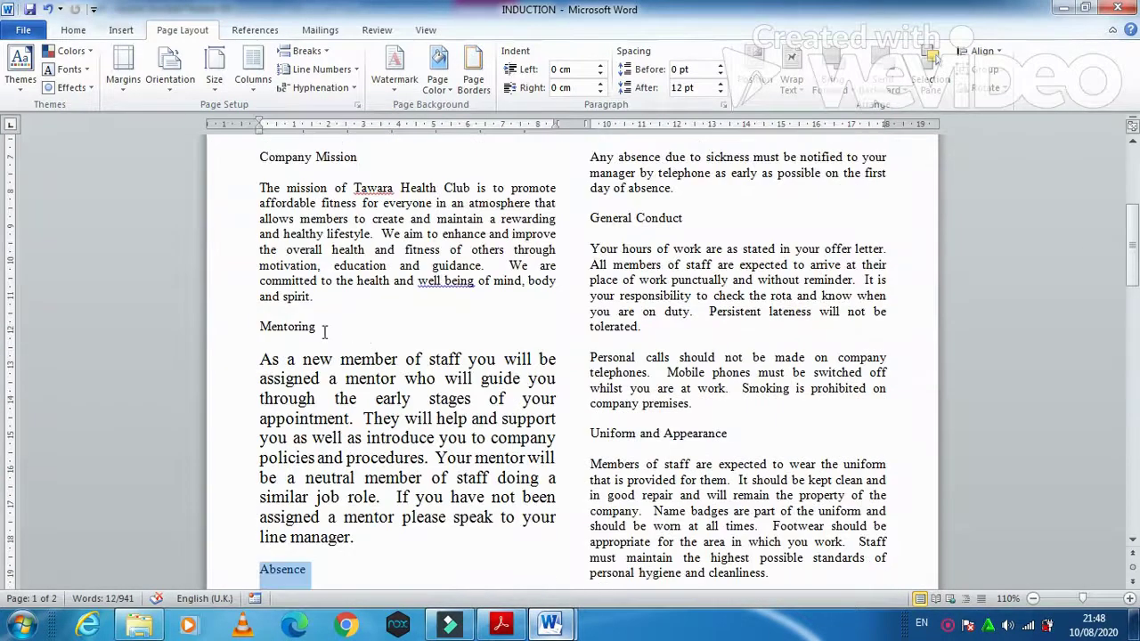
{"action": "left_click_drag", "start_coordinate": [321, 329], "coordinate": [261, 329]}
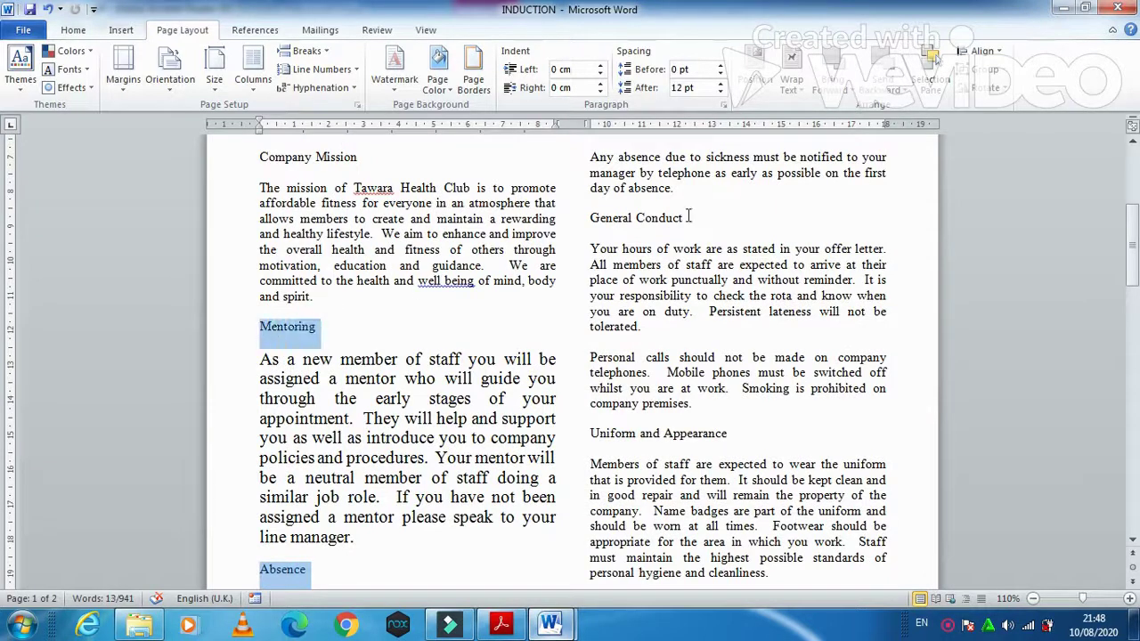
{"action": "left_click_drag", "start_coordinate": [686, 217], "coordinate": [590, 218]}
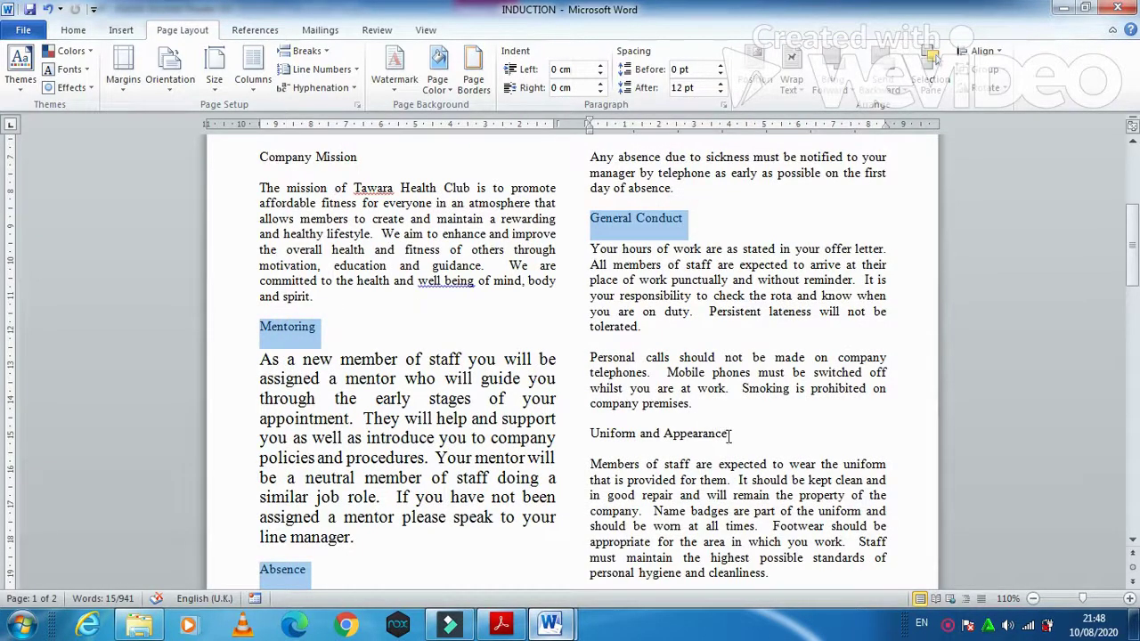
{"action": "left_click_drag", "start_coordinate": [730, 435], "coordinate": [613, 428]}
{"action": "scroll", "coordinate": [413, 334], "scroll_direction": "up", "scroll_amount": 3}
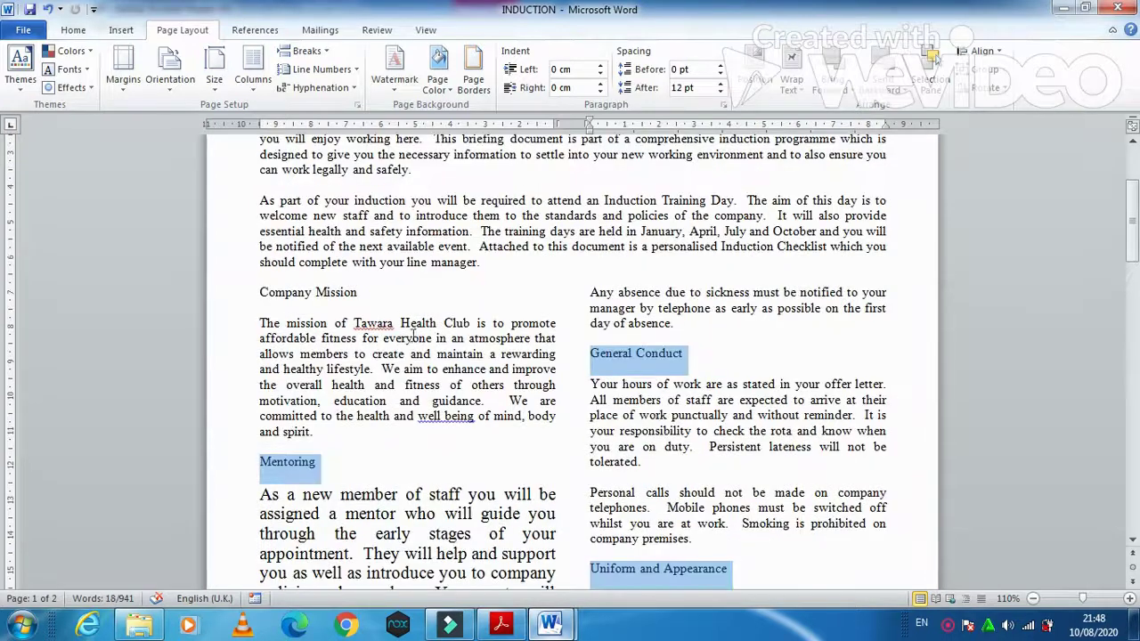
{"action": "left_click_drag", "start_coordinate": [361, 297], "coordinate": [258, 295]}
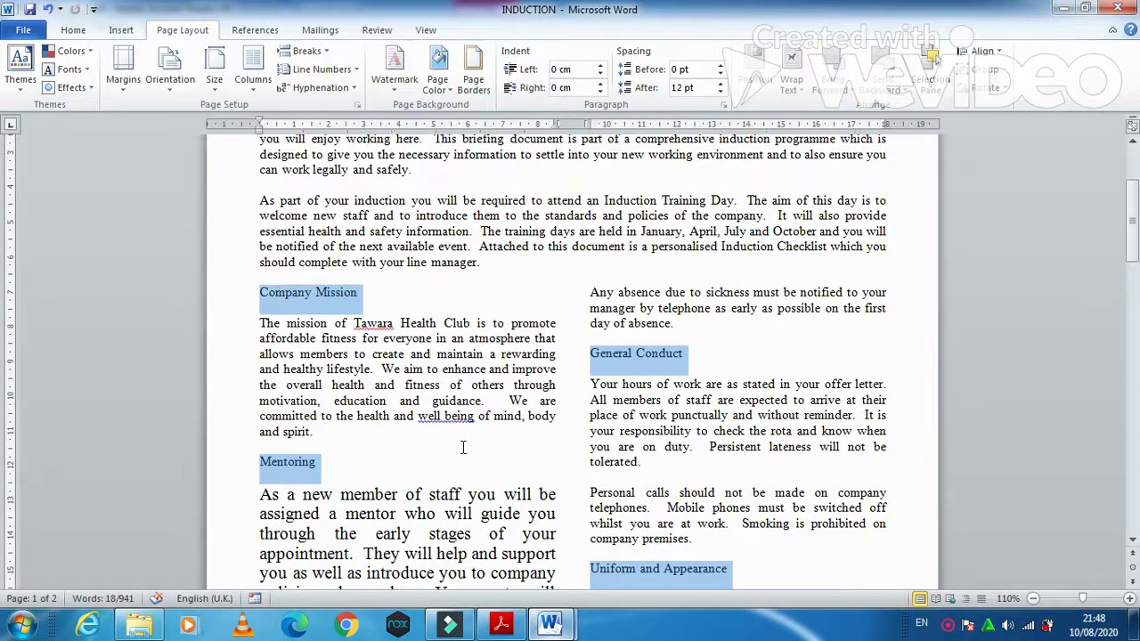
{"action": "left_click", "coordinate": [73, 31]}
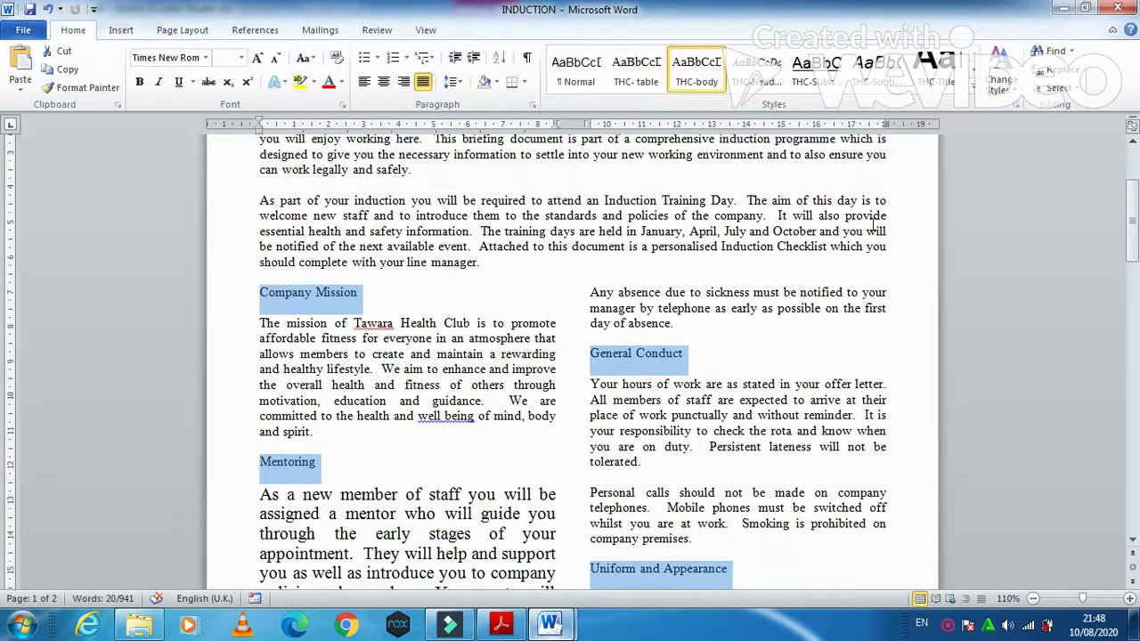
{"action": "left_click", "coordinate": [815, 67]}
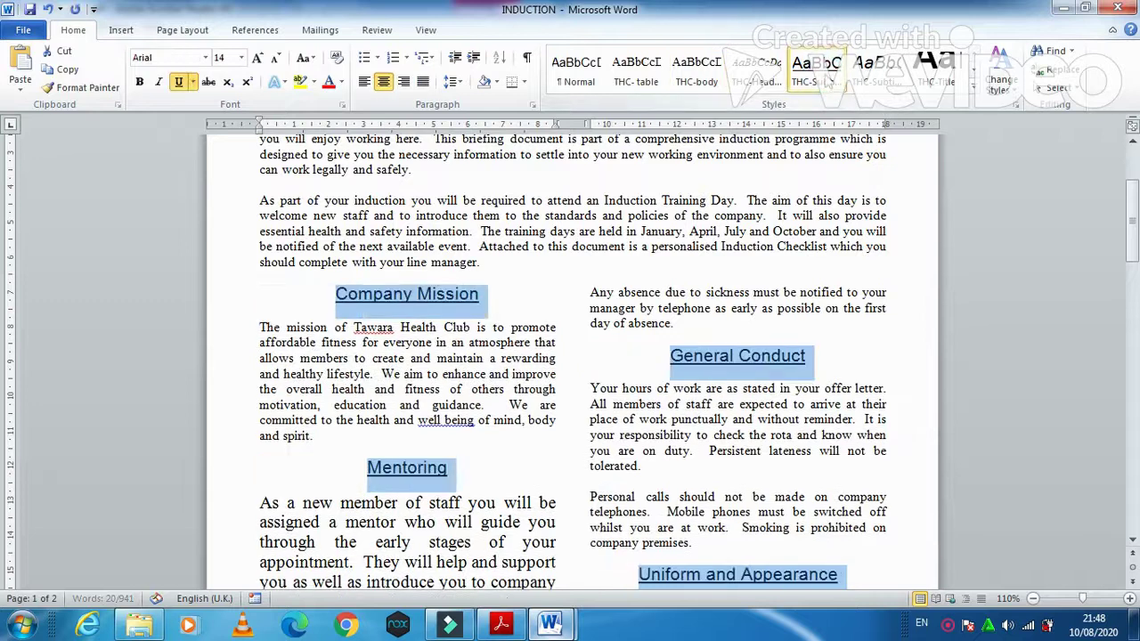
{"action": "left_click", "coordinate": [791, 475]}
Reapply the THC-body style to the oversized Mentoring paragraph
{"action": "scroll", "coordinate": [786, 486], "scroll_direction": "down", "scroll_amount": 2}
{"action": "scroll", "coordinate": [776, 504], "scroll_direction": "down", "scroll_amount": 3}
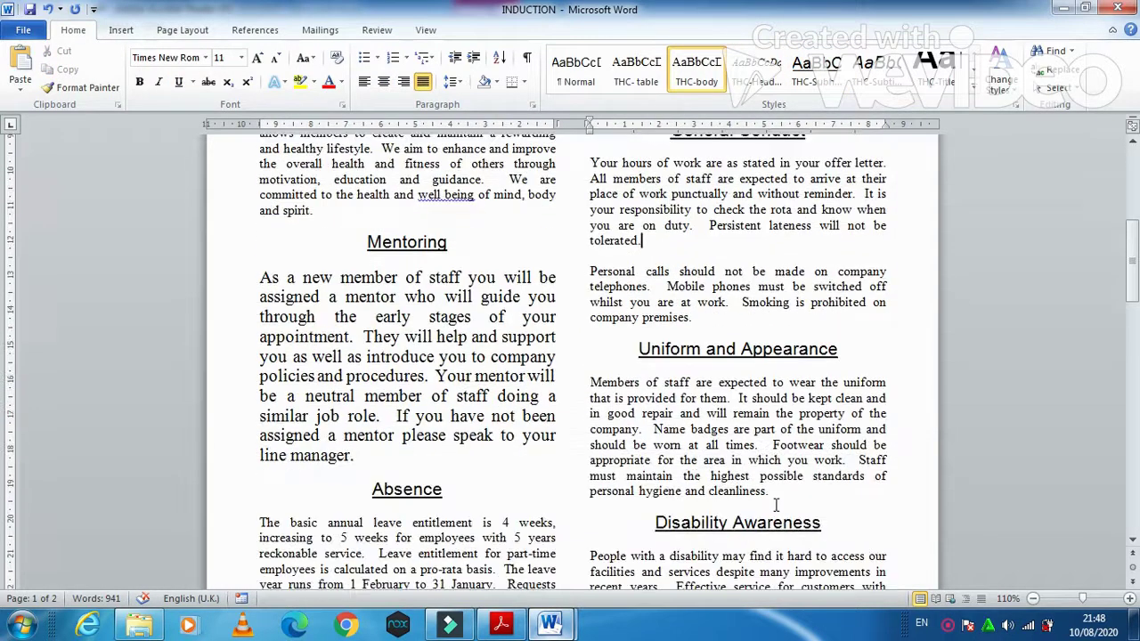
{"action": "left_click", "coordinate": [489, 337]}
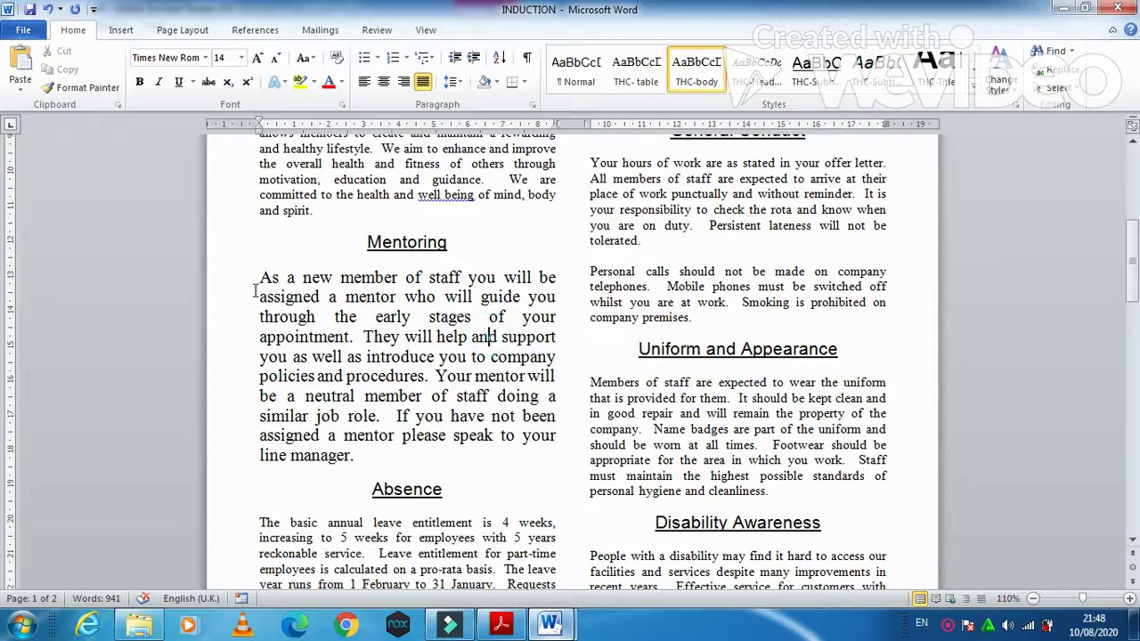
{"action": "left_click_drag", "start_coordinate": [260, 278], "coordinate": [361, 448]}
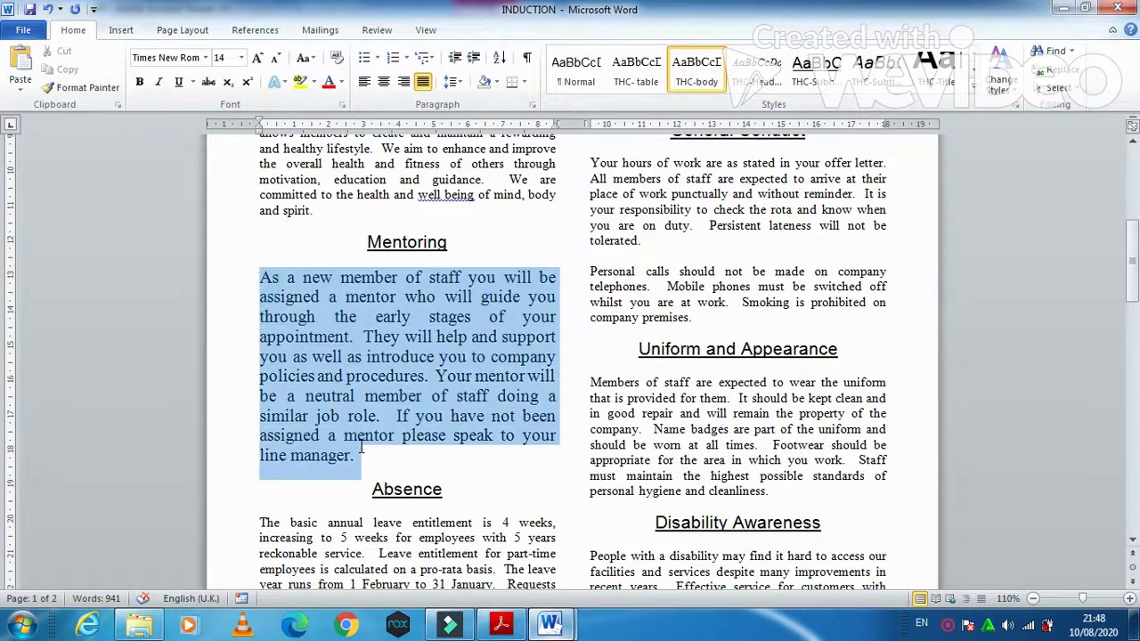
{"action": "left_click", "coordinate": [703, 78]}
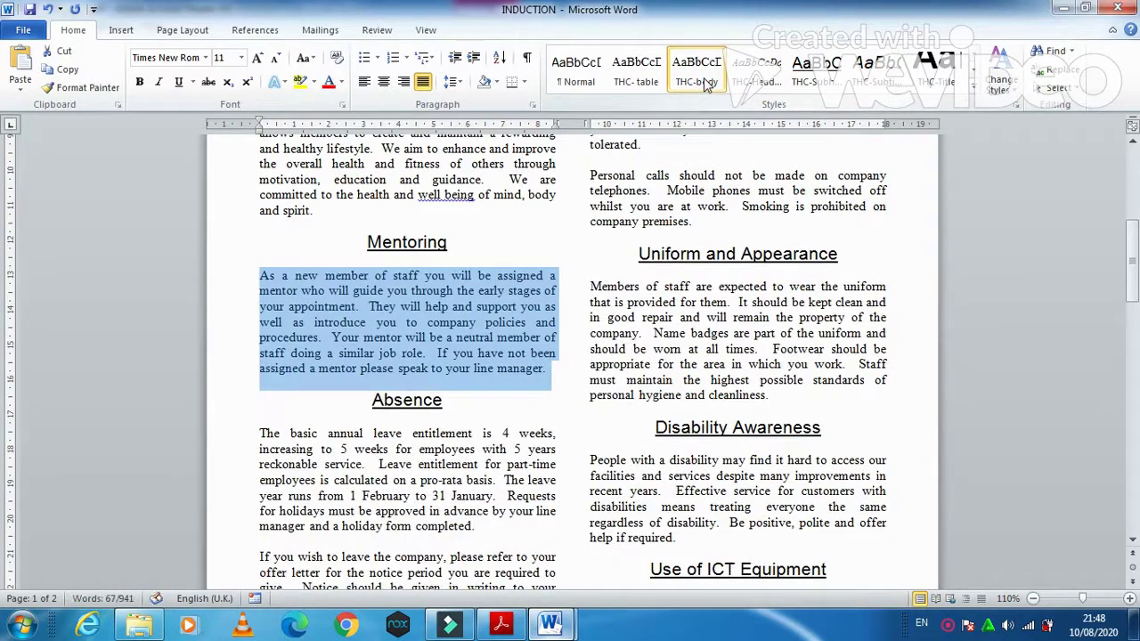
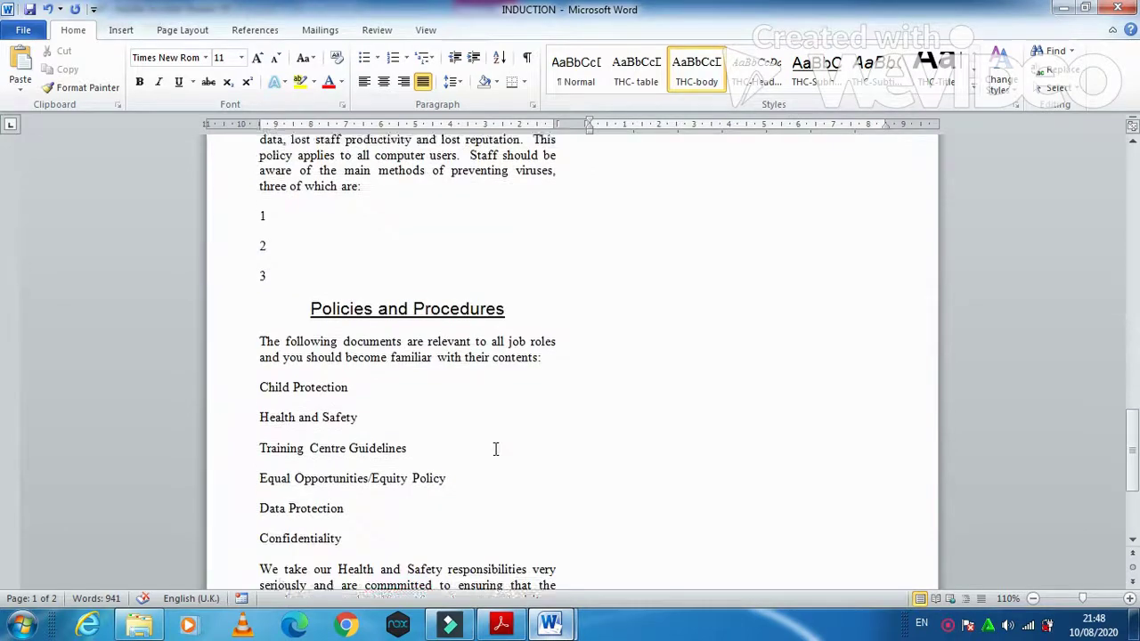
Highlight the opening words of task 12 (insert N216CONTACTS.CSV as a table) in the Acrobat exam paper
{"action": "scroll", "coordinate": [525, 427], "scroll_direction": "up", "scroll_amount": 4}
{"action": "scroll", "coordinate": [524, 427], "scroll_direction": "up", "scroll_amount": 15}
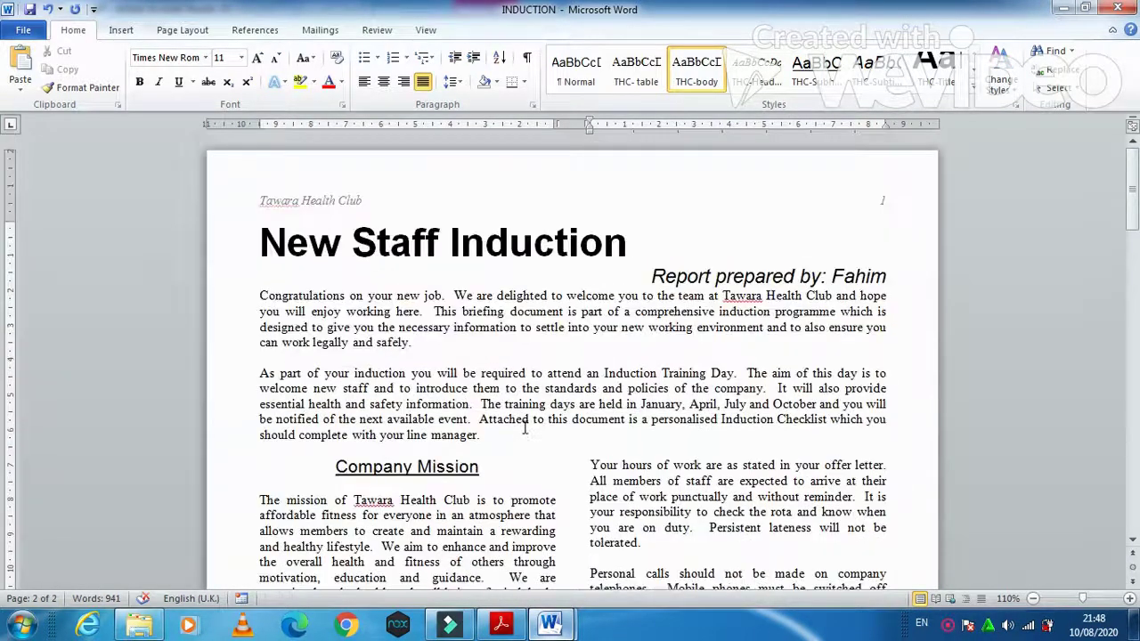
{"action": "left_click", "coordinate": [501, 628]}
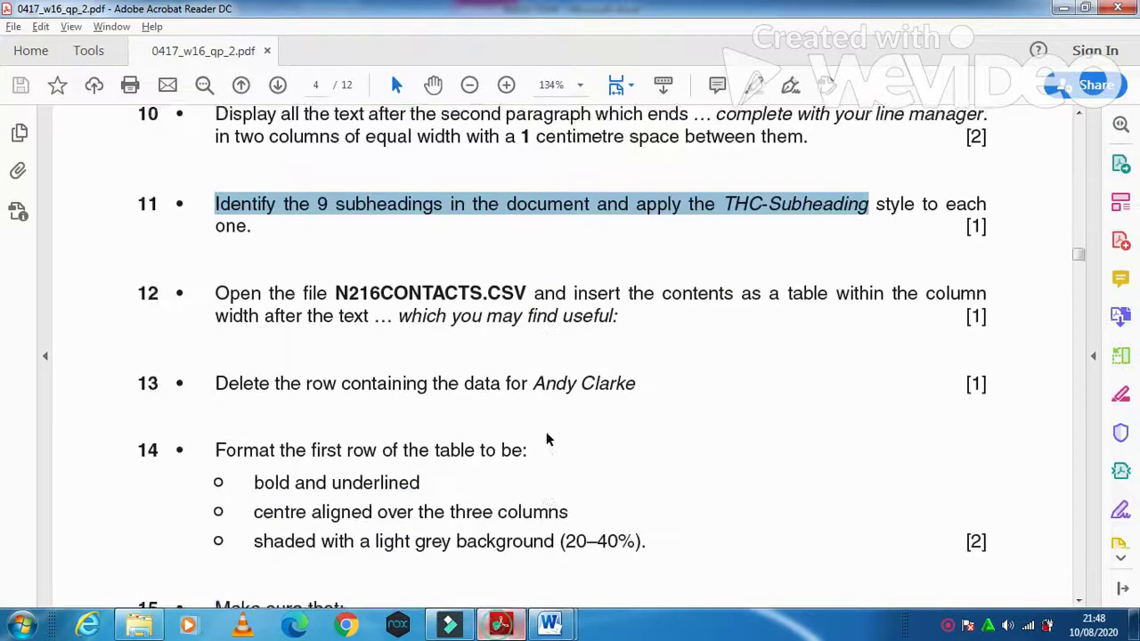
{"action": "scroll", "coordinate": [896, 193], "scroll_direction": "down", "scroll_amount": 3}
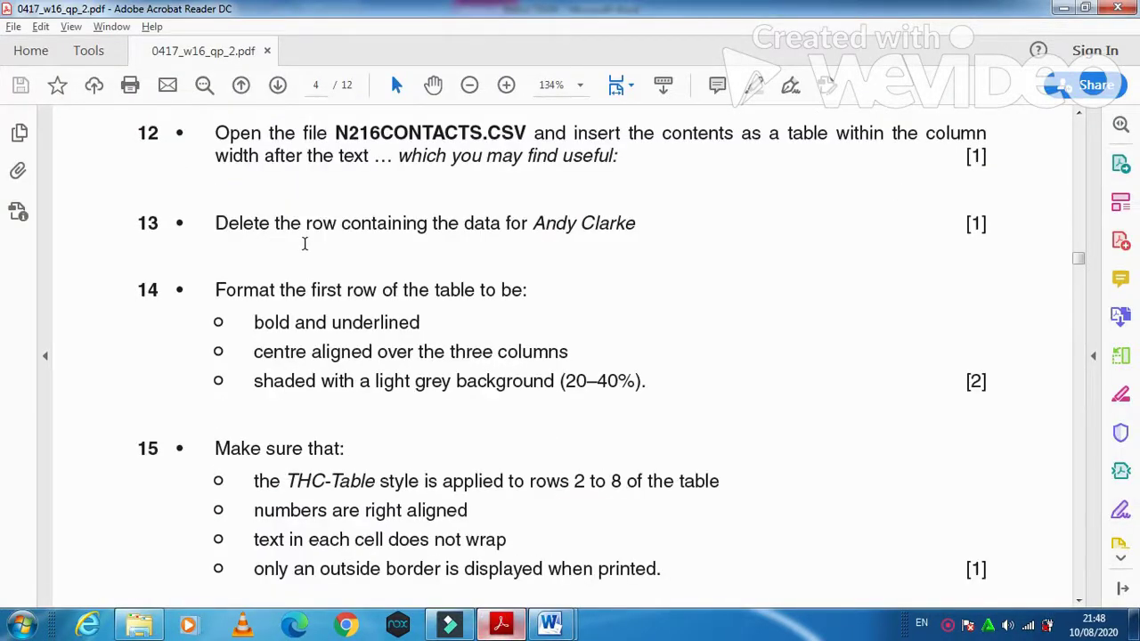
{"action": "scroll", "coordinate": [360, 218], "scroll_direction": "up", "scroll_amount": 1}
{"action": "left_click_drag", "start_coordinate": [208, 223], "coordinate": [360, 218]}
{"action": "left_click", "coordinate": [125, 627]}
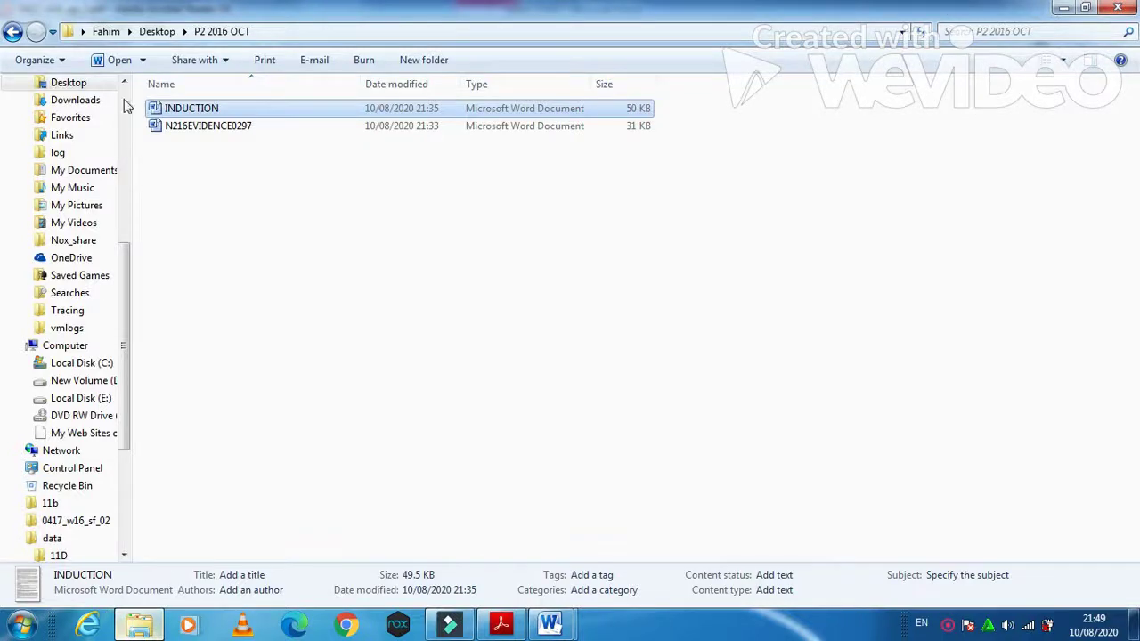
Open N216CONTACTS from the Desktop's 0417_w16_sf_02 folder in Excel
{"action": "left_click", "coordinate": [36, 83]}
{"action": "left_click", "coordinate": [201, 162]}
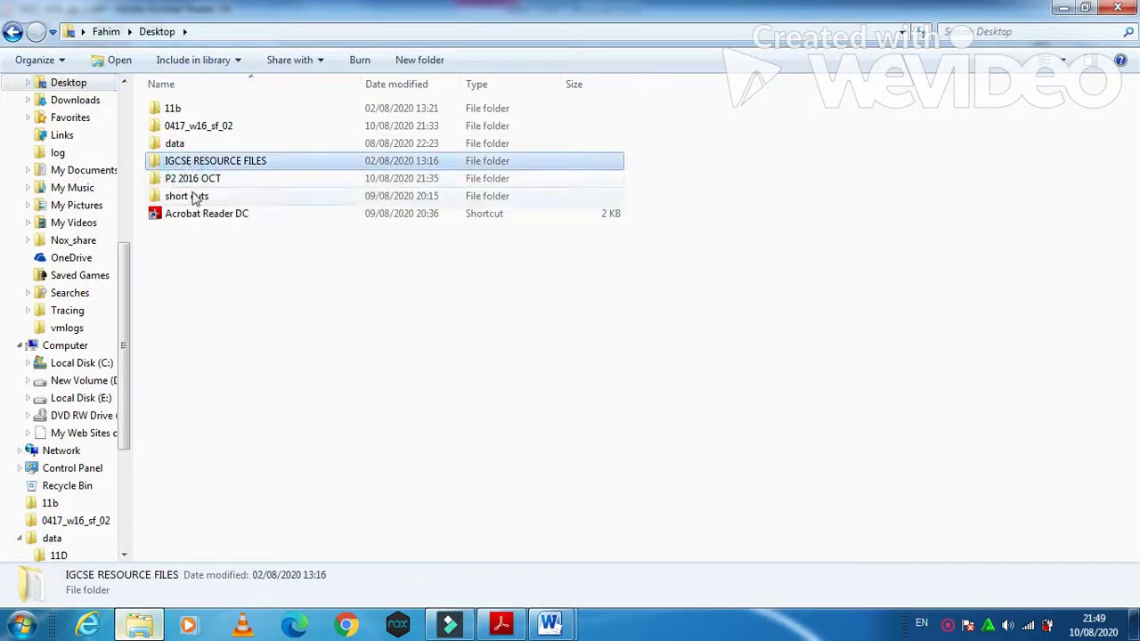
{"action": "left_click", "coordinate": [198, 126]}
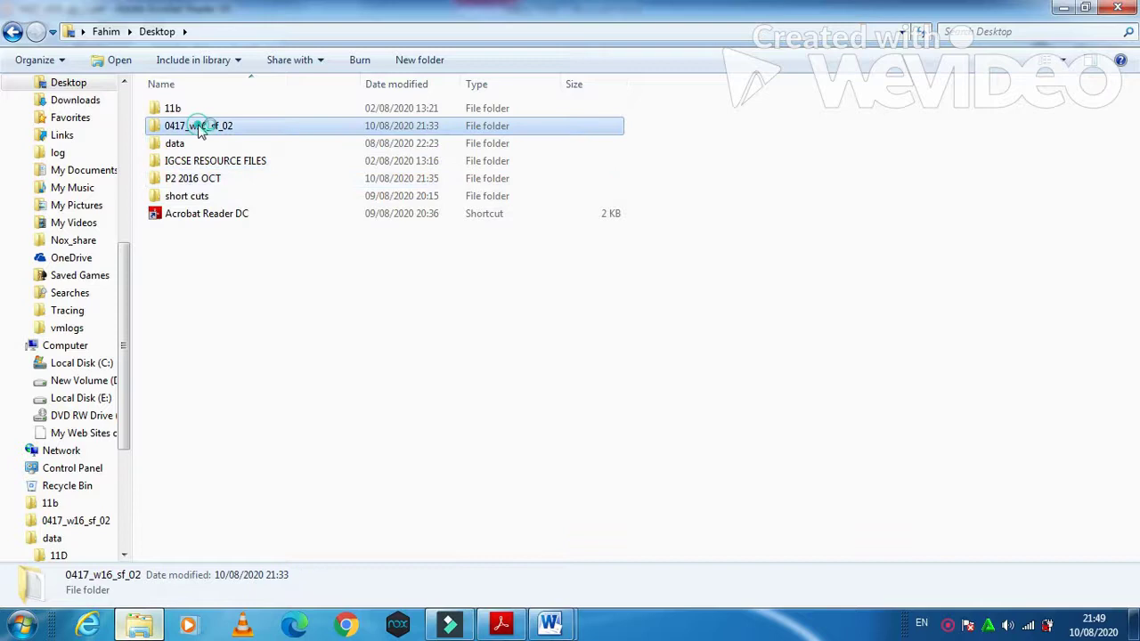
{"action": "double_click", "coordinate": [198, 126]}
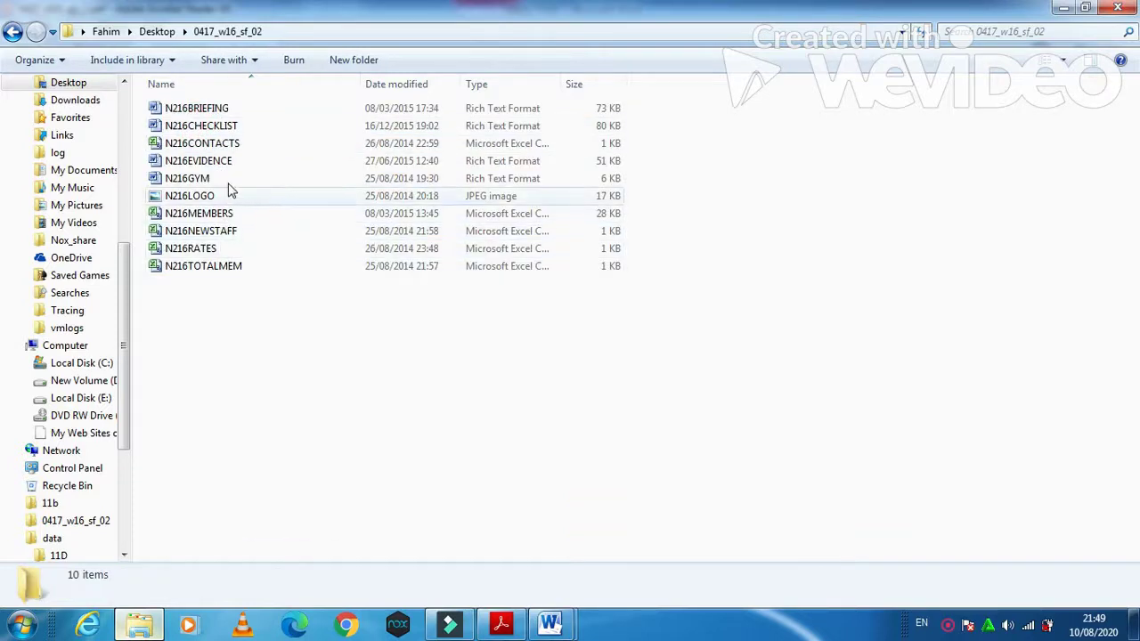
{"action": "left_click", "coordinate": [233, 144]}
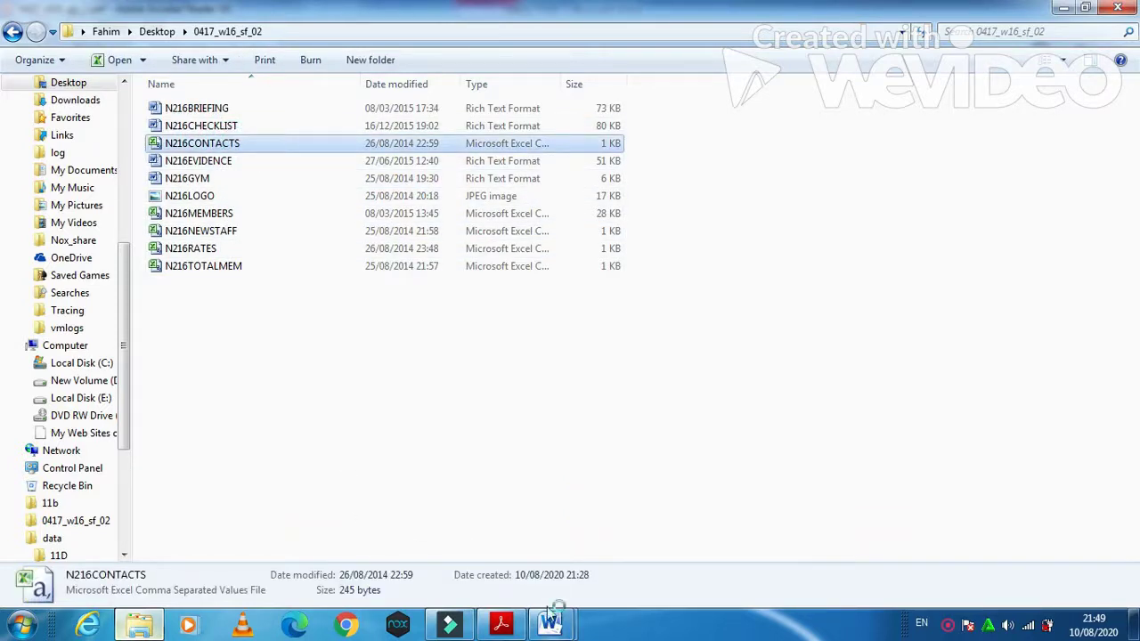
{"action": "left_click", "coordinate": [500, 623]}
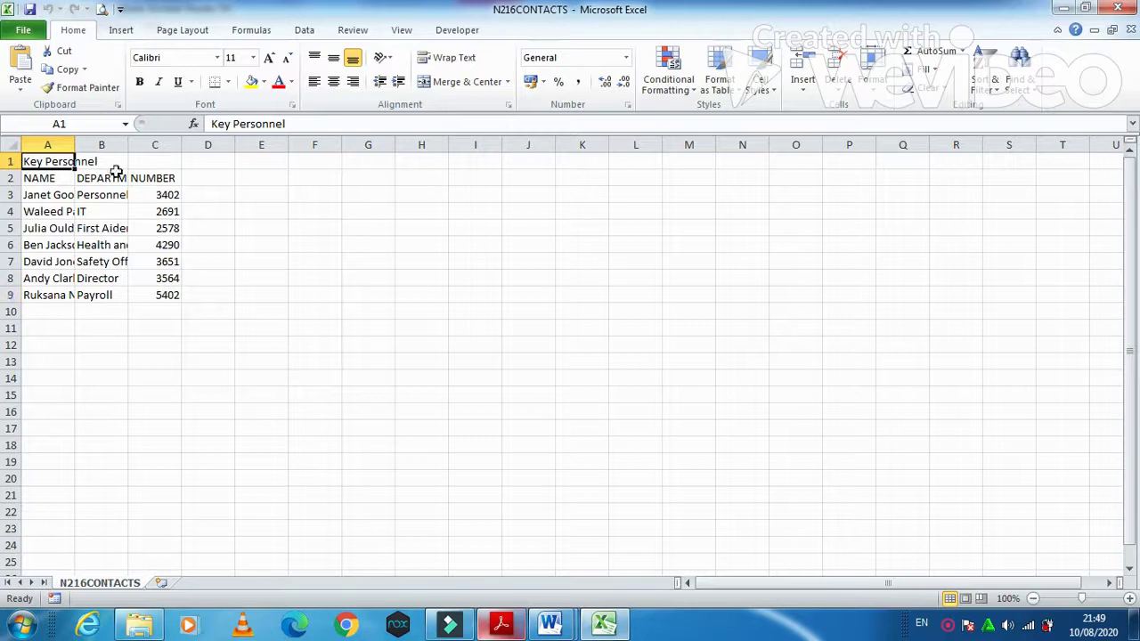
Minimize Excel and return to the INDUCTION document, scrolled down to page 2
{"action": "left_click", "coordinate": [612, 630]}
{"action": "mouse_move", "coordinate": [549, 623]}
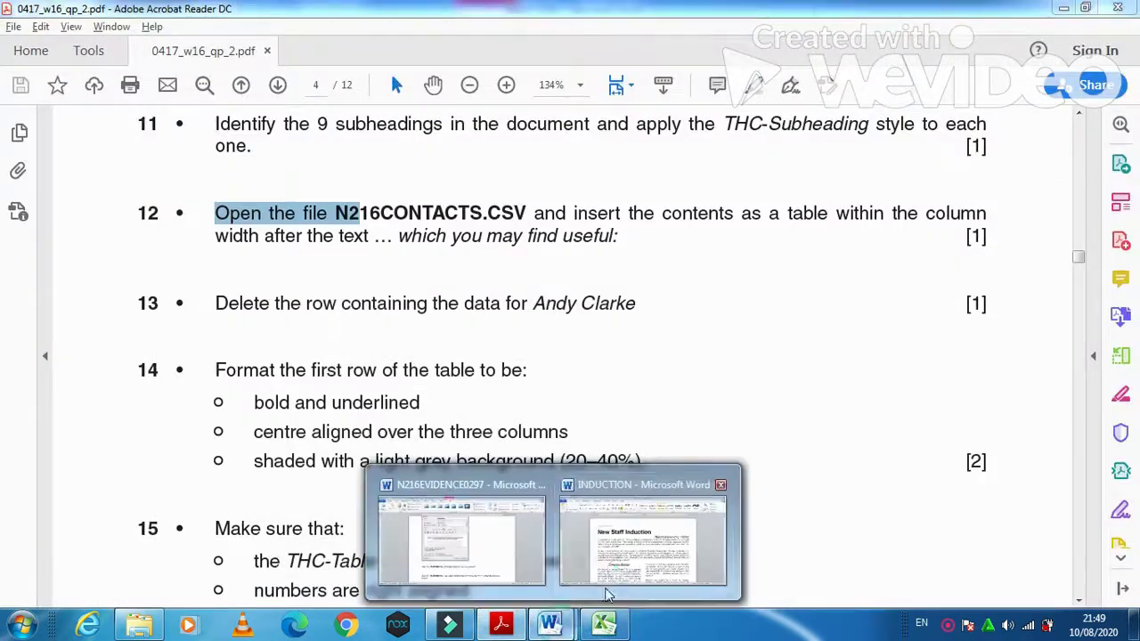
{"action": "left_click", "coordinate": [614, 565]}
{"action": "scroll", "coordinate": [556, 443], "scroll_direction": "down", "scroll_amount": 6}
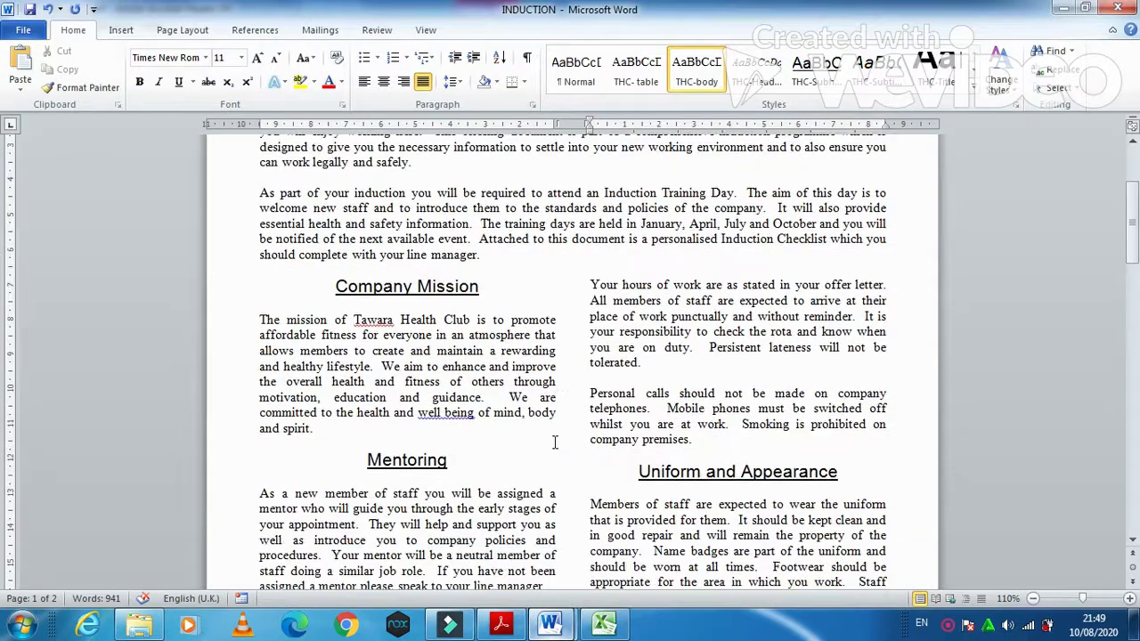
{"action": "scroll", "coordinate": [554, 442], "scroll_direction": "down", "scroll_amount": 1}
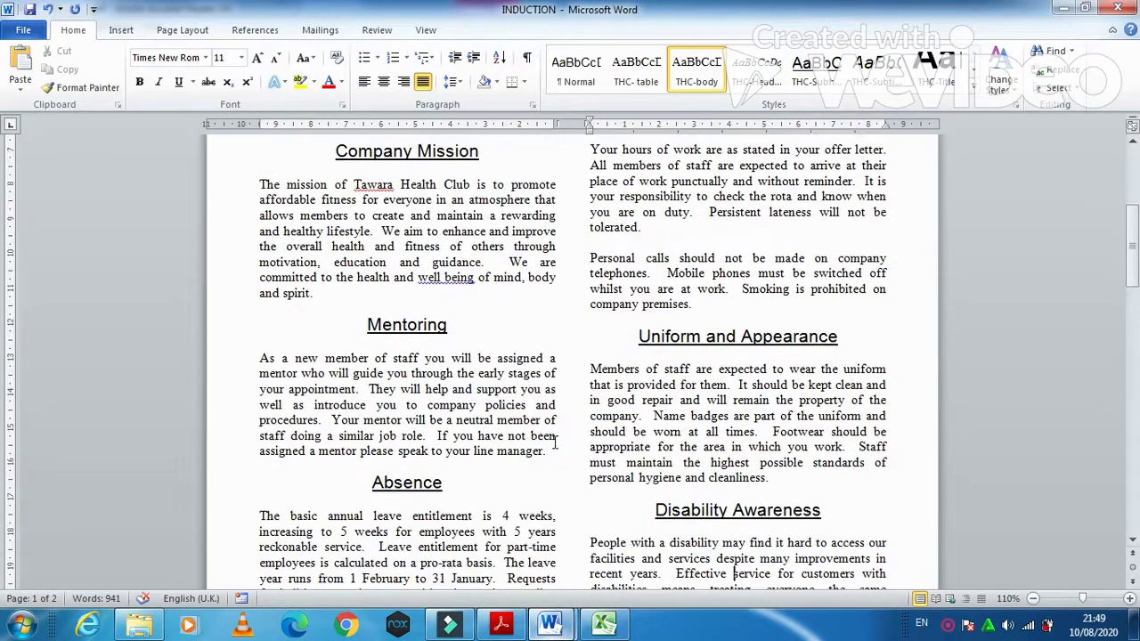
{"action": "scroll", "coordinate": [556, 442], "scroll_direction": "down", "scroll_amount": 2}
{"action": "scroll", "coordinate": [555, 443], "scroll_direction": "down", "scroll_amount": 1}
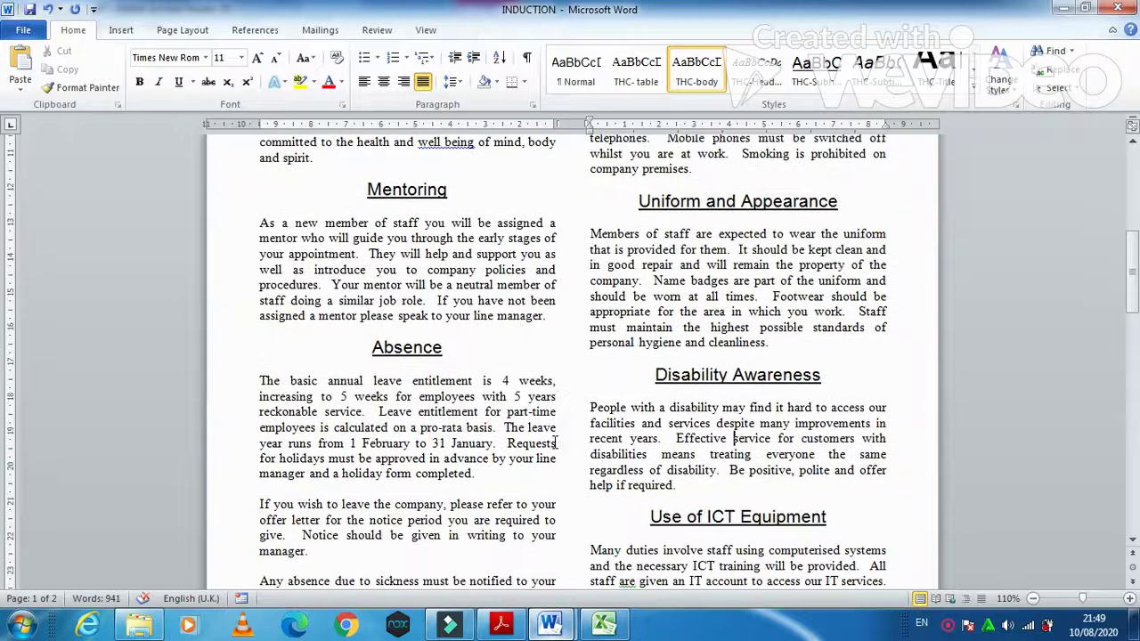
{"action": "scroll", "coordinate": [555, 442], "scroll_direction": "down", "scroll_amount": 2}
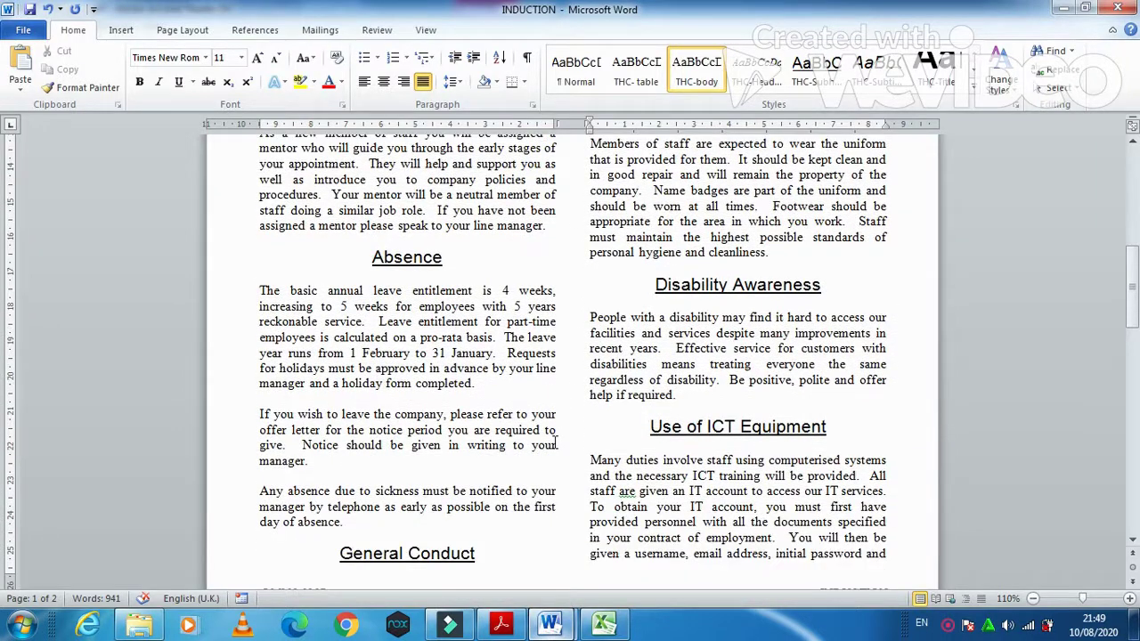
{"action": "scroll", "coordinate": [556, 443], "scroll_direction": "down", "scroll_amount": 9}
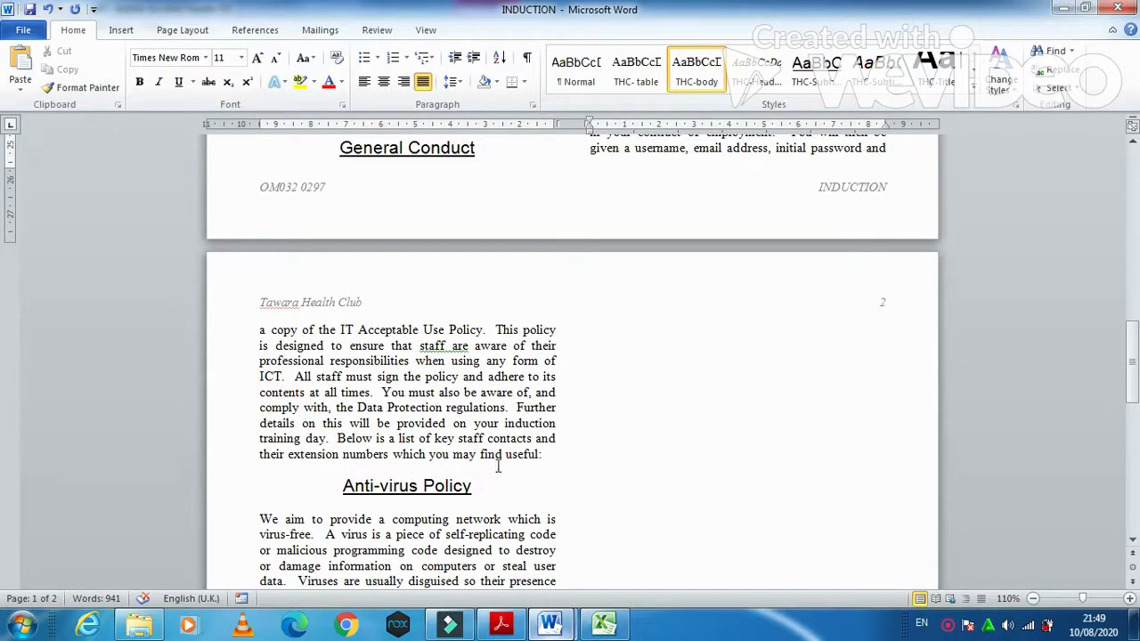
Place the insertion point after 'which you may find useful:', rechecking the task sheet
{"action": "left_click", "coordinate": [547, 456]}
{"action": "left_click", "coordinate": [503, 626]}
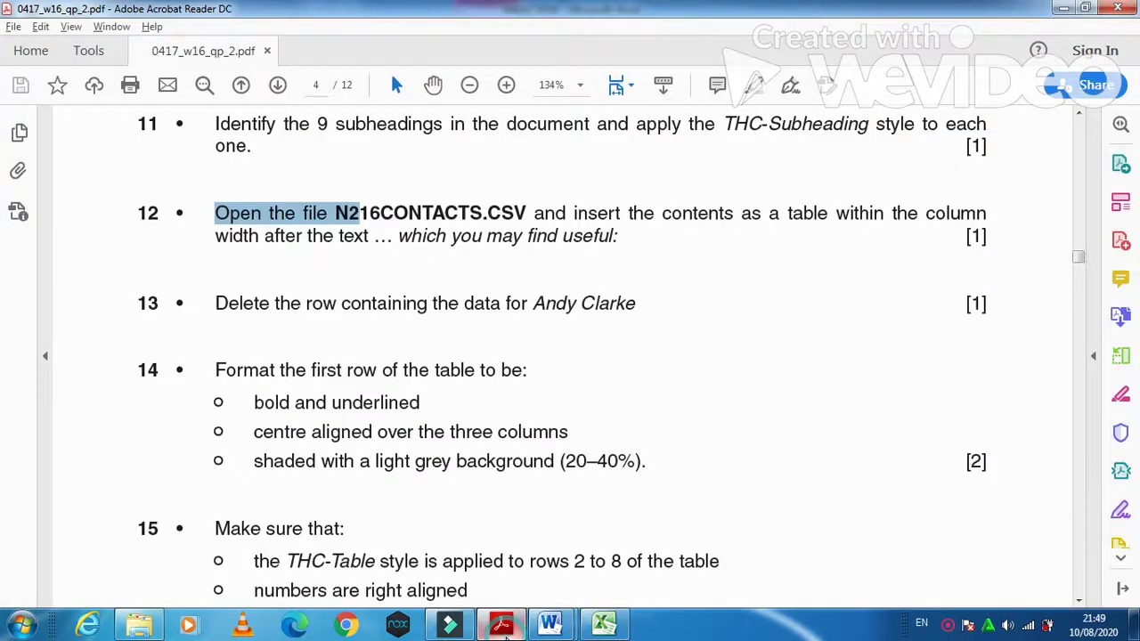
{"action": "left_click", "coordinate": [503, 626]}
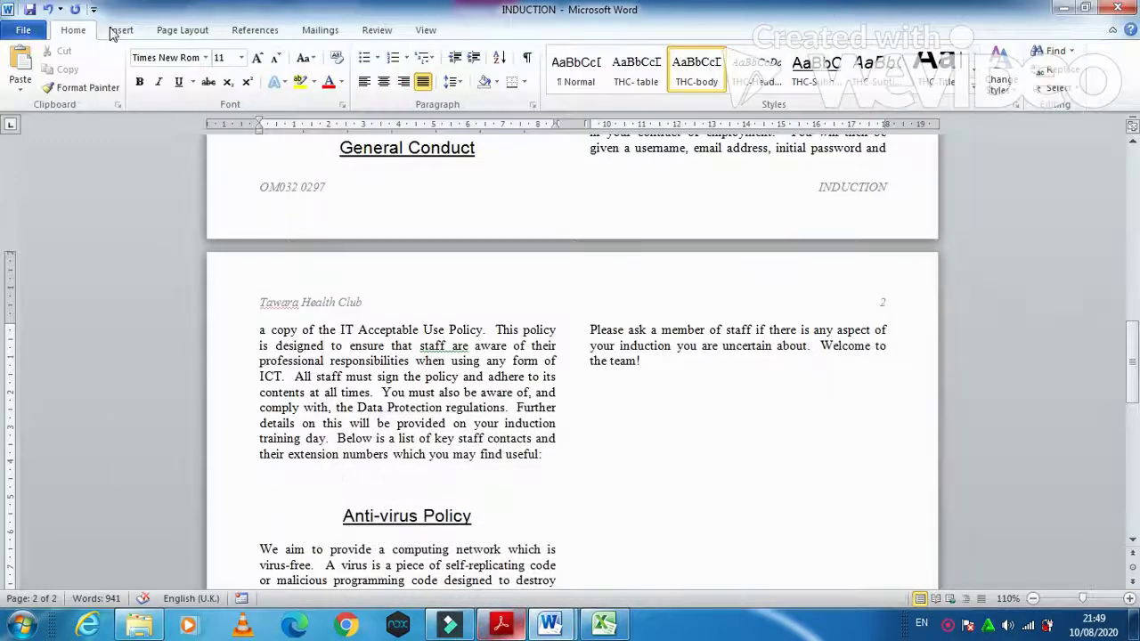
{"action": "left_click", "coordinate": [121, 29]}
Insert the text of N216CONTACTS from 0417_w16_sf_02 via Text from File, listing All Files
{"action": "left_click", "coordinate": [893, 90]}
{"action": "left_click", "coordinate": [881, 124]}
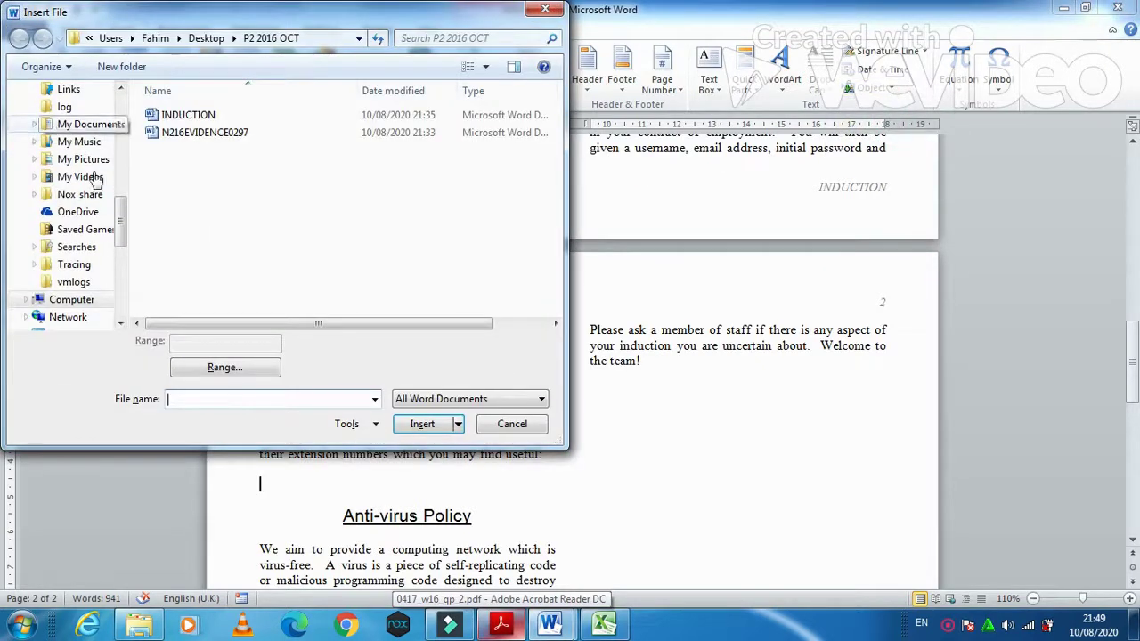
{"action": "left_click", "coordinate": [206, 38]}
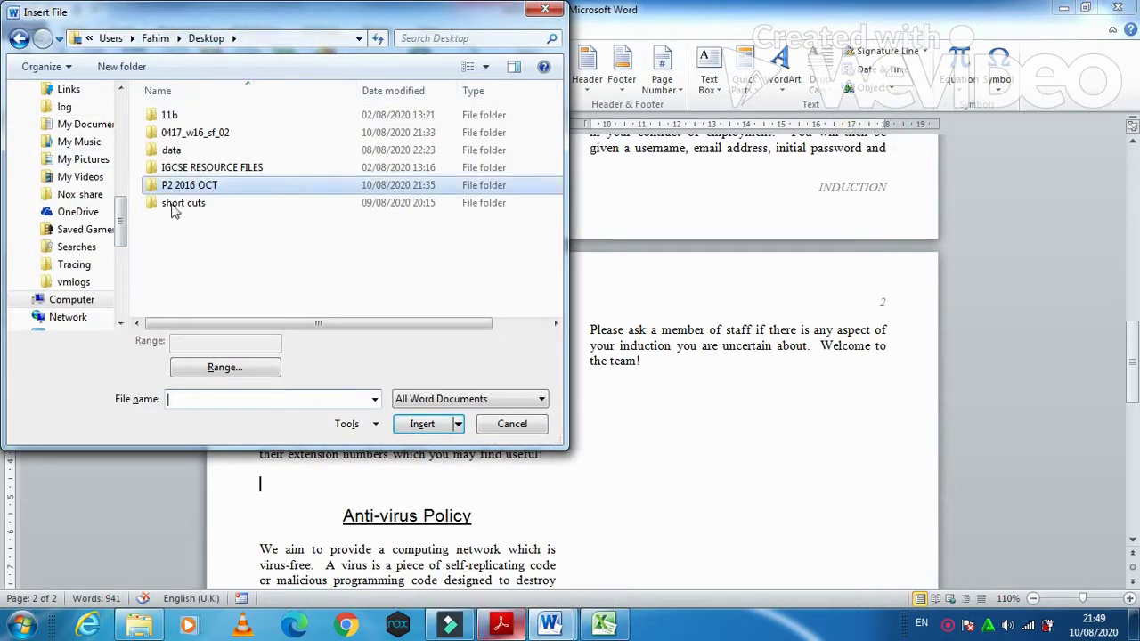
{"action": "double_click", "coordinate": [190, 132]}
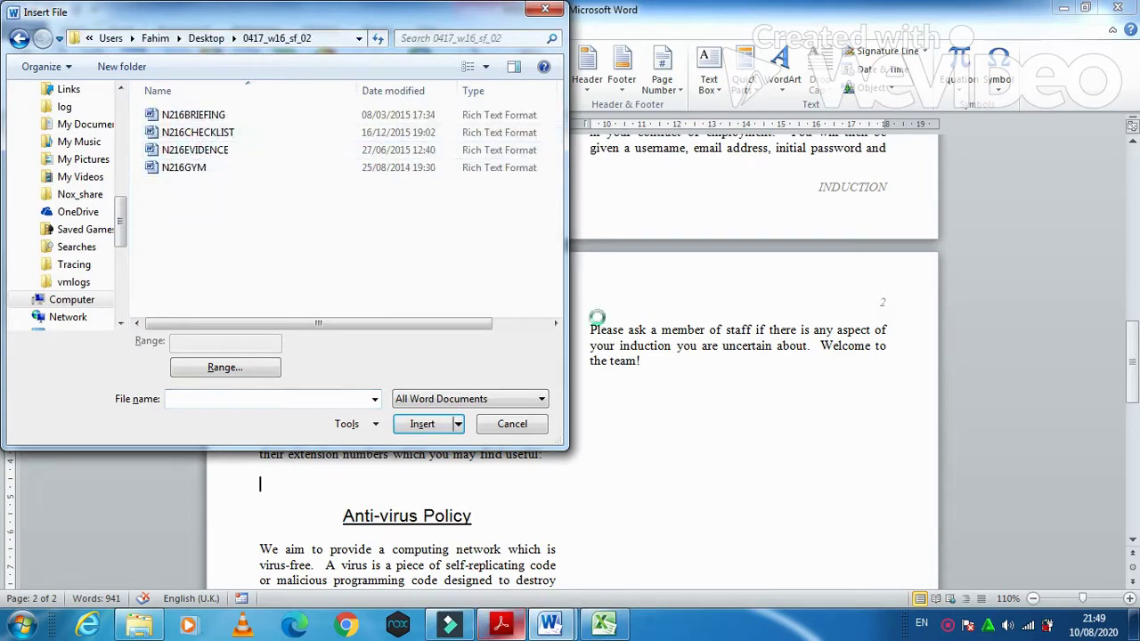
{"action": "left_click", "coordinate": [477, 399]}
{"action": "scroll", "coordinate": [463, 463], "scroll_direction": "up", "scroll_amount": 3}
{"action": "left_click", "coordinate": [436, 413]}
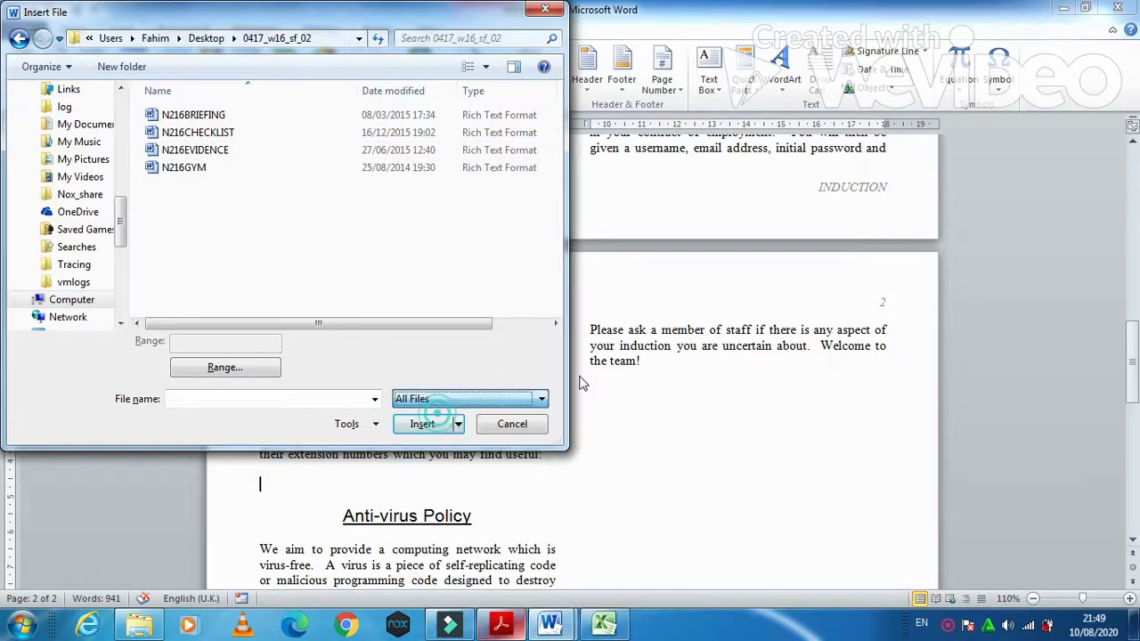
{"action": "left_click", "coordinate": [198, 150]}
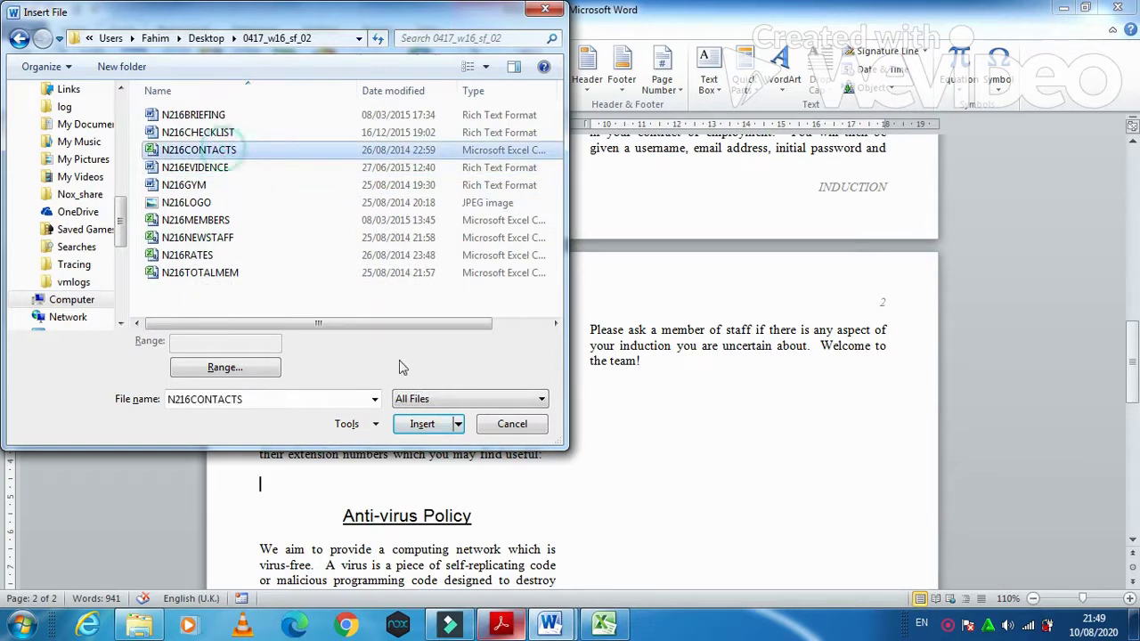
{"action": "left_click", "coordinate": [422, 424]}
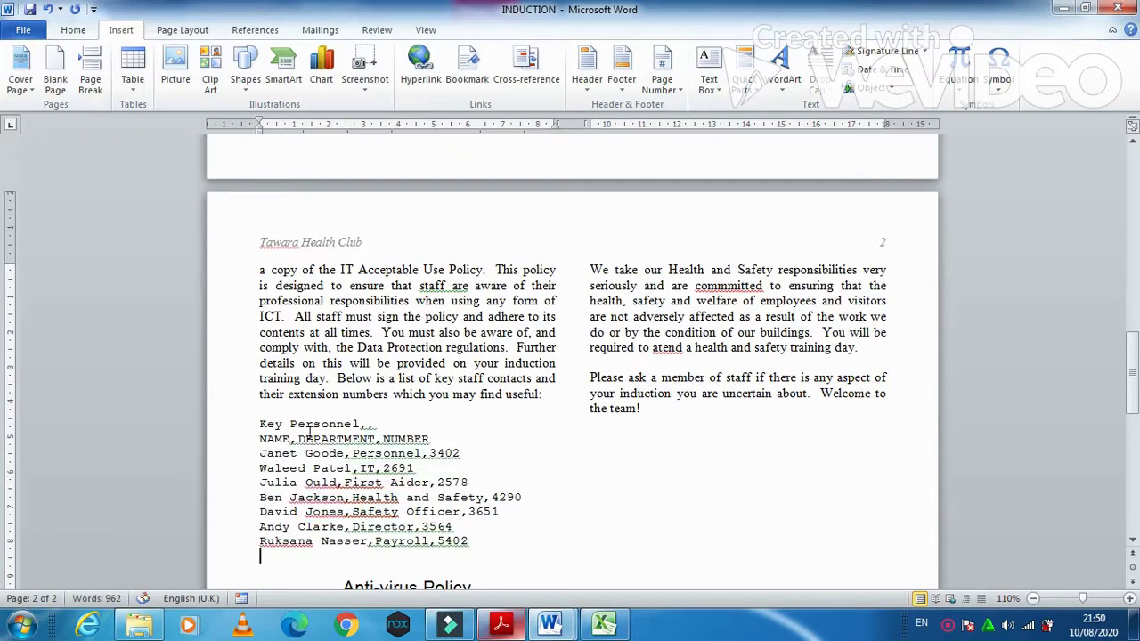
Convert the inserted contact lines into a 3-column table split at the commas
{"action": "left_click_drag", "start_coordinate": [261, 427], "coordinate": [492, 539]}
{"action": "left_click", "coordinate": [133, 78]}
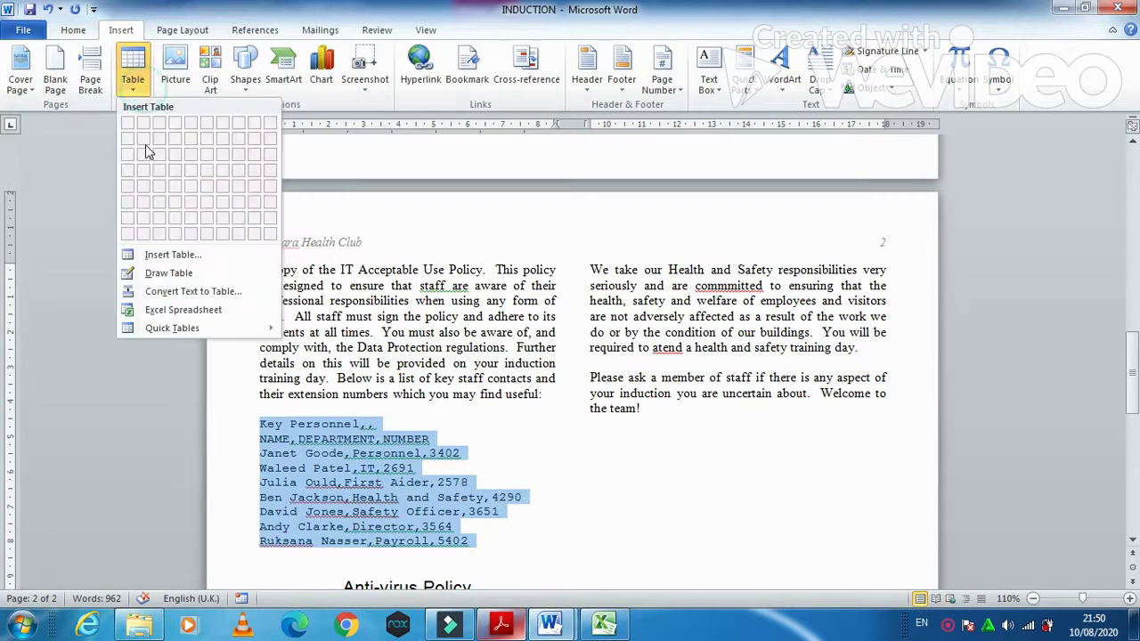
{"action": "left_click", "coordinate": [178, 292]}
{"action": "left_click", "coordinate": [477, 399]}
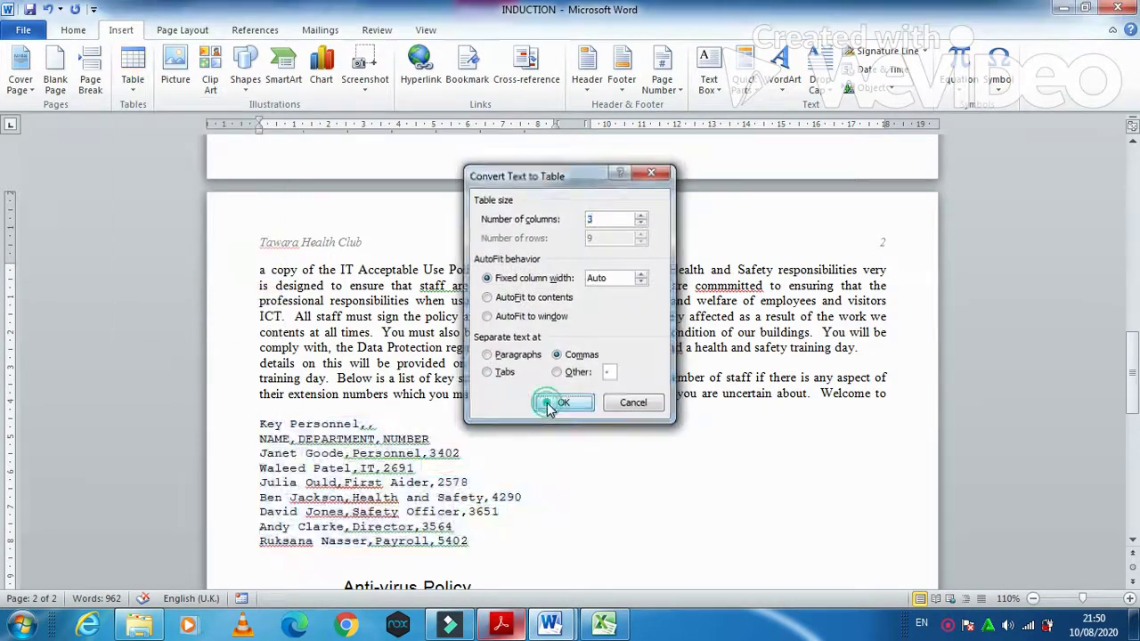
{"action": "scroll", "coordinate": [511, 450], "scroll_direction": "down", "scroll_amount": 3}
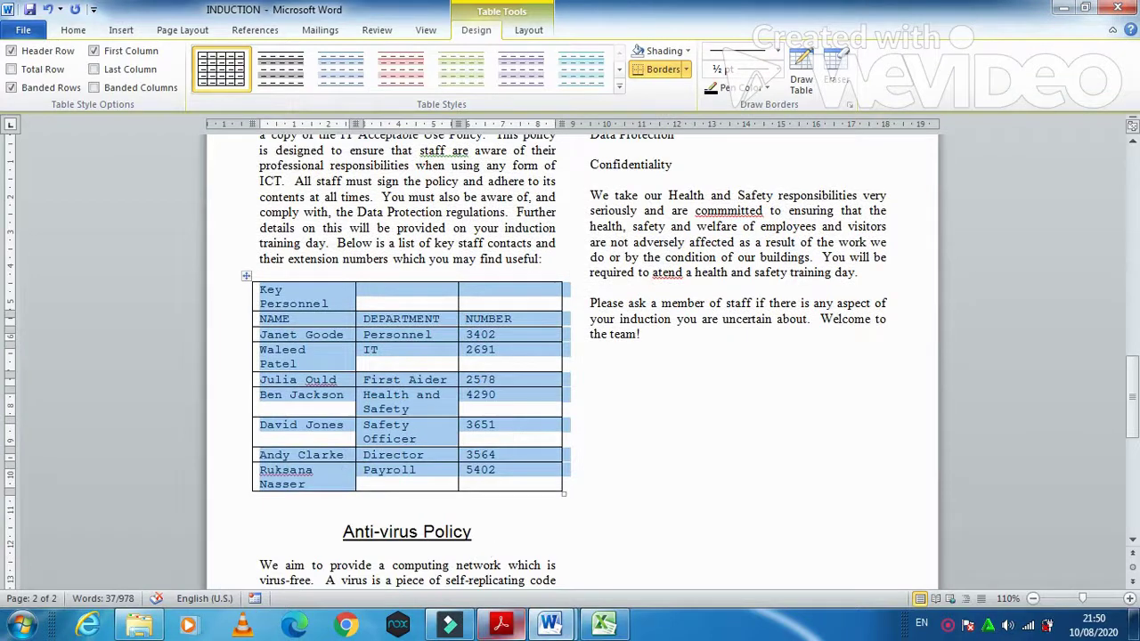
{"action": "left_click", "coordinate": [500, 624]}
{"action": "scroll", "coordinate": [445, 449], "scroll_direction": "down", "scroll_amount": 4}
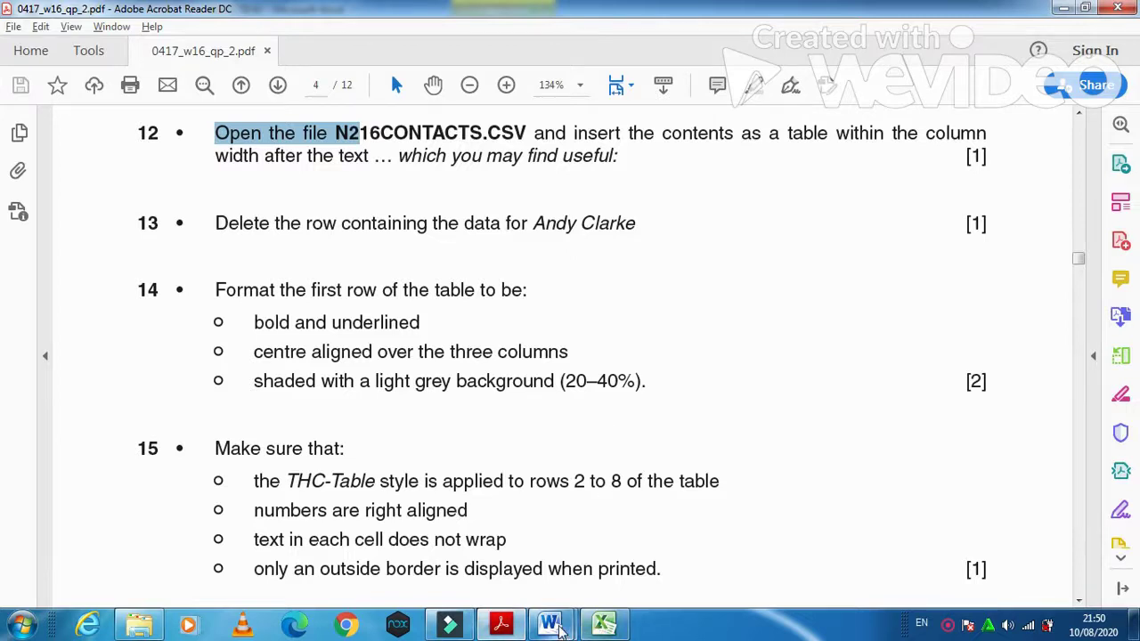
{"action": "mouse_move", "coordinate": [549, 623]}
{"action": "left_click", "coordinate": [583, 561]}
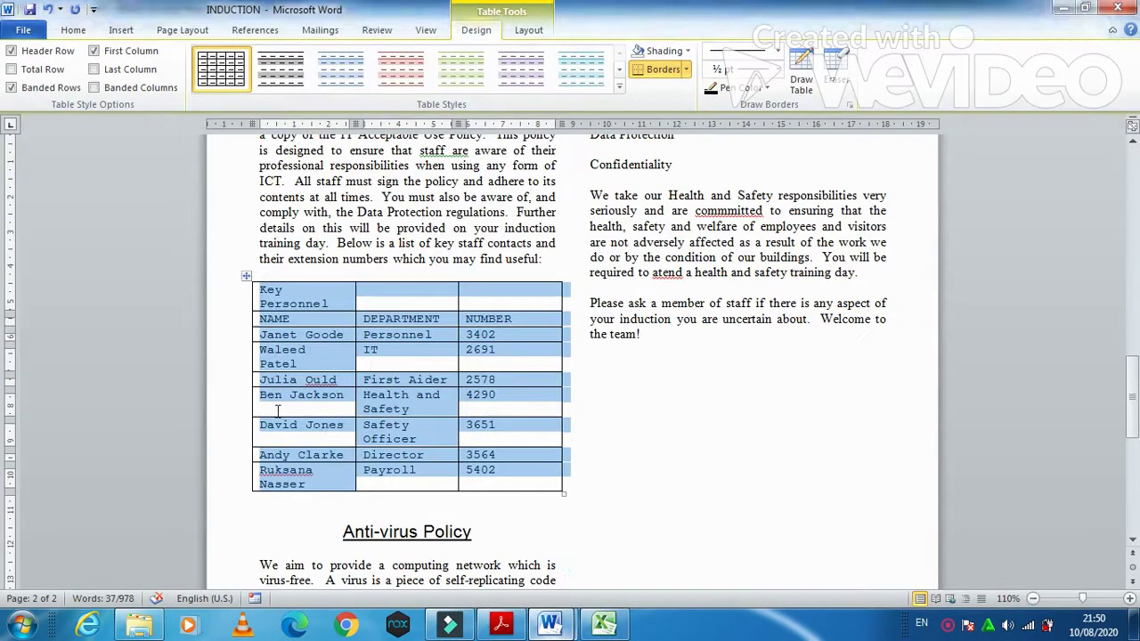
{"action": "left_click", "coordinate": [248, 457]}
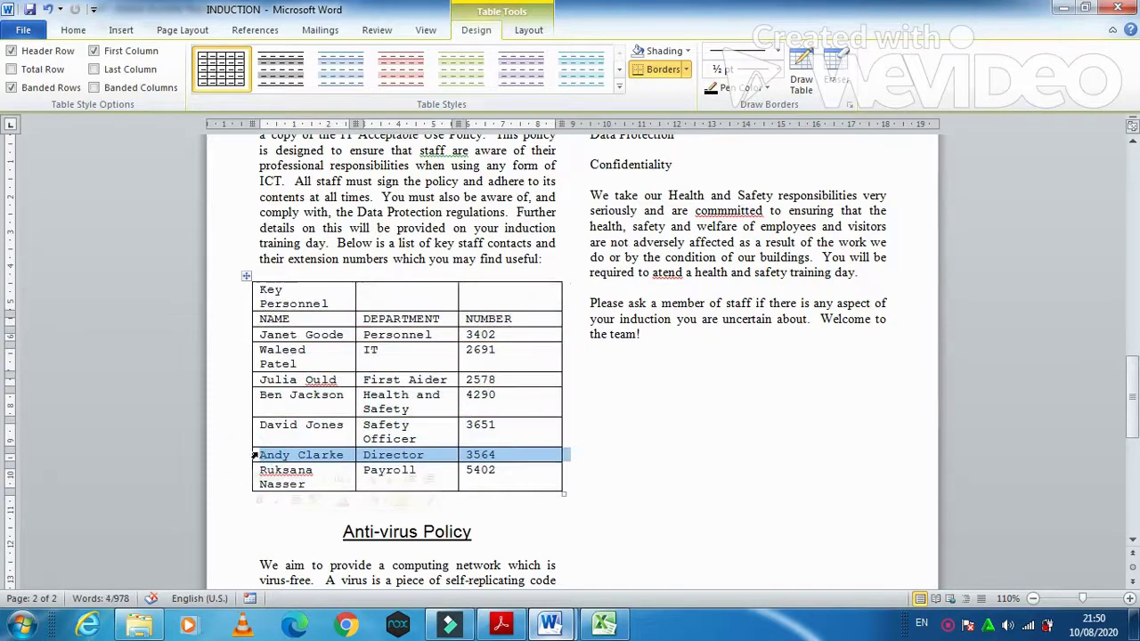
{"action": "right_click", "coordinate": [266, 458]}
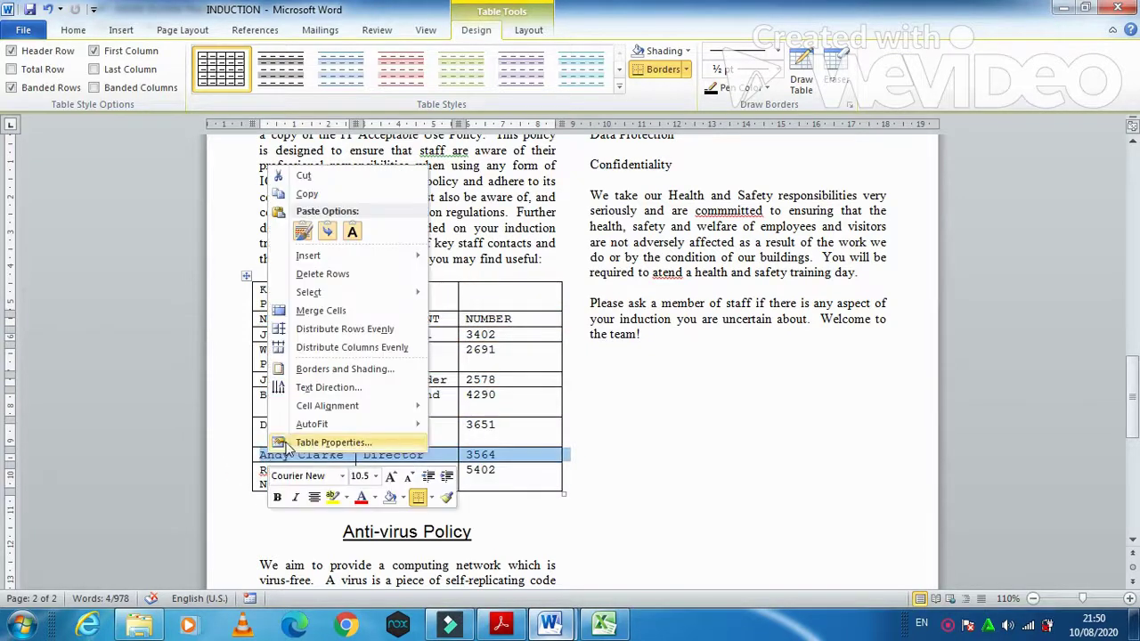
{"action": "left_click", "coordinate": [314, 272]}
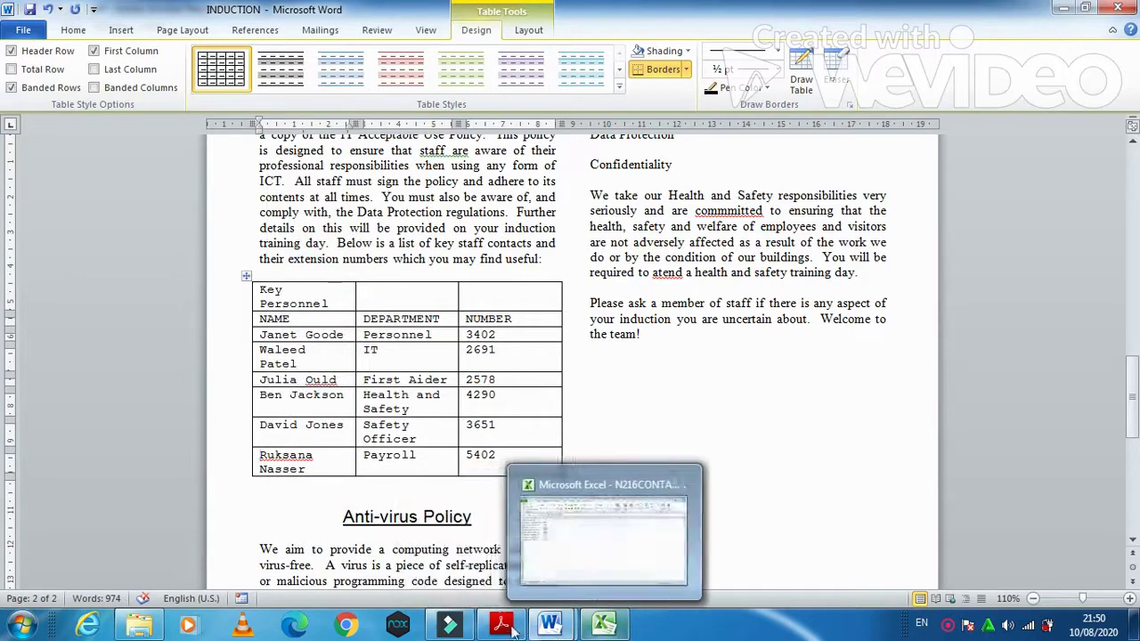
{"action": "left_click", "coordinate": [496, 510]}
{"action": "scroll", "coordinate": [496, 510], "scroll_direction": "down", "scroll_amount": 1}
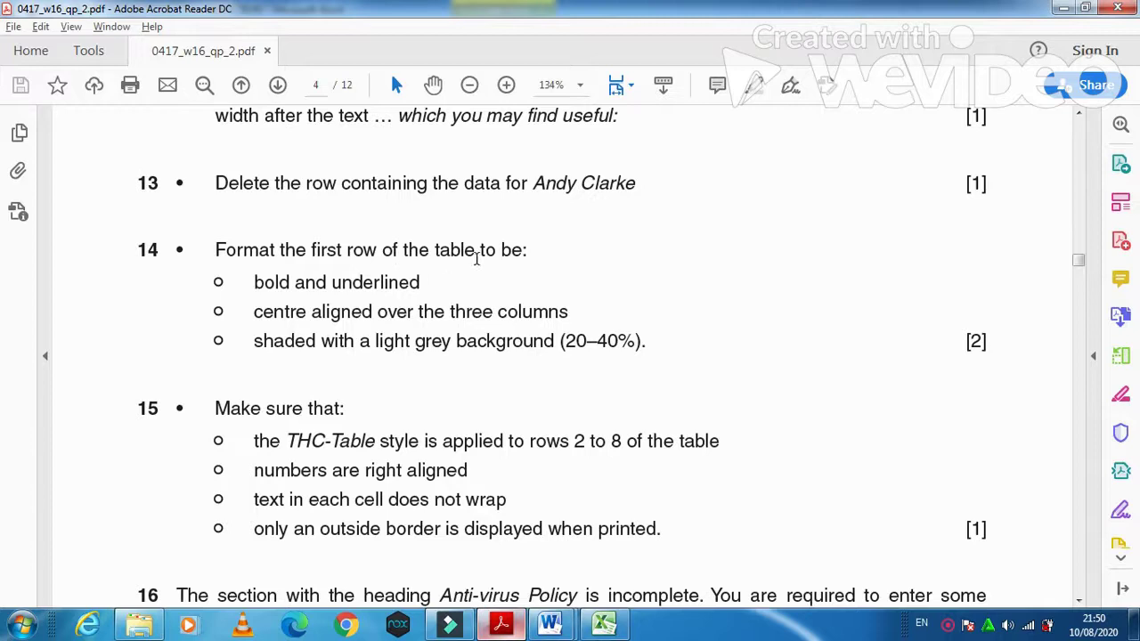
Merge the table's first row into one cell and make Key Personnel centred, bold and underlined
{"action": "left_click_drag", "start_coordinate": [255, 264], "coordinate": [571, 312]}
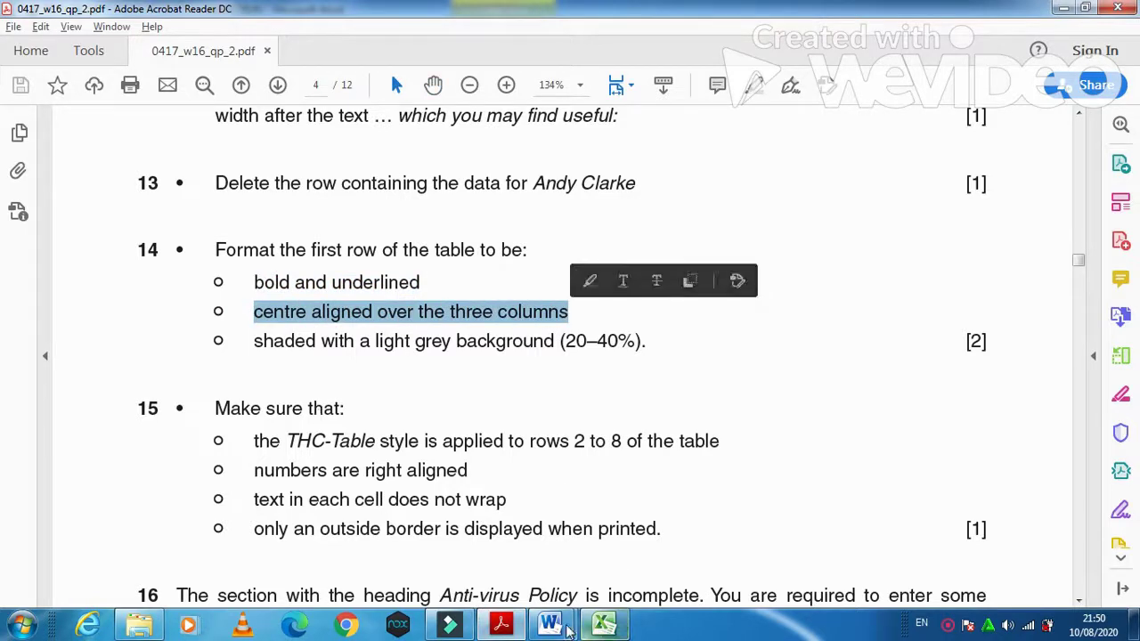
{"action": "mouse_move", "coordinate": [552, 623]}
{"action": "left_click", "coordinate": [583, 598]}
{"action": "left_click_drag", "start_coordinate": [471, 296], "coordinate": [338, 303]}
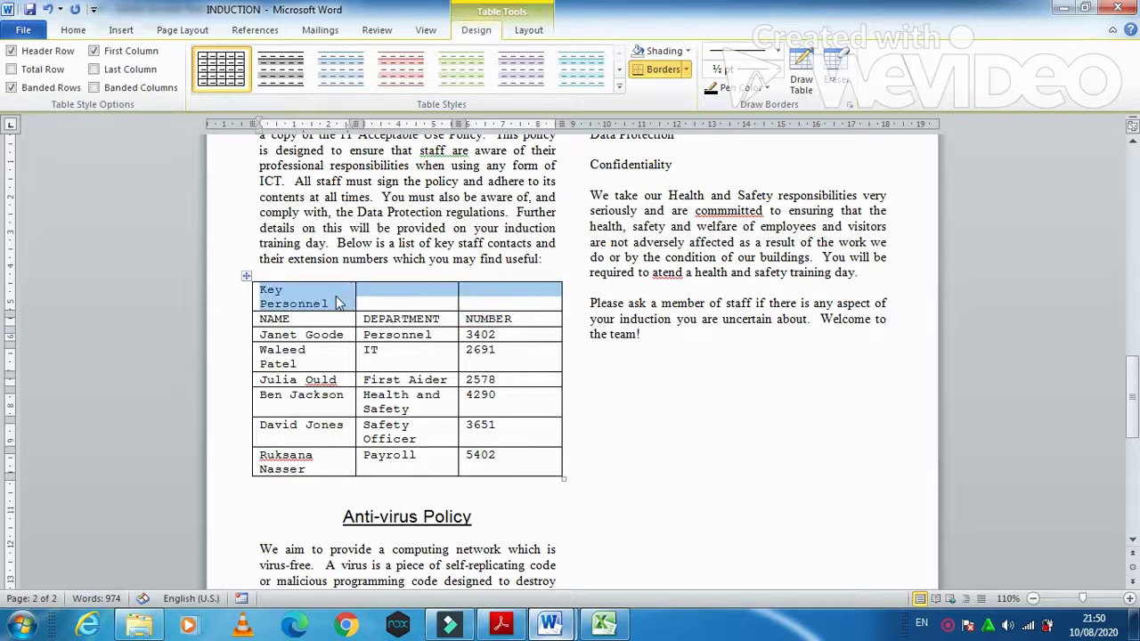
{"action": "right_click", "coordinate": [336, 303]}
{"action": "left_click", "coordinate": [392, 439]}
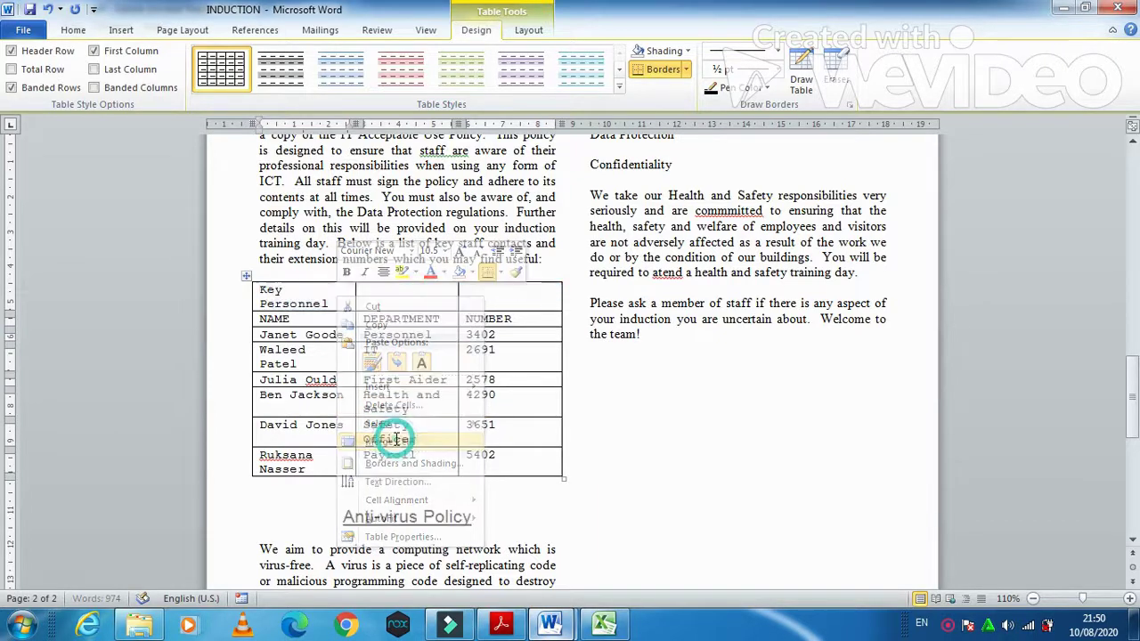
{"action": "left_click", "coordinate": [73, 31]}
{"action": "left_click", "coordinate": [384, 81]}
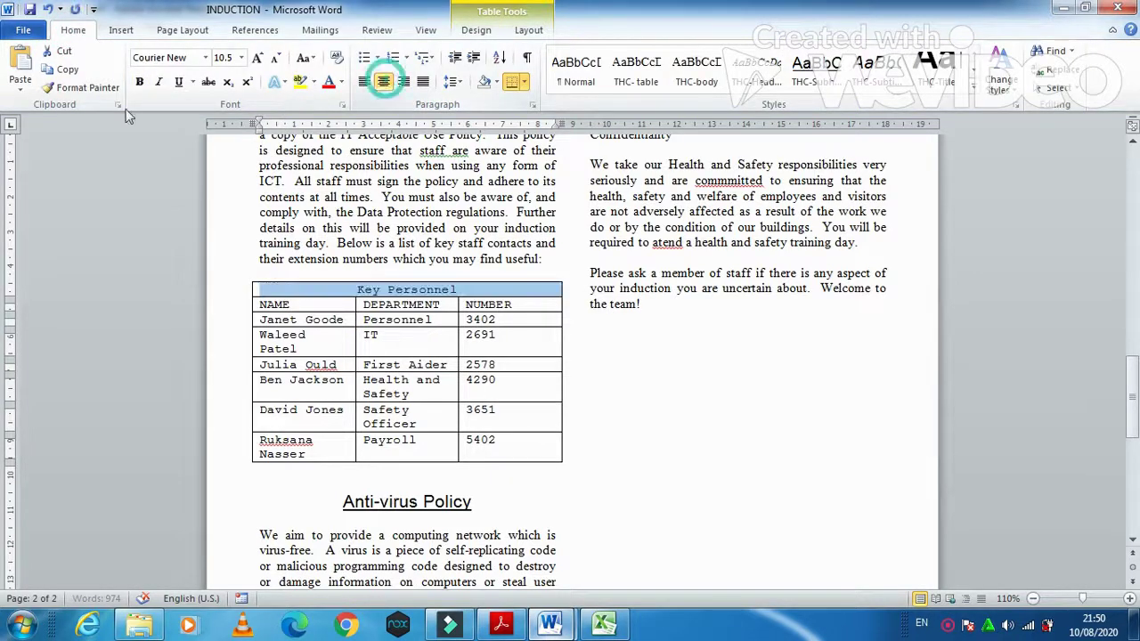
{"action": "left_click", "coordinate": [139, 82]}
{"action": "left_click", "coordinate": [178, 82]}
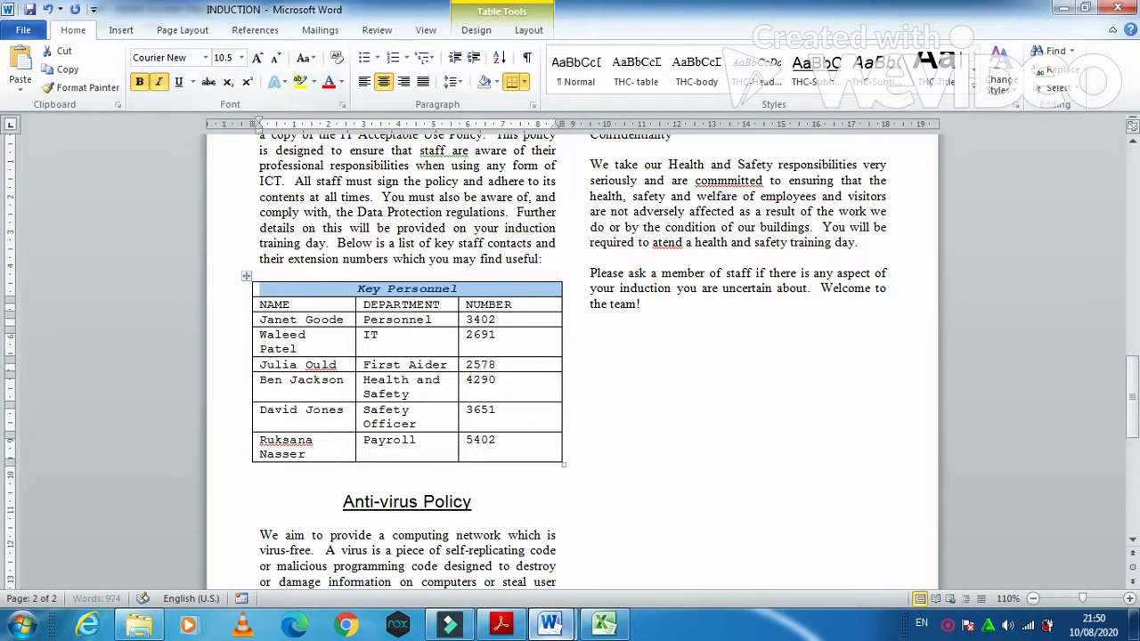
Shade the Key Personnel heading row White, Background 1, Darker 25%
{"action": "left_click", "coordinate": [499, 625]}
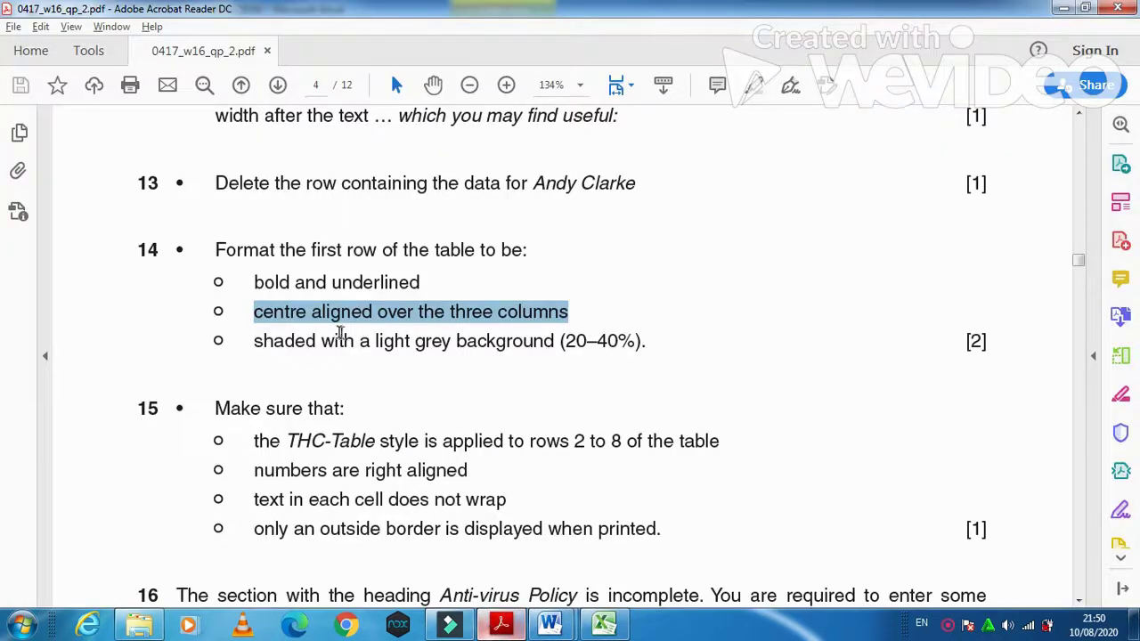
{"action": "key", "text": "alt+Tab"}
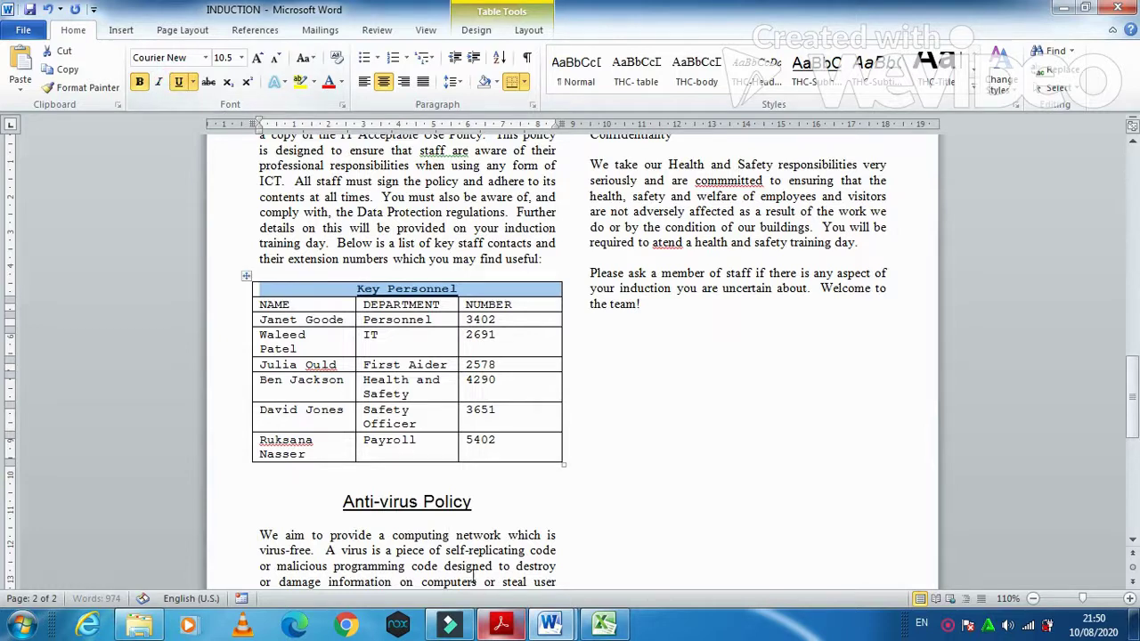
{"action": "left_click", "coordinate": [501, 625]}
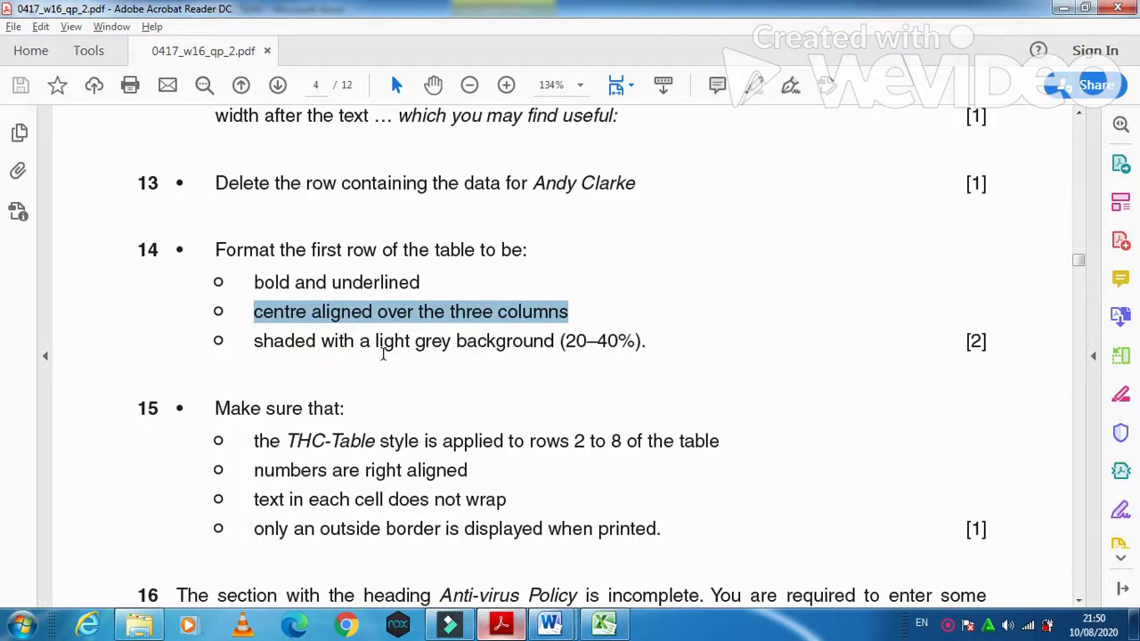
{"action": "left_click", "coordinate": [517, 625]}
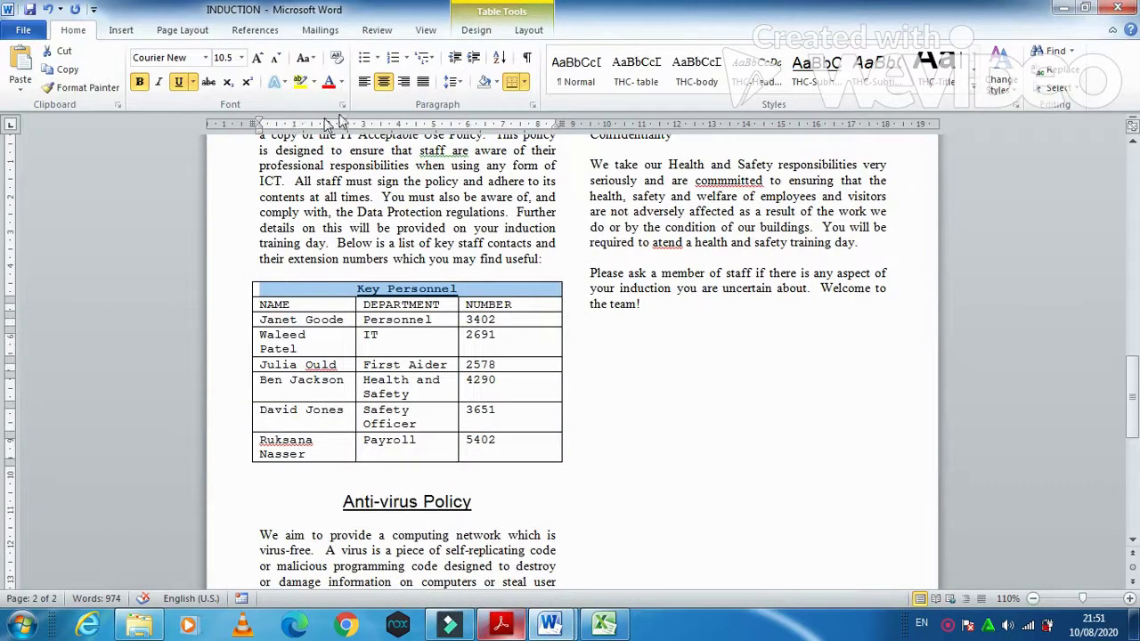
{"action": "left_click", "coordinate": [496, 82]}
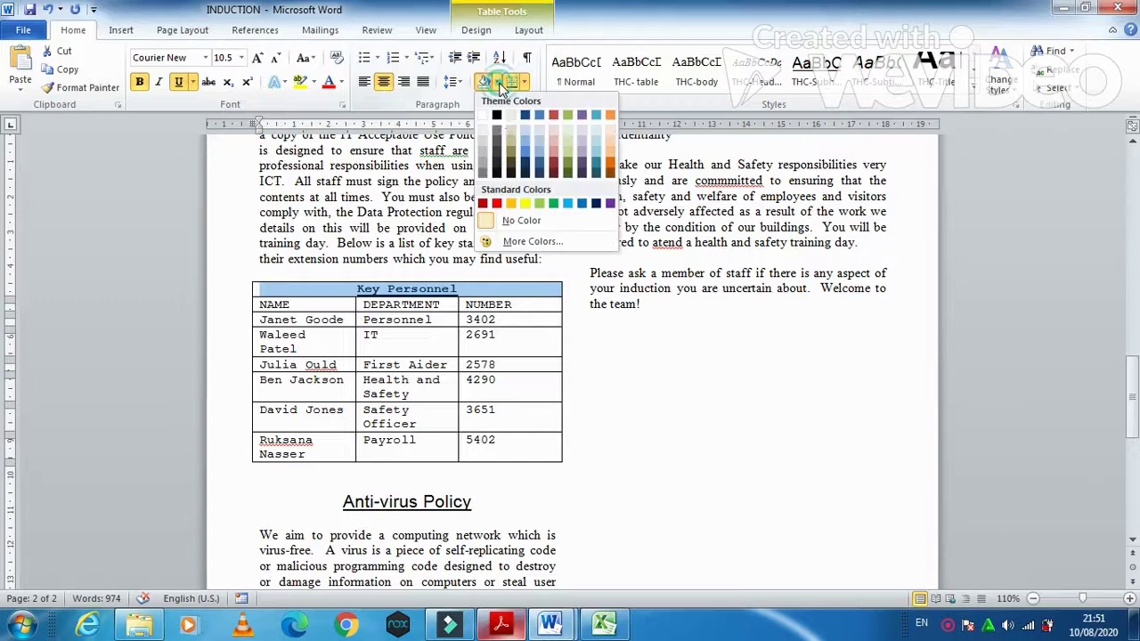
{"action": "left_click", "coordinate": [481, 155]}
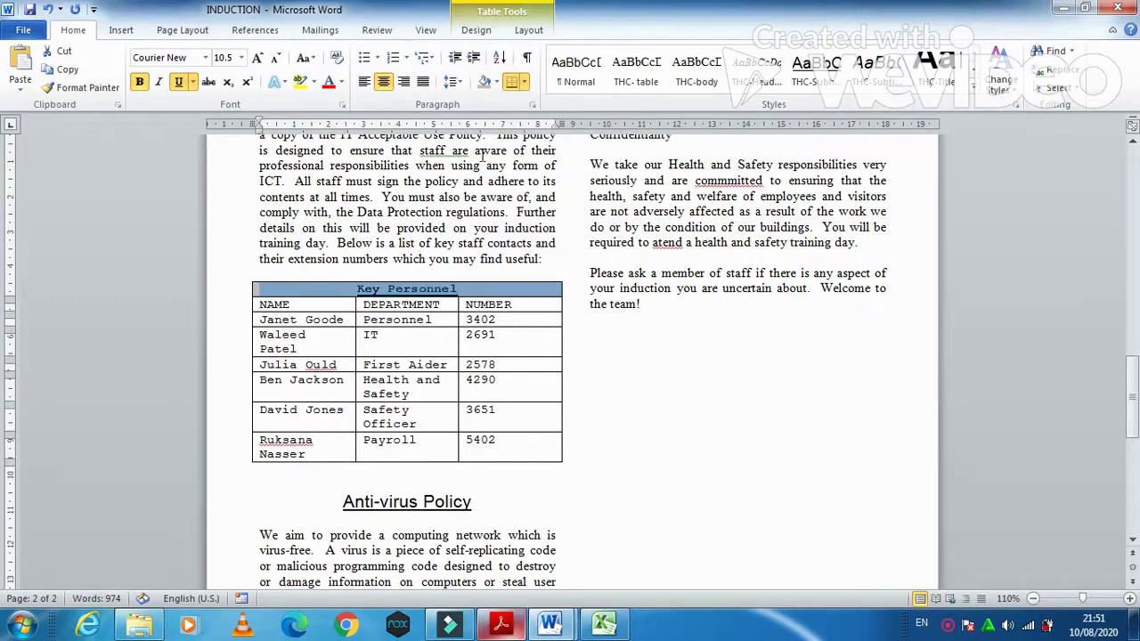
{"action": "left_click", "coordinate": [500, 623]}
{"action": "scroll", "coordinate": [445, 504], "scroll_direction": "down", "scroll_amount": 2}
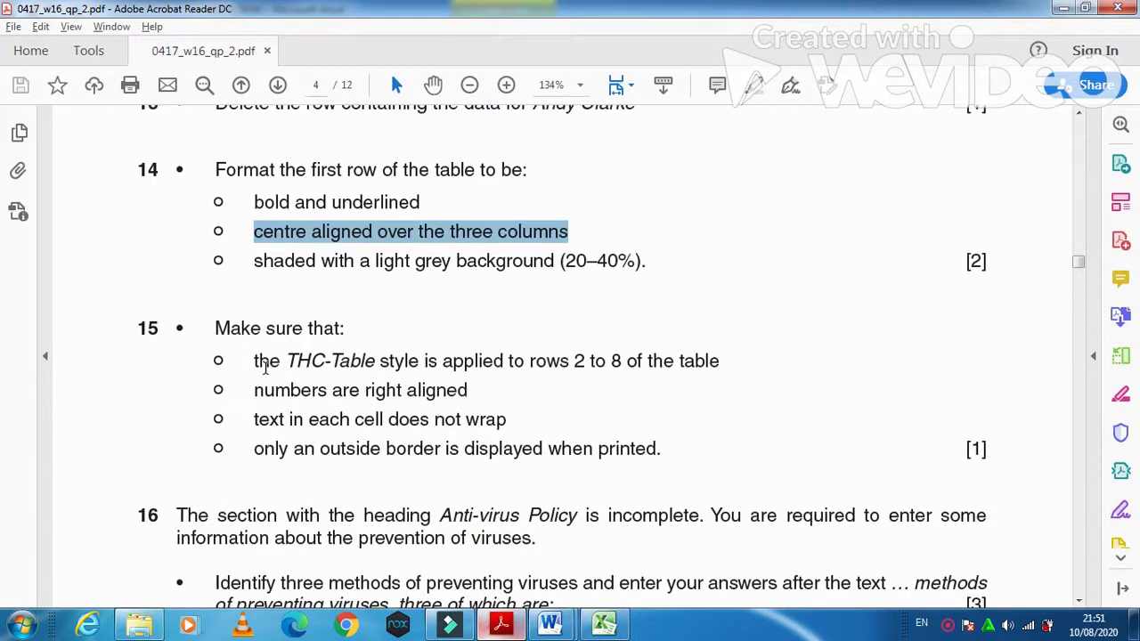
{"action": "left_click_drag", "start_coordinate": [259, 367], "coordinate": [718, 361]}
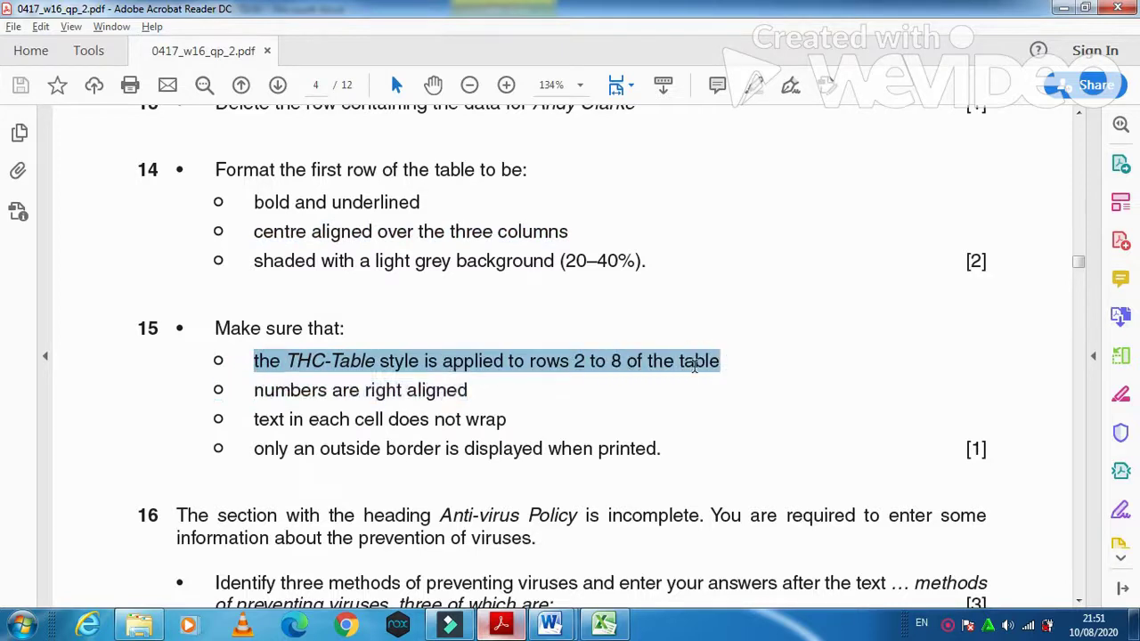
{"action": "scroll", "coordinate": [437, 490], "scroll_direction": "up", "scroll_amount": 2}
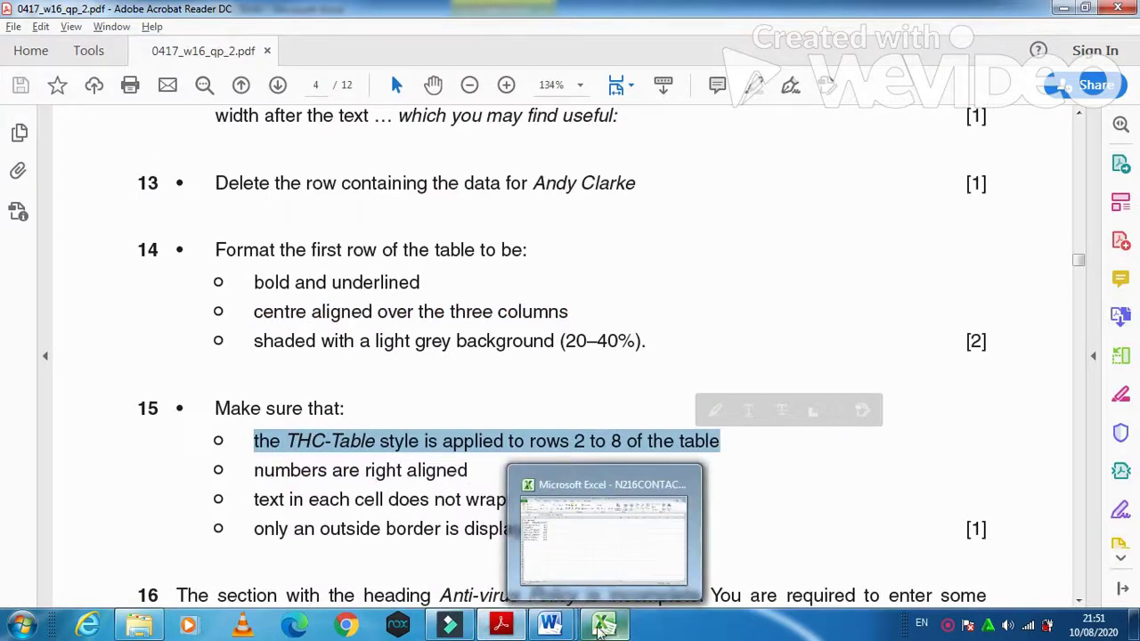
{"action": "mouse_move", "coordinate": [550, 625]}
{"action": "left_click", "coordinate": [623, 534]}
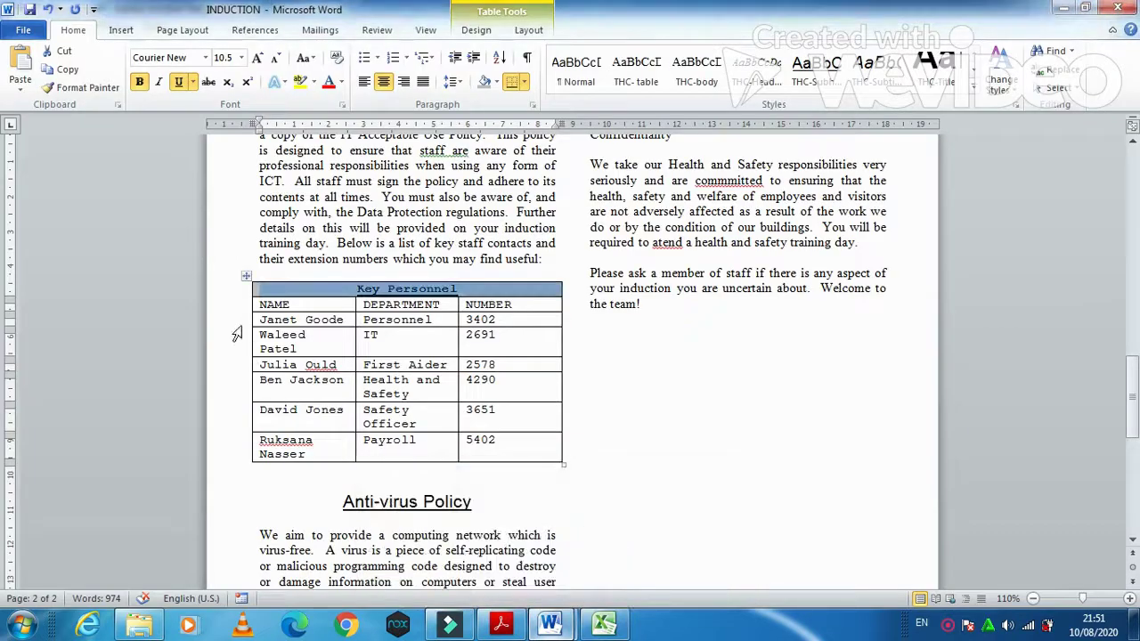
{"action": "left_click_drag", "start_coordinate": [254, 304], "coordinate": [534, 447]}
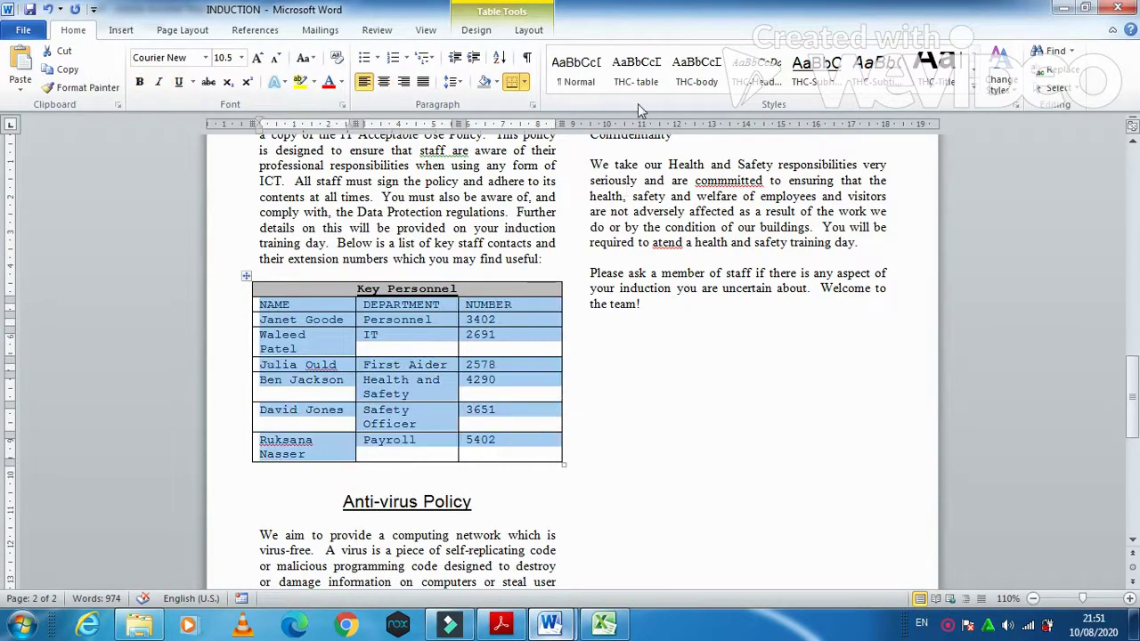
Apply the THC-table style to table rows 2 to 8
{"action": "left_click", "coordinate": [646, 71]}
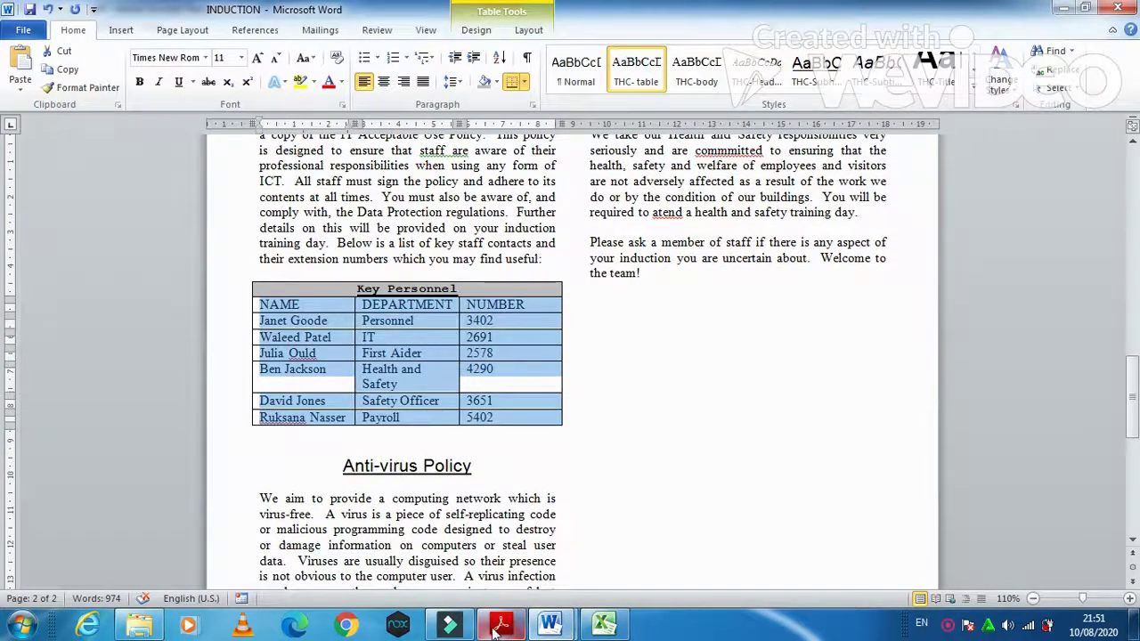
{"action": "left_click", "coordinate": [501, 624]}
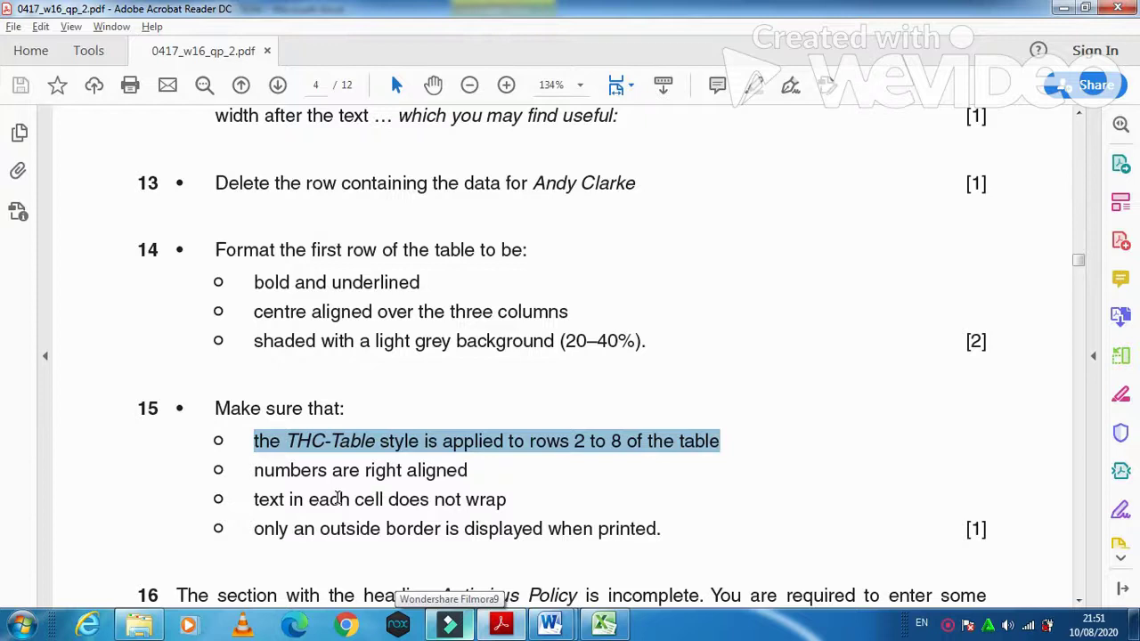
{"action": "scroll", "coordinate": [339, 498], "scroll_direction": "down", "scroll_amount": 1}
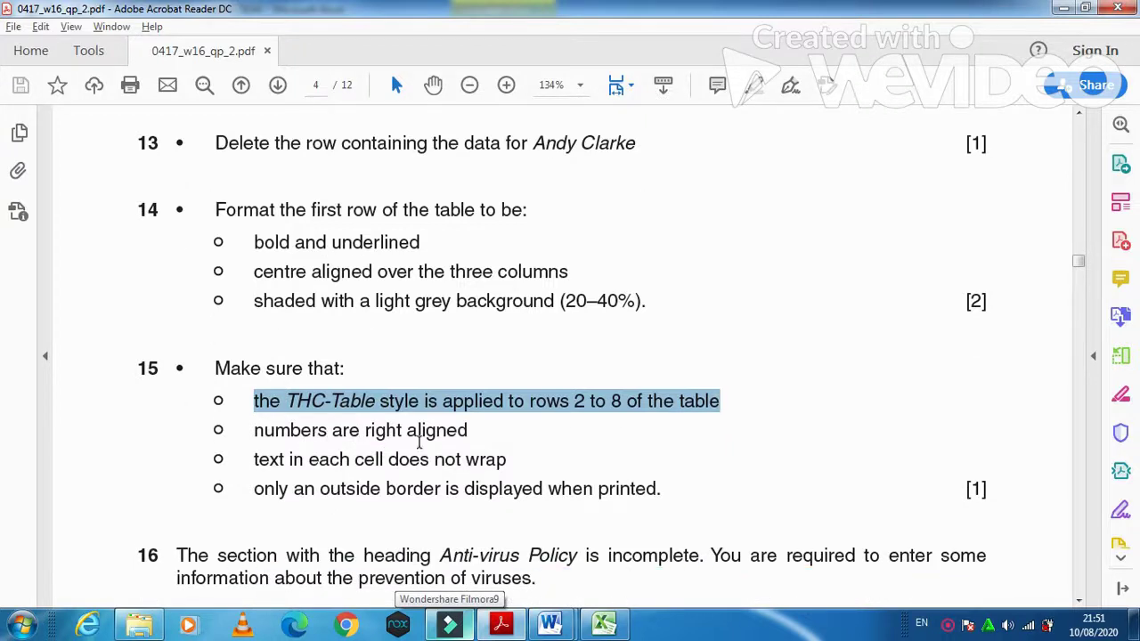
Right-align the NUMBER column values 3402 to 5402
{"action": "left_click", "coordinate": [549, 623]}
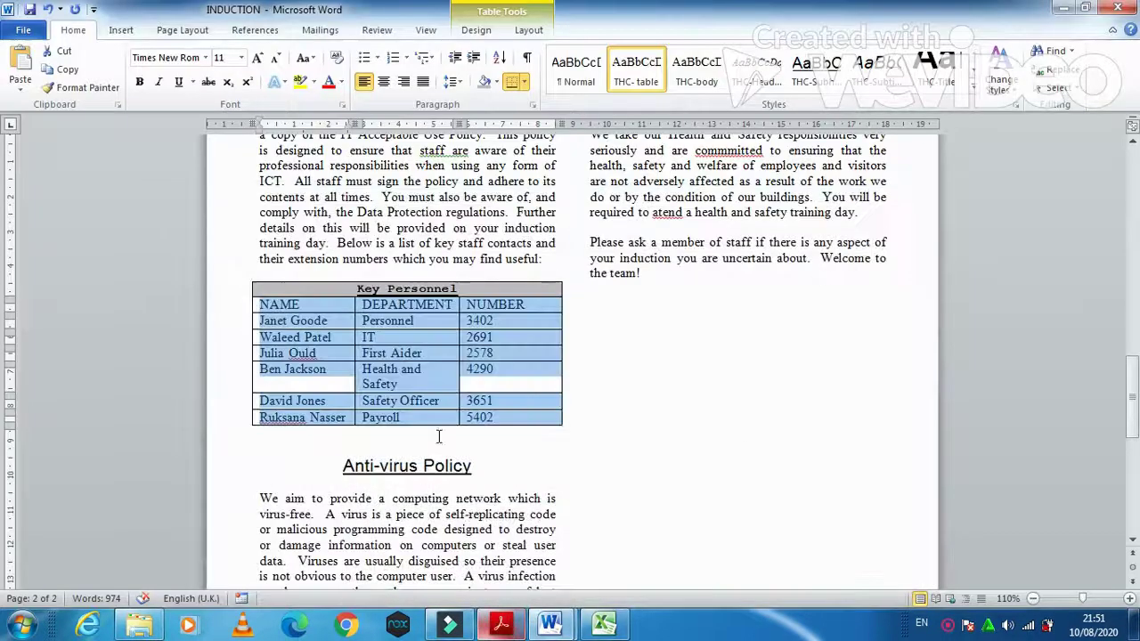
{"action": "left_click", "coordinate": [492, 372]}
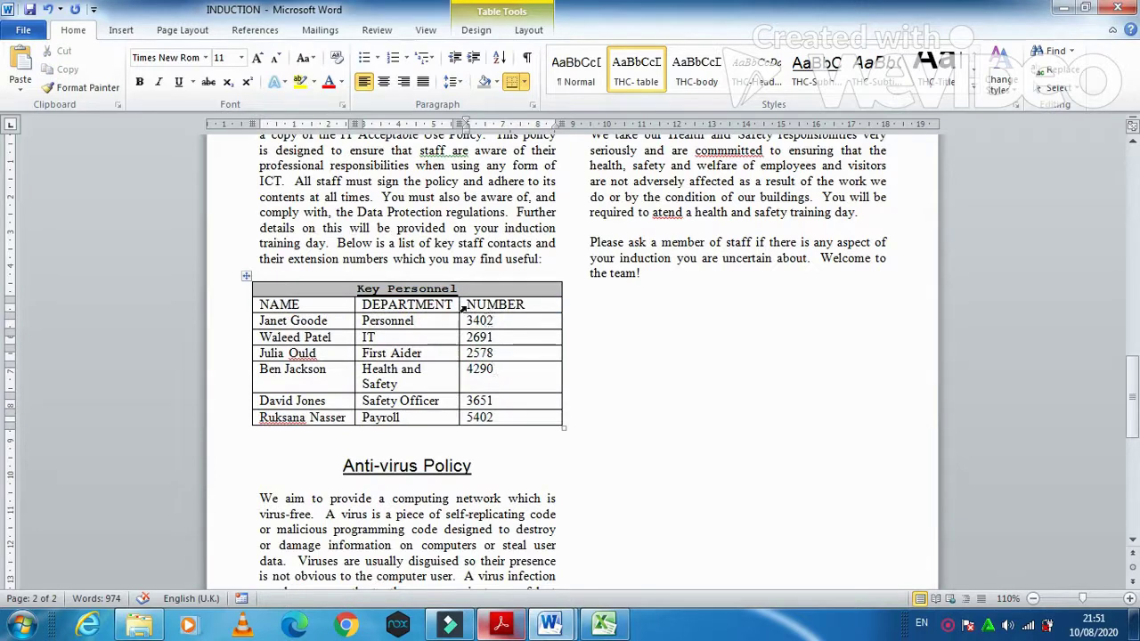
{"action": "left_click_drag", "start_coordinate": [469, 325], "coordinate": [489, 417]}
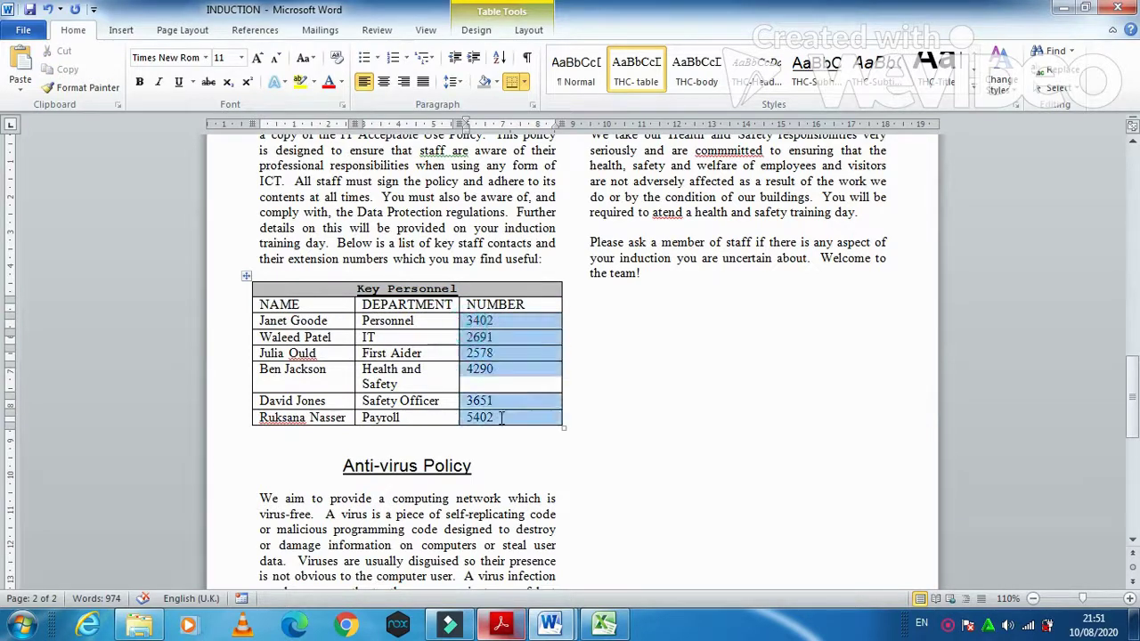
{"action": "left_click", "coordinate": [405, 82]}
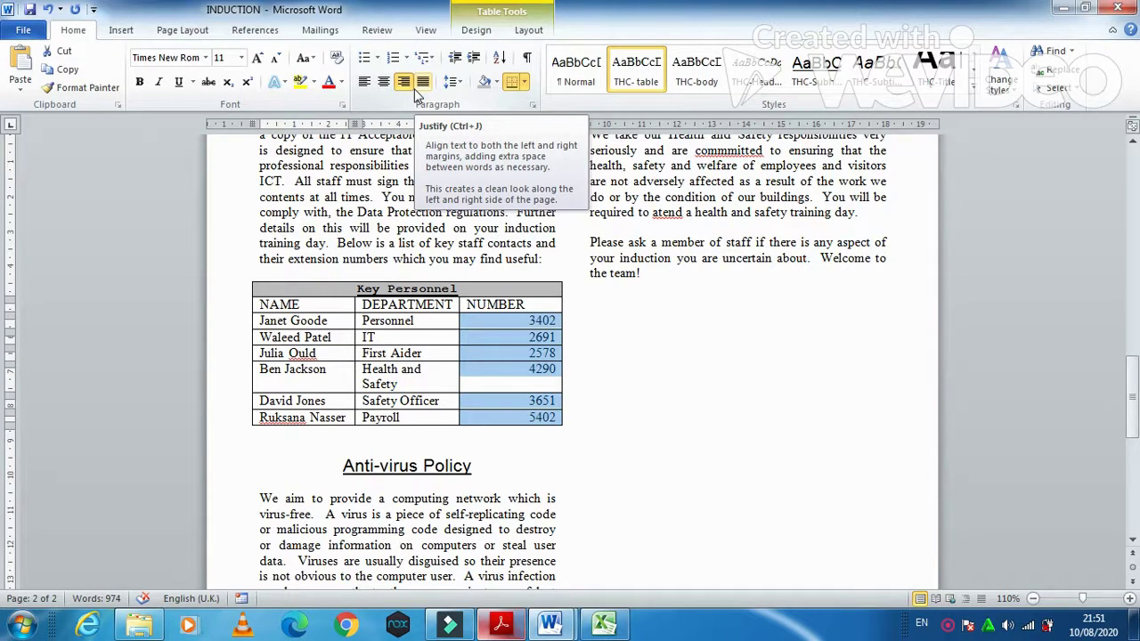
{"action": "left_click", "coordinate": [500, 628]}
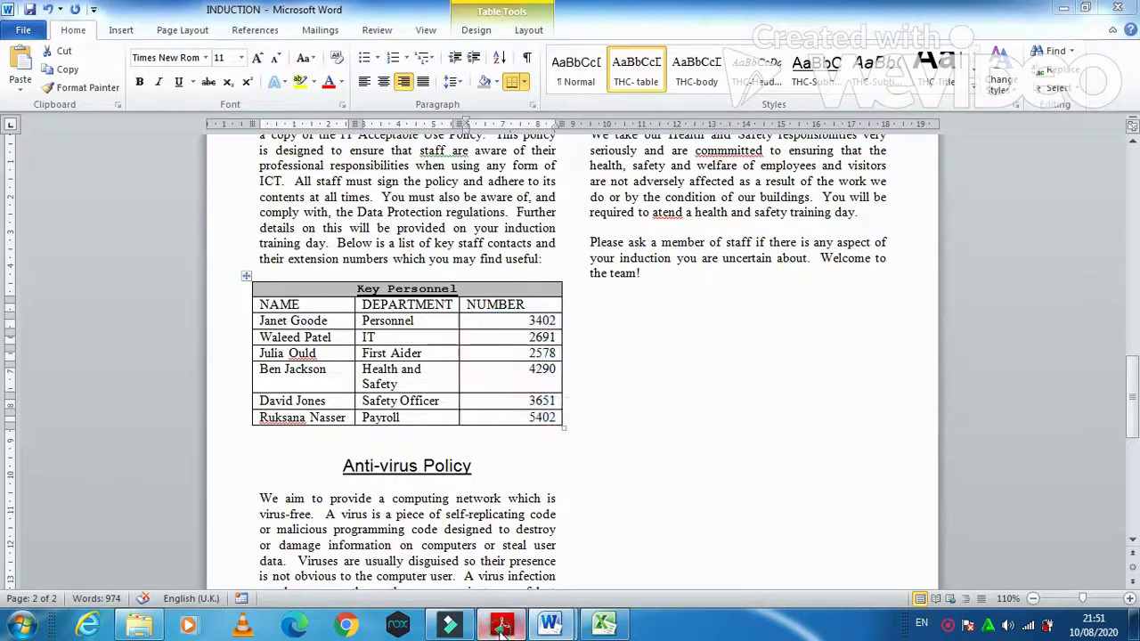
{"action": "scroll", "coordinate": [467, 415], "scroll_direction": "down", "scroll_amount": 1}
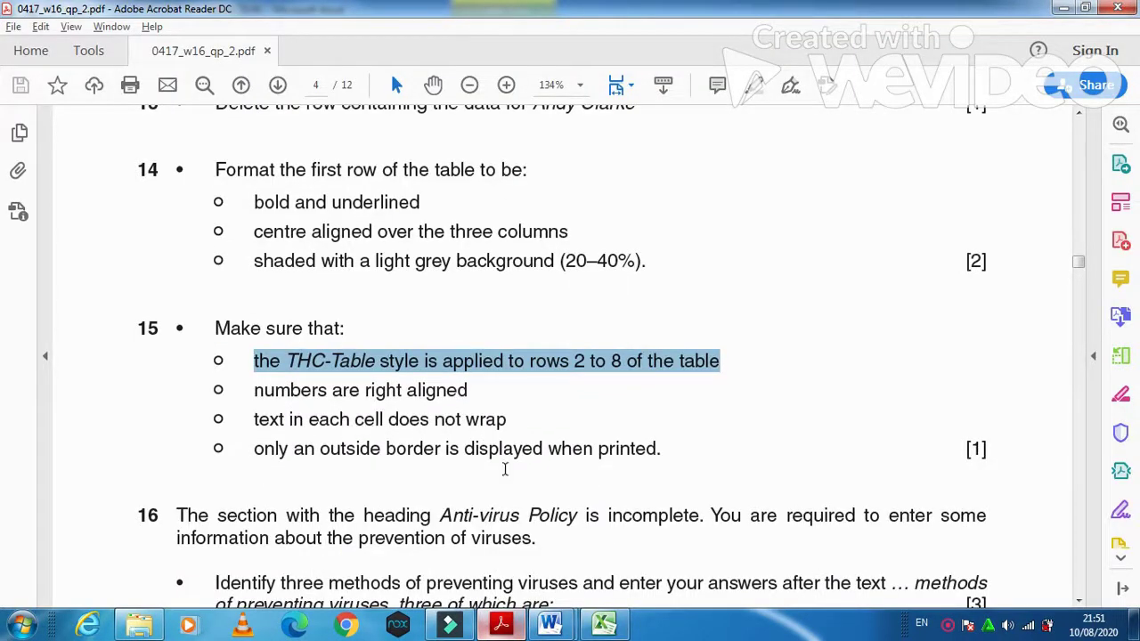
Drag the DEPARTMENT/NUMBER border right so 'Health and Safety' stays on one line
{"action": "left_click", "coordinate": [506, 627]}
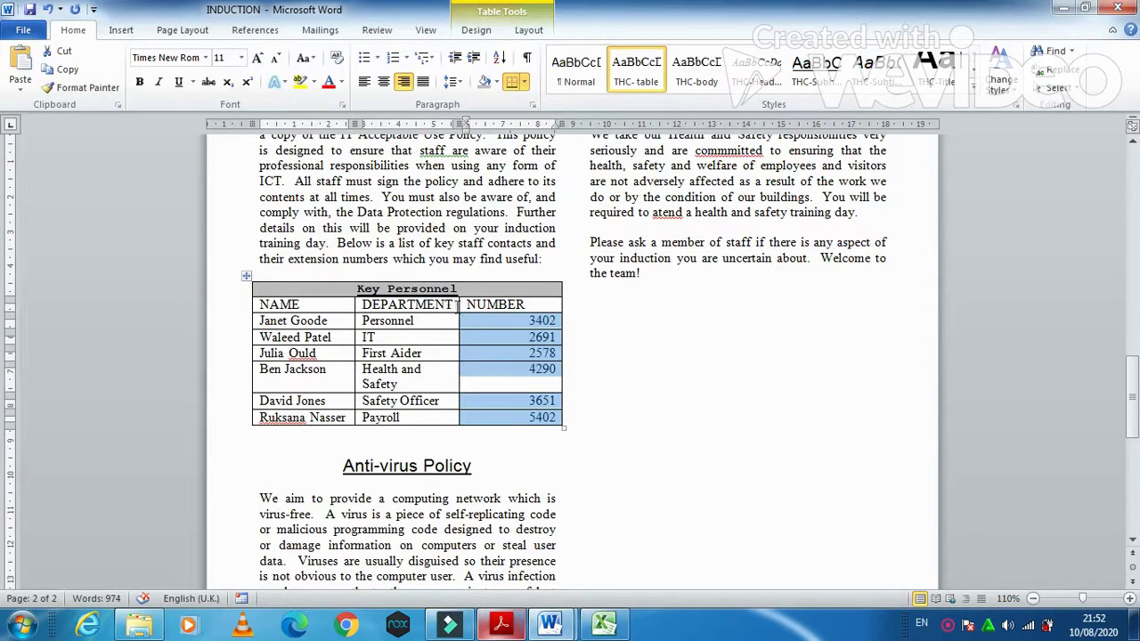
{"action": "left_click_drag", "start_coordinate": [460, 305], "coordinate": [477, 307]}
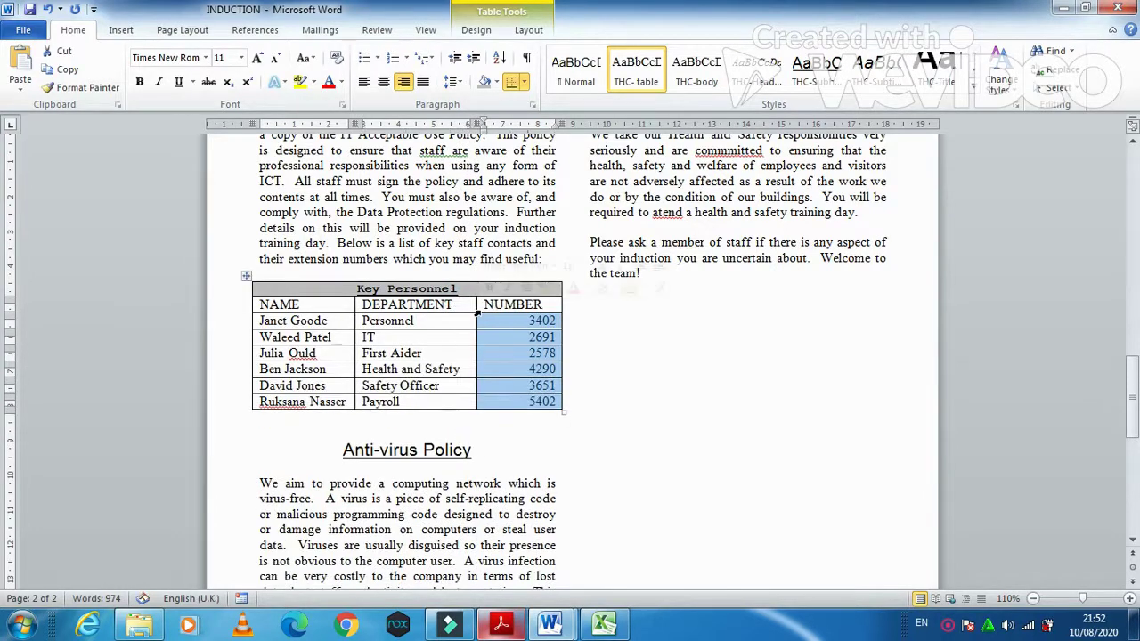
{"action": "left_click", "coordinate": [497, 628]}
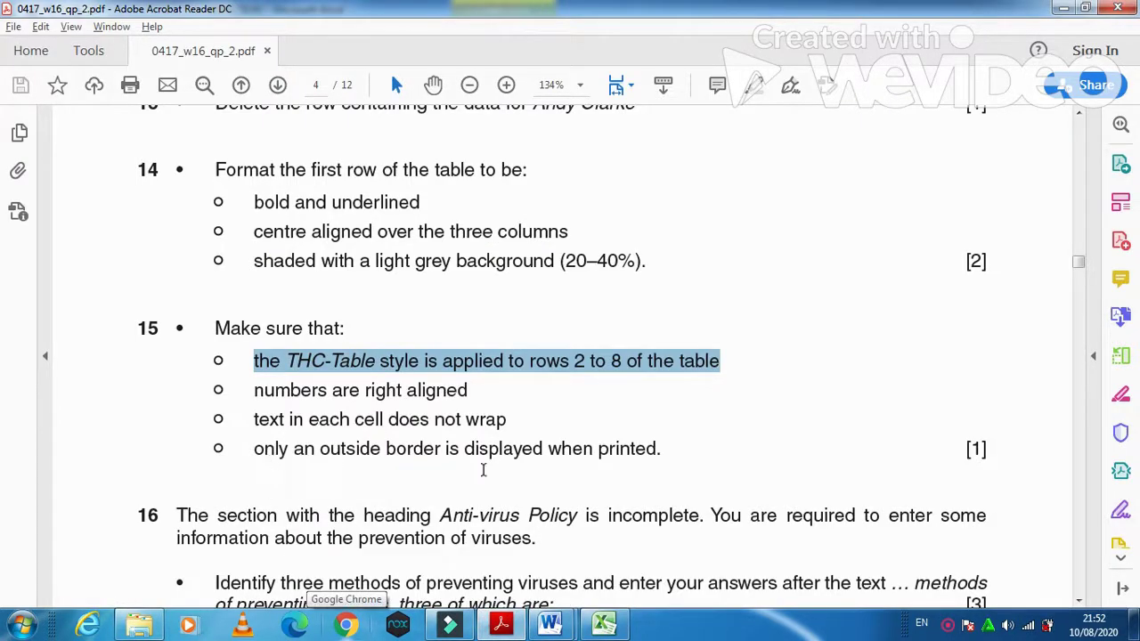
{"action": "left_click", "coordinate": [539, 621]}
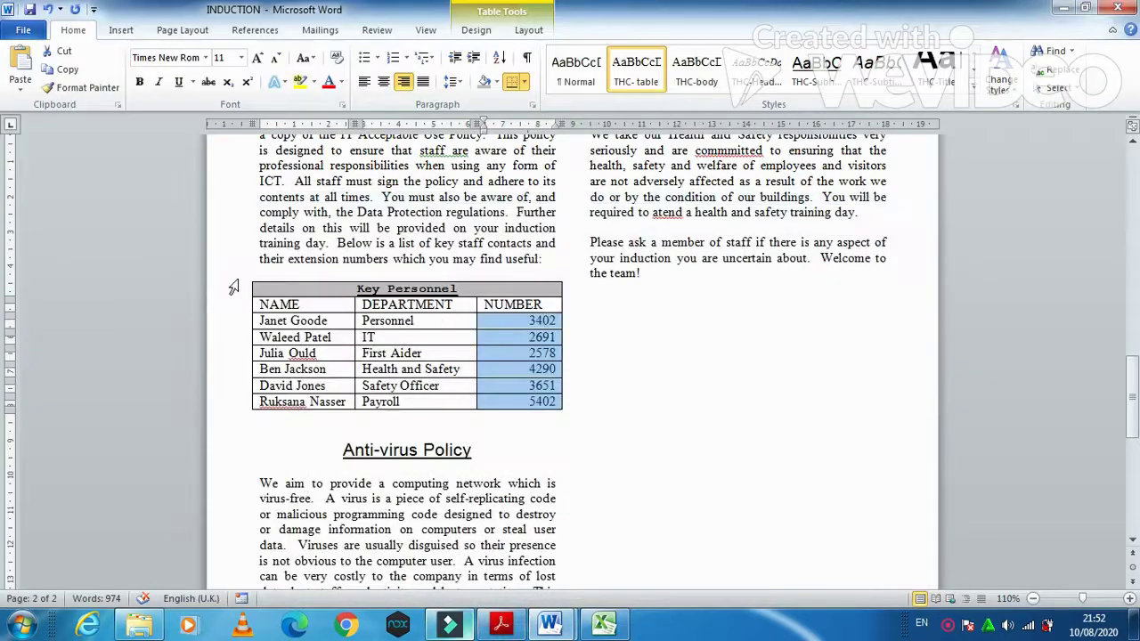
Clear all borders from the Key Personnel table, then apply Outside Borders only
{"action": "left_click", "coordinate": [248, 279]}
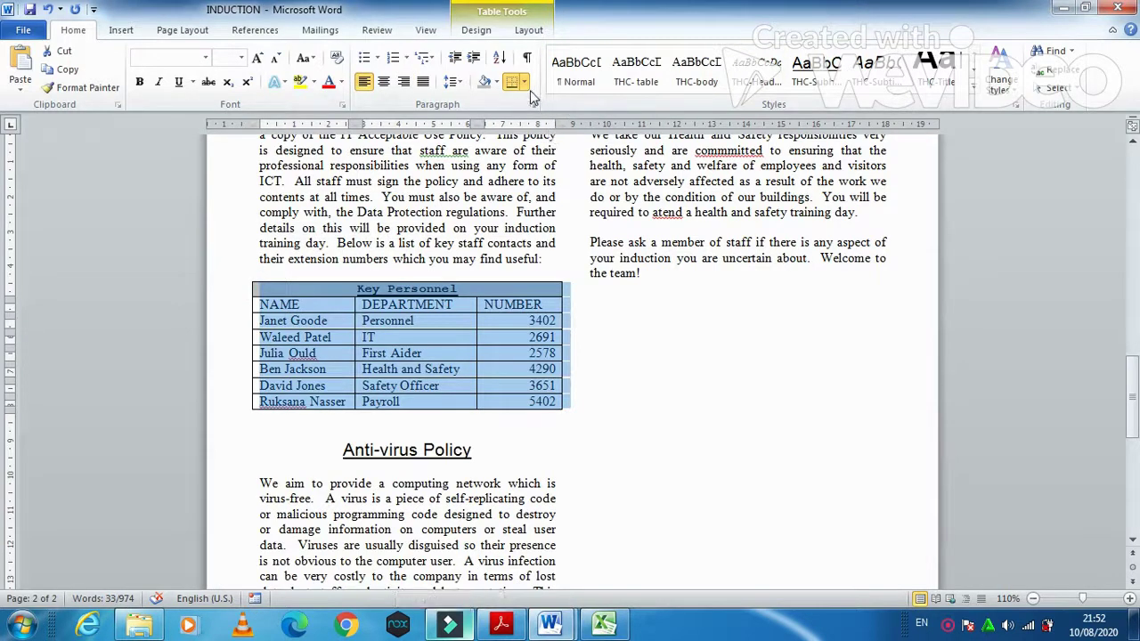
{"action": "left_click", "coordinate": [524, 82]}
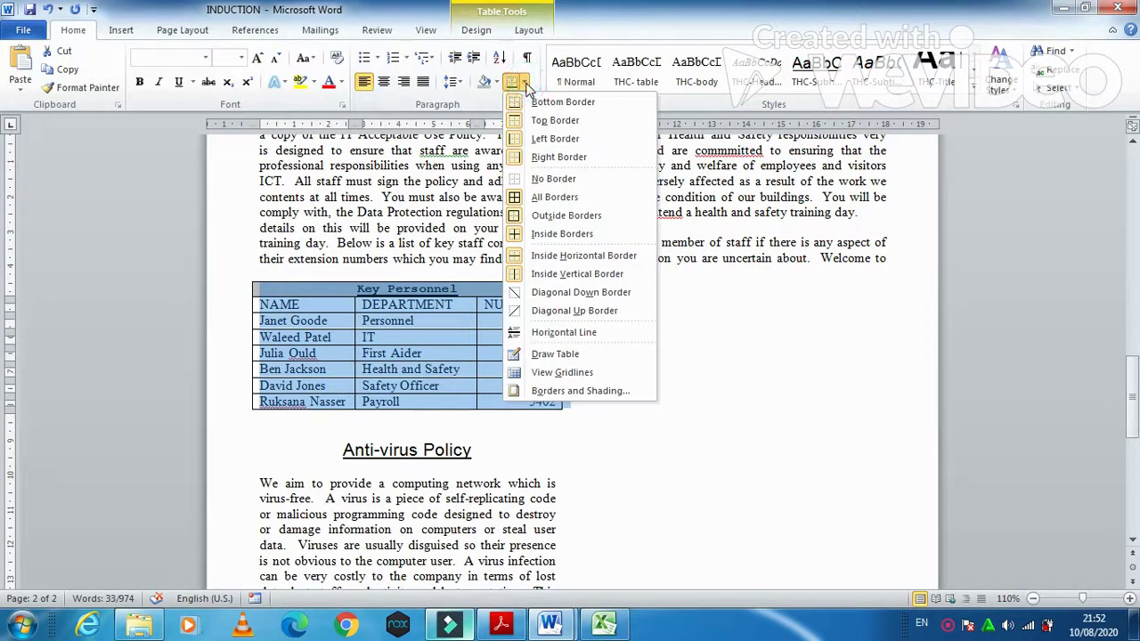
{"action": "left_click", "coordinate": [563, 215]}
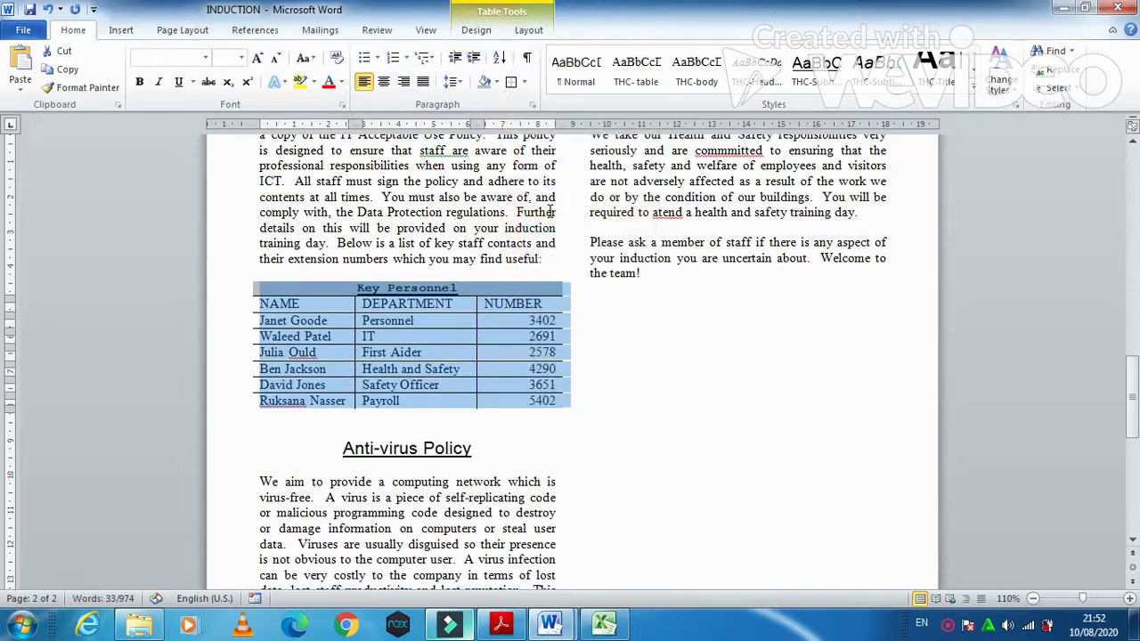
{"action": "left_click", "coordinate": [524, 82]}
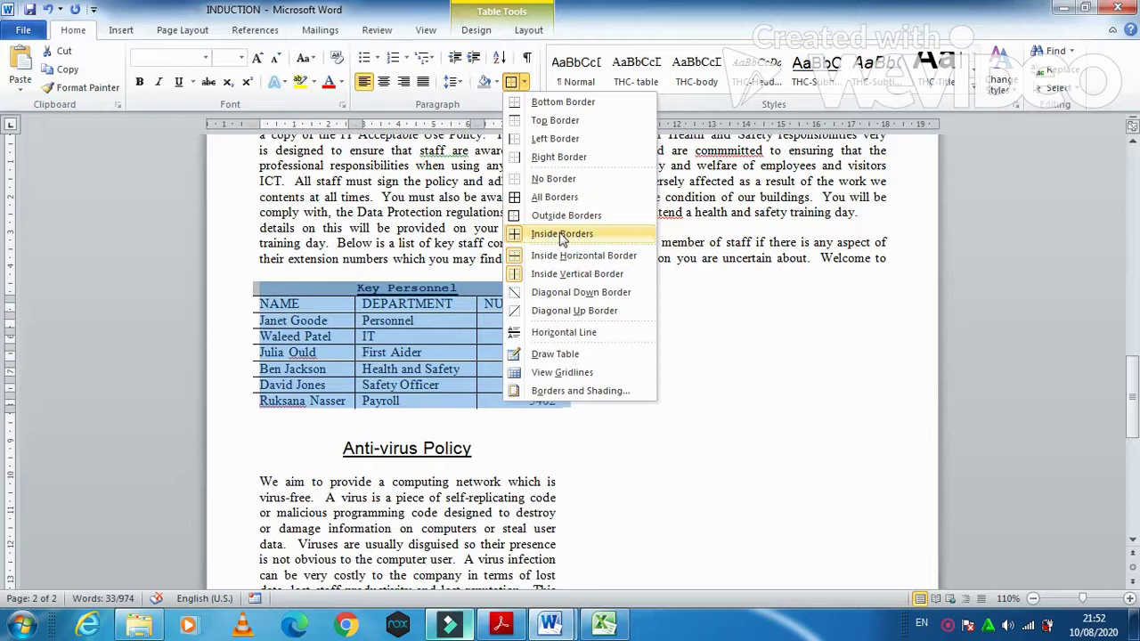
{"action": "left_click", "coordinate": [553, 178]}
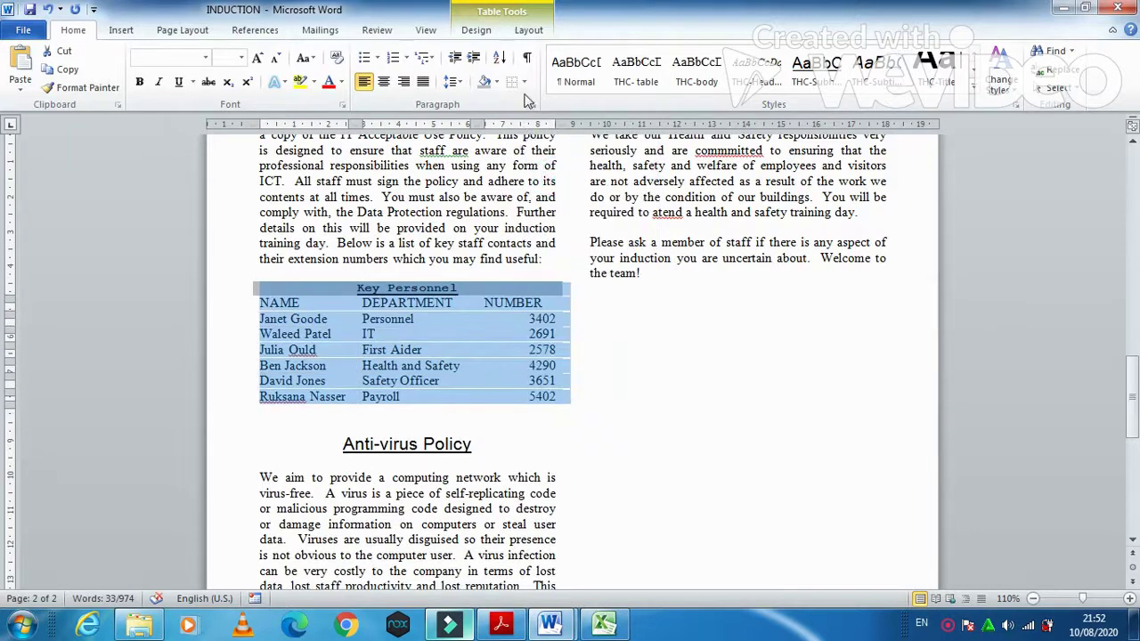
{"action": "left_click", "coordinate": [526, 82]}
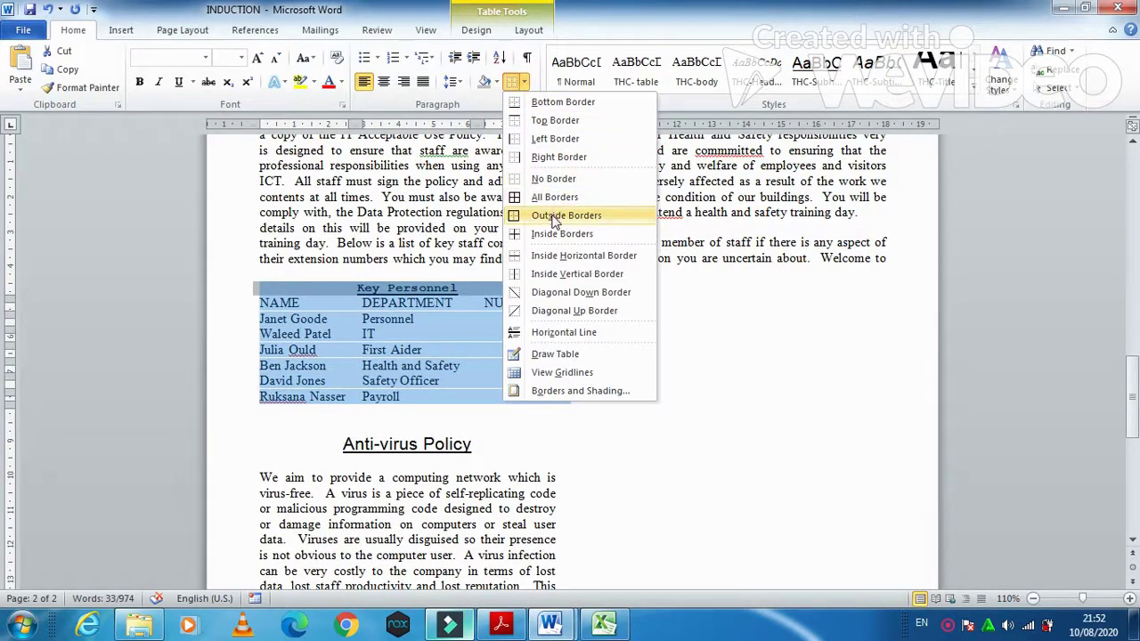
{"action": "left_click", "coordinate": [552, 215]}
{"action": "left_click", "coordinate": [521, 397]}
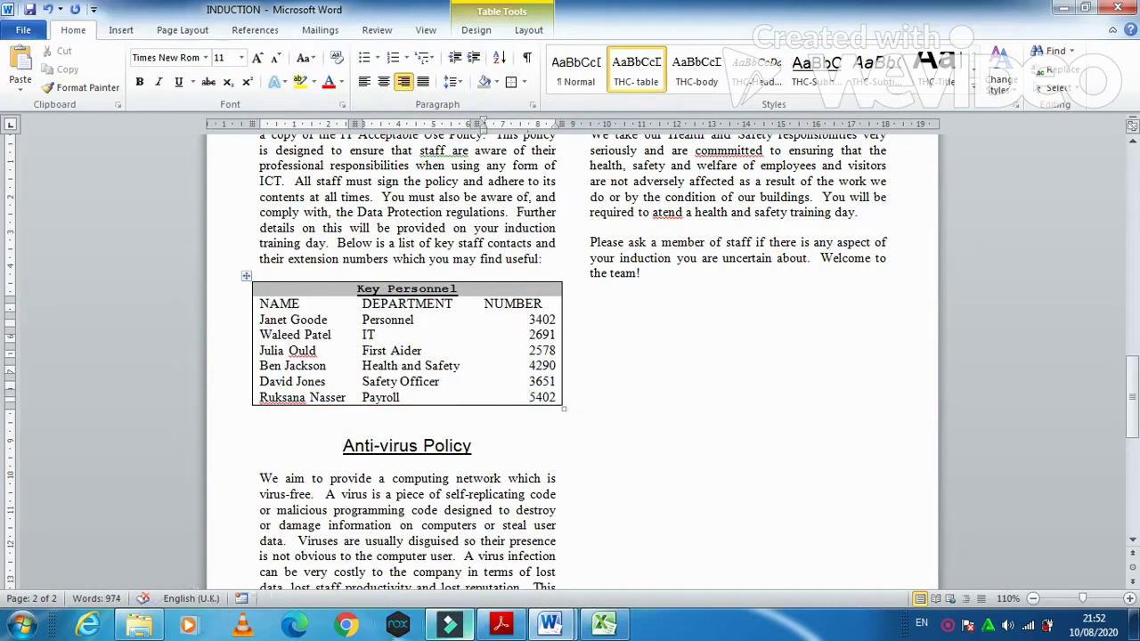
{"action": "left_click", "coordinate": [499, 624]}
Read question 16 on the prevention of viruses in the exam paper
{"action": "scroll", "coordinate": [407, 467], "scroll_direction": "down", "scroll_amount": 5}
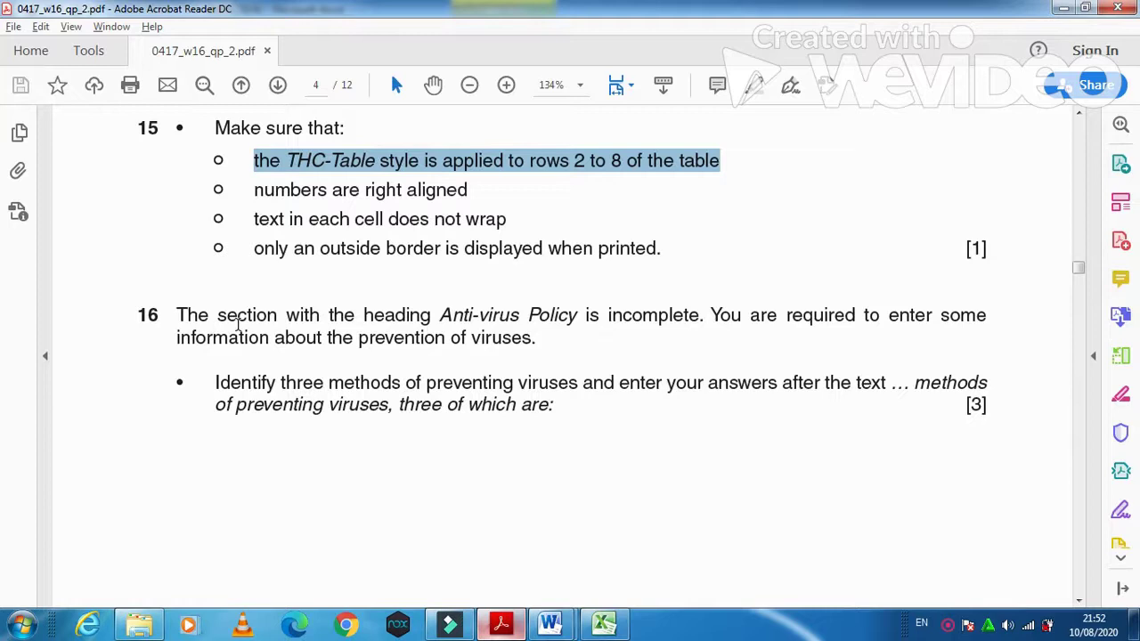
{"action": "left_click_drag", "start_coordinate": [175, 322], "coordinate": [449, 367]}
{"action": "left_click", "coordinate": [244, 338]}
{"action": "left_click_drag", "start_coordinate": [275, 338], "coordinate": [545, 349]}
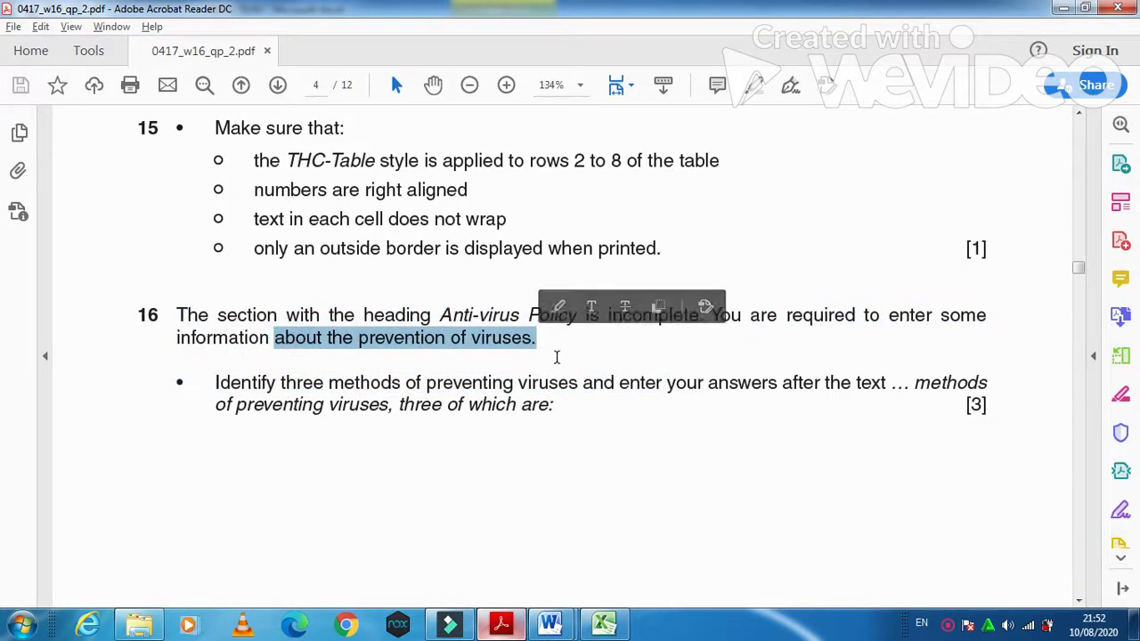
Scroll to page 5 with questions 17–19, then return to the INDUCTION document
{"action": "scroll", "coordinate": [556, 358], "scroll_direction": "down", "scroll_amount": 1}
{"action": "scroll", "coordinate": [557, 357], "scroll_direction": "down", "scroll_amount": 1}
{"action": "left_click_drag", "start_coordinate": [214, 303], "coordinate": [962, 303]}
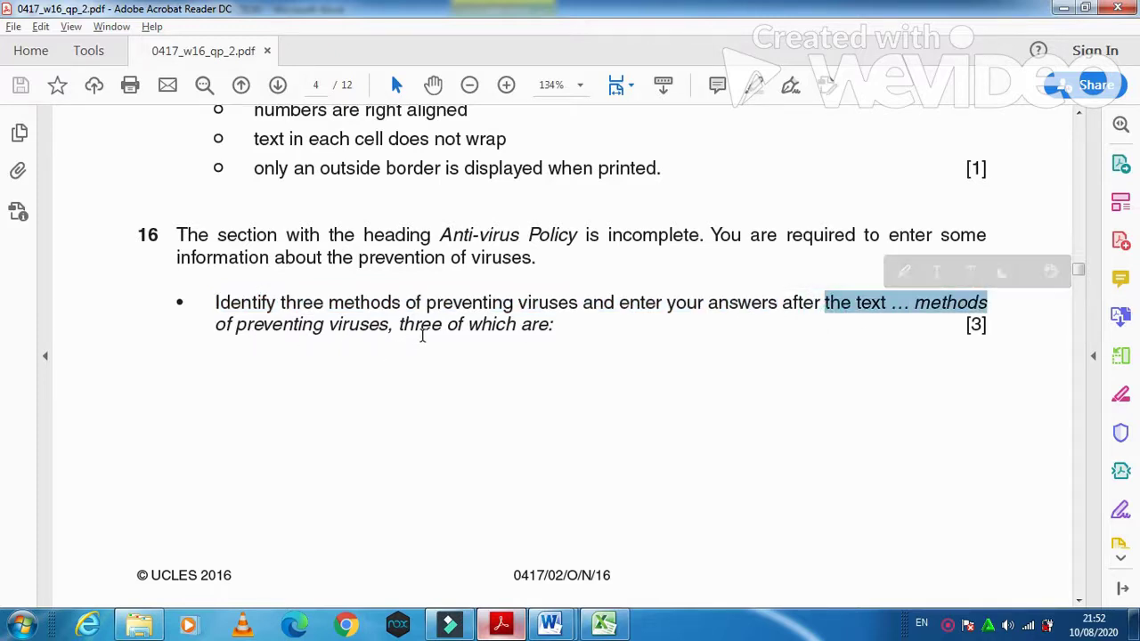
{"action": "scroll", "coordinate": [432, 344], "scroll_direction": "down", "scroll_amount": 1}
{"action": "scroll", "coordinate": [431, 344], "scroll_direction": "down", "scroll_amount": 6}
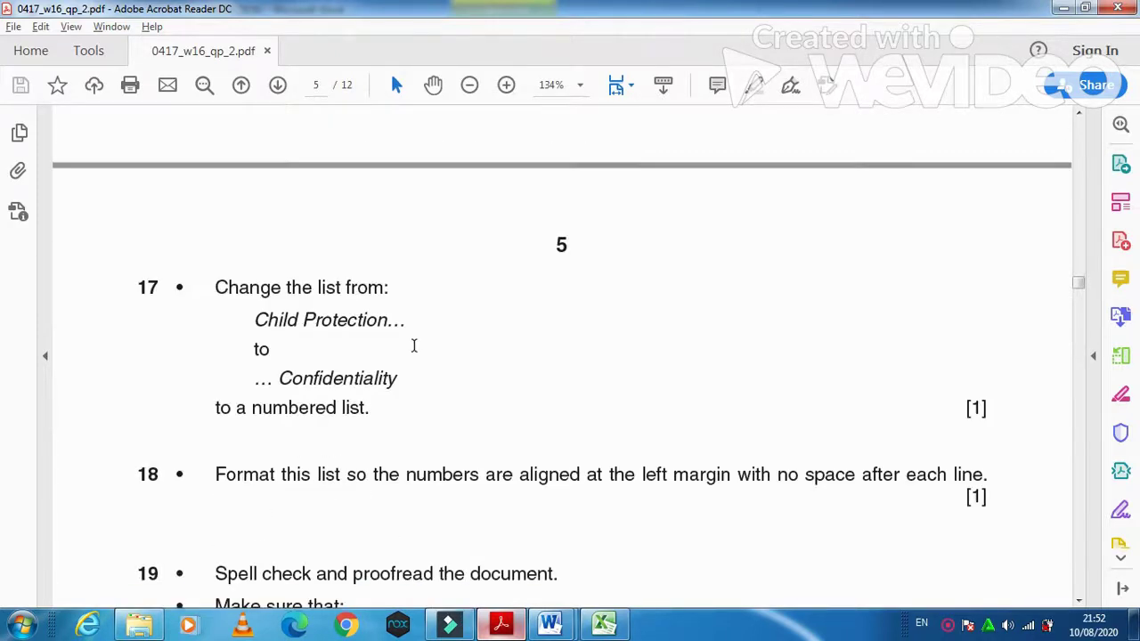
{"action": "mouse_move", "coordinate": [549, 627]}
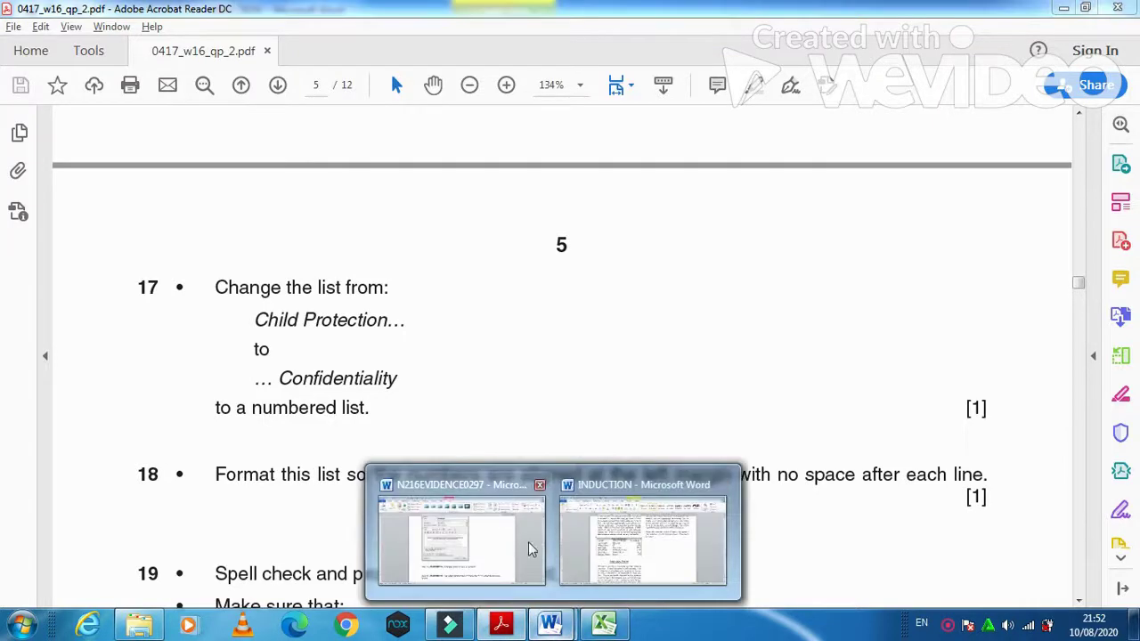
{"action": "left_click", "coordinate": [583, 549]}
Type 'Make sure anti-virus software is installed and updated' as numbered item 1
{"action": "scroll", "coordinate": [459, 473], "scroll_direction": "up", "scroll_amount": 3}
{"action": "scroll", "coordinate": [458, 474], "scroll_direction": "down", "scroll_amount": 4}
{"action": "scroll", "coordinate": [459, 478], "scroll_direction": "down", "scroll_amount": 4}
{"action": "scroll", "coordinate": [456, 476], "scroll_direction": "up", "scroll_amount": 1}
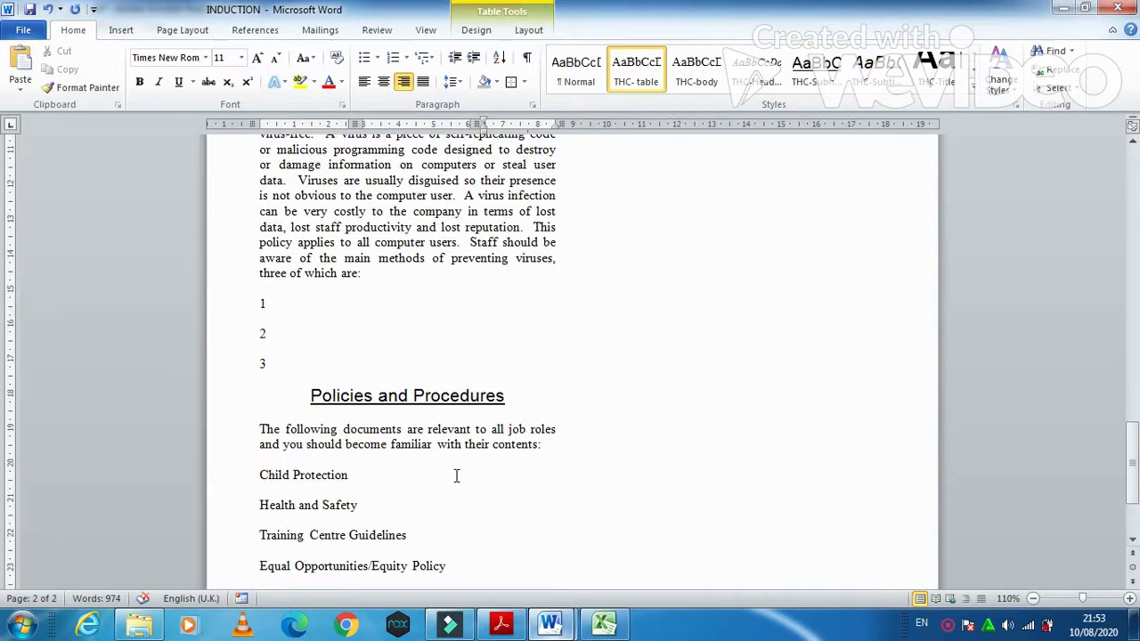
{"action": "left_click", "coordinate": [299, 303]}
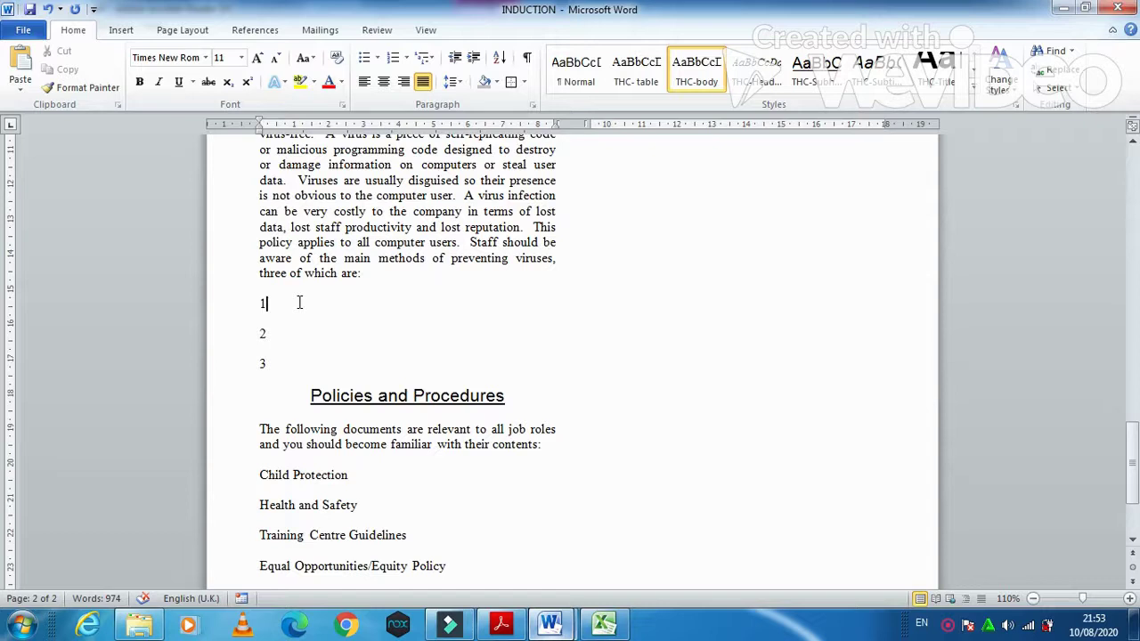
{"action": "left_click", "coordinate": [299, 303]}
{"action": "type", "text": "Make sure anti-virus software"}
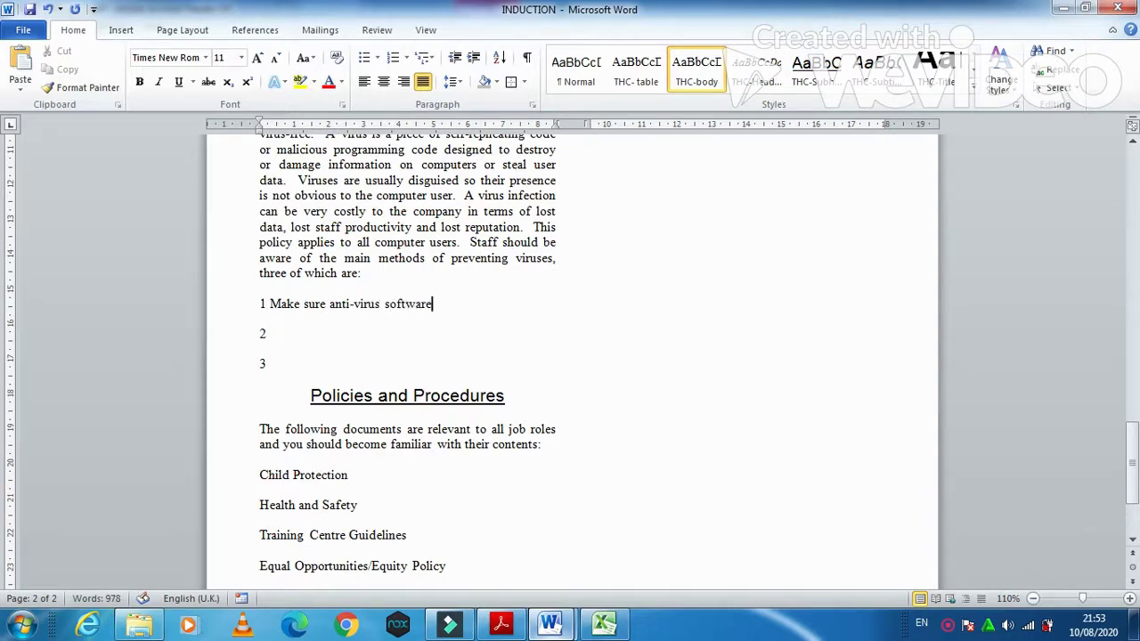
{"action": "type", "text": " is isntalled"}
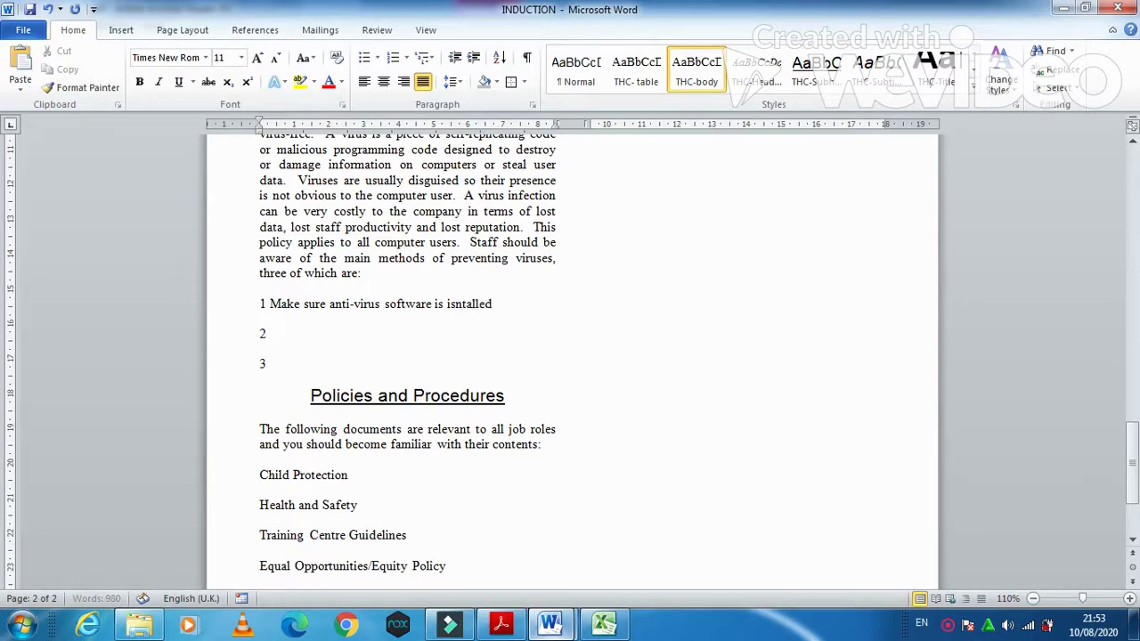
{"action": "type", "text": " and updated"}
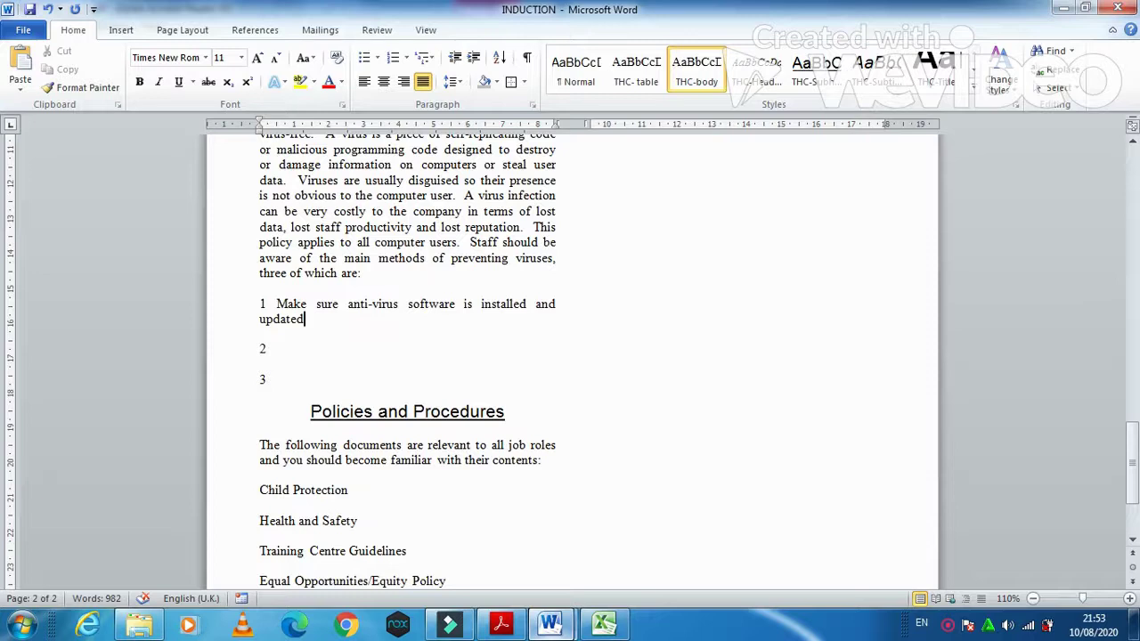
Try and remove a tab indent on item 1, move to line 2, then check the exam PDF
{"action": "left_click", "coordinate": [259, 318]}
{"action": "key", "text": "Tab"}
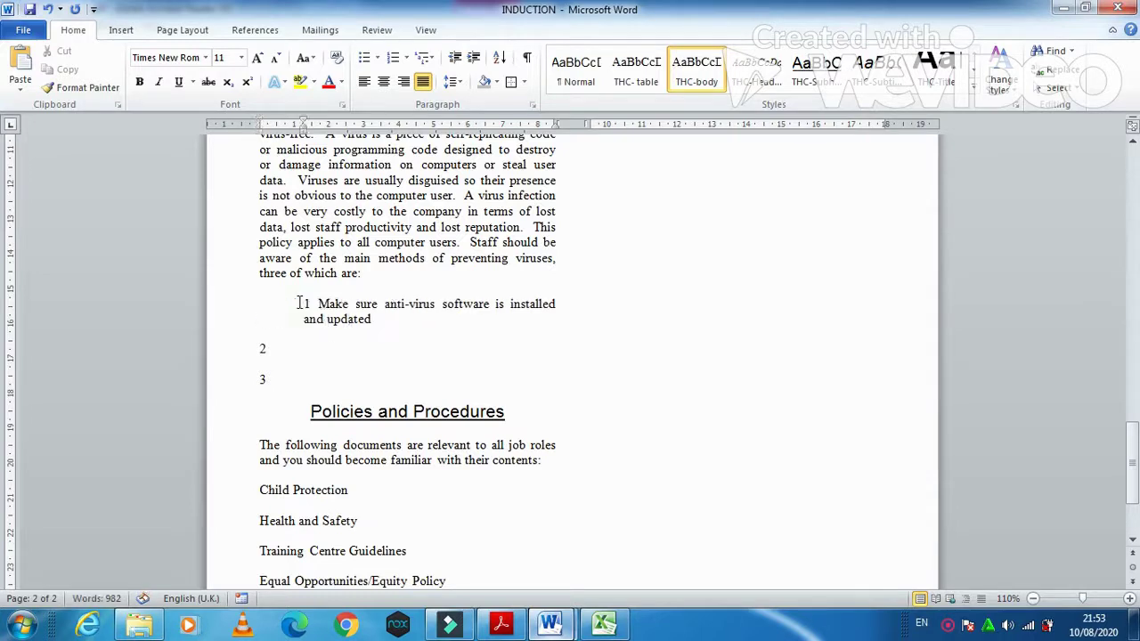
{"action": "key", "text": "BackSpace"}
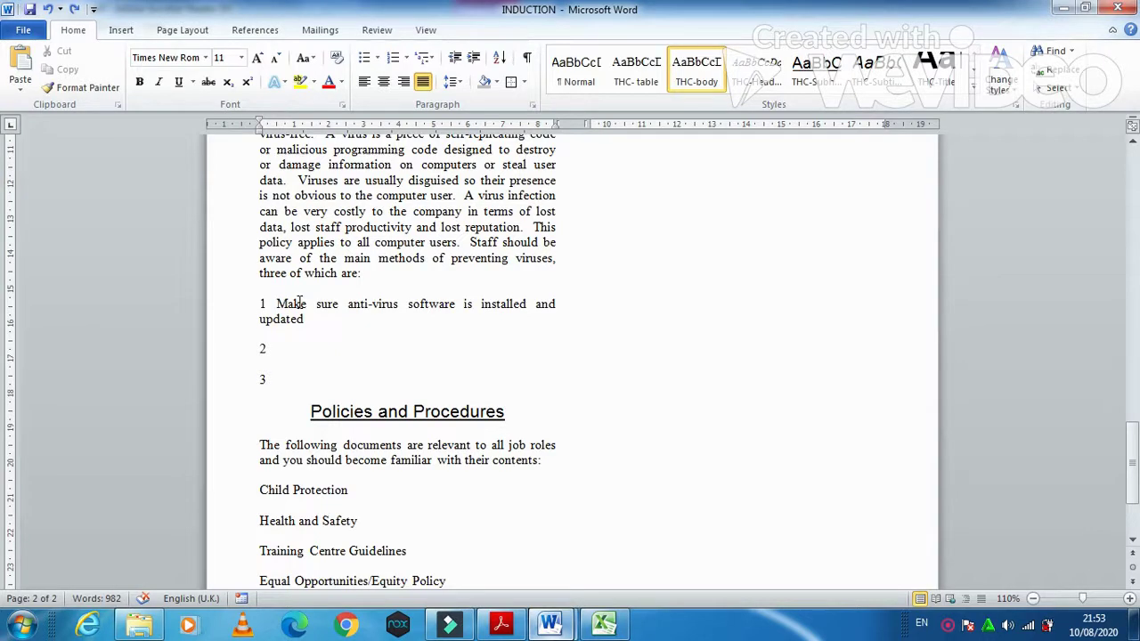
{"action": "key", "text": "Down"}
{"action": "key", "text": "Down"}
{"action": "key", "text": "Up"}
{"action": "key", "text": "alt+Tab"}
{"action": "key", "text": "alt+Tab"}
Type 'Do not open email attachments from unknown source' as item 2
{"action": "type", "text": "Don"}
{"action": "key", "text": "BackSpace"}
{"action": "type", "text": "not open"}
{"action": "type", "text": "email attachment"}
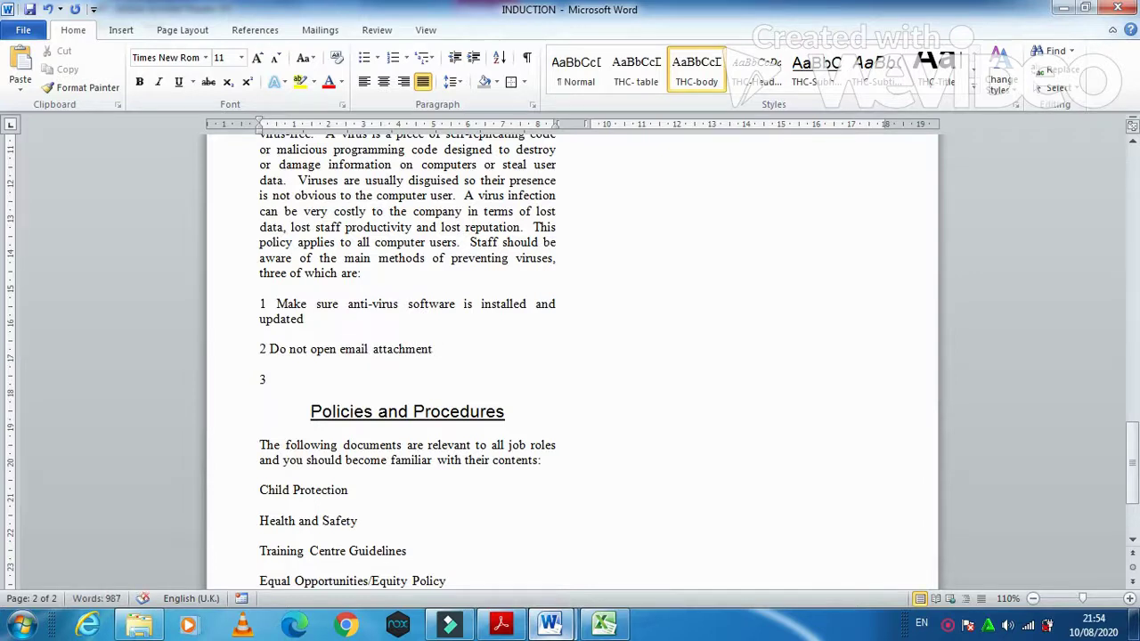
{"action": "key", "text": "BackSpace"}
{"action": "type", "text": "s from unkno"}
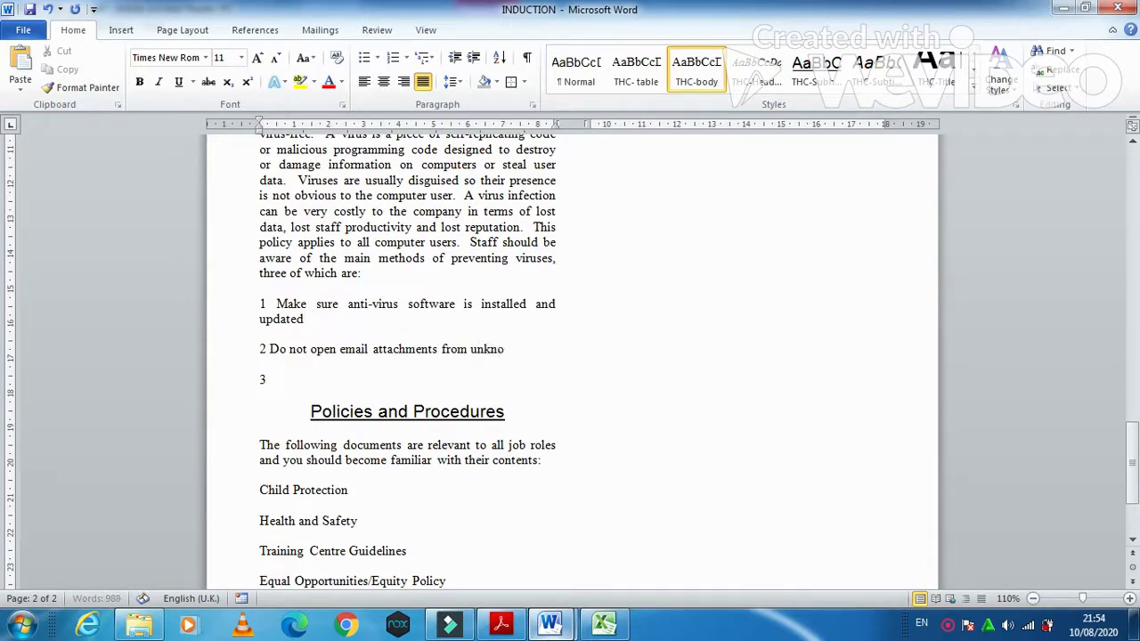
{"action": "type", "text": "wn sources"}
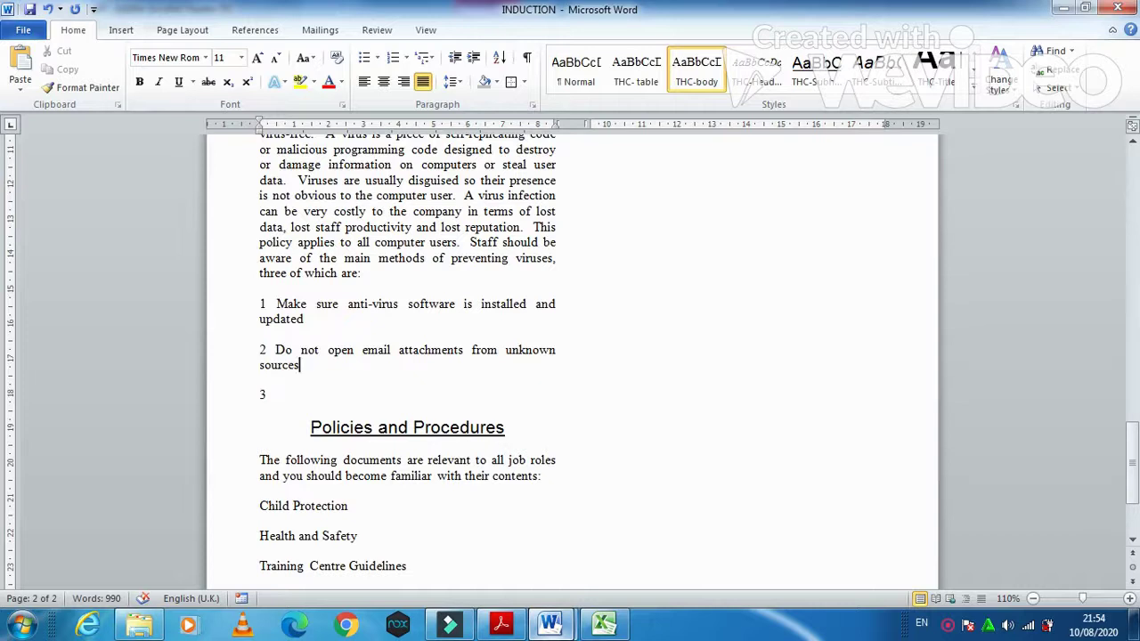
Experiment with line breaks and a tab indent in item 1, leaving its text intact
{"action": "key", "text": "Left"}
{"action": "key", "text": "Left"}
{"action": "key", "text": "Left"}
{"action": "key", "text": "Left"}
{"action": "key", "text": "Left"}
{"action": "key", "text": "Left"}
{"action": "key", "text": "Return"}
{"action": "left_click", "coordinate": [259, 303]}
{"action": "key", "text": "BackSpace"}
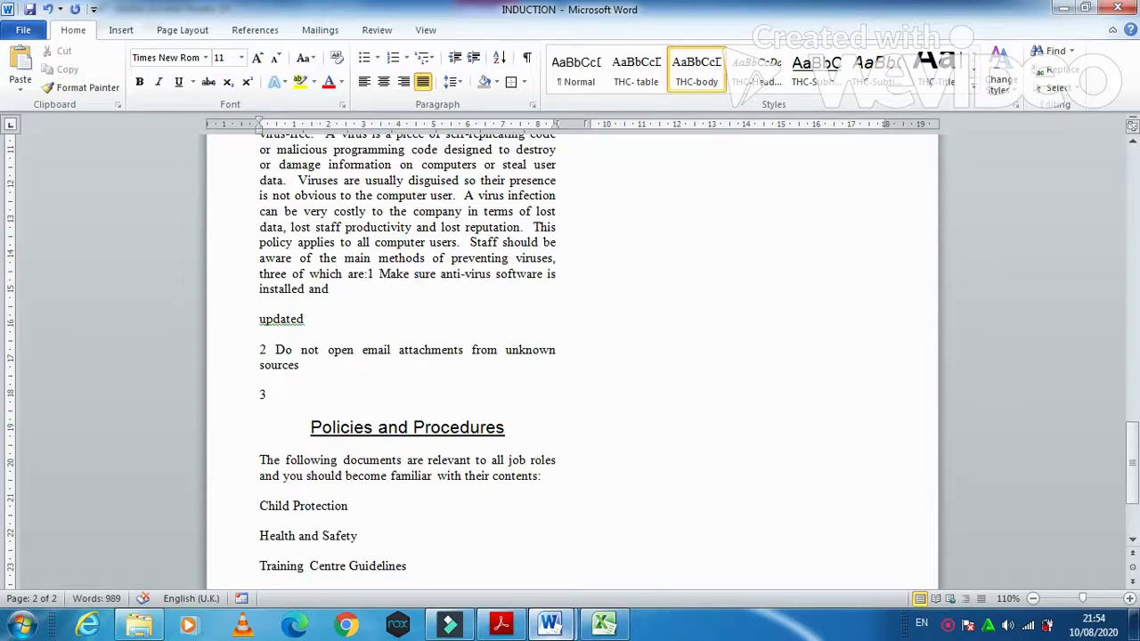
{"action": "key", "text": "Return"}
{"action": "key", "text": "BackSpace"}
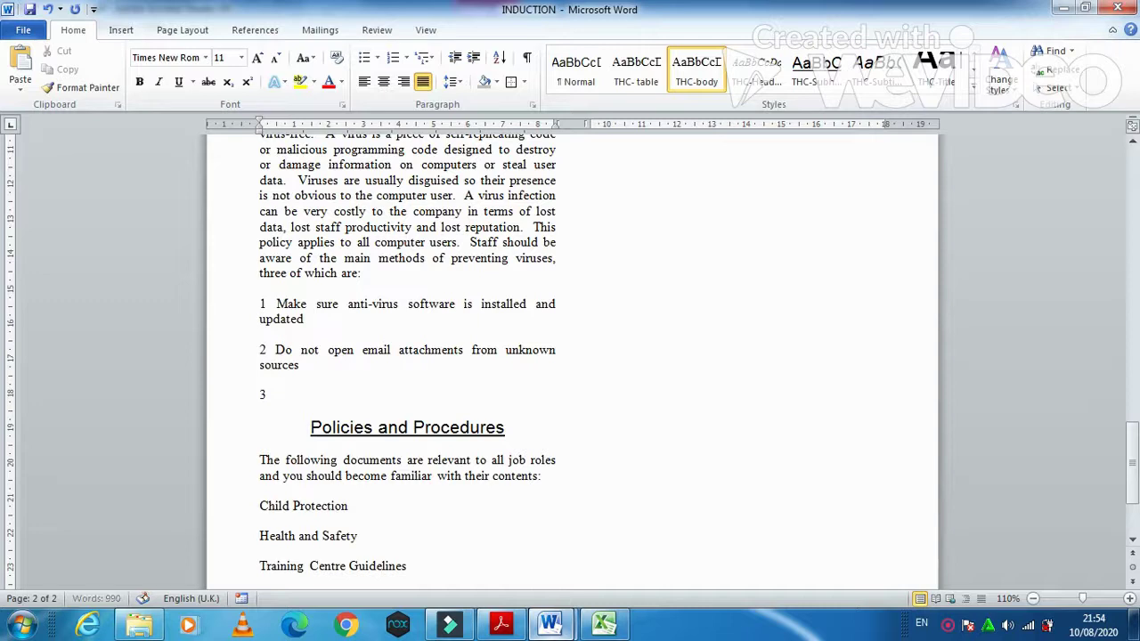
{"action": "key", "text": "Tab"}
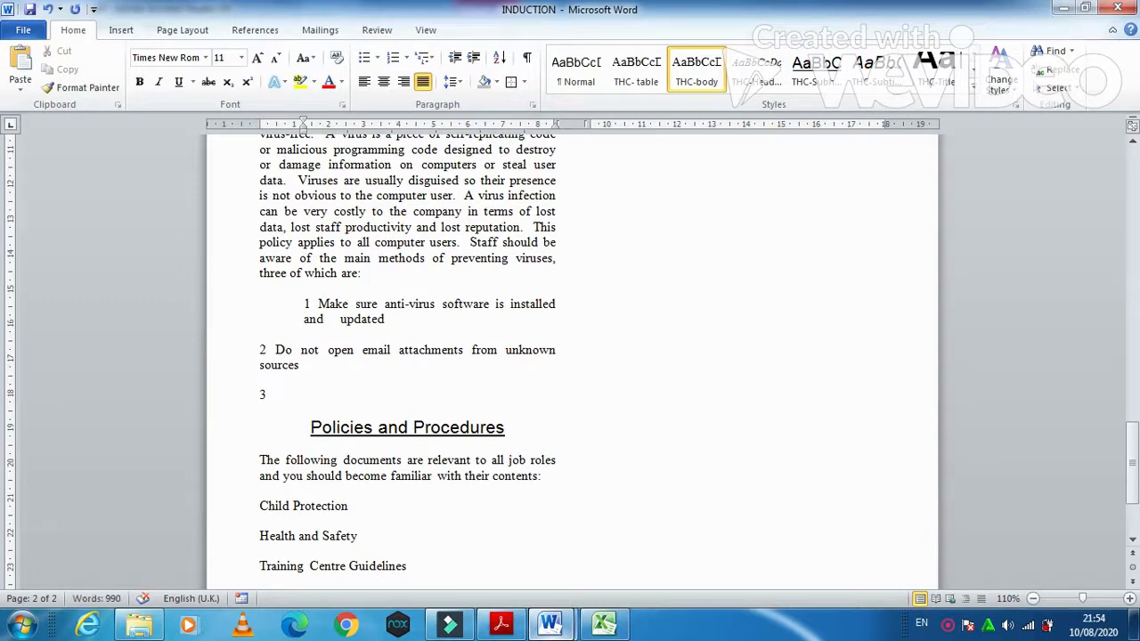
{"action": "key", "text": "BackSpace"}
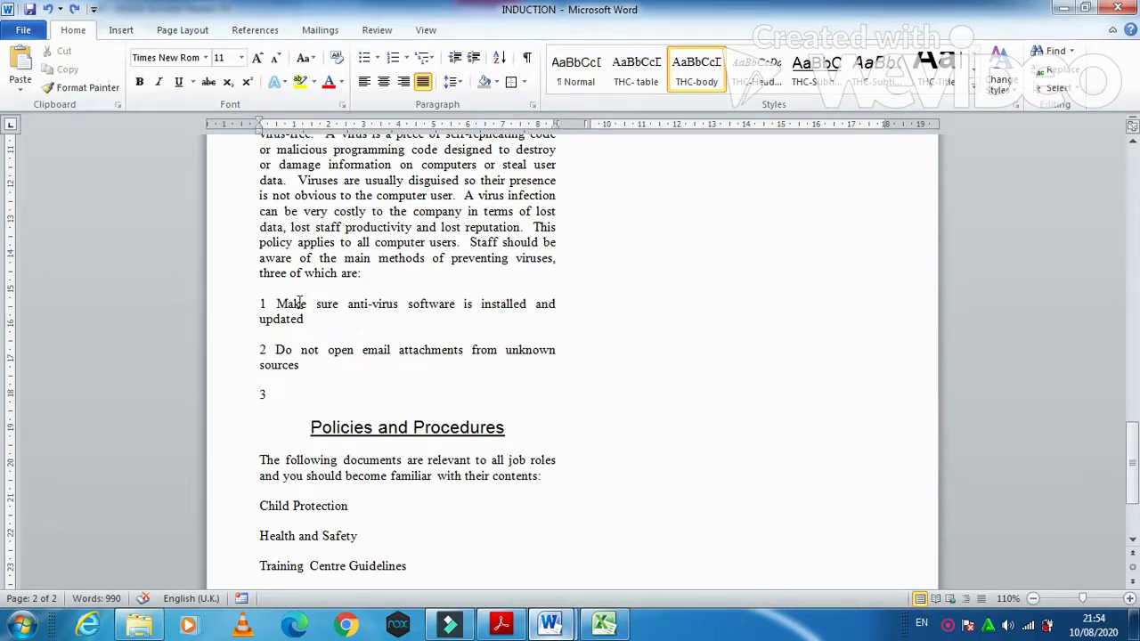
{"action": "key", "text": "Return"}
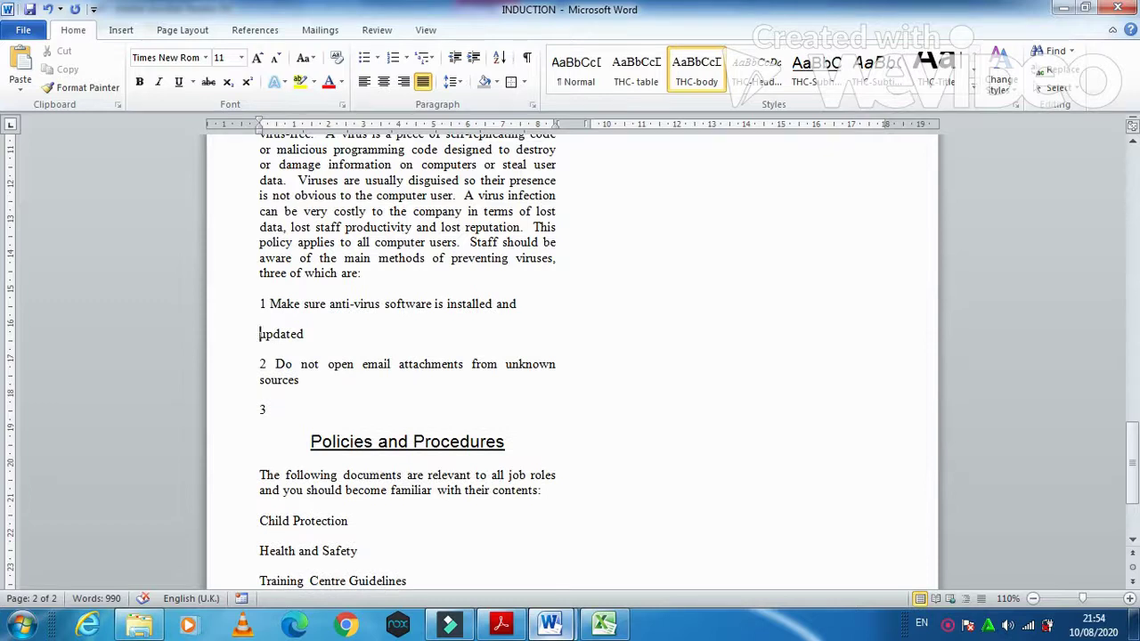
{"action": "key", "text": "BackSpace"}
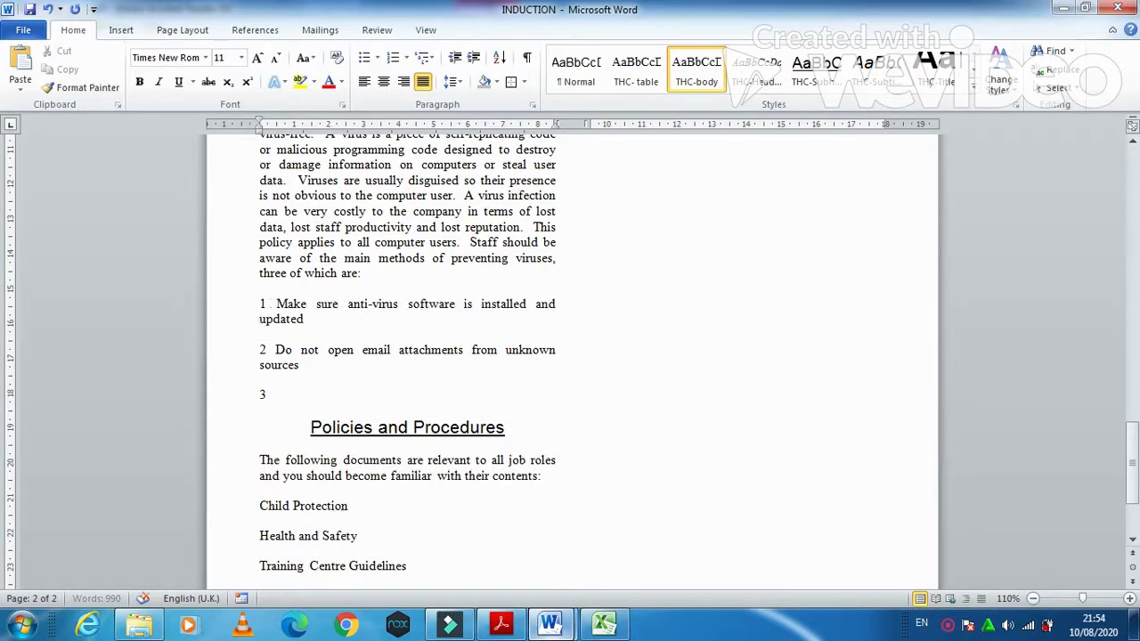
Type 'Scan portable media before use' as item 3
{"action": "key", "text": "Down"}
{"action": "key", "text": "Down"}
{"action": "key", "text": "Down"}
{"action": "key", "text": "End"}
{"action": "type", "text": "Scan portable"}
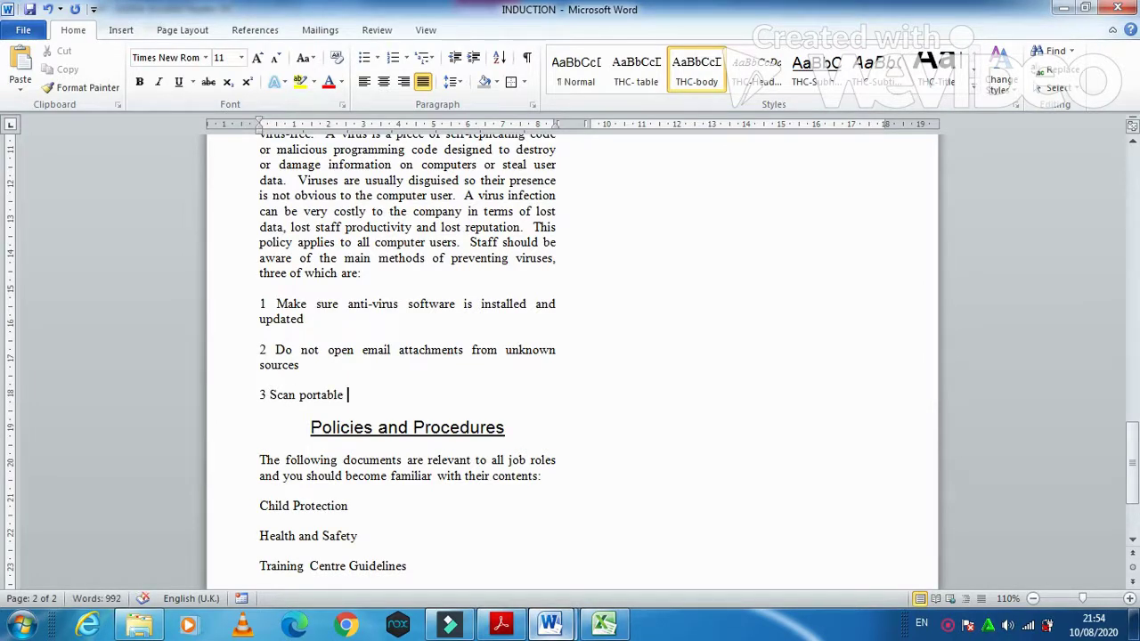
{"action": "type", "text": " media before use"}
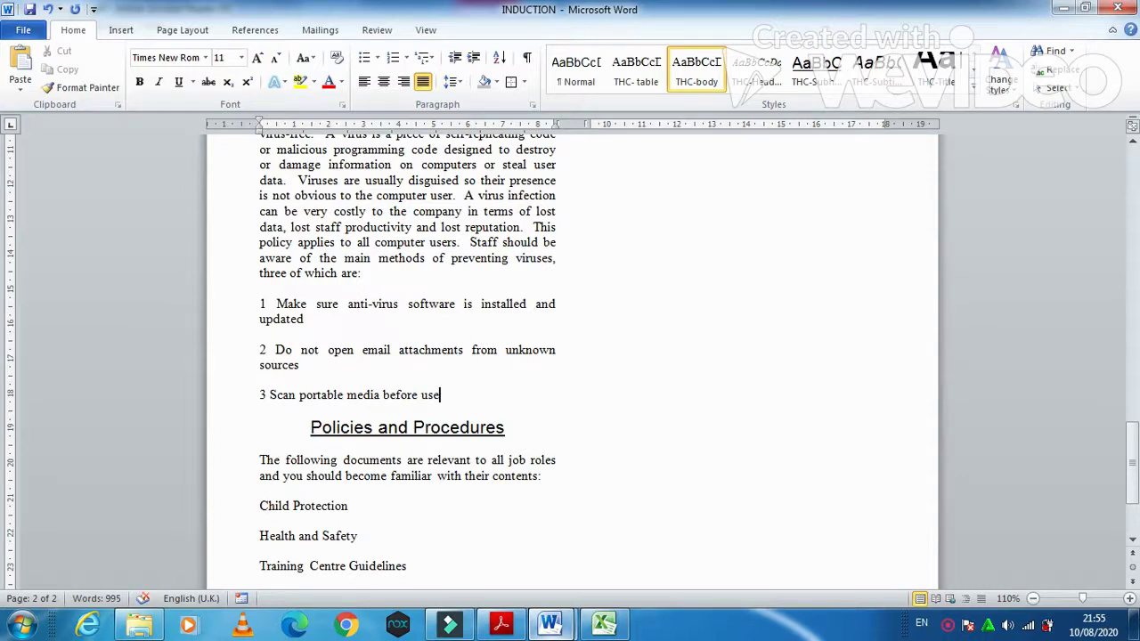
Try line breaks and a tab indent before 'updated' in item 1, then undo them
{"action": "left_click", "coordinate": [261, 318]}
{"action": "key", "text": "Return"}
{"action": "key", "text": "Return"}
{"action": "key", "text": "BackSpace"}
{"action": "key", "text": "BackSpace"}
{"action": "key", "text": "Tab"}
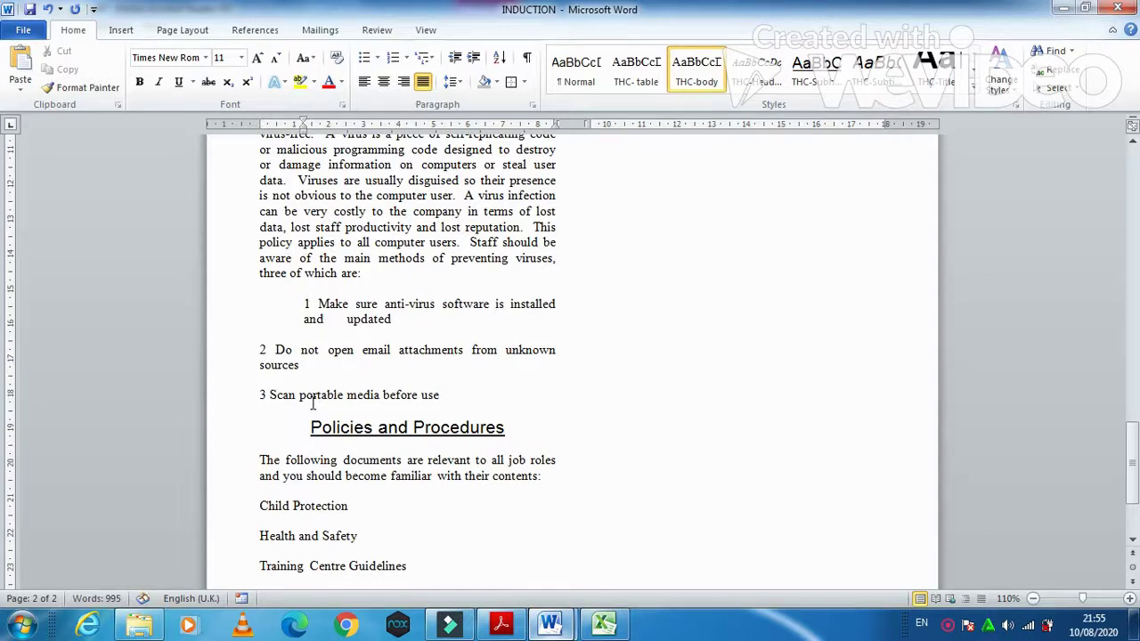
{"action": "key", "text": "ctrl+z"}
{"action": "key", "text": "ctrl+z"}
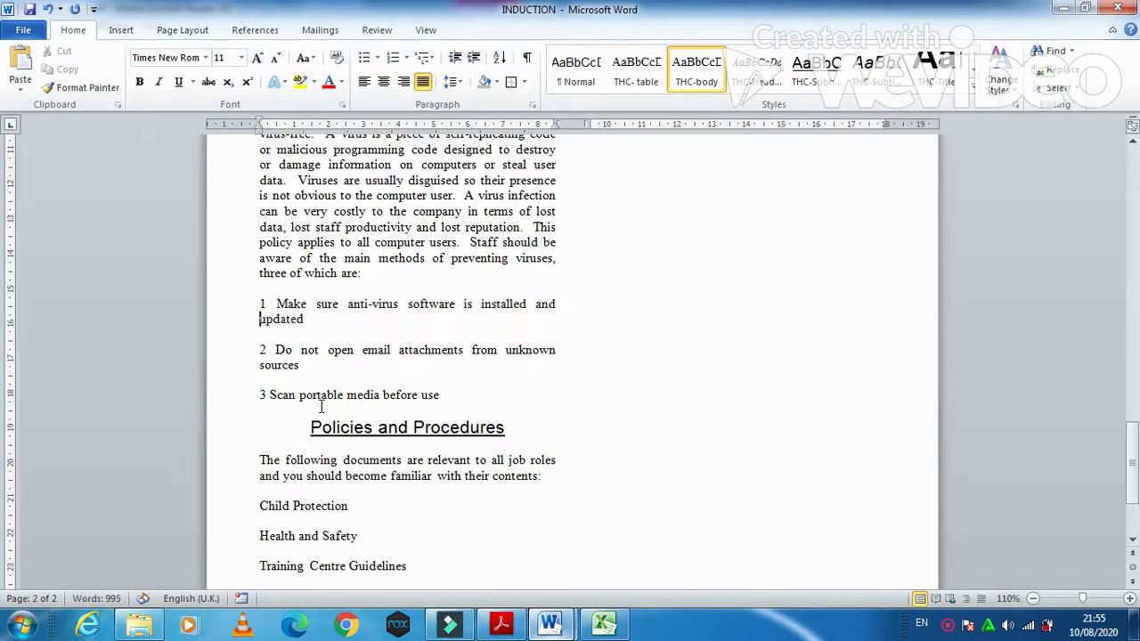
Cut 'updated' from item 1 and paste it back after 'and'
{"action": "left_click", "coordinate": [304, 319]}
{"action": "left_click_drag", "start_coordinate": [286, 321], "coordinate": [259, 320]}
{"action": "key", "text": "ctrl+c"}
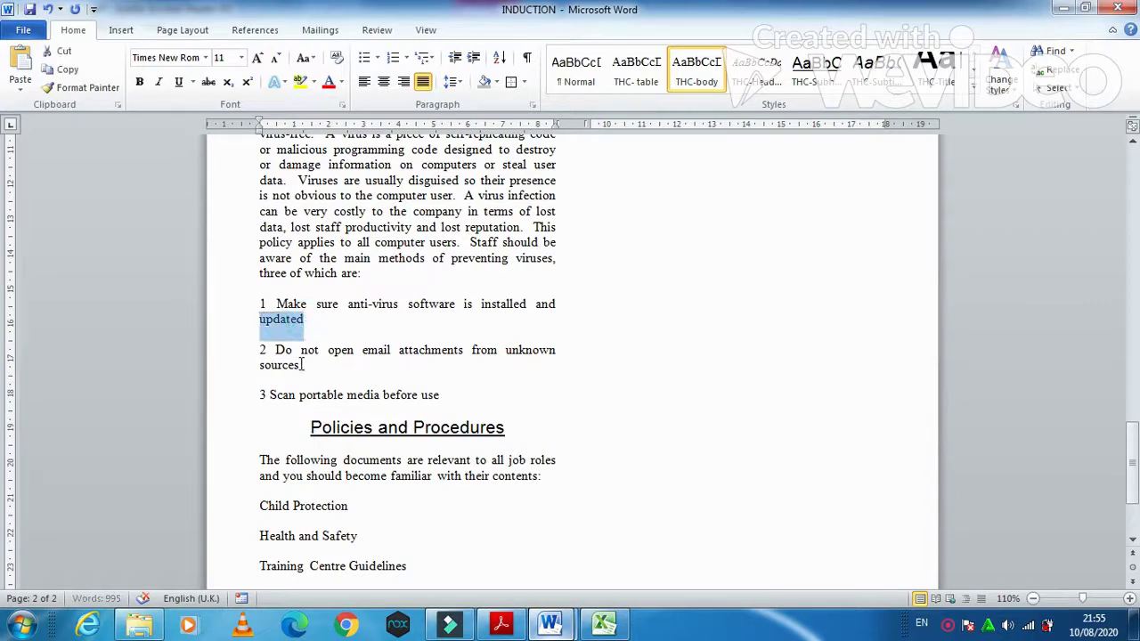
{"action": "key", "text": "Delete"}
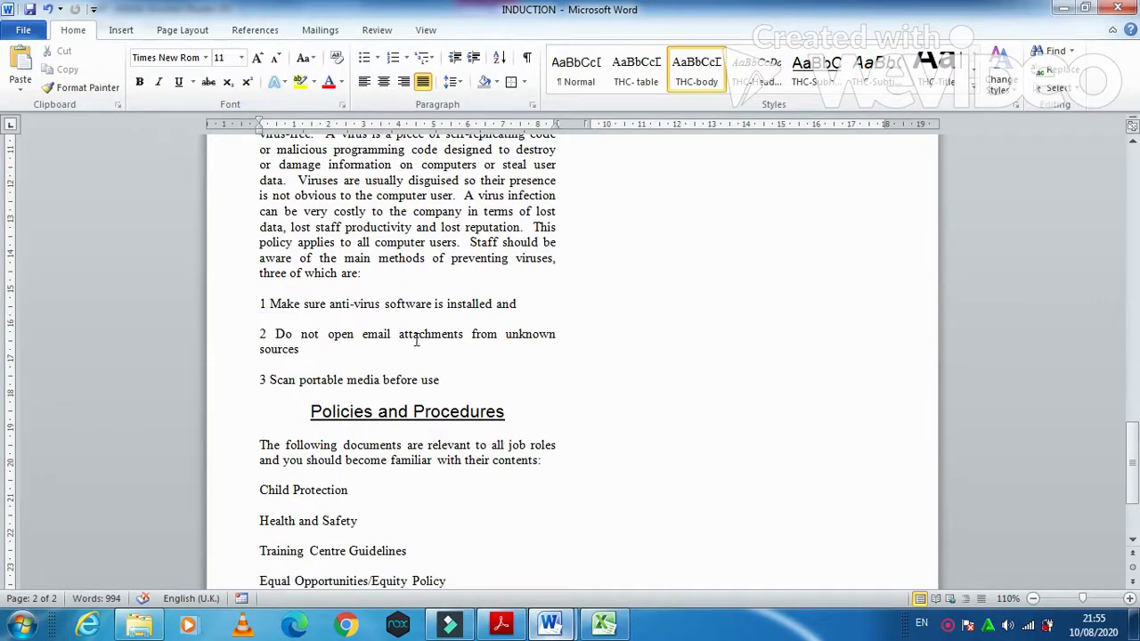
{"action": "left_click", "coordinate": [520, 306]}
{"action": "key", "text": "ctrl+v"}
{"action": "left_click", "coordinate": [260, 325]}
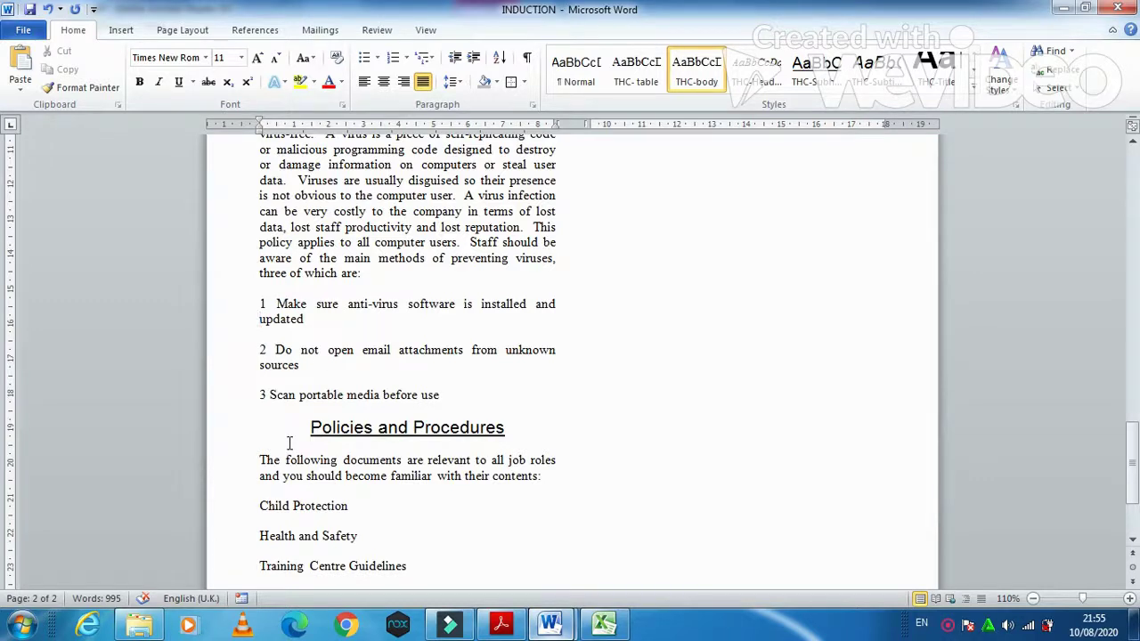
{"action": "left_click", "coordinate": [500, 623]}
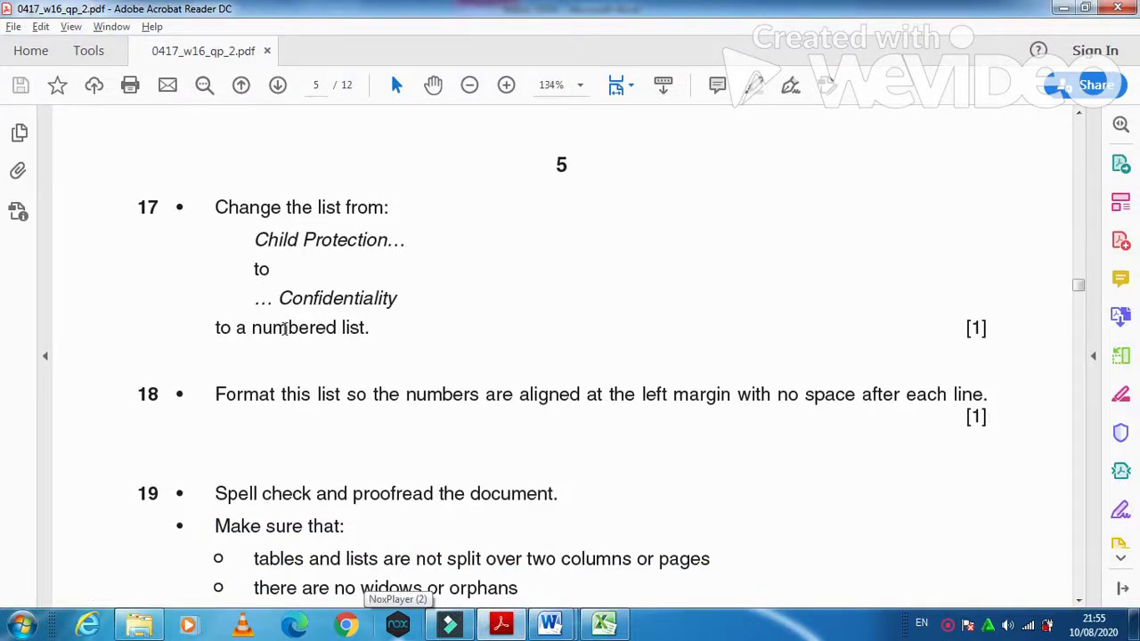
Select the Policies and Procedures lines through Confidentiality and apply 1. 2. 3. numbering
{"action": "mouse_move", "coordinate": [570, 629]}
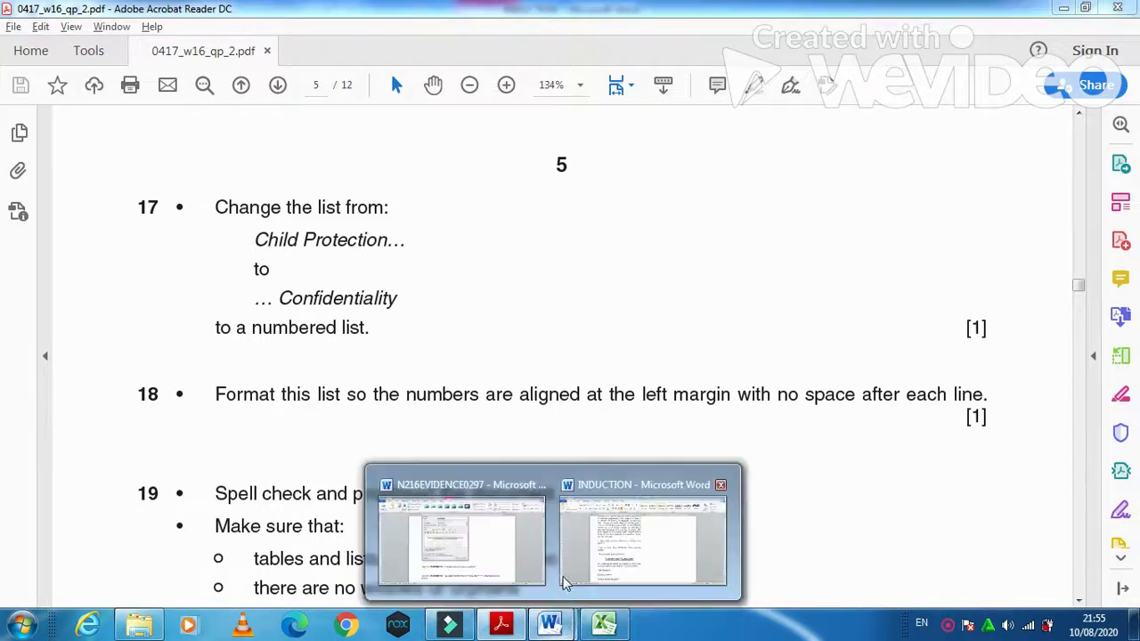
{"action": "left_click", "coordinate": [479, 502]}
{"action": "scroll", "coordinate": [460, 470], "scroll_direction": "down", "scroll_amount": 3}
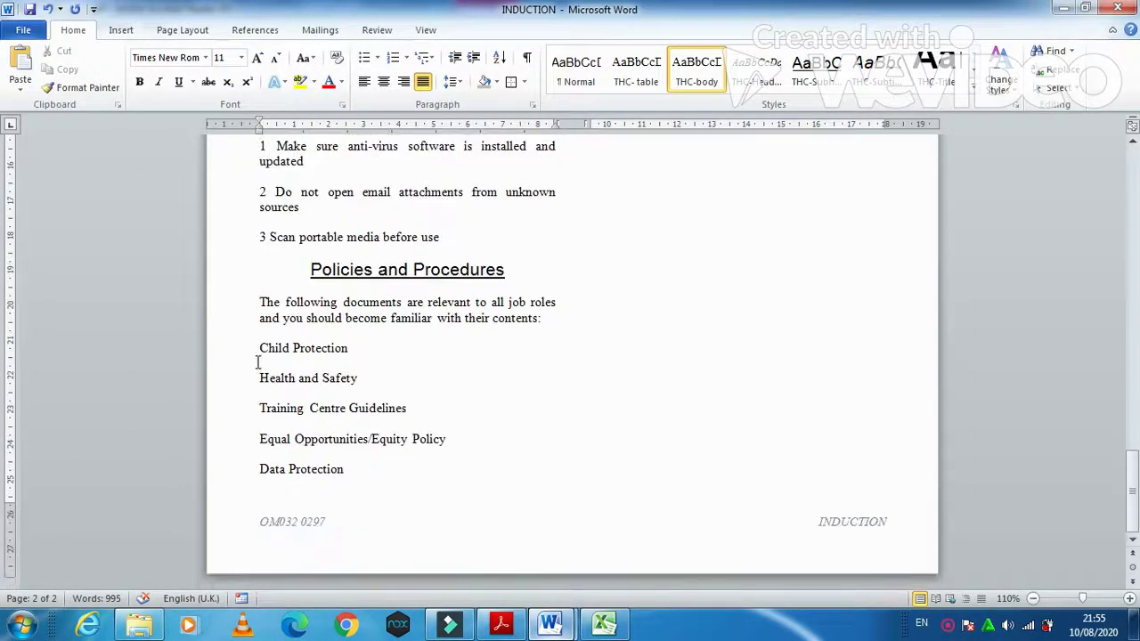
{"action": "left_click_drag", "start_coordinate": [262, 350], "coordinate": [394, 496]}
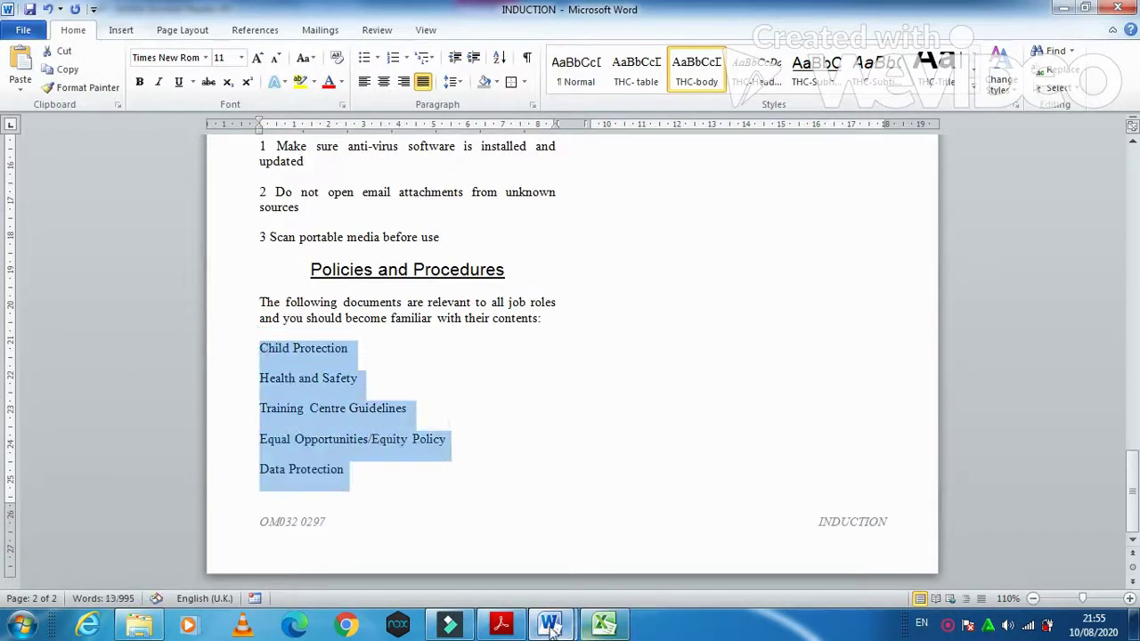
{"action": "left_click", "coordinate": [501, 626]}
{"action": "left_click", "coordinate": [502, 626]}
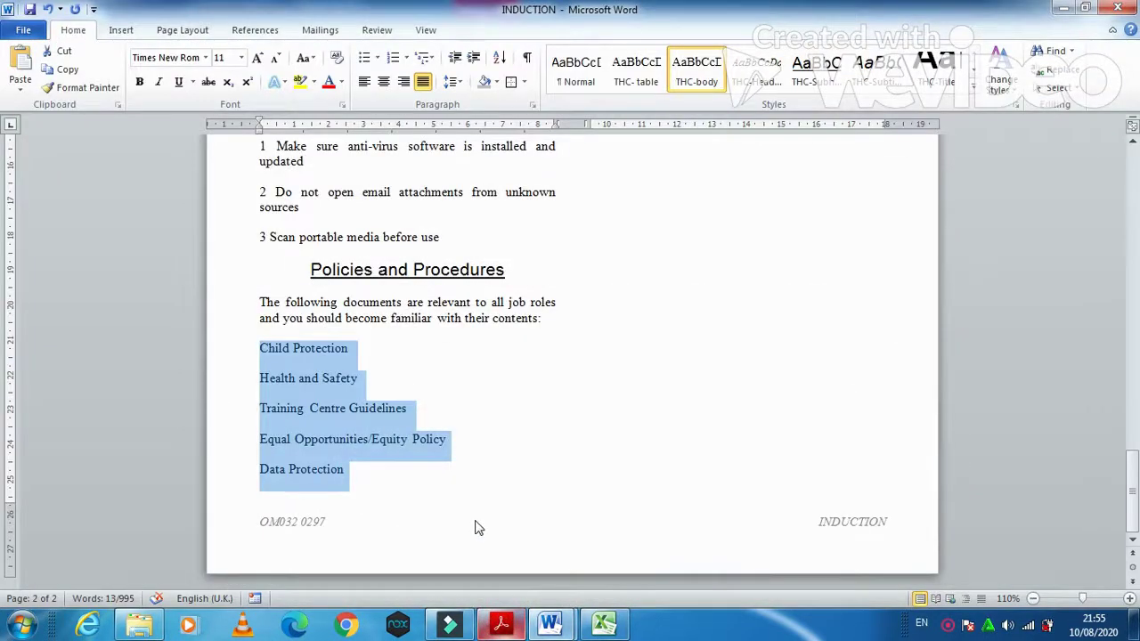
{"action": "left_click_drag", "start_coordinate": [1132, 481], "coordinate": [677, 367]}
{"action": "left_click", "coordinate": [592, 365]}
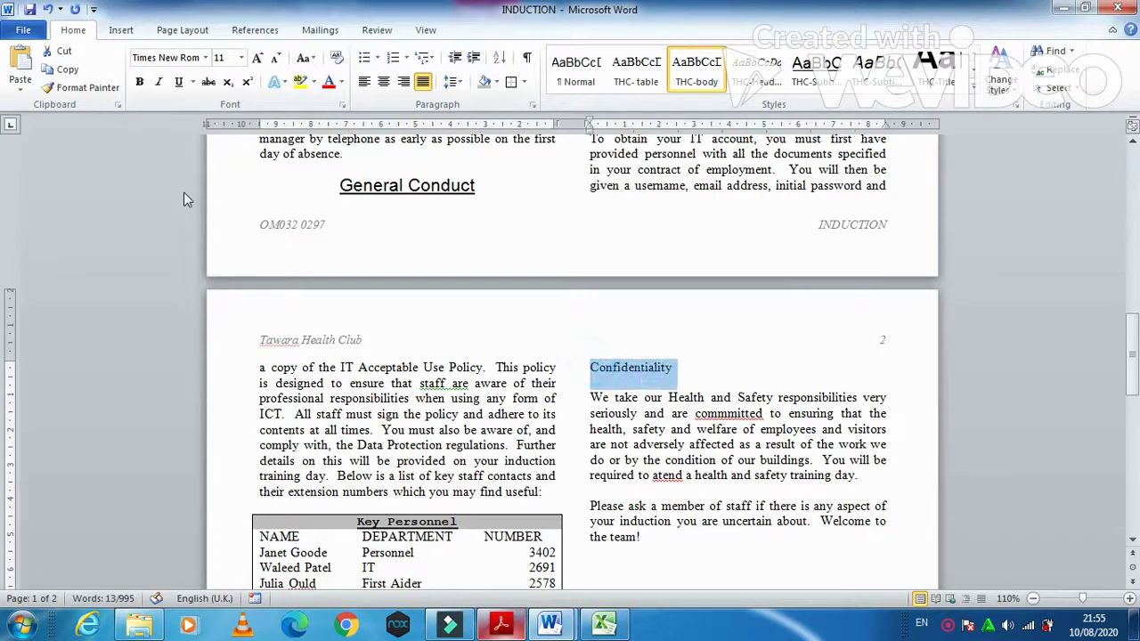
{"action": "left_click", "coordinate": [403, 62]}
{"action": "left_click", "coordinate": [498, 124]}
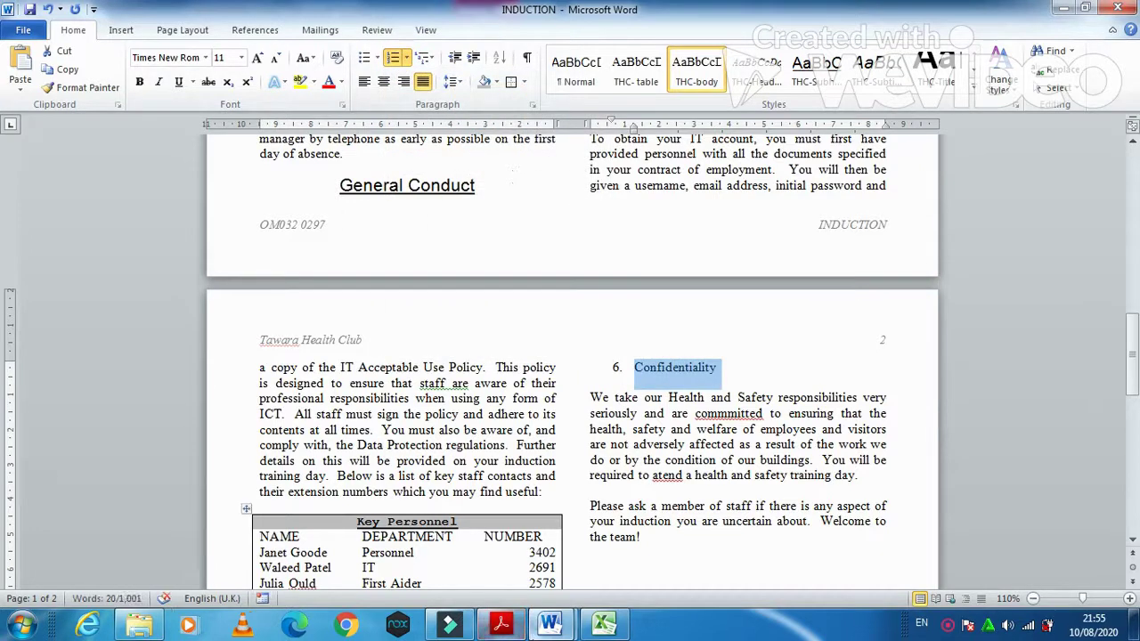
Check the next exam task in the PDF, then return to the INDUCTION document
{"action": "left_click", "coordinate": [501, 626]}
{"action": "scroll", "coordinate": [525, 521], "scroll_direction": "down", "scroll_amount": 1}
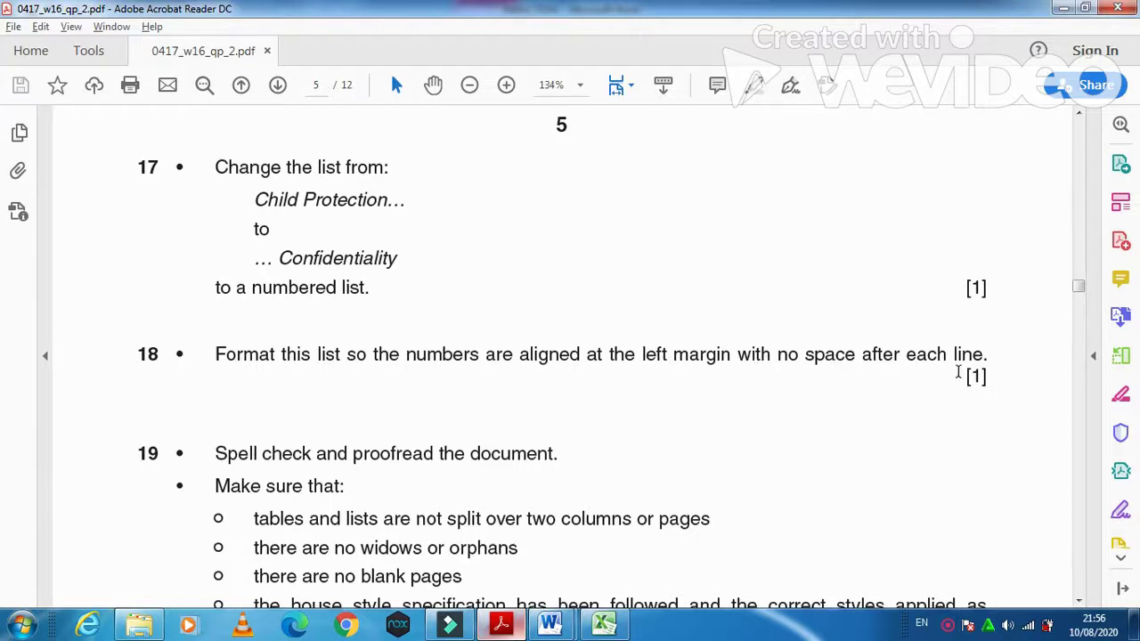
{"action": "left_click", "coordinate": [503, 626]}
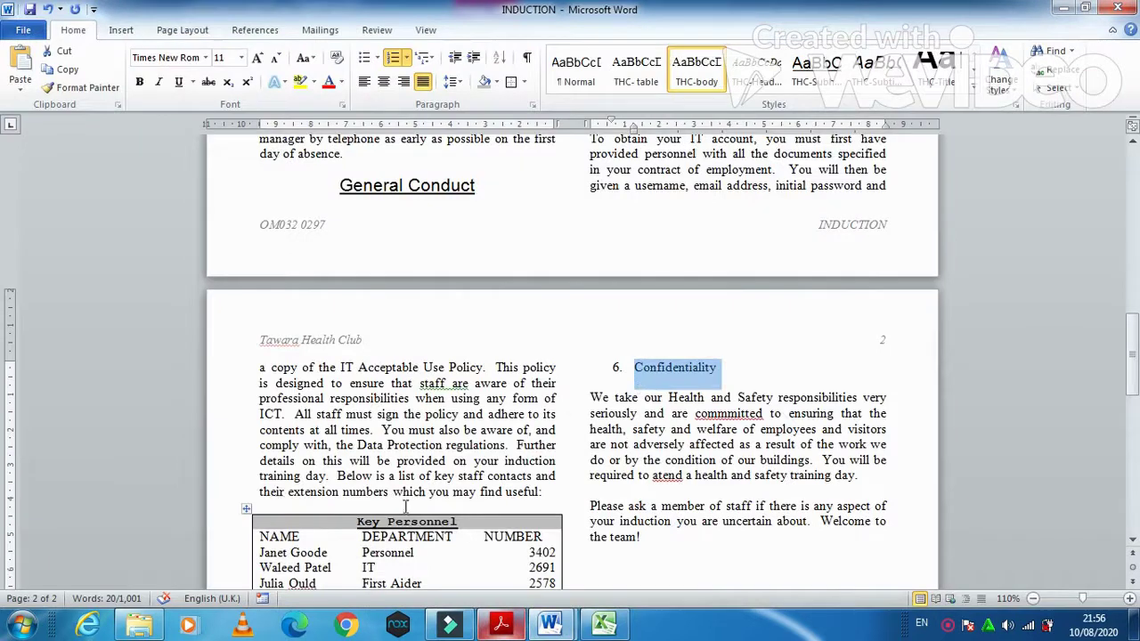
{"action": "scroll", "coordinate": [395, 472], "scroll_direction": "down", "scroll_amount": 12}
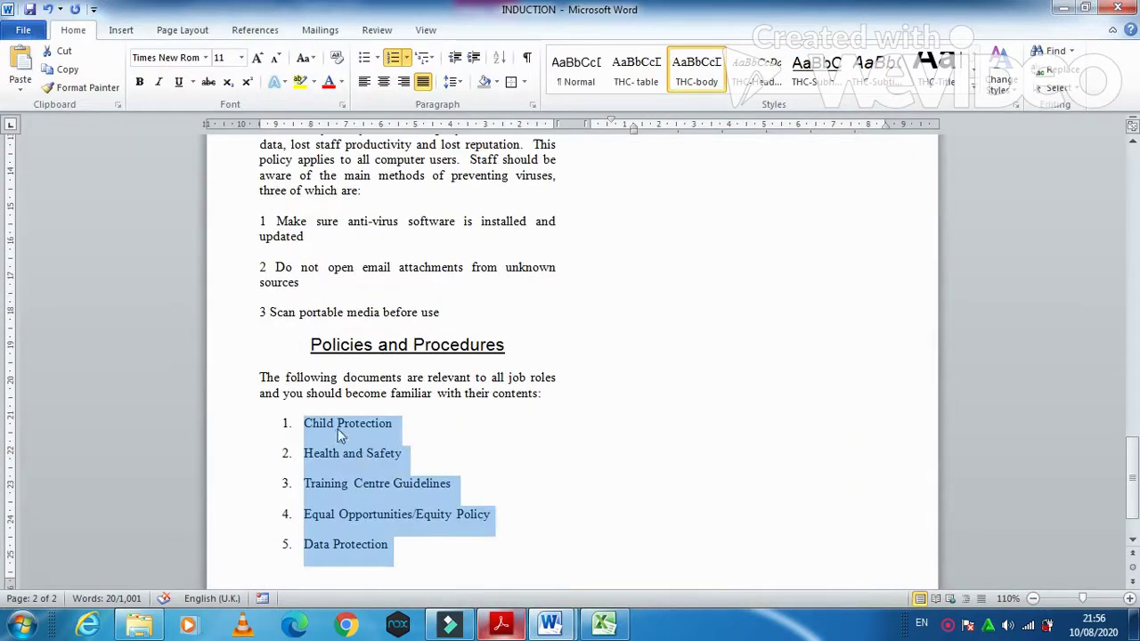
Set the numbered Policies list's paragraph Spacing After to 0 pt and Left indentation to 0 cm
{"action": "right_click", "coordinate": [339, 429]}
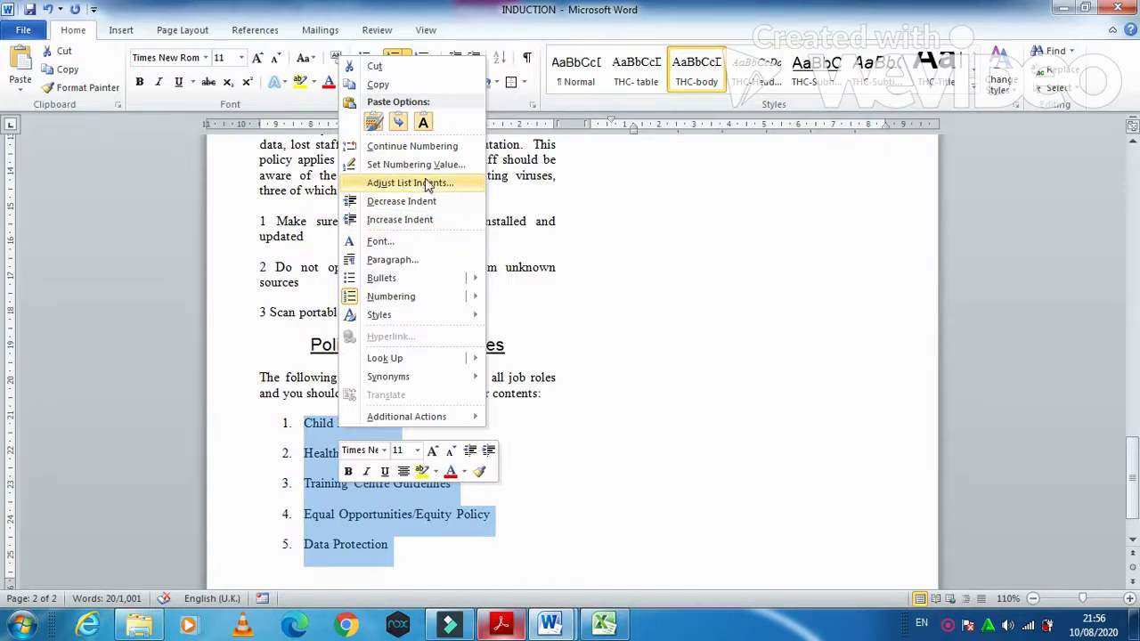
{"action": "left_click", "coordinate": [411, 259]}
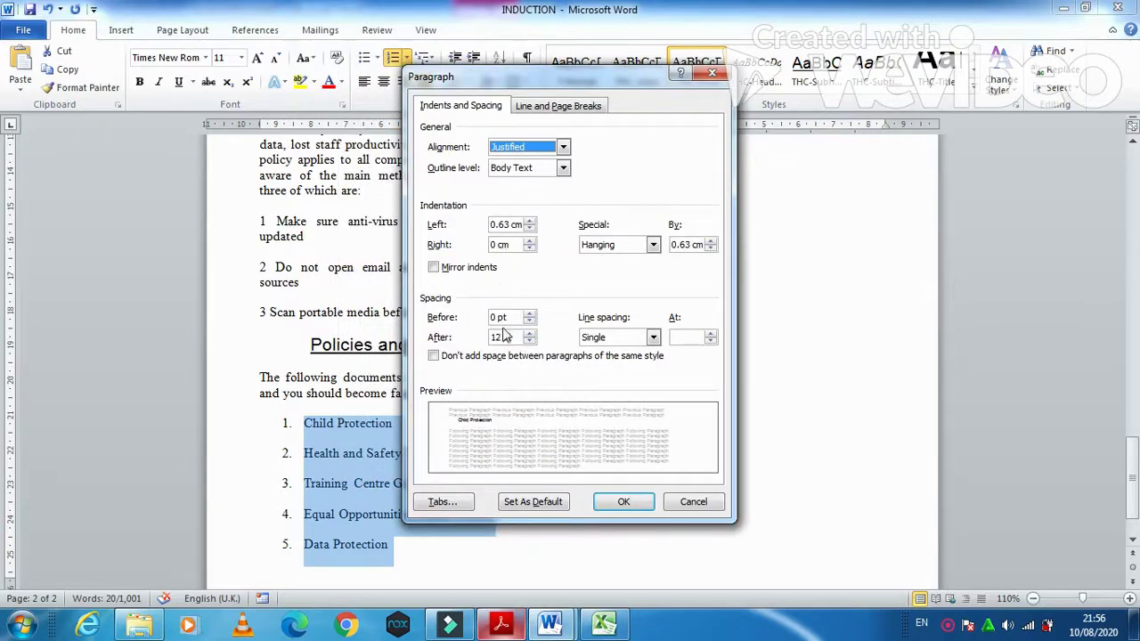
{"action": "double_click", "coordinate": [502, 337]}
{"action": "key", "text": "BackSpace"}
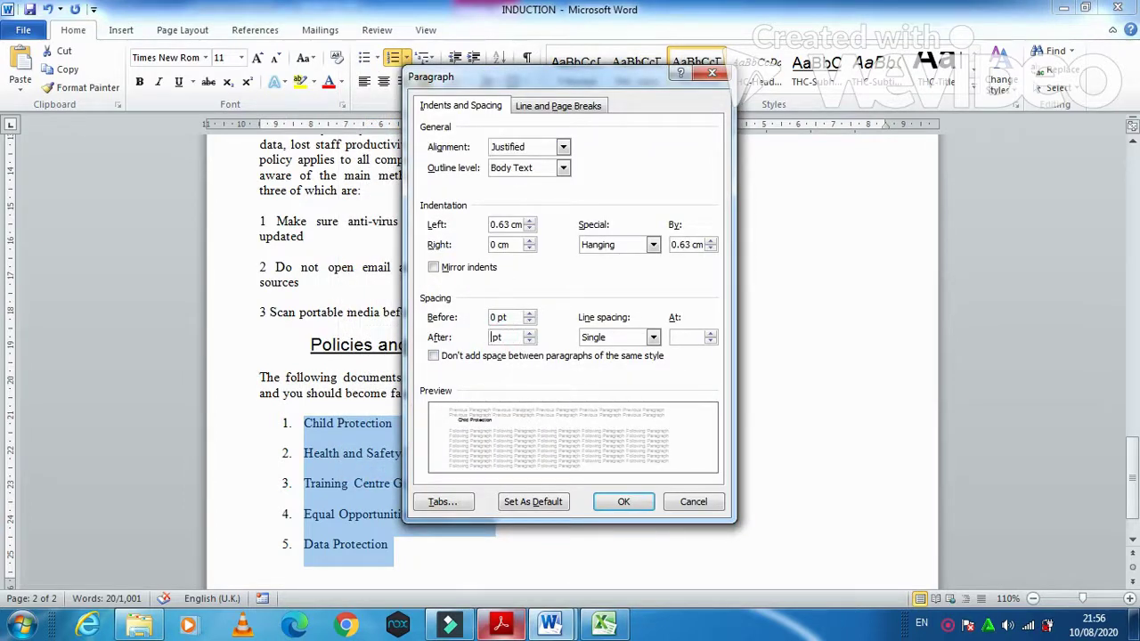
{"action": "left_click", "coordinate": [616, 504]}
{"action": "double_click", "coordinate": [495, 225]}
{"action": "type", "text": "0"}
{"action": "left_click", "coordinate": [633, 504]}
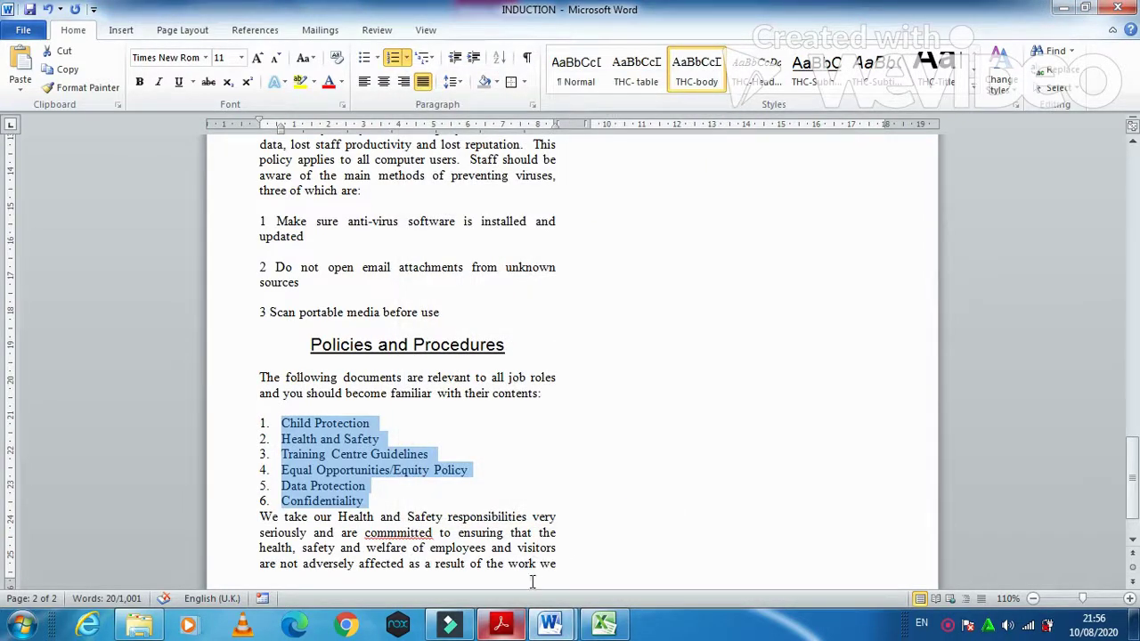
{"action": "left_click", "coordinate": [501, 626]}
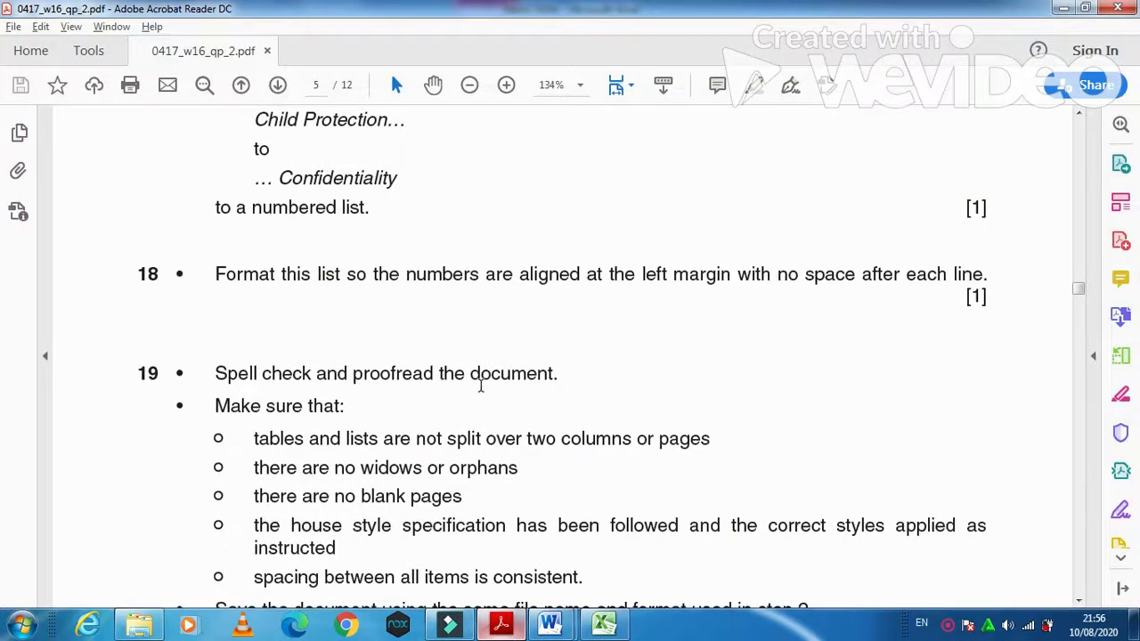
Read task 19's house style and consistent spacing requirements, then return to the INDUCTION document
{"action": "scroll", "coordinate": [536, 378], "scroll_direction": "down", "scroll_amount": 2}
{"action": "scroll", "coordinate": [536, 378], "scroll_direction": "down", "scroll_amount": 4}
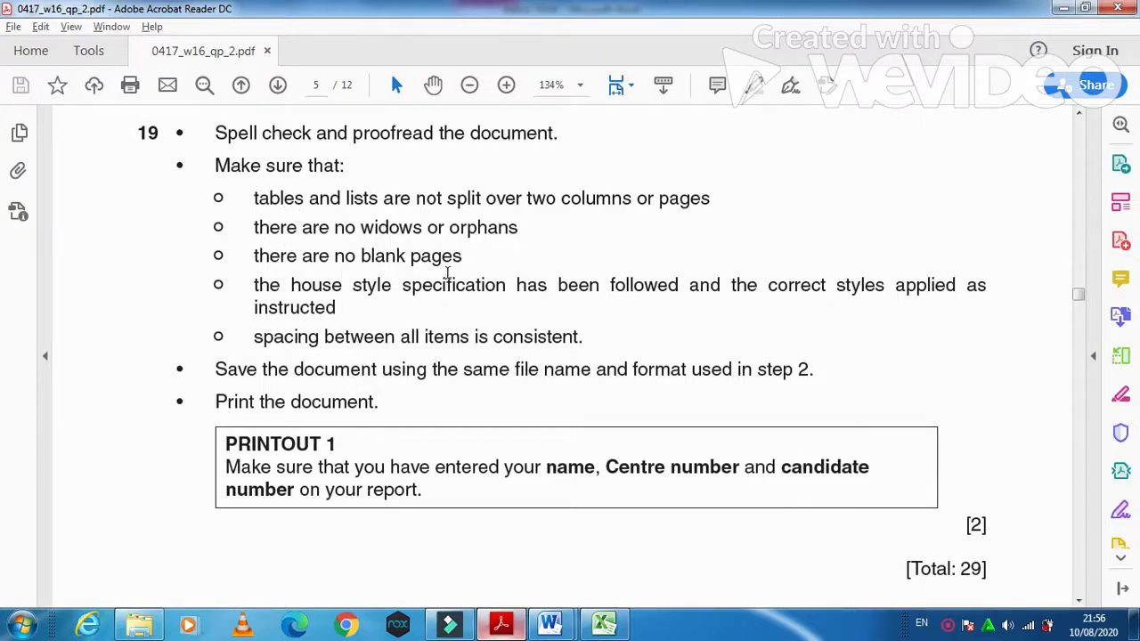
{"action": "mouse_move", "coordinate": [281, 287]}
{"action": "left_mouse_down"}
{"action": "mouse_move", "coordinate": [824, 288]}
{"action": "mouse_move", "coordinate": [863, 300]}
{"action": "left_mouse_up"}
{"action": "left_click_drag", "start_coordinate": [250, 340], "coordinate": [582, 339]}
{"action": "scroll", "coordinate": [669, 503], "scroll_direction": "down", "scroll_amount": 3}
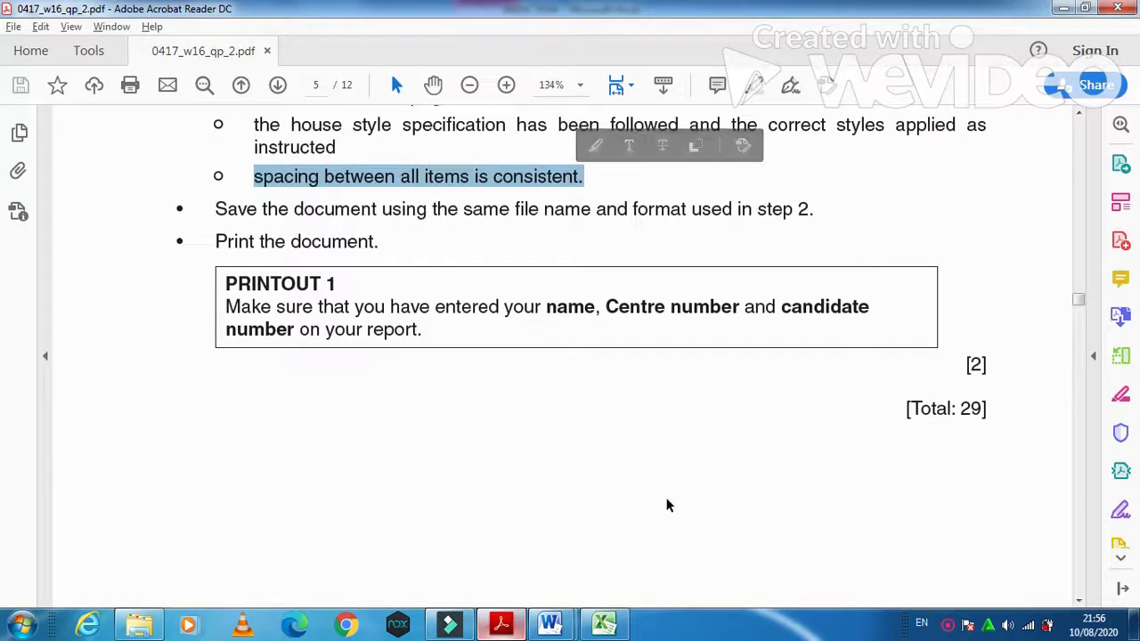
{"action": "scroll", "coordinate": [595, 588], "scroll_direction": "up", "scroll_amount": 3}
{"action": "left_click", "coordinate": [558, 625]}
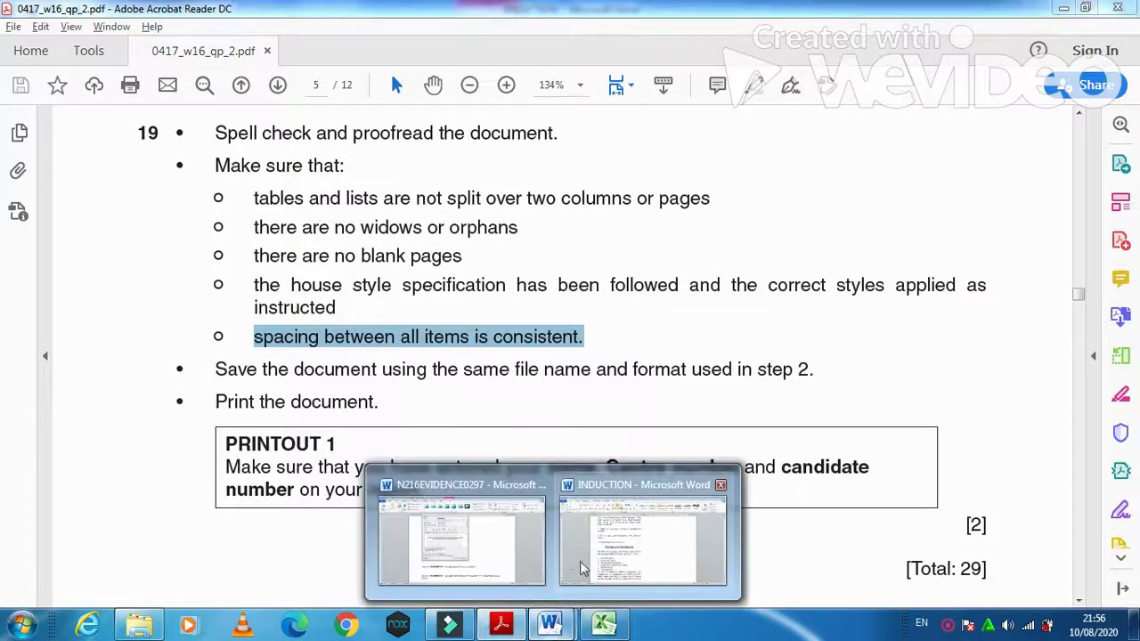
{"action": "left_click", "coordinate": [587, 561]}
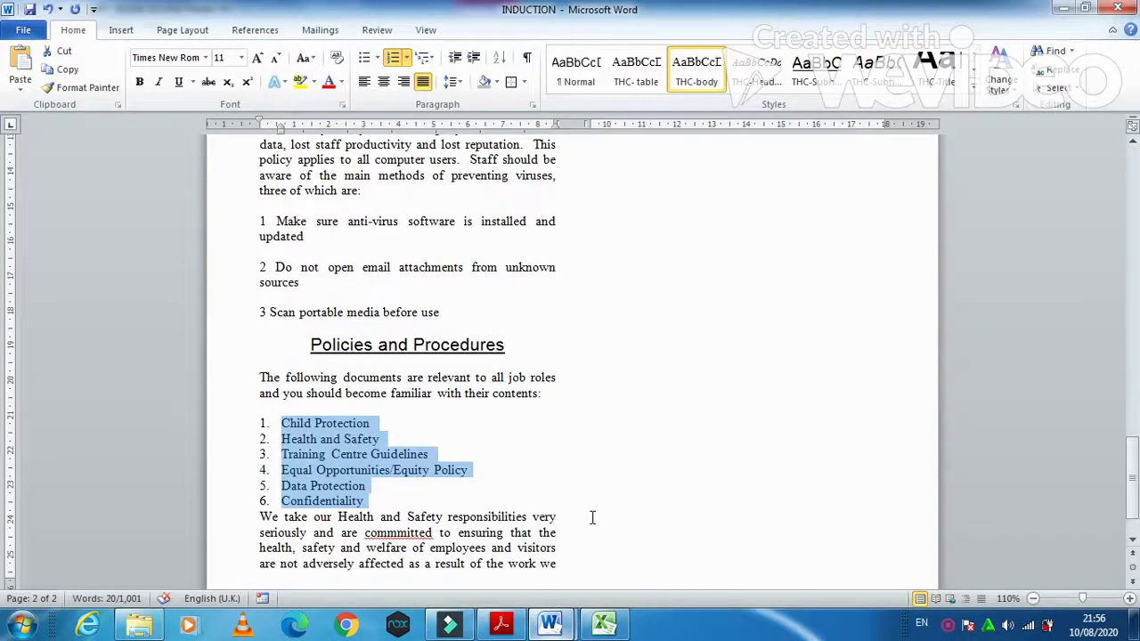
Run the spelling and grammar check, ignoring Tawara, 'well being', grammar flags and staff names
{"action": "left_click", "coordinate": [590, 388]}
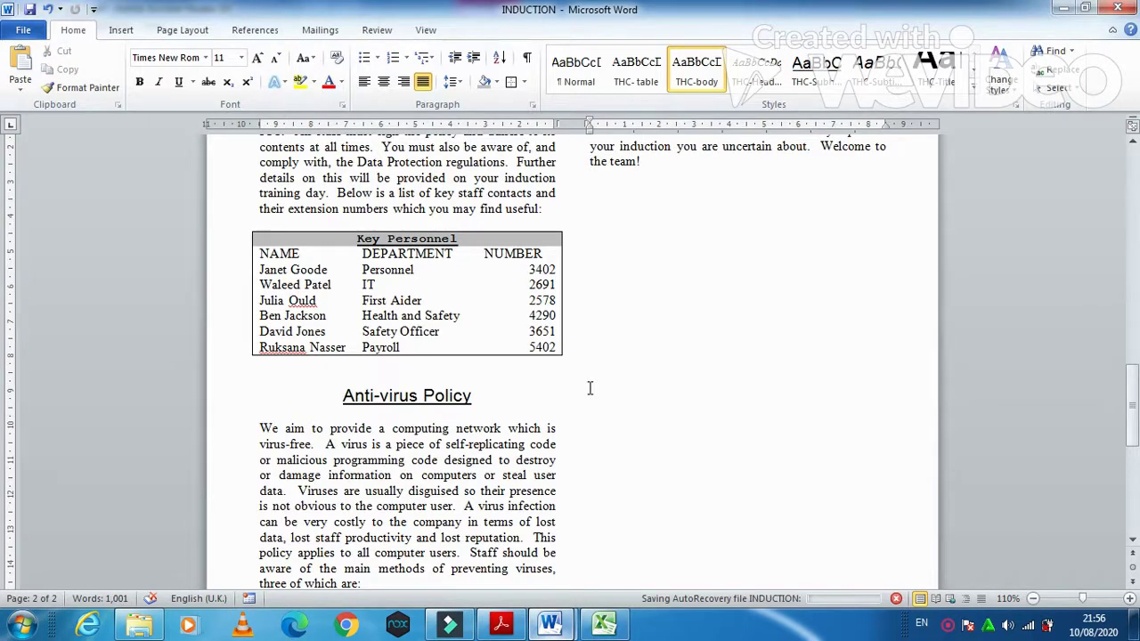
{"action": "key", "text": "F7"}
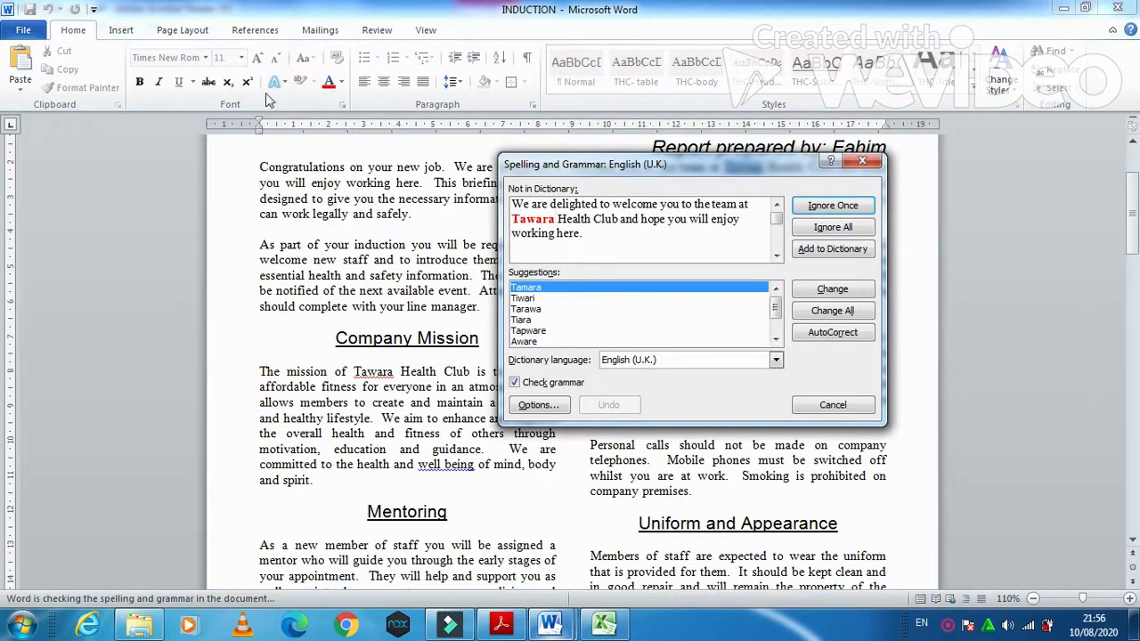
{"action": "left_click", "coordinate": [857, 207]}
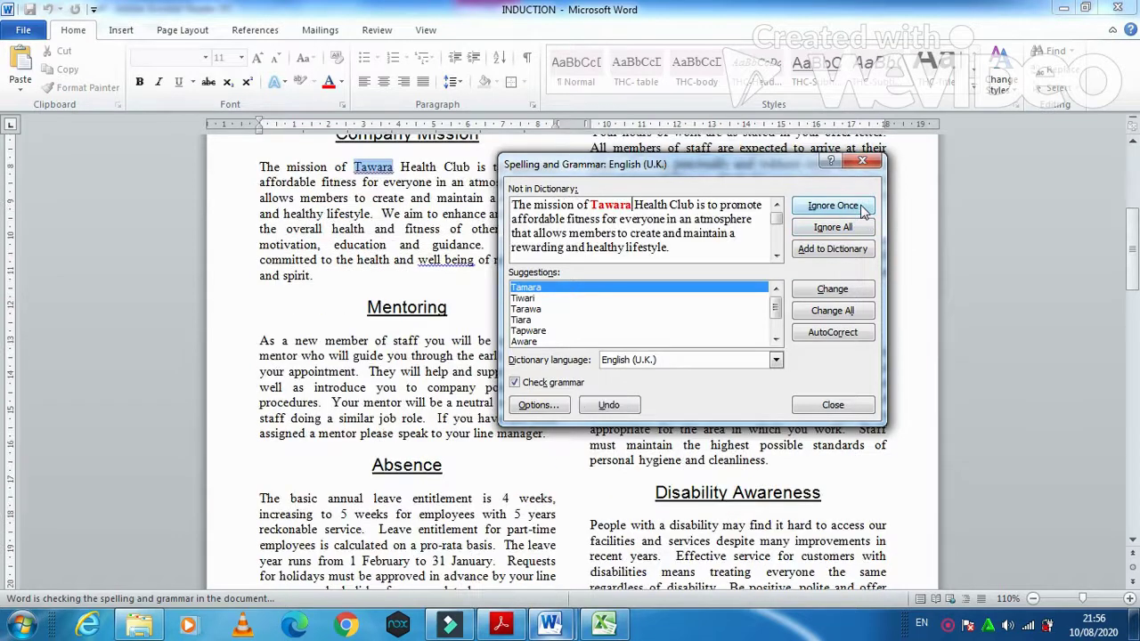
{"action": "left_click", "coordinate": [860, 207]}
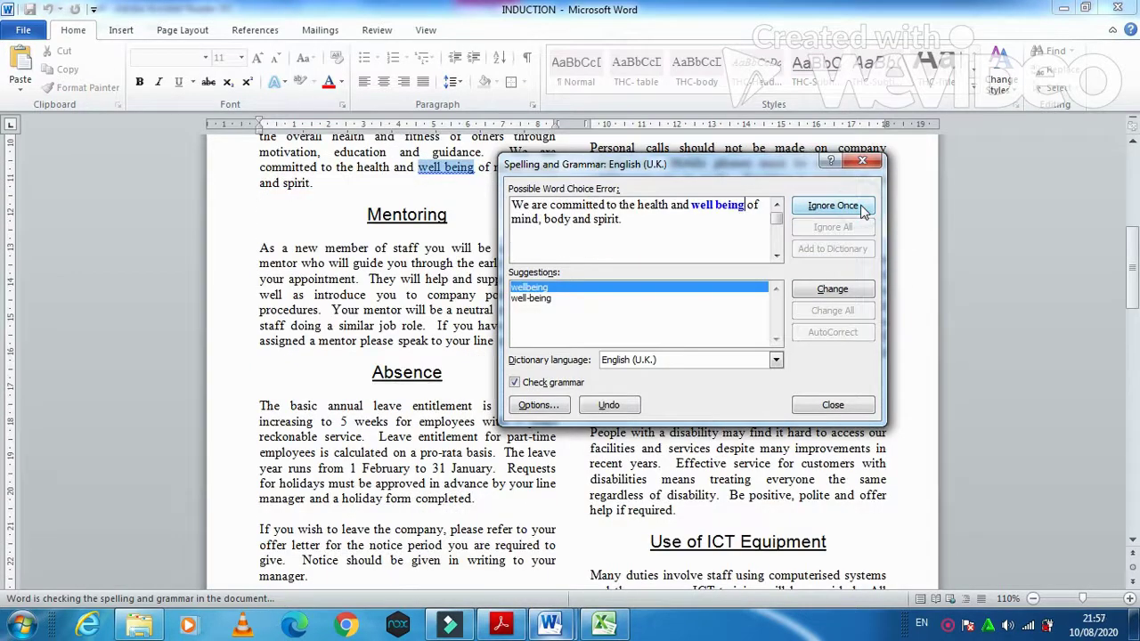
{"action": "left_click", "coordinate": [832, 205]}
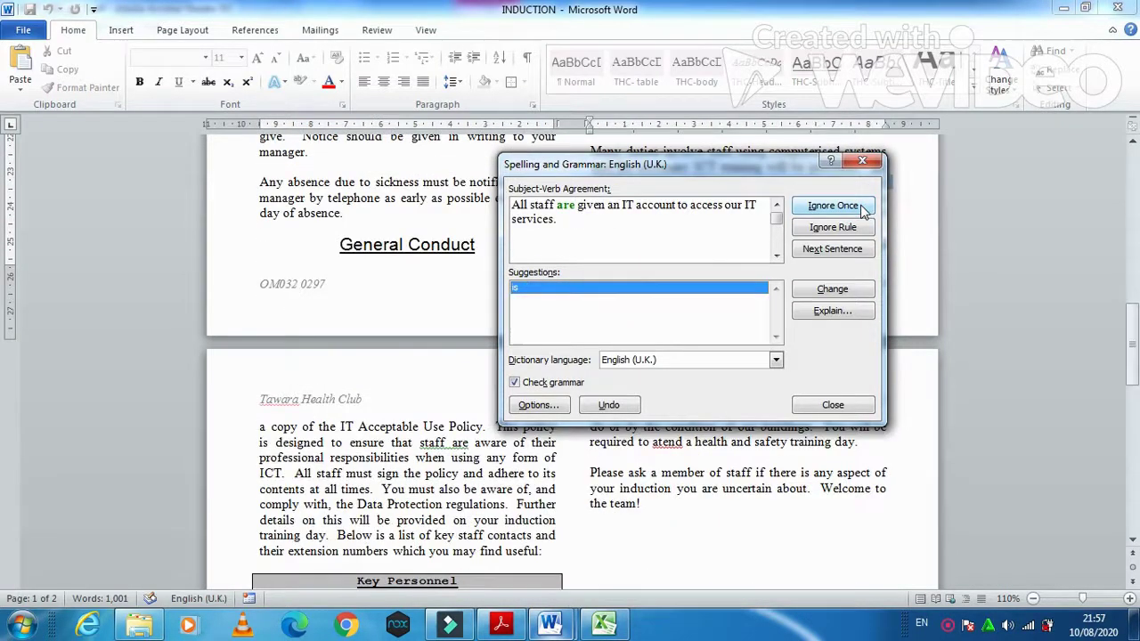
{"action": "left_click", "coordinate": [860, 206]}
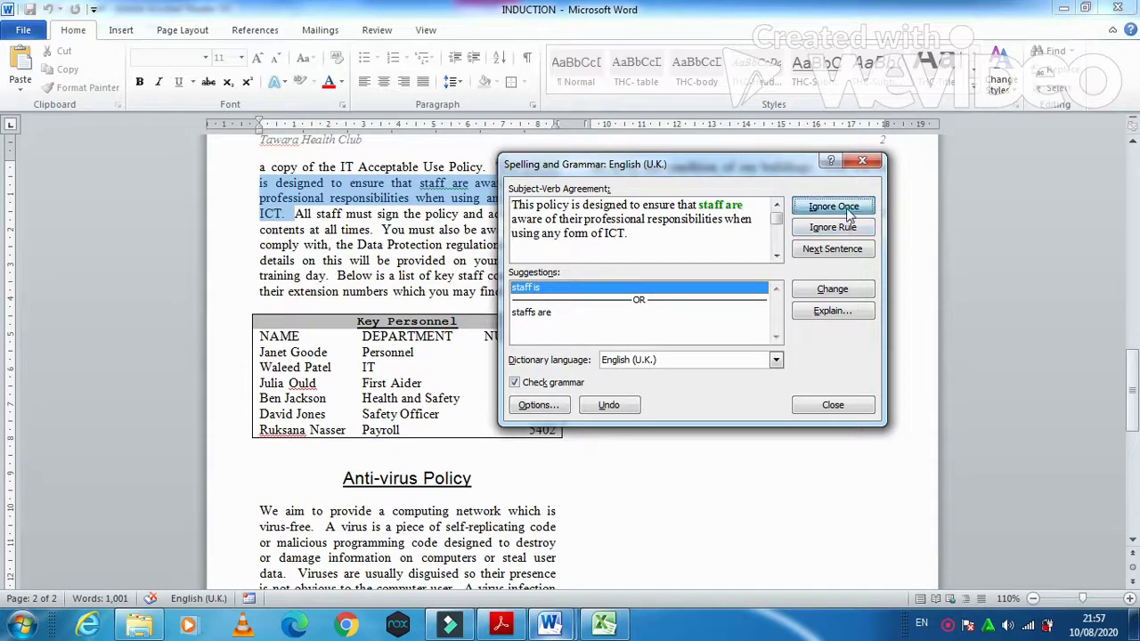
{"action": "left_click", "coordinate": [844, 207]}
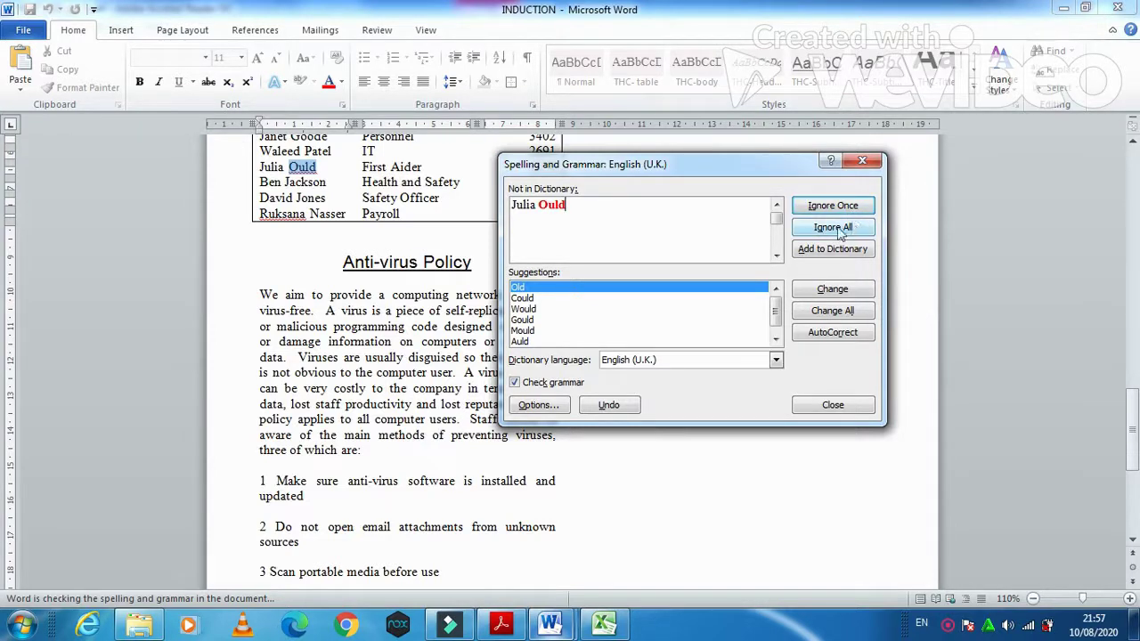
{"action": "left_click", "coordinate": [830, 208]}
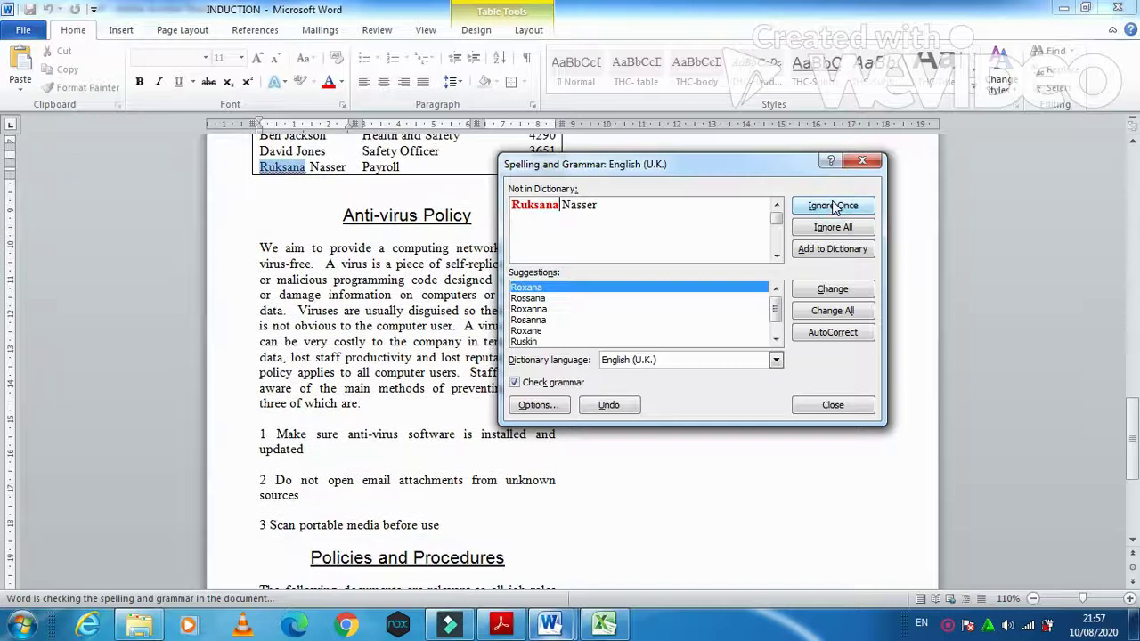
{"action": "left_click", "coordinate": [835, 207]}
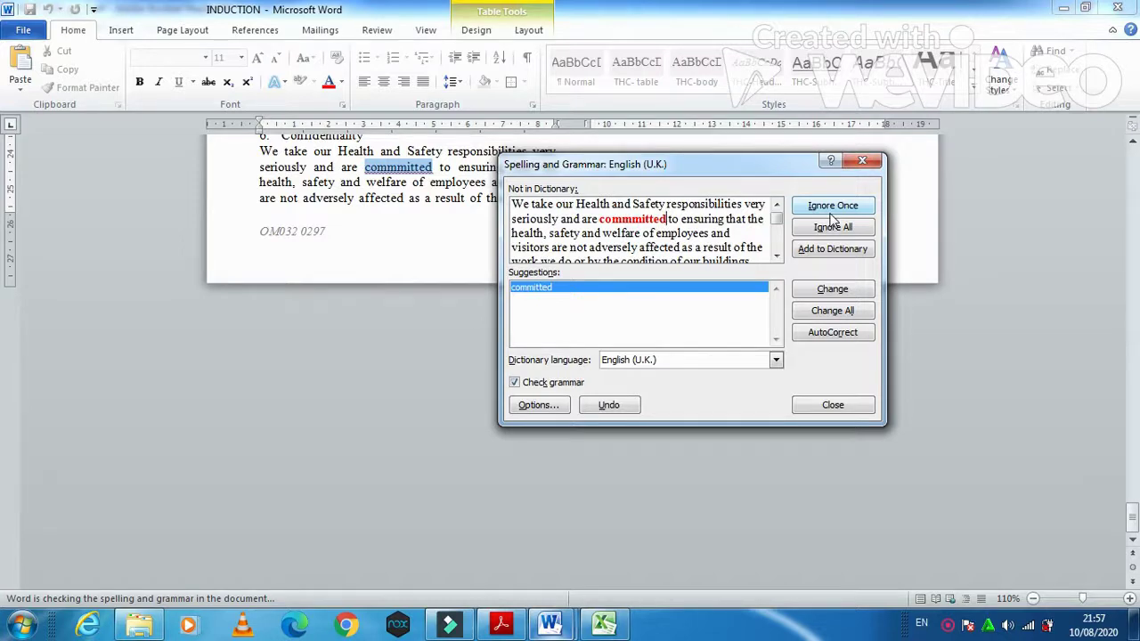
Correct 'commmitted' to 'committed' and 'atend' to 'attend', and ignore all remaining Tawara instances
{"action": "left_click", "coordinate": [832, 290]}
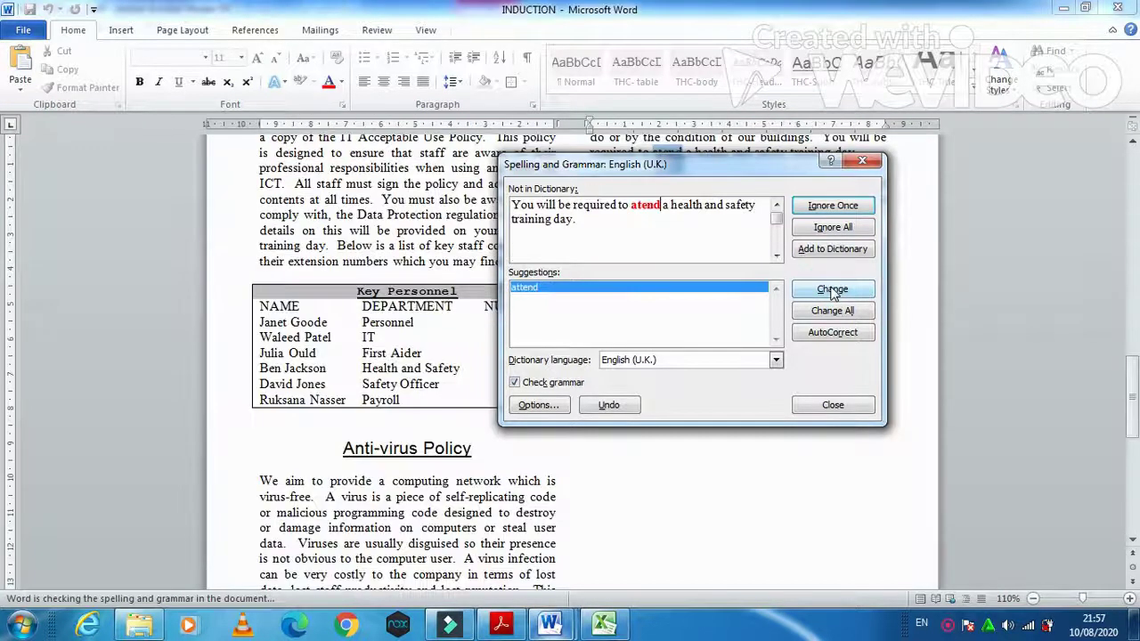
{"action": "left_click", "coordinate": [832, 290]}
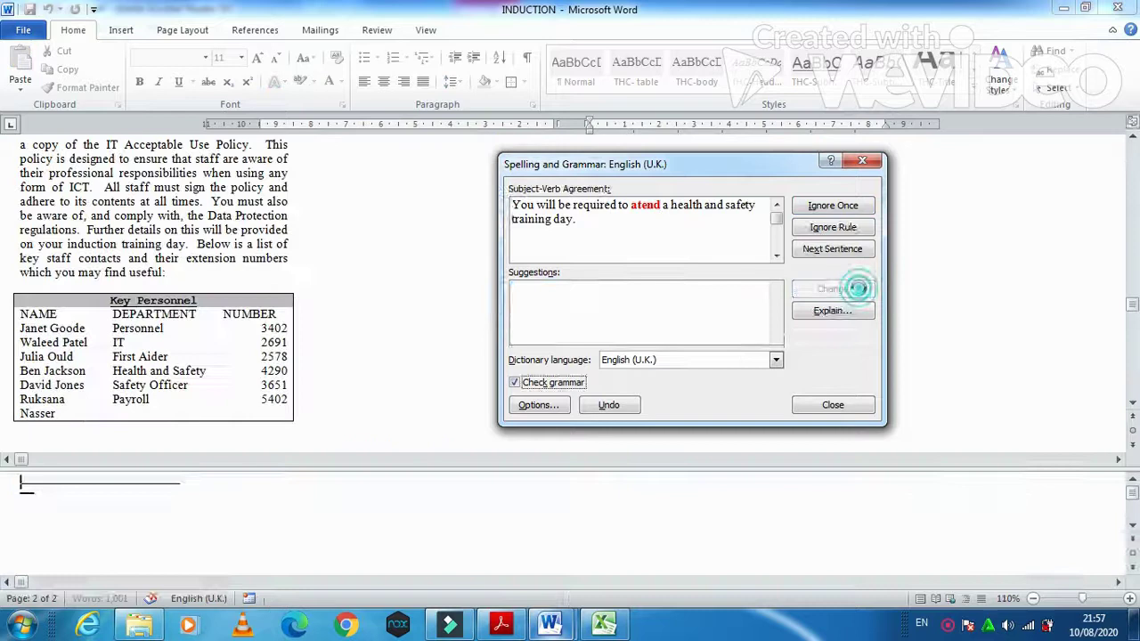
{"action": "left_click", "coordinate": [833, 227]}
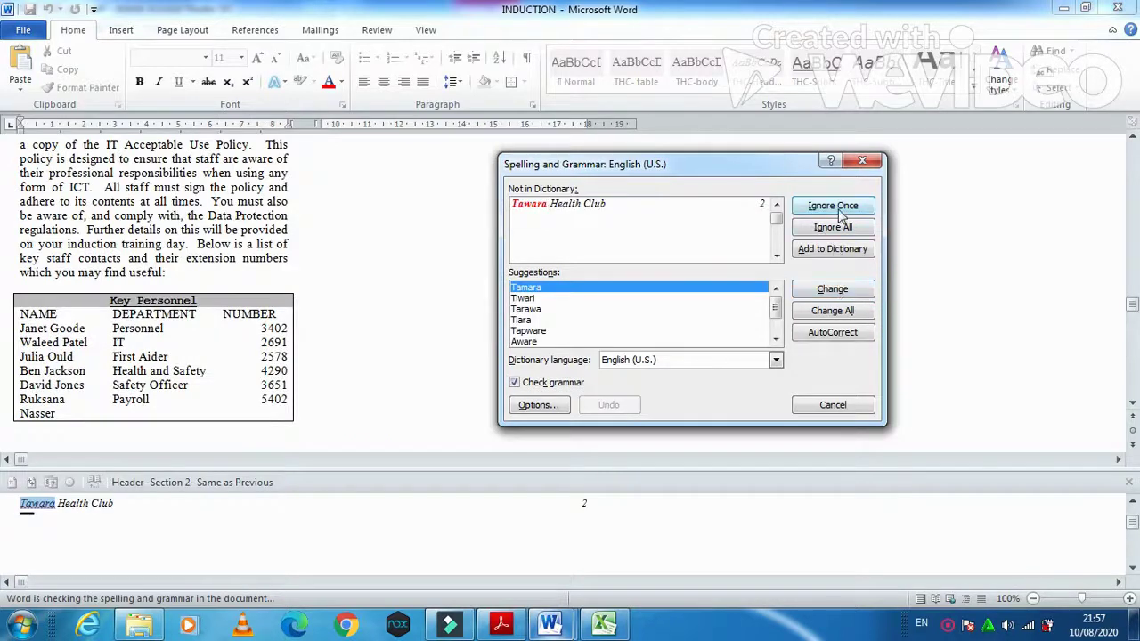
{"action": "left_click", "coordinate": [540, 354]}
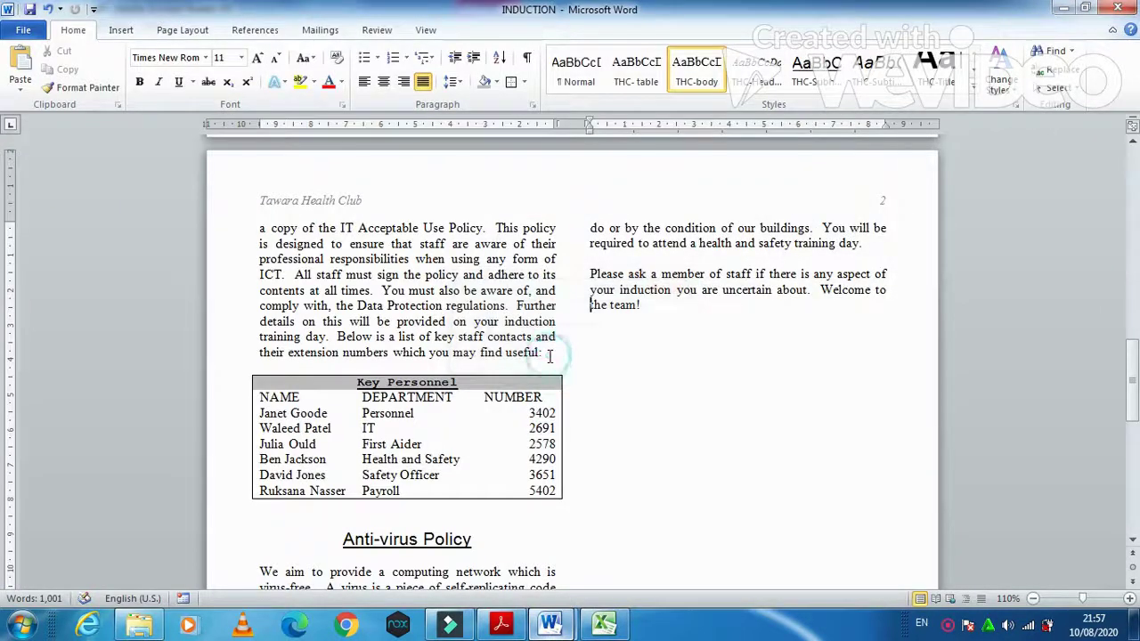